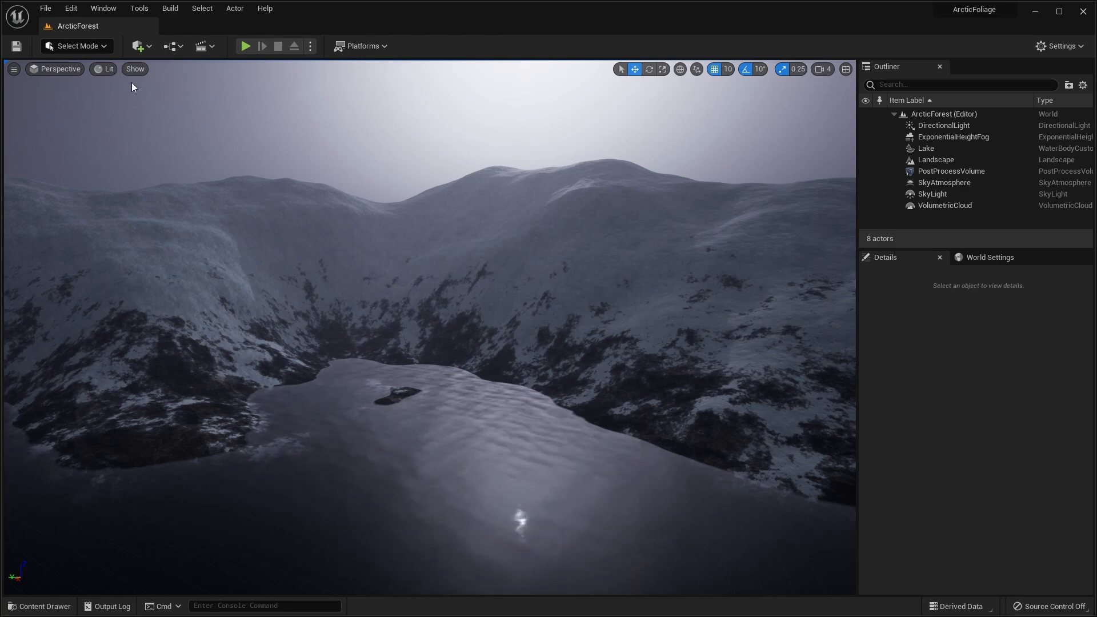
# Step: Open Quixel Bridge and search its library for Fresh Windswept Snow
pyautogui.click(146, 47)
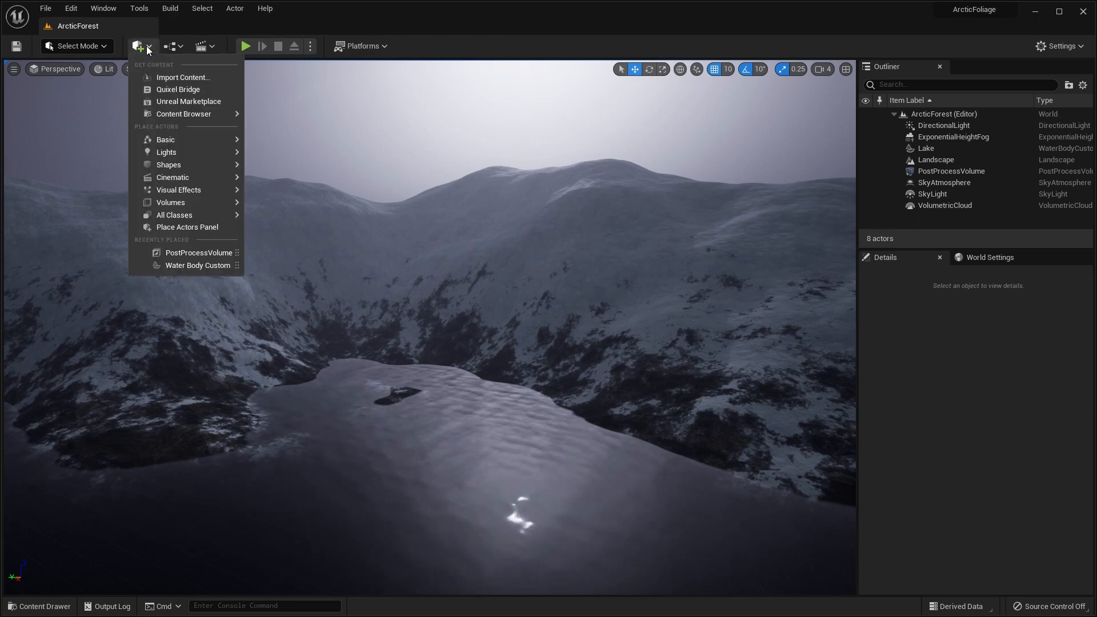
pyautogui.click(185, 89)
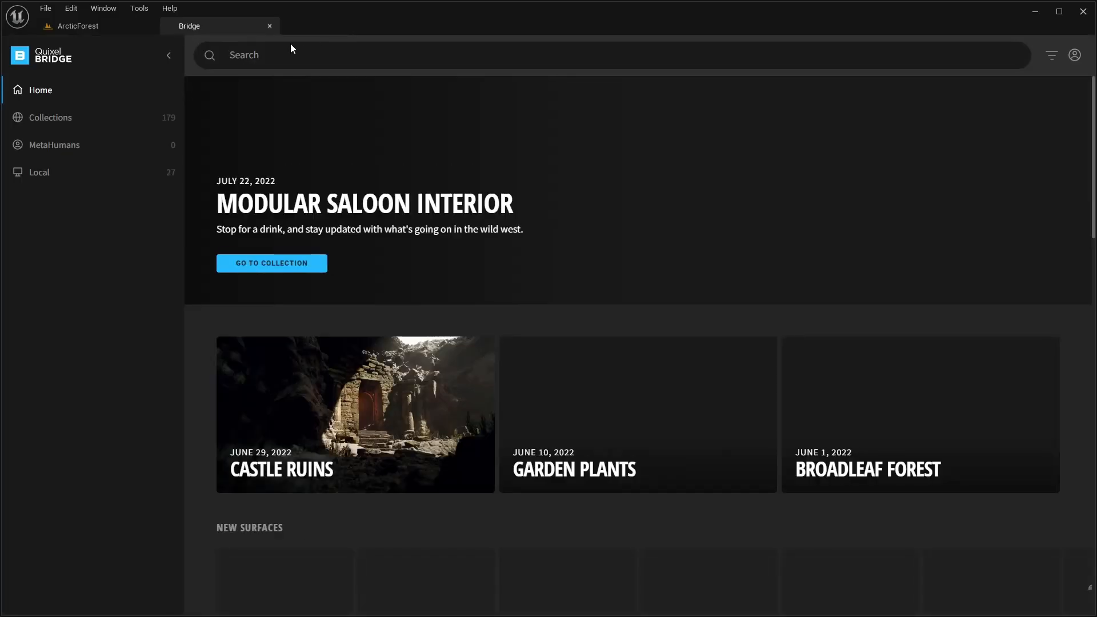
pyautogui.click(425, 53)
pyautogui.write('fresh ')
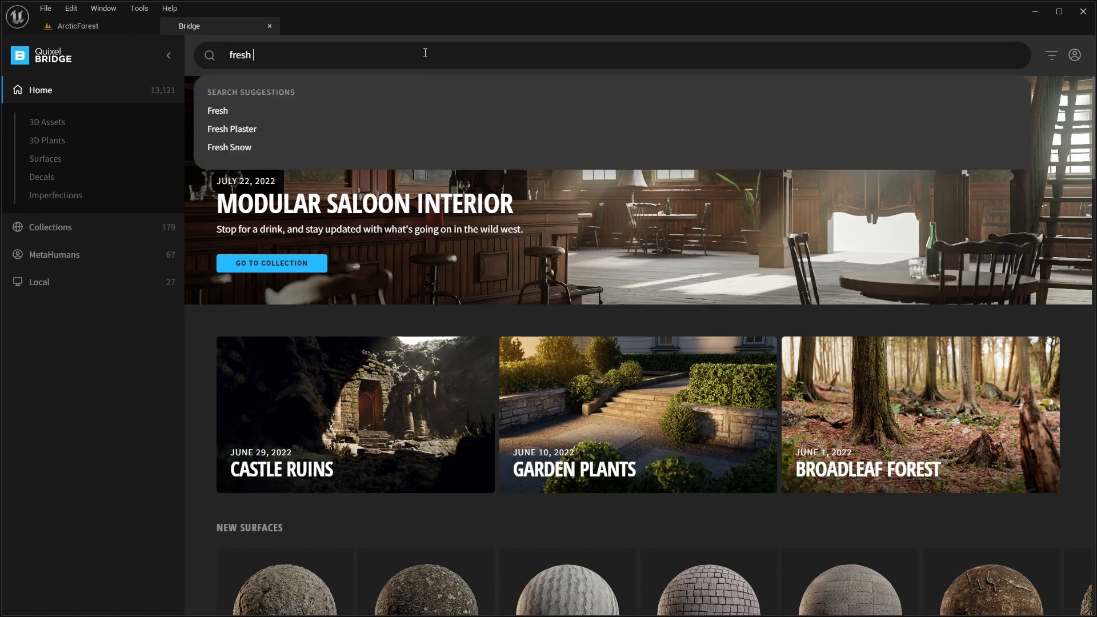
pyautogui.write('win')
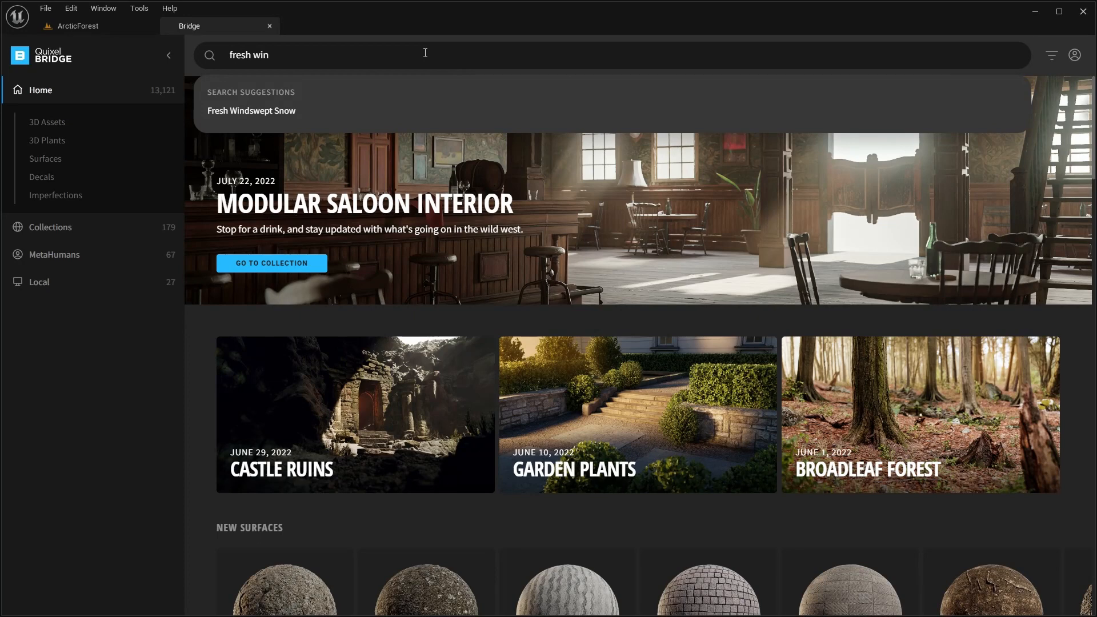
pyautogui.click(250, 113)
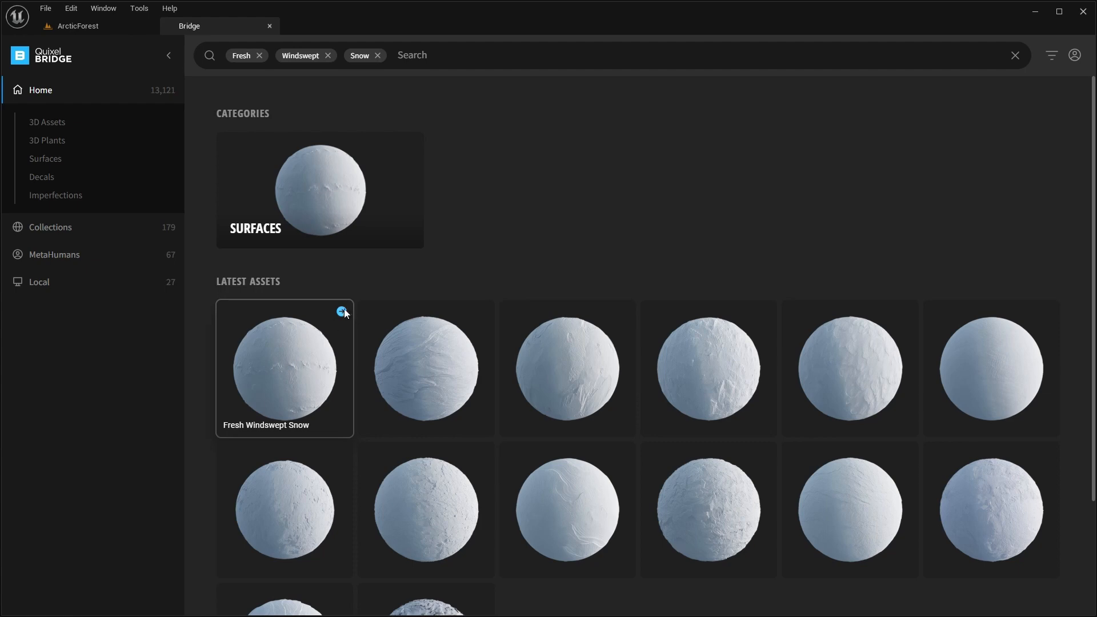
# Step: Add the Fresh Windswept Snow surface to the project at High Quality and close the Content Browser window
pyautogui.click(296, 368)
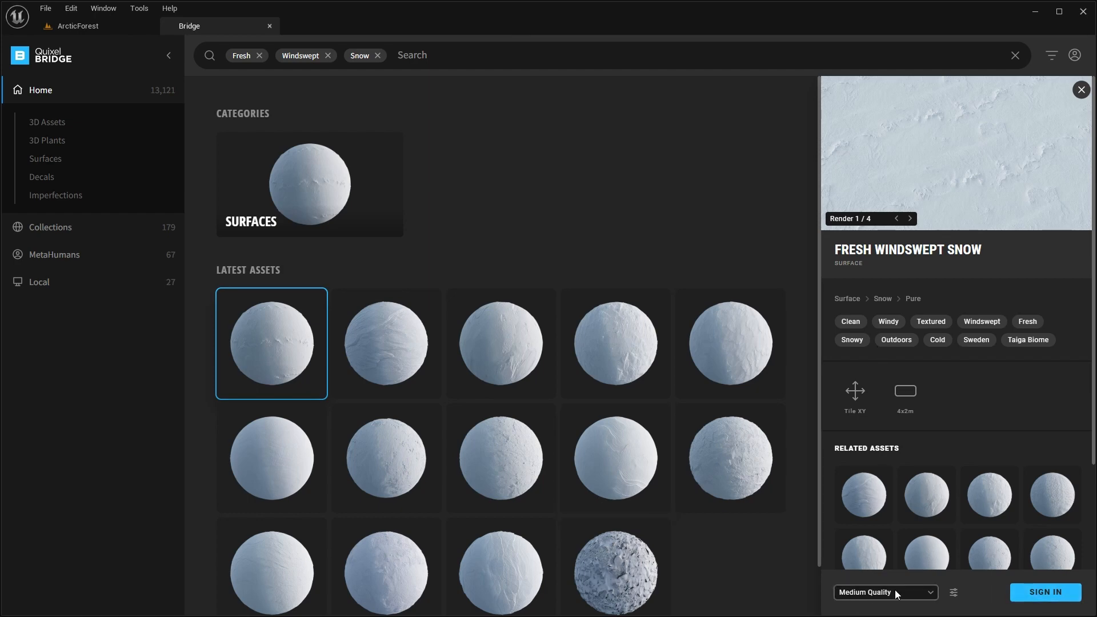
pyautogui.click(921, 591)
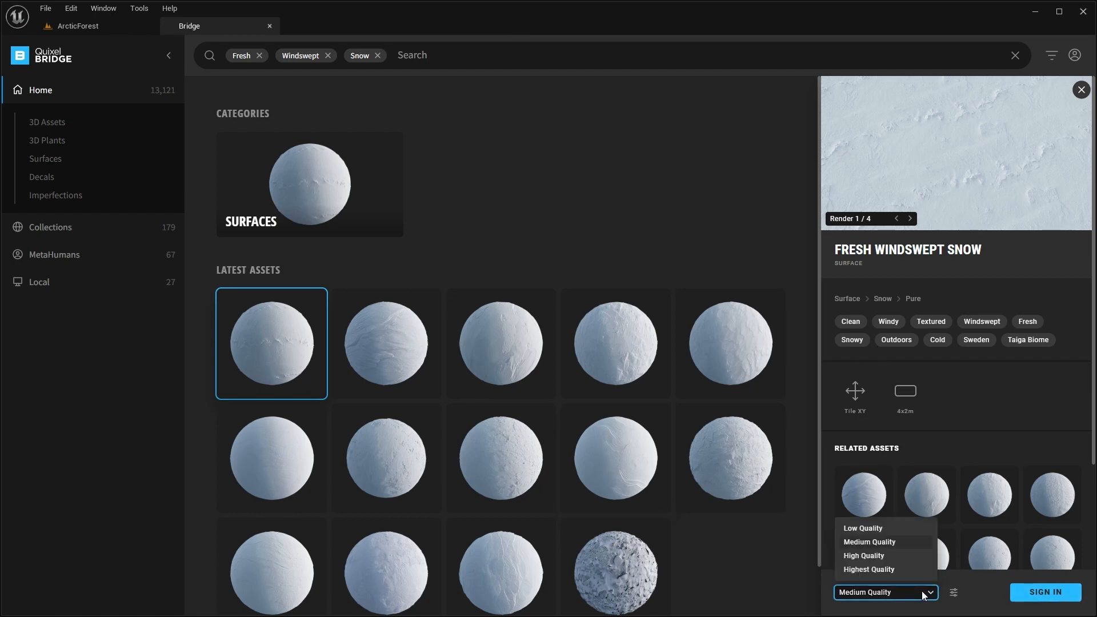
pyautogui.click(858, 556)
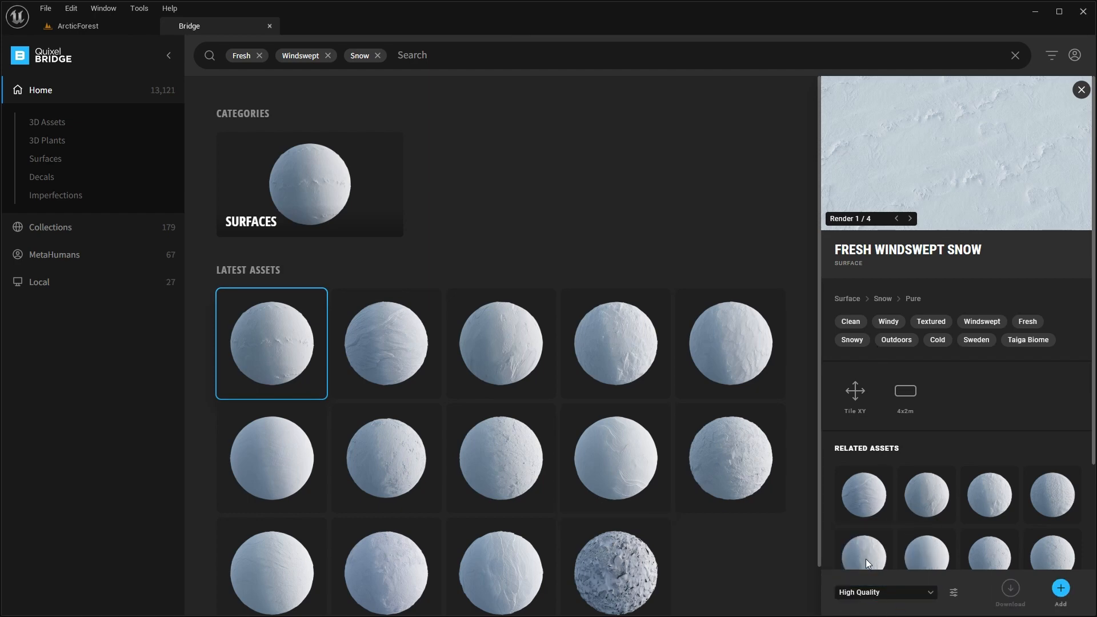
pyautogui.click(1061, 589)
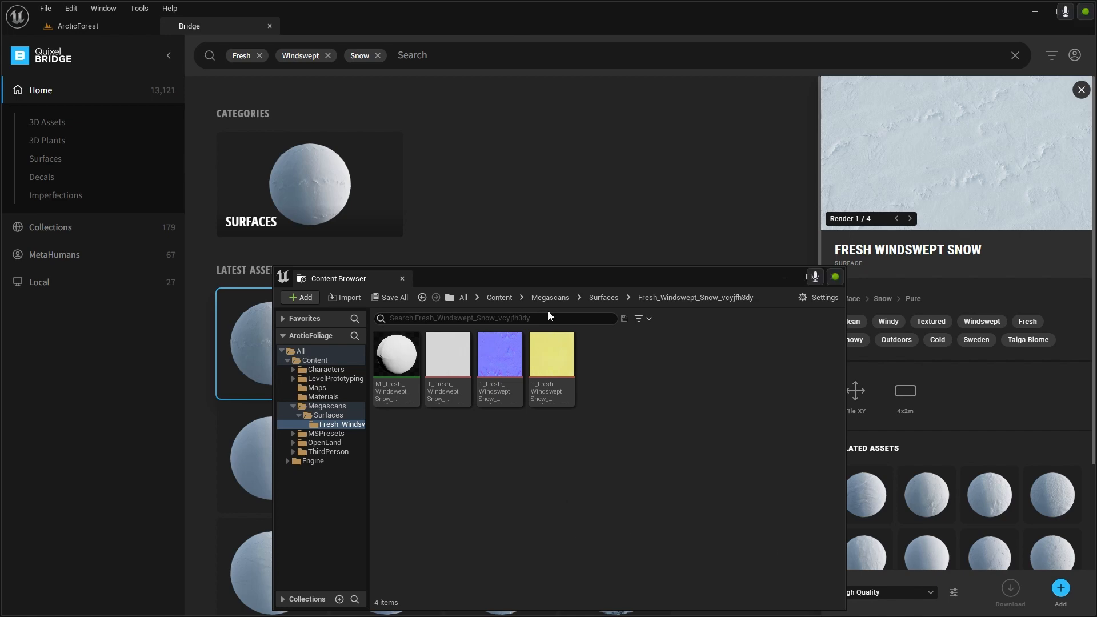
pyautogui.click(832, 277)
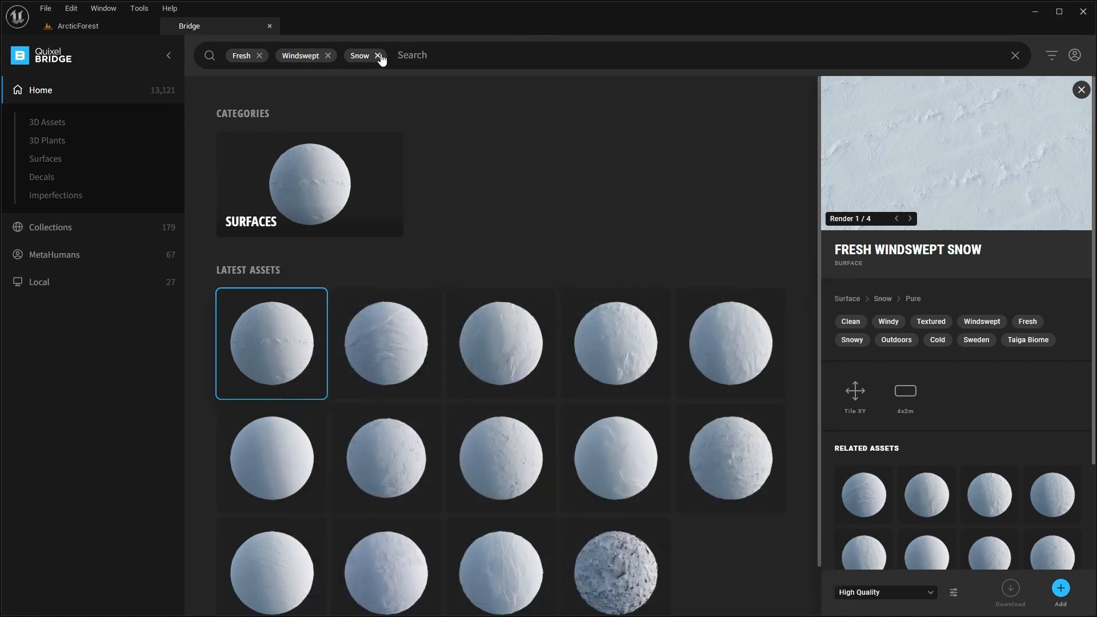
# Step: Remove the Fresh, Windswept and Snow search terms and search Bridge for Sleet Covered Gravel
pyautogui.click(377, 55)
pyautogui.click(328, 56)
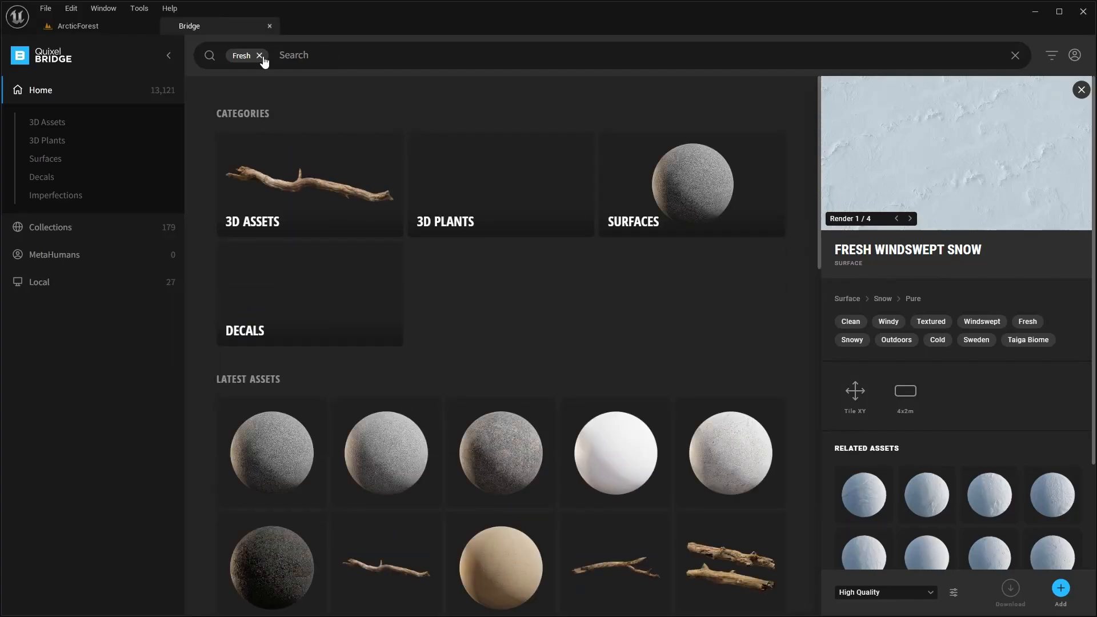
pyautogui.click(260, 55)
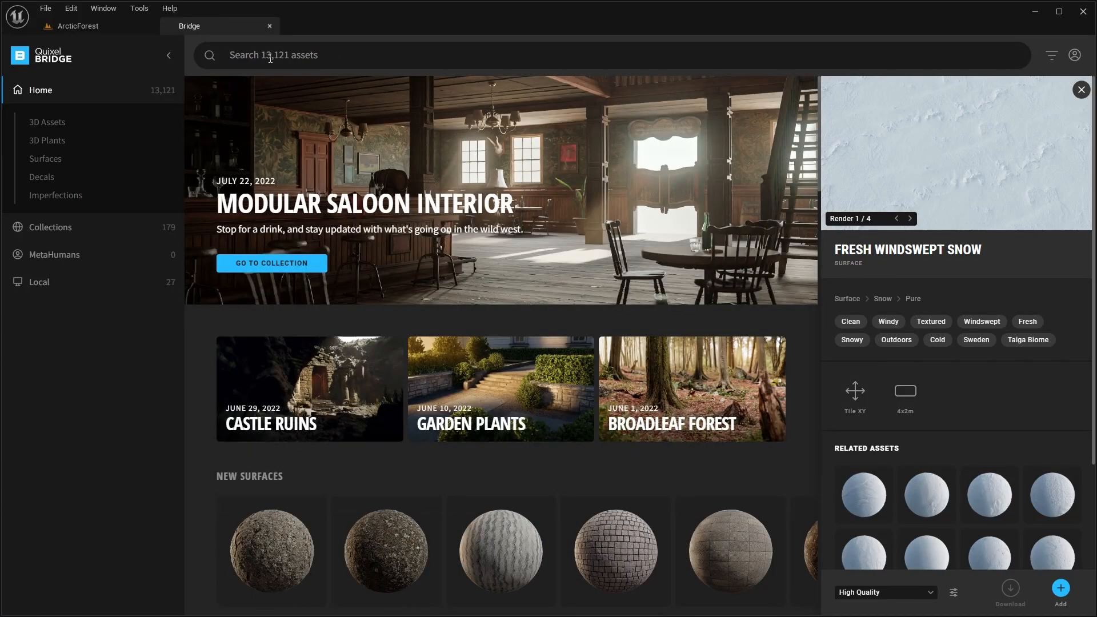
pyautogui.write('sleet')
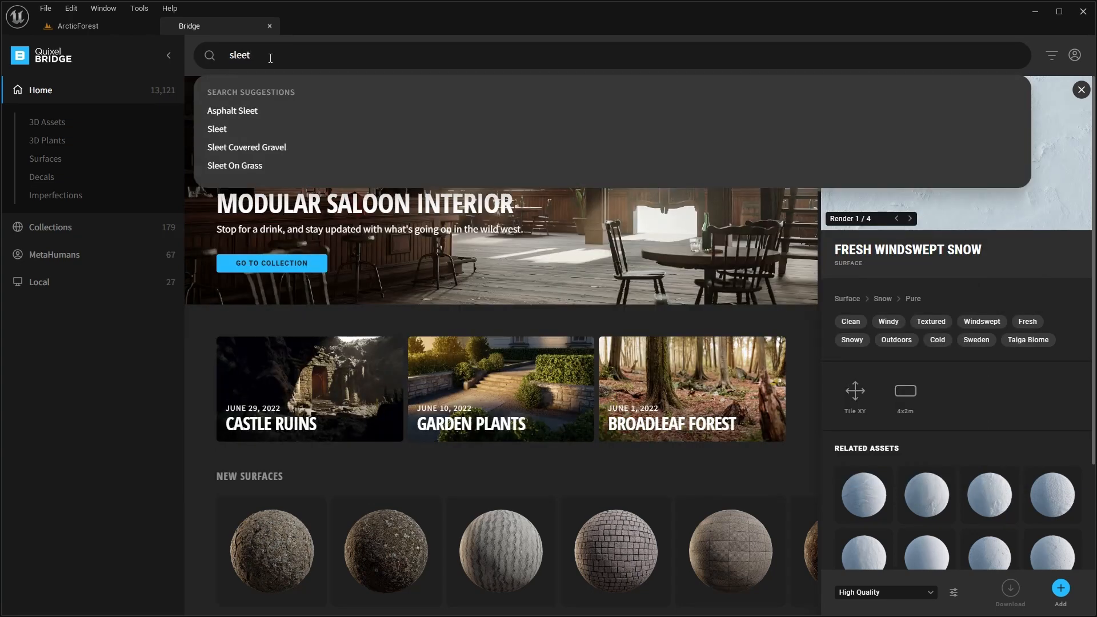
pyautogui.click(286, 147)
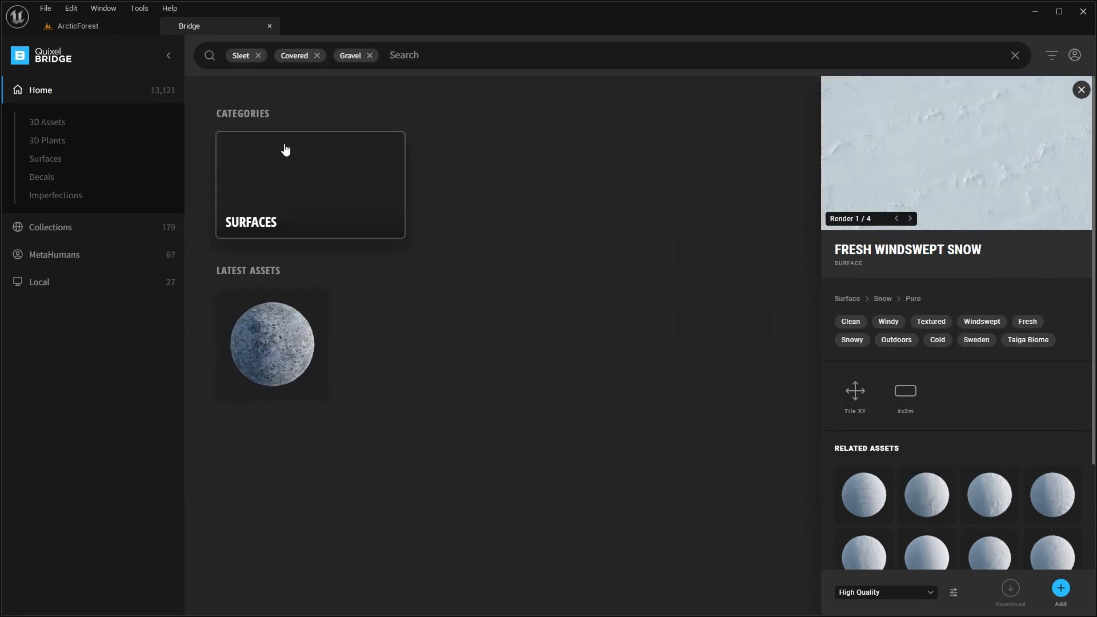
# Step: Add the Sleet Covered Gravel surface to the project, closing the Content Browser window and Bridge
pyautogui.click(266, 338)
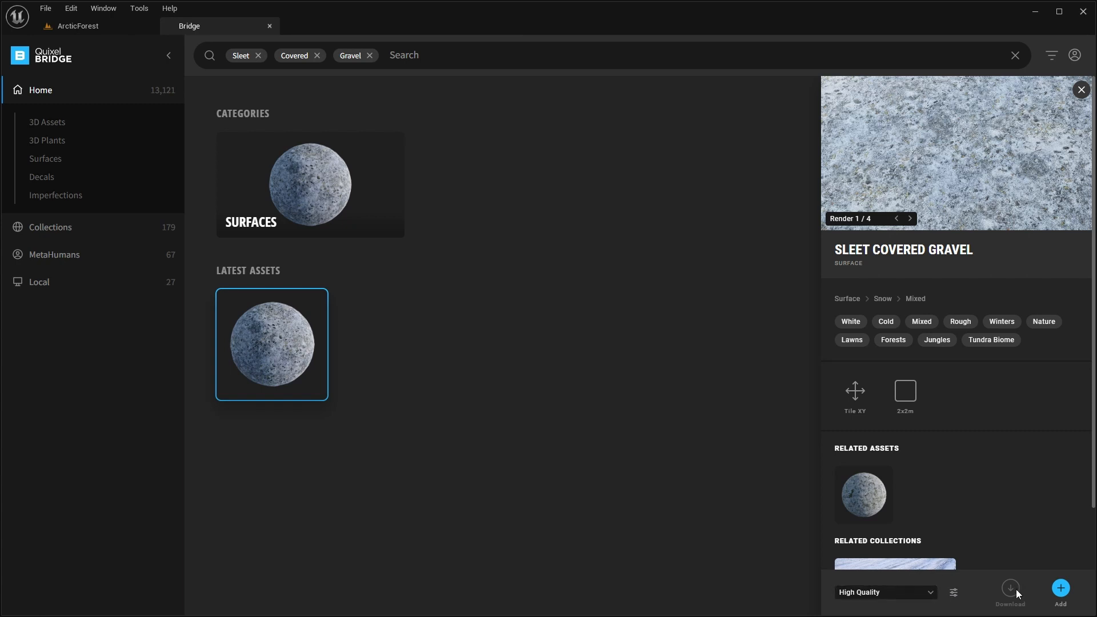
pyautogui.click(1060, 589)
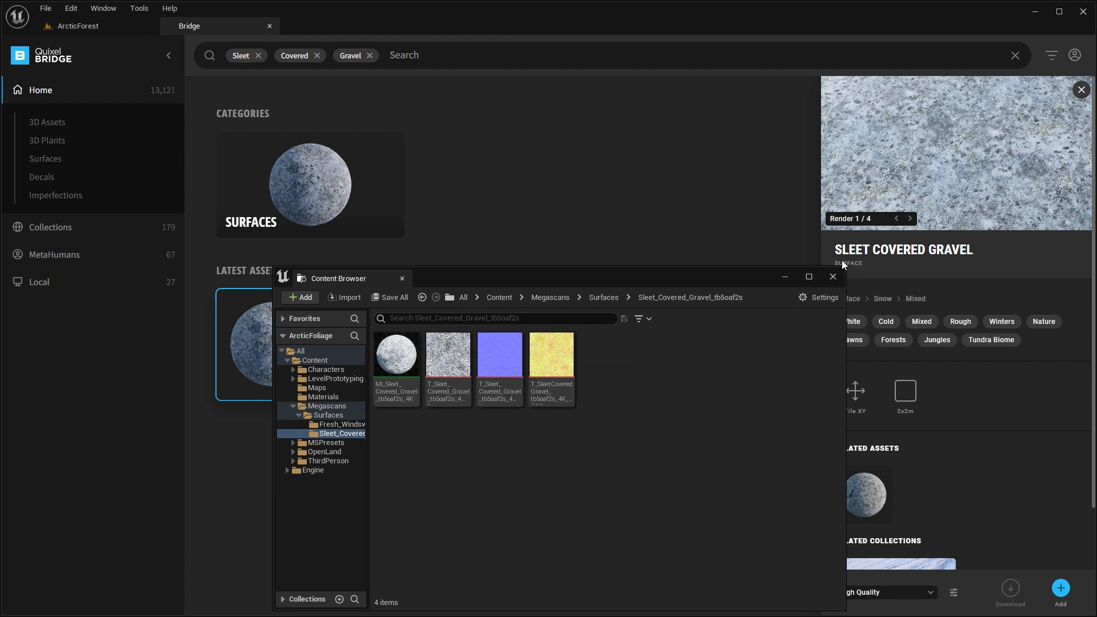
pyautogui.click(832, 277)
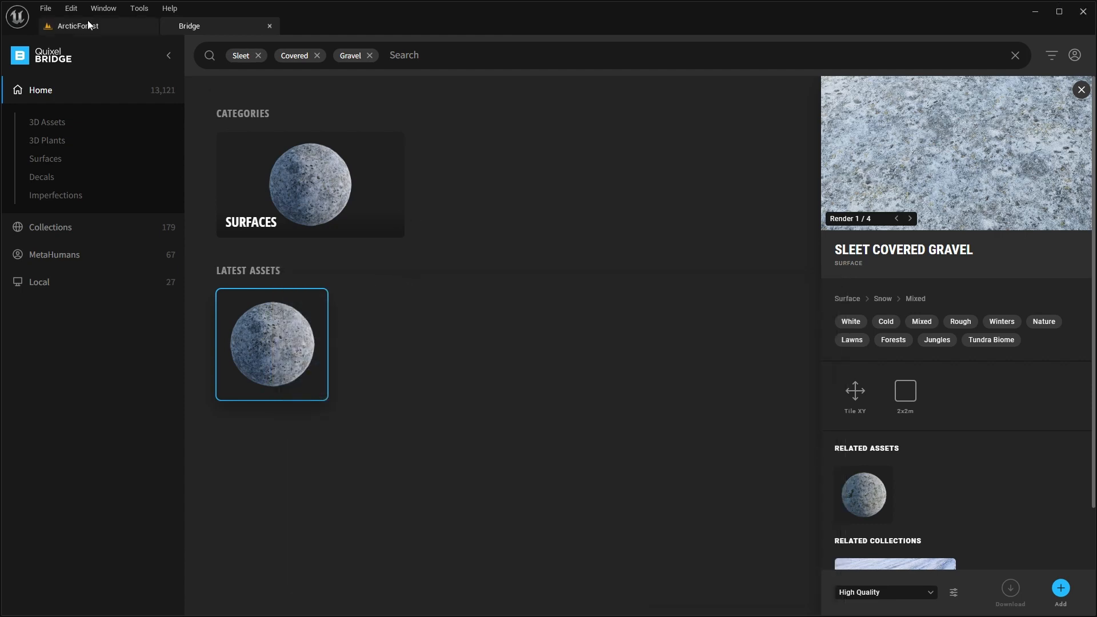
pyautogui.click(269, 26)
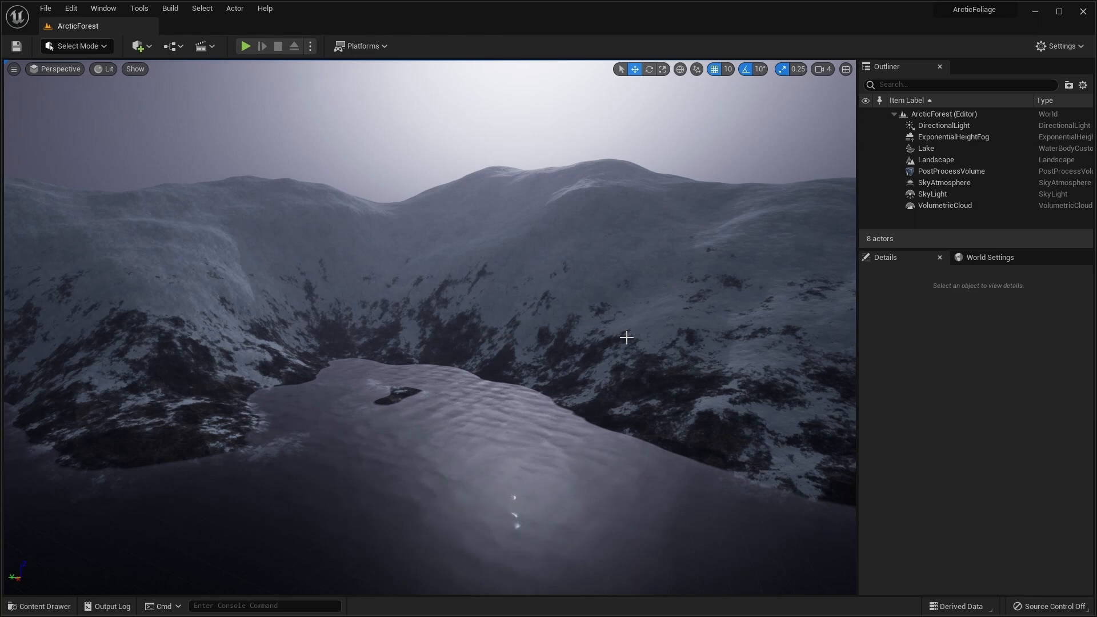
# Step: Enable Use Dynamic Material Instance on the Landscape actor, clear the property filter and deselect the landscape
pyautogui.click(937, 159)
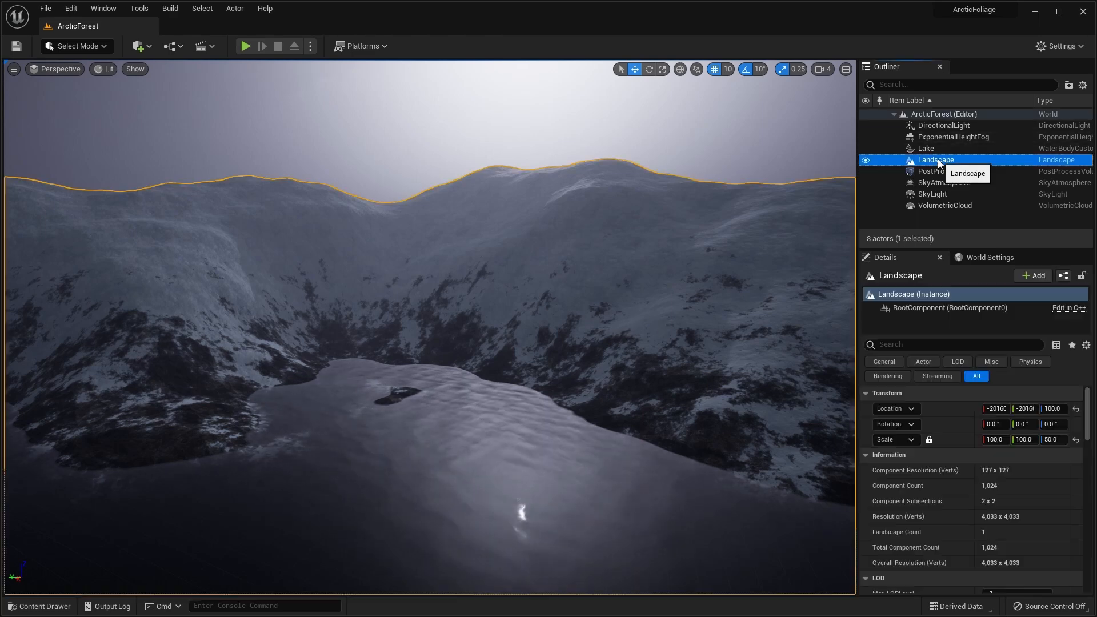
pyautogui.click(902, 345)
pyautogui.write('dyna')
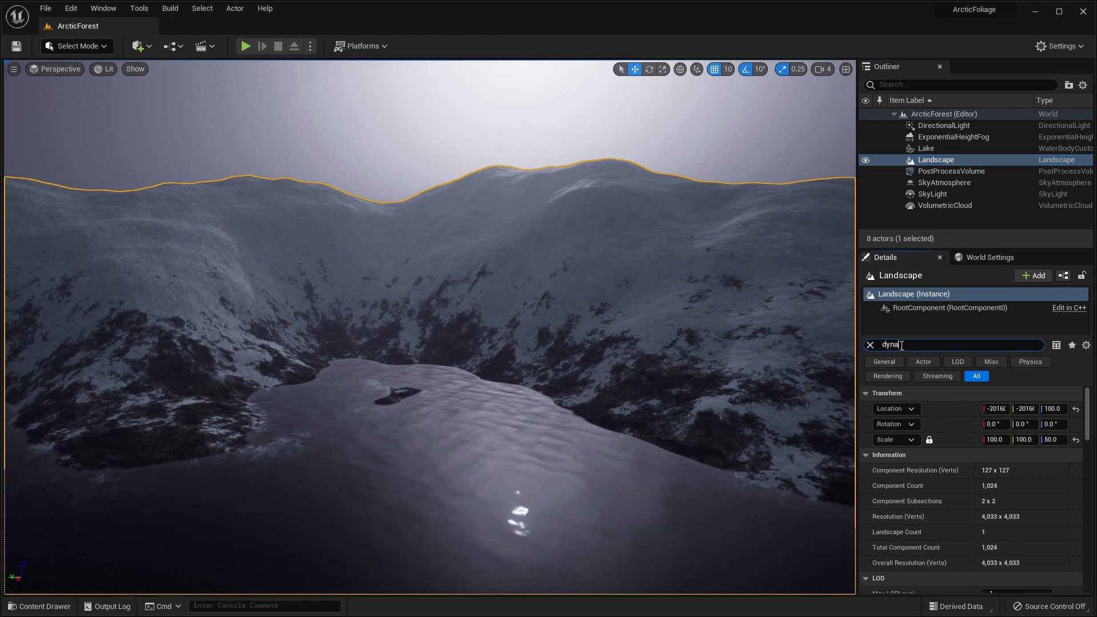
pyautogui.write('mic')
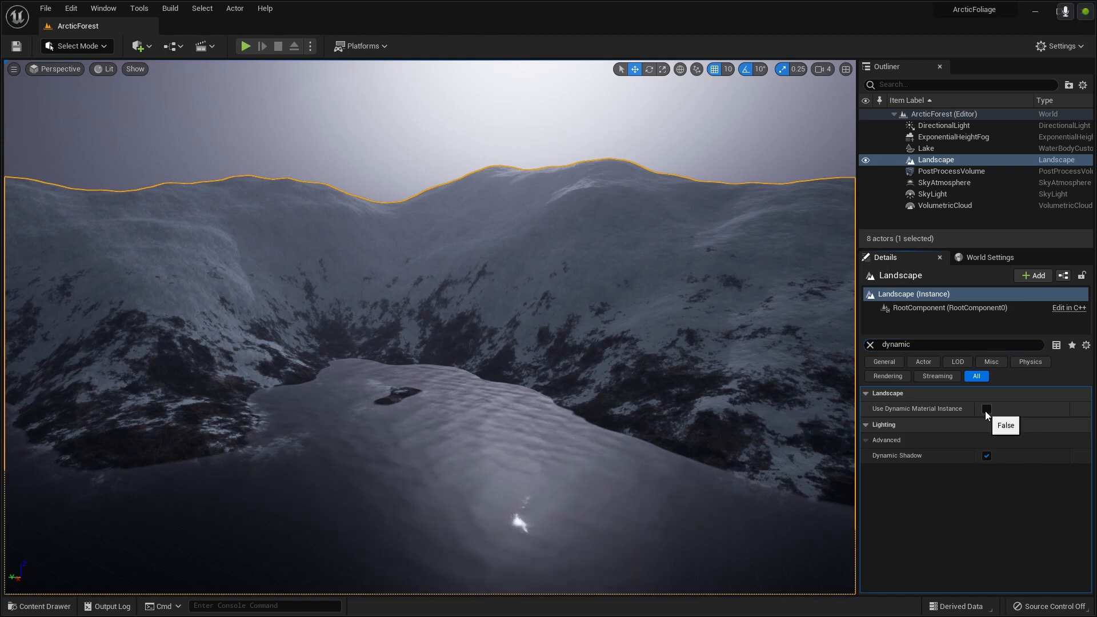
pyautogui.click(985, 408)
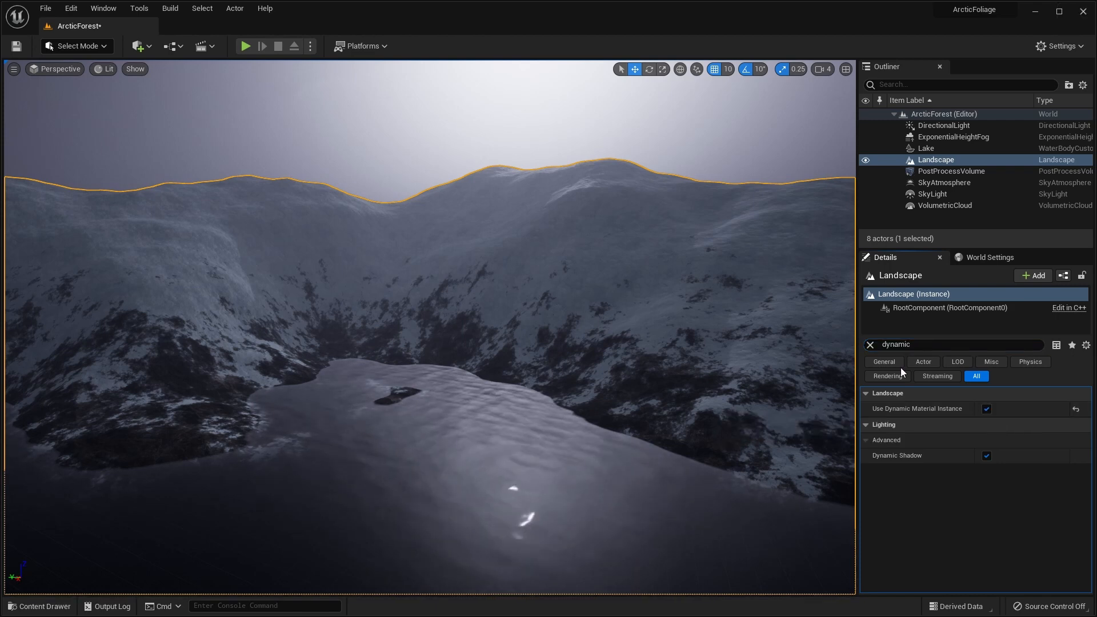
pyautogui.click(870, 345)
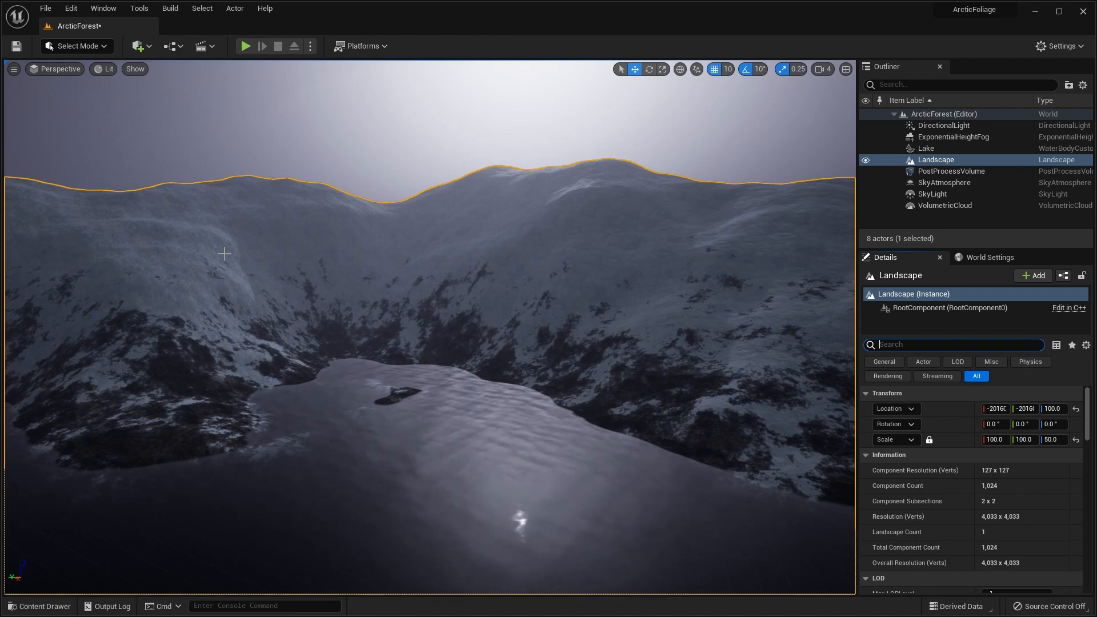
pyautogui.click(519, 92)
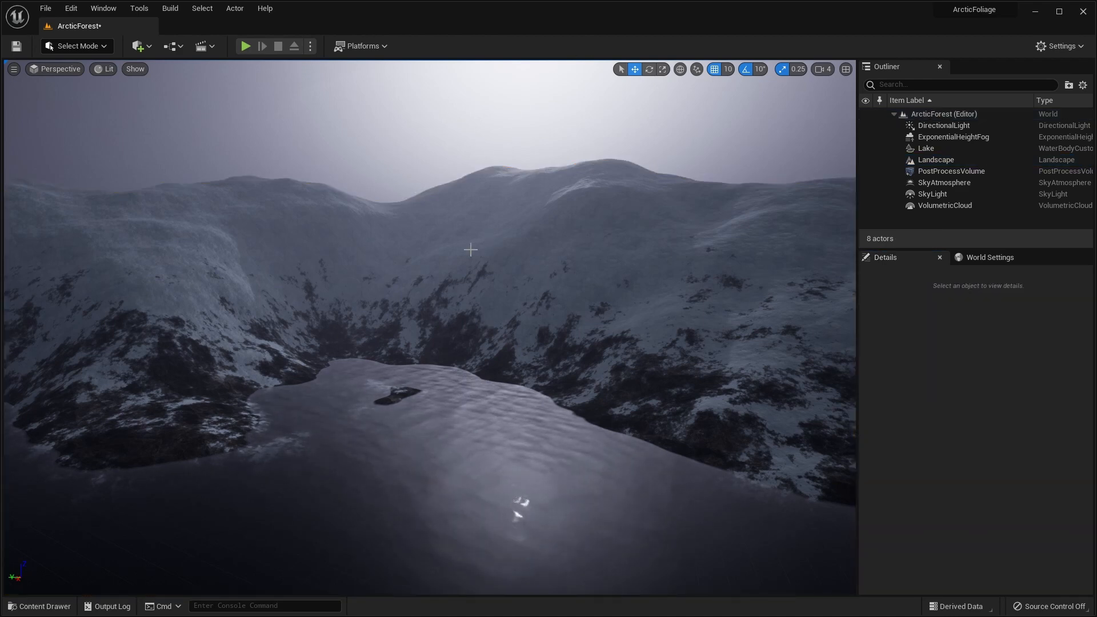
# Step: Run OpenLand_Megascan_Texture_Selector_Widget from the OpenLand Widgets folder and widen its panel to show all its settings
pyautogui.hotkey('ctrl', 'space')
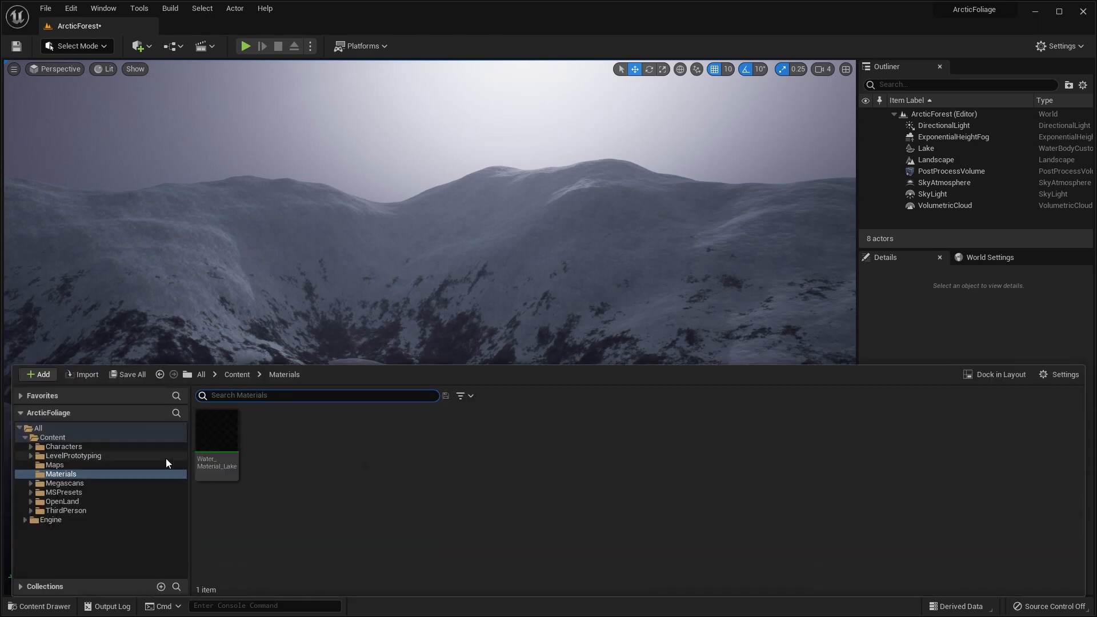
pyautogui.click(30, 500)
pyautogui.scroll(-1, 57, 550)
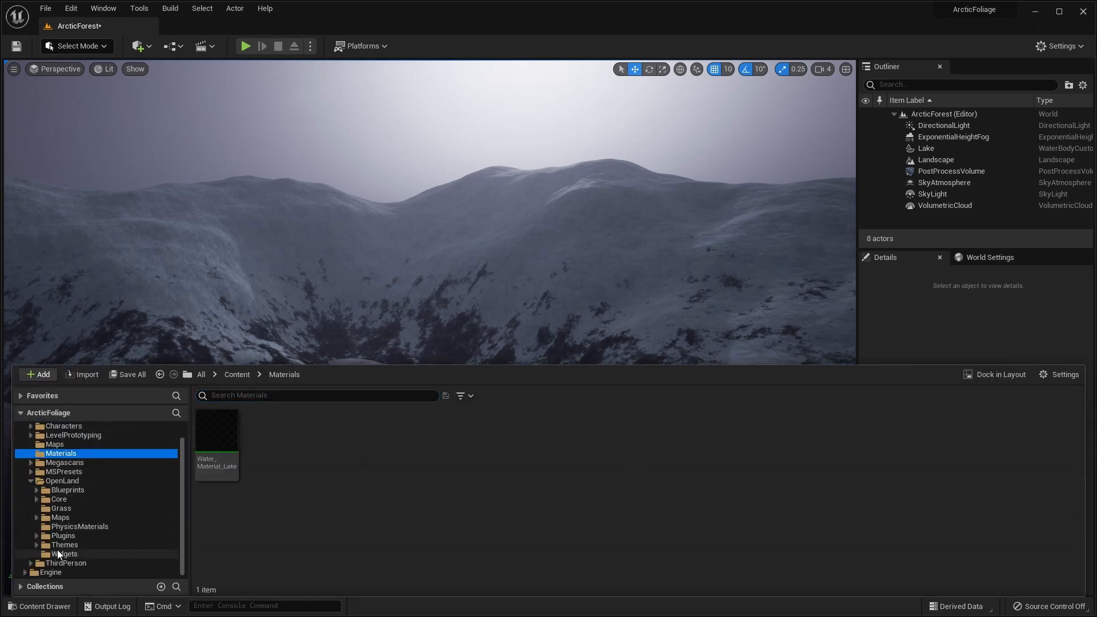
pyautogui.click(60, 554)
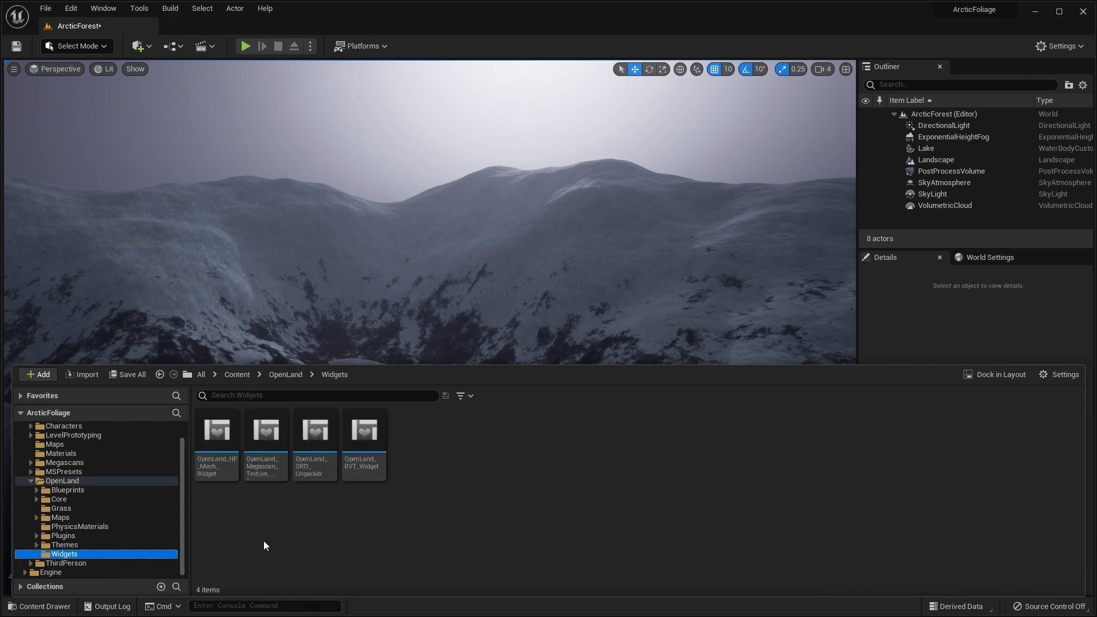
pyautogui.rightClick(265, 437)
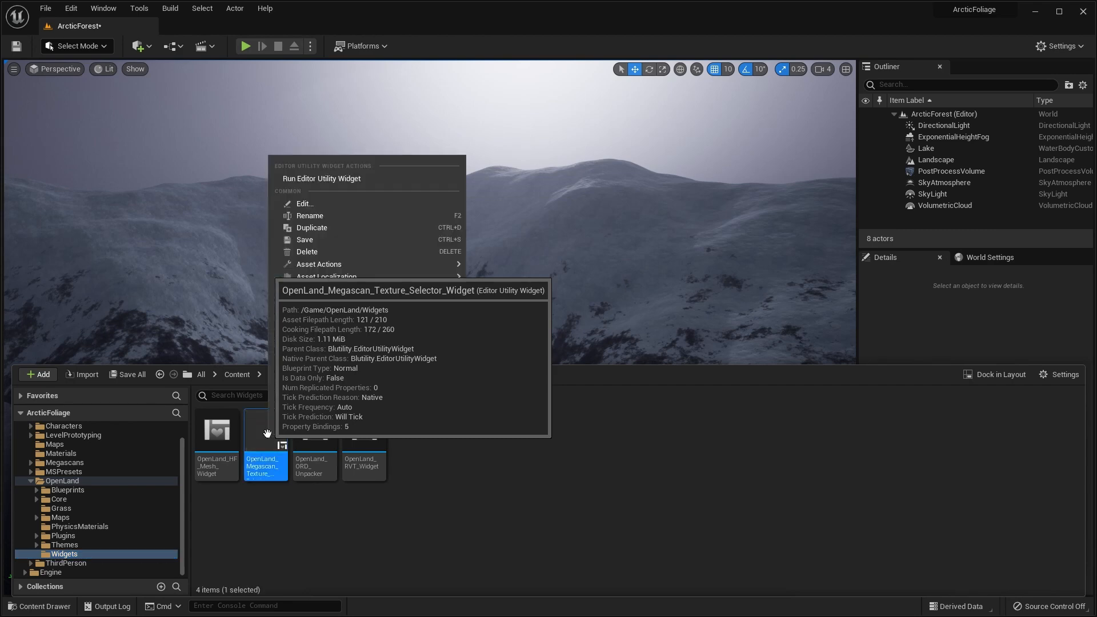
pyautogui.click(331, 179)
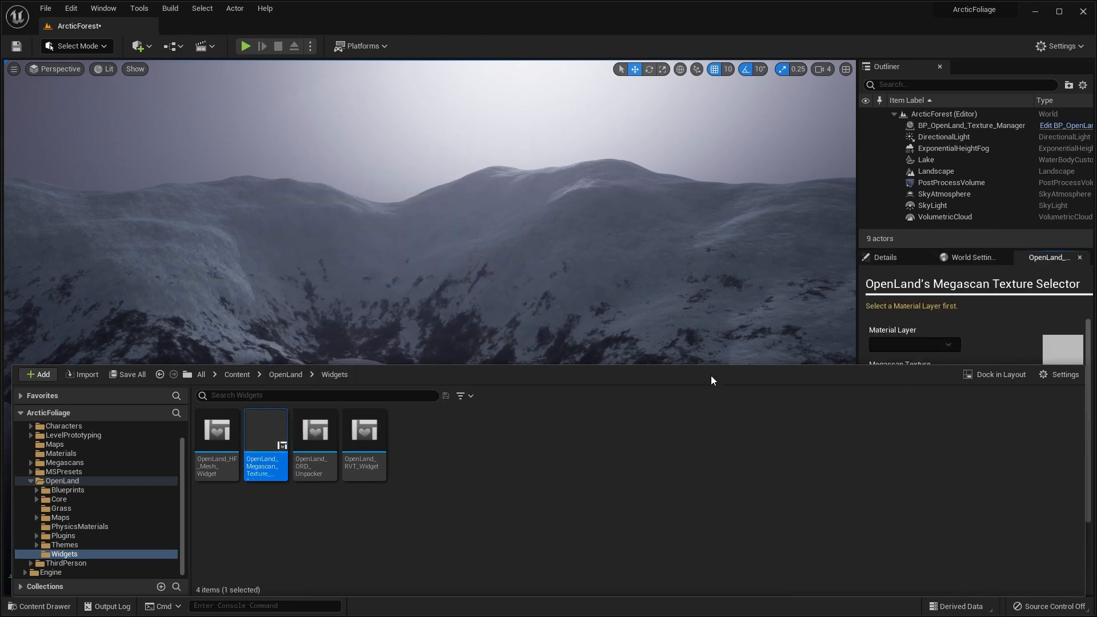
pyautogui.hotkey('ctrl', 'space')
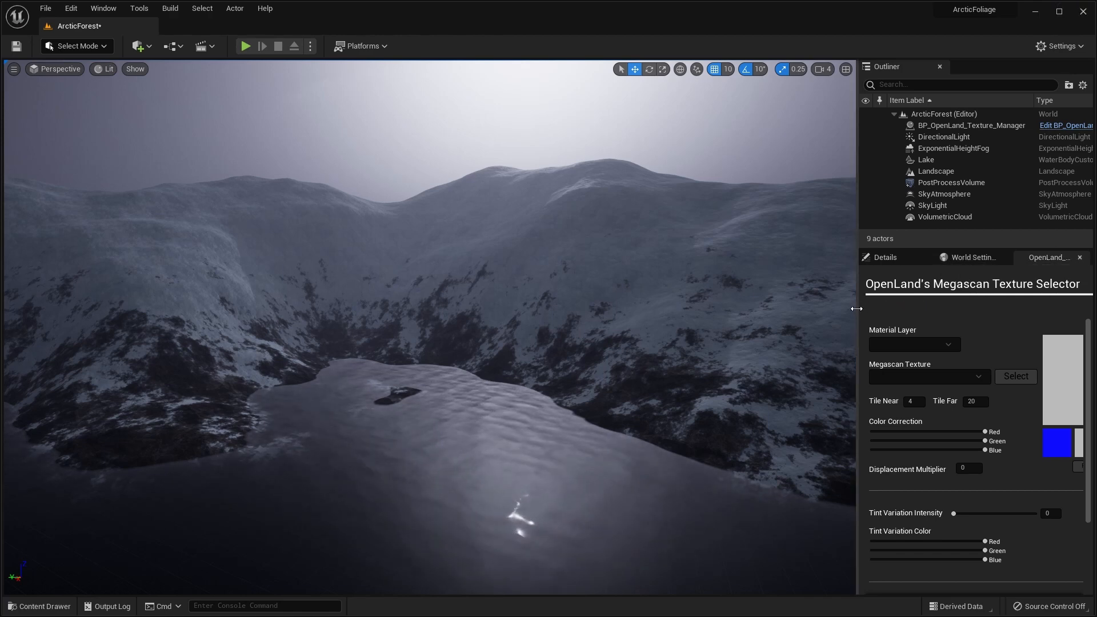
pyautogui.moveTo(856, 309); pyautogui.dragTo(788, 317)
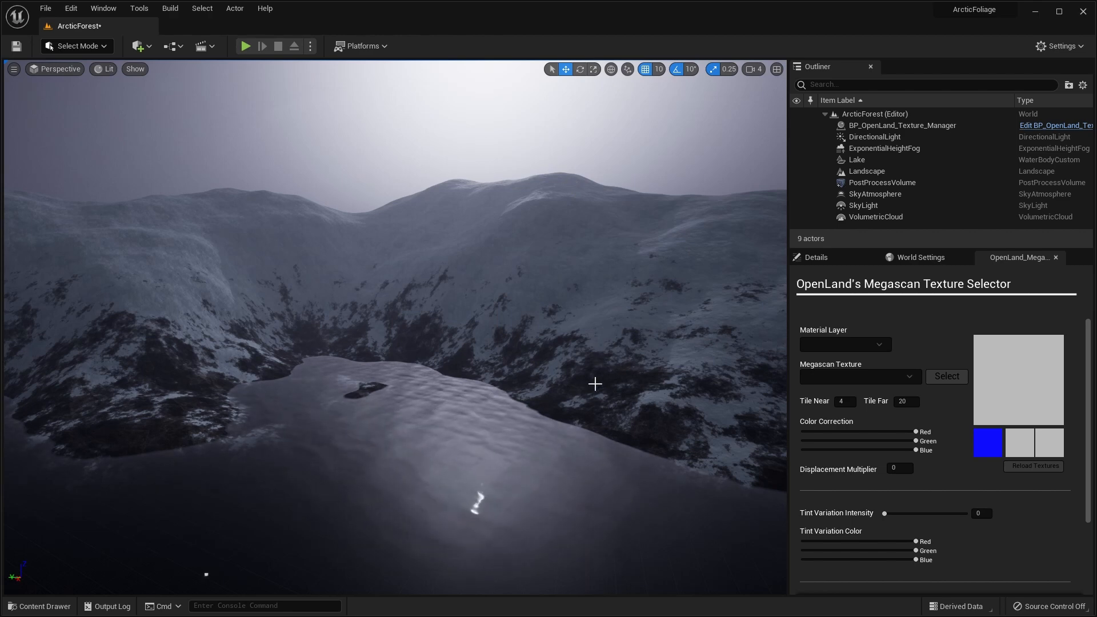
# Step: Assign the Fresh_Windswept_Snow Megascan texture to the Top material layer
pyautogui.click(880, 346)
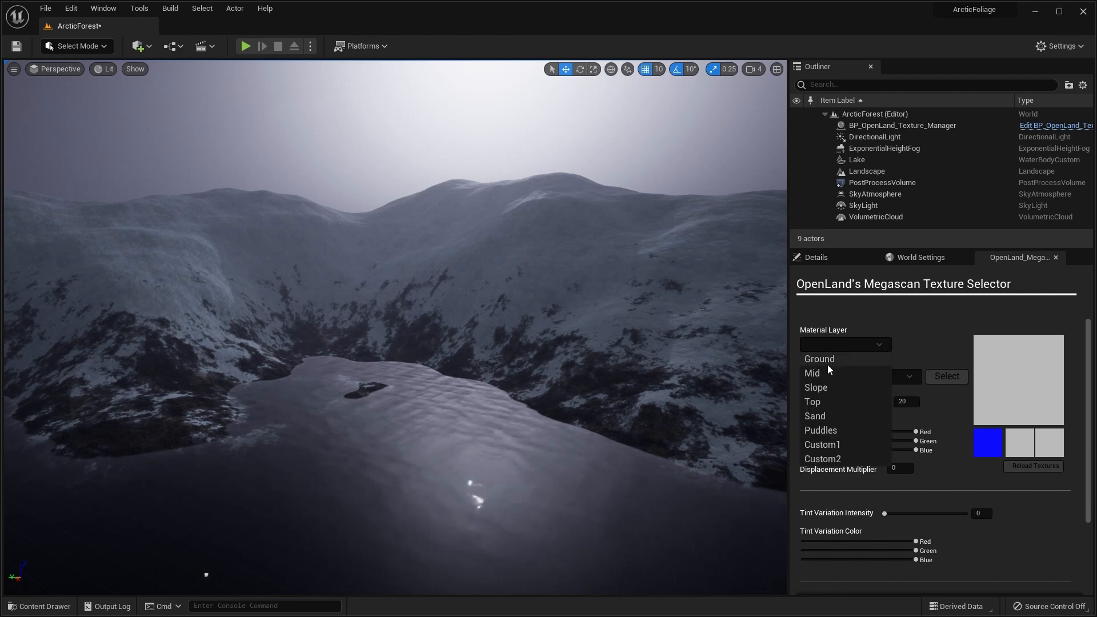
pyautogui.click(814, 402)
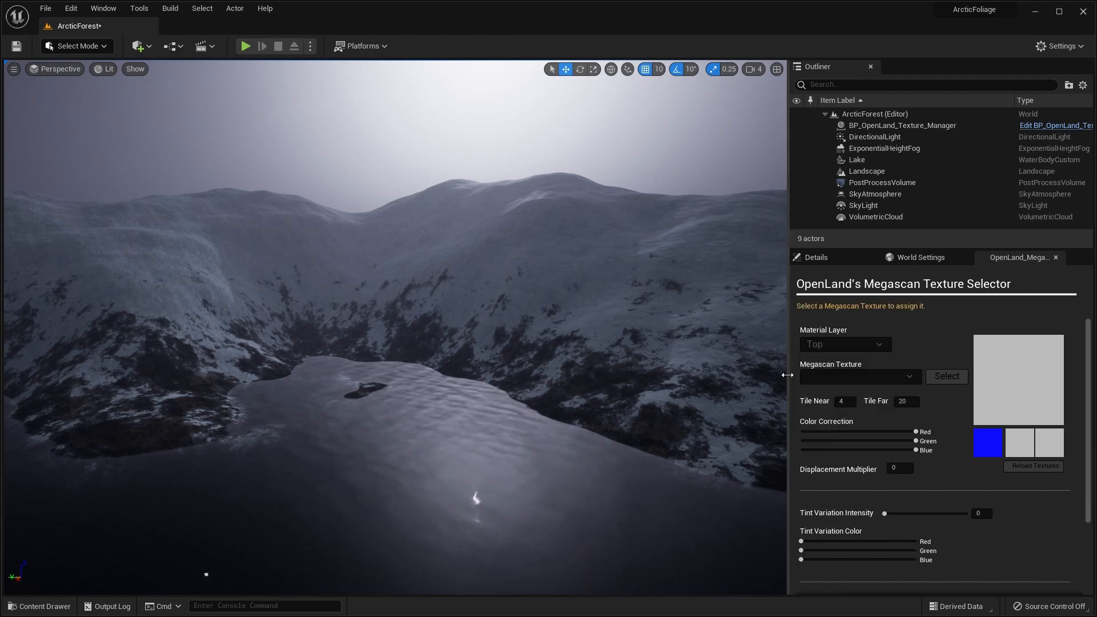
pyautogui.click(912, 380)
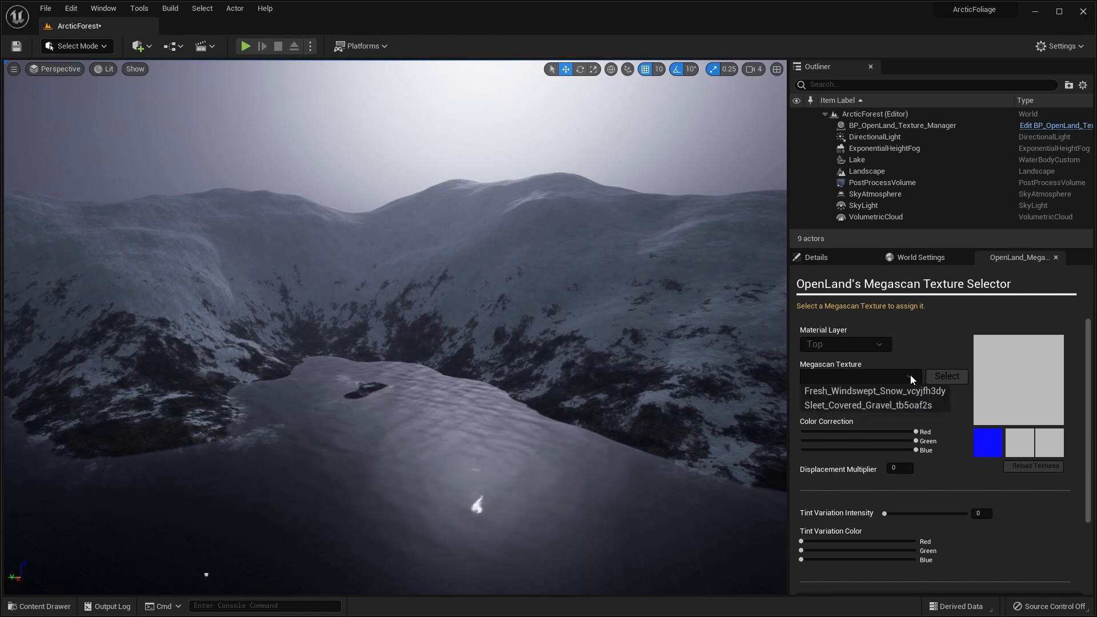
pyautogui.click(828, 391)
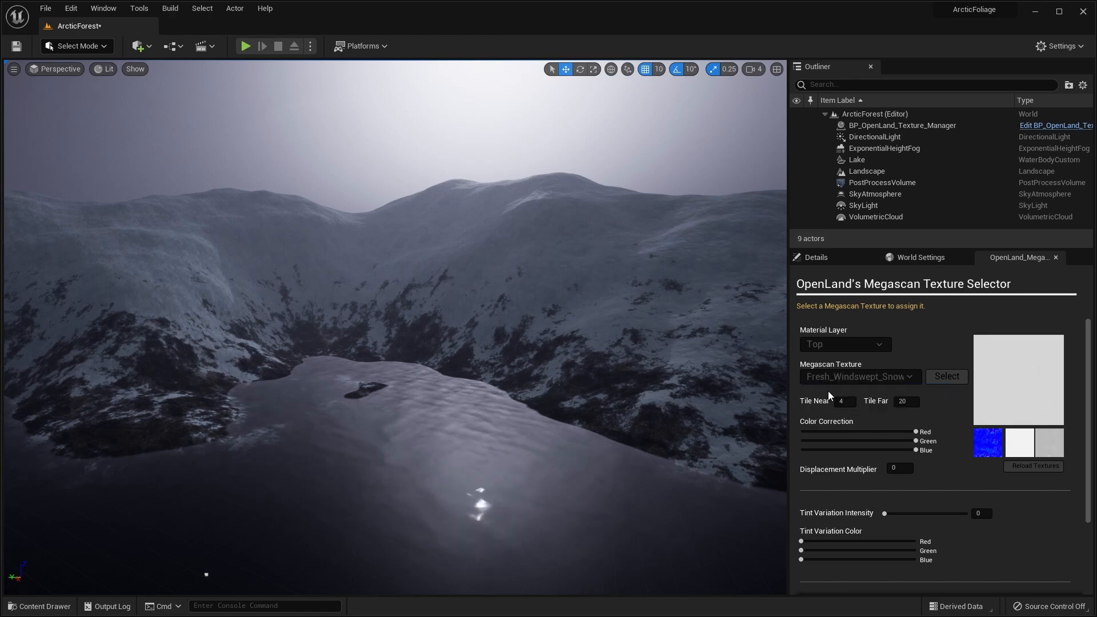
pyautogui.click(928, 379)
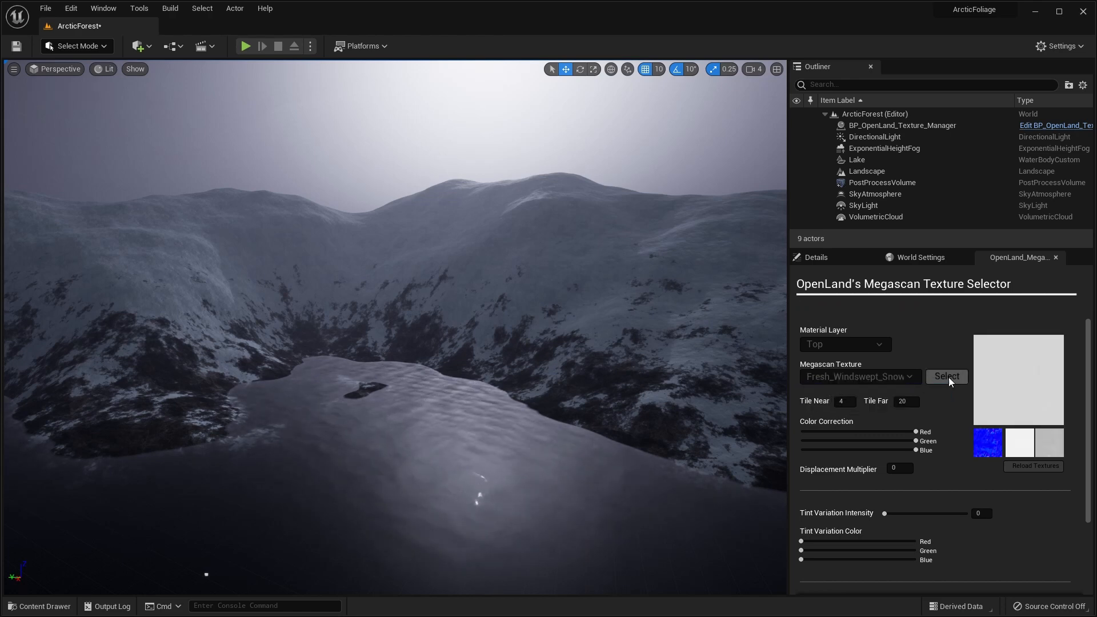
pyautogui.click(948, 377)
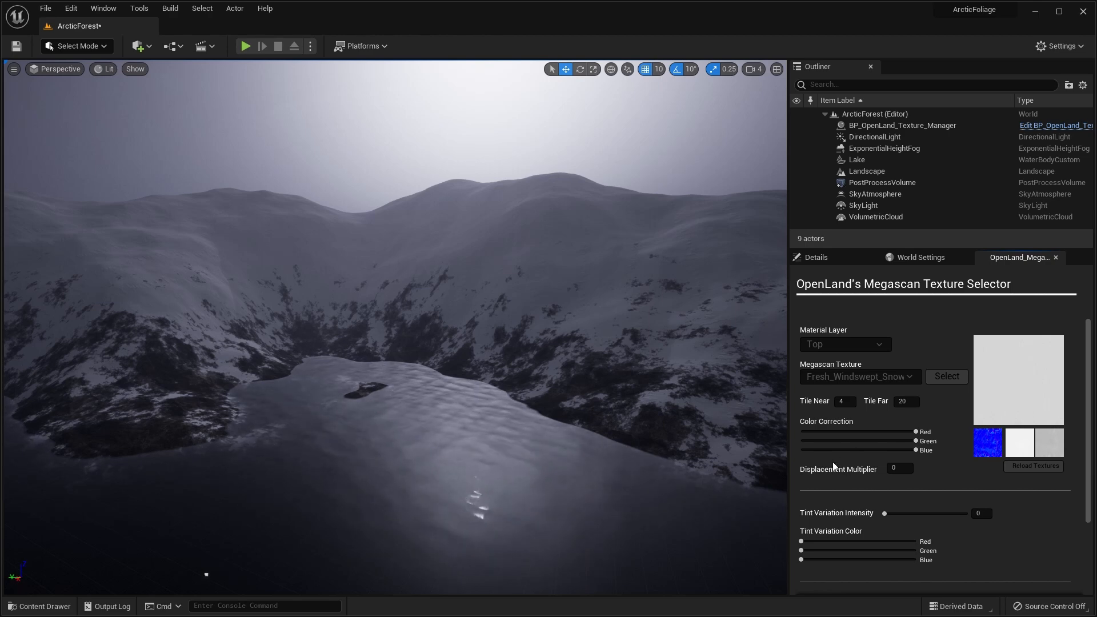
# Step: Set the Top layer's Tint Variation Intensity to 0.44 while checking the snowy mountain slopes up close
pyautogui.scroll(-2, 833, 466)
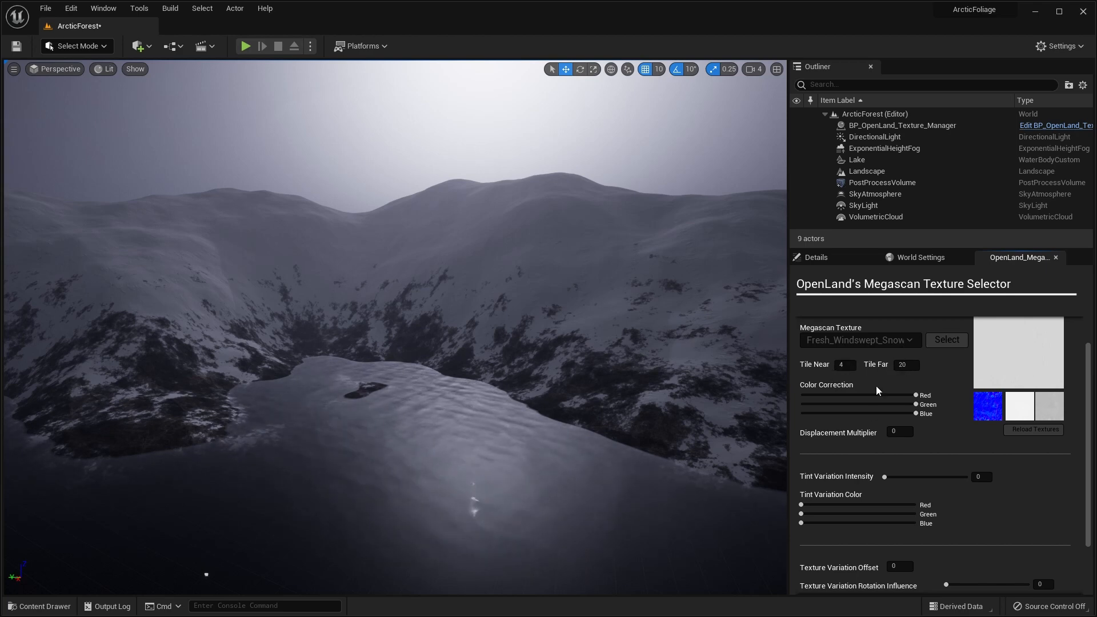
pyautogui.scroll(-1, 821, 450)
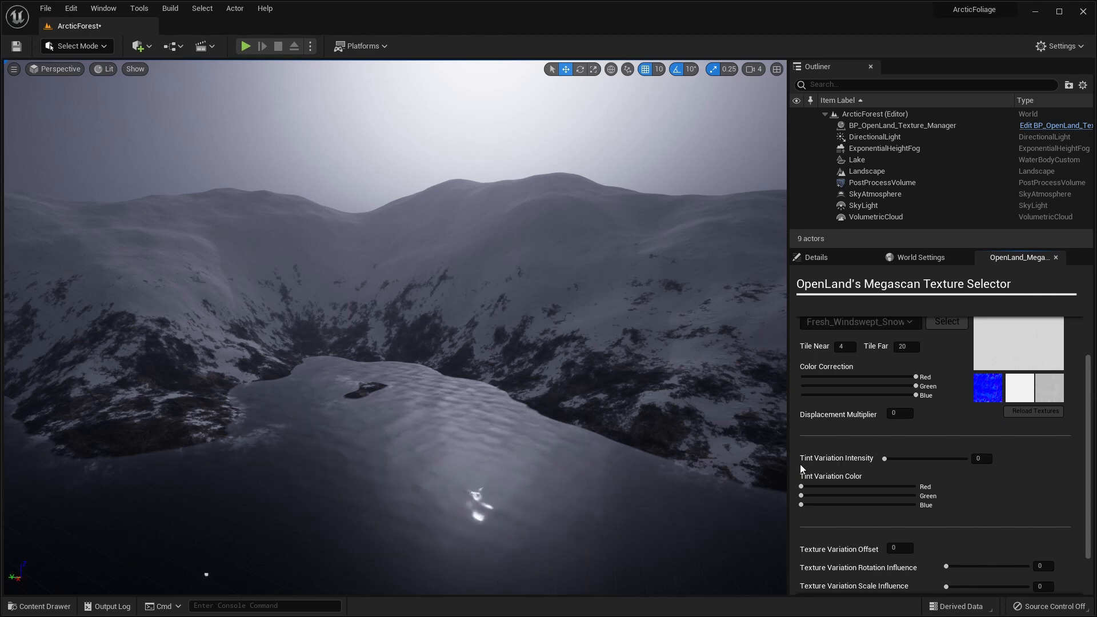
pyautogui.moveTo(692, 336); pyautogui.dragTo(693, 336, button='right')
pyautogui.press('w')
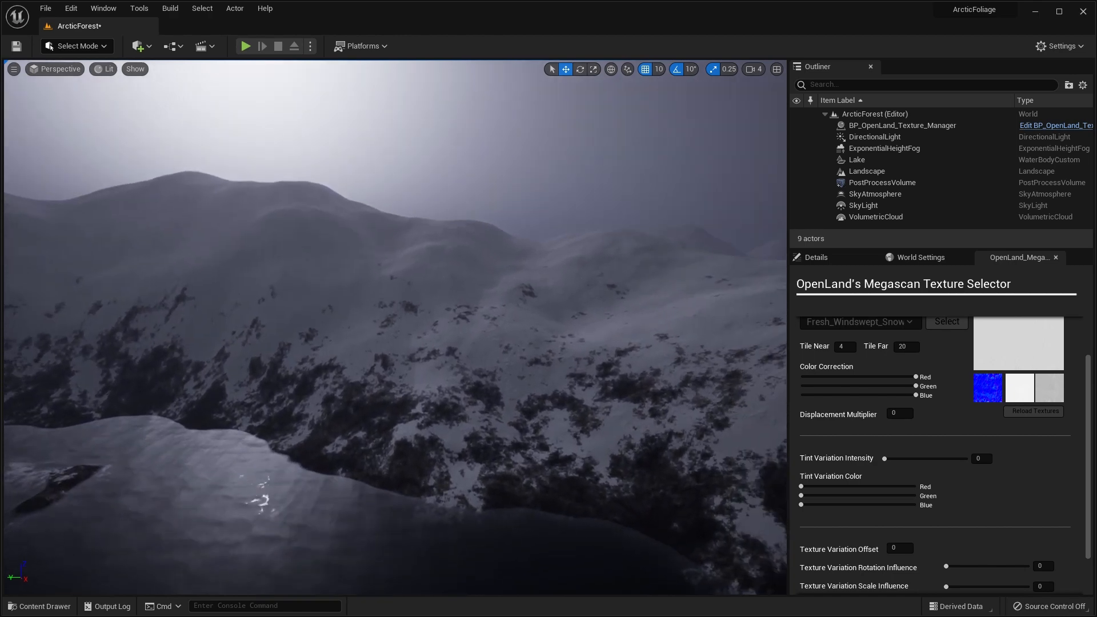
pyautogui.press('w')
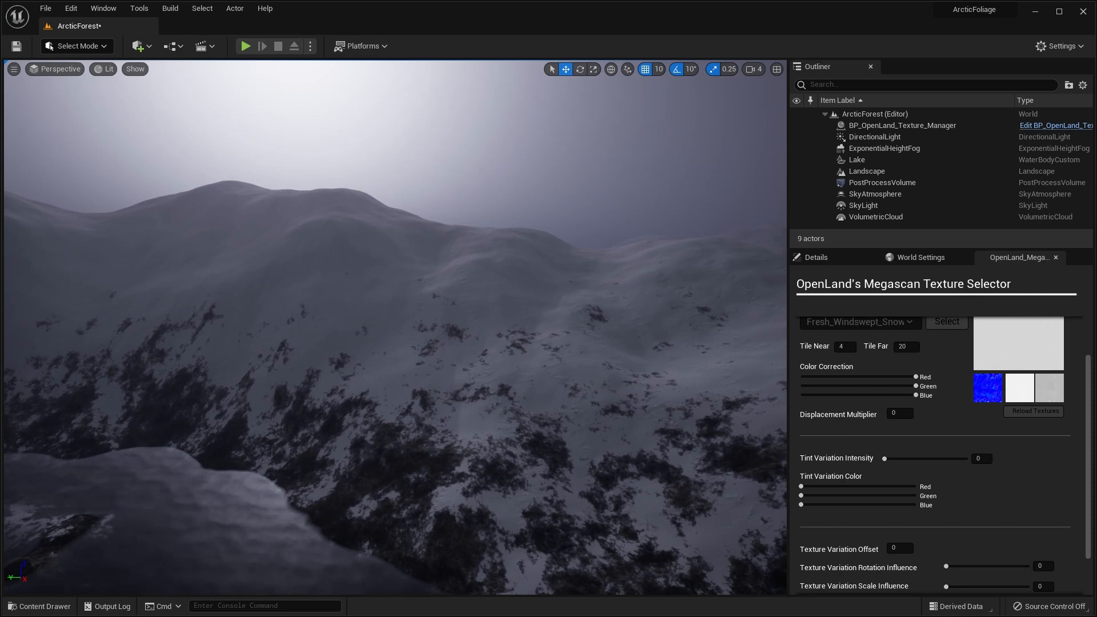
pyautogui.press('w')
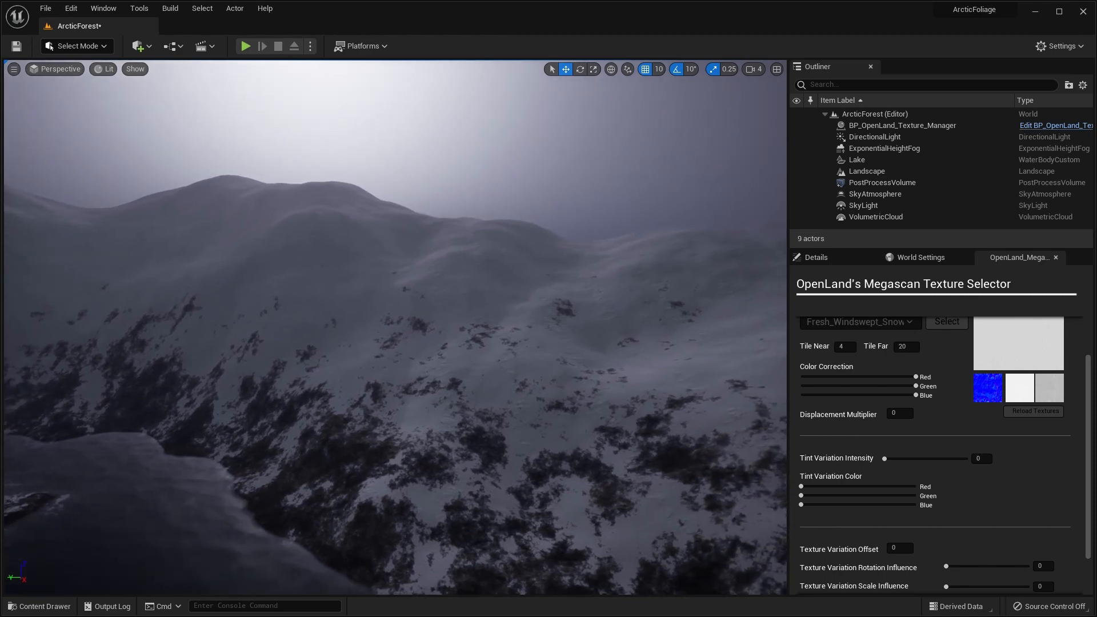
pyautogui.press('w')
pyautogui.press('w')
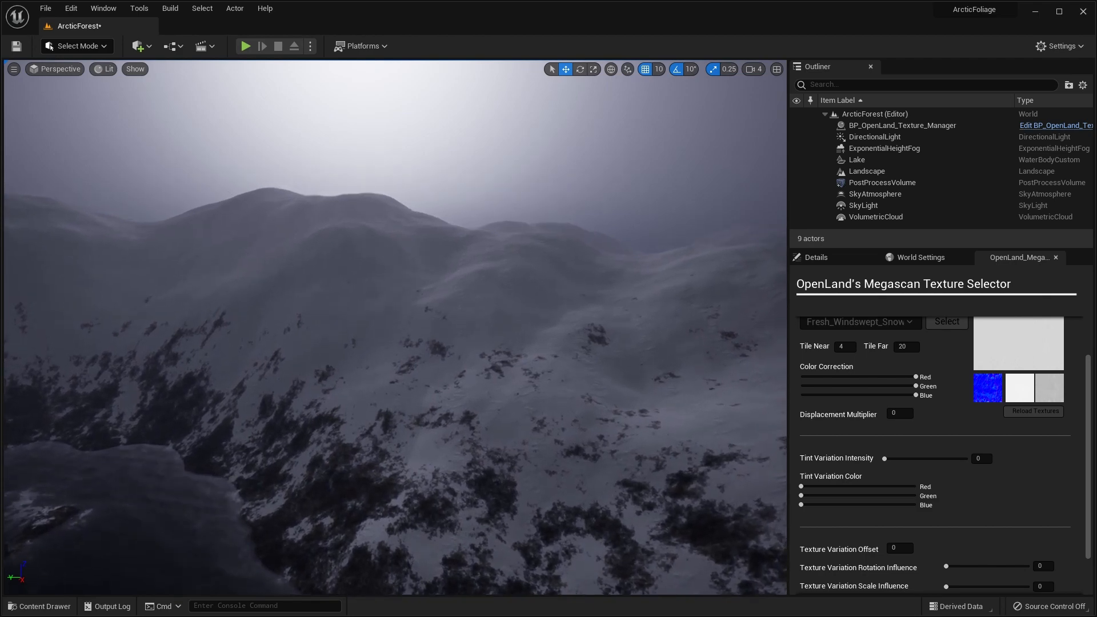
pyautogui.press('w')
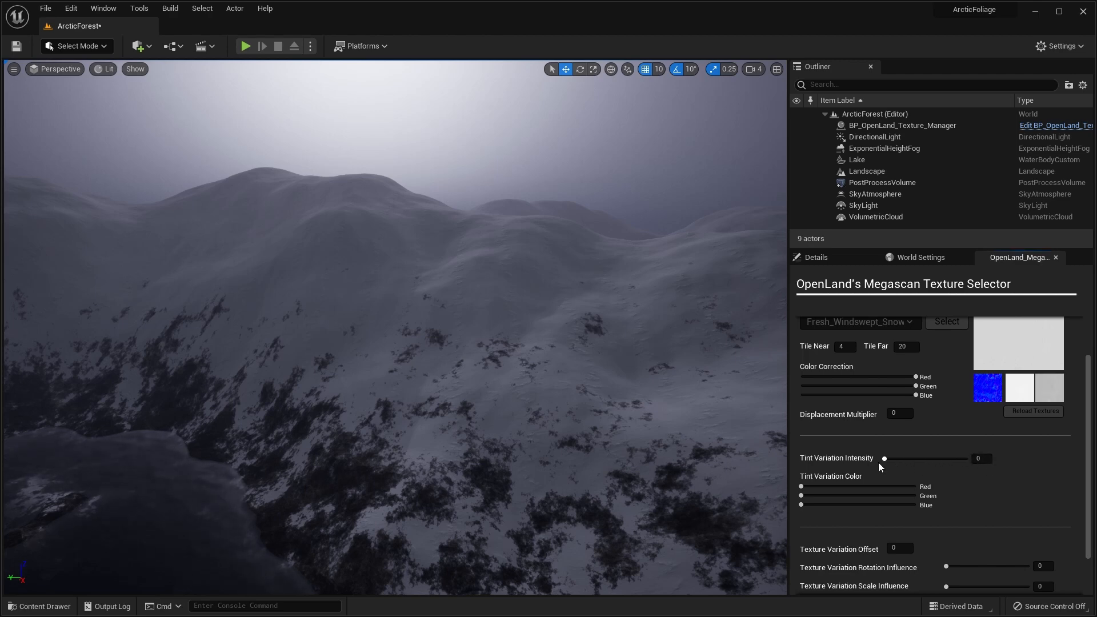
pyautogui.moveTo(884, 459); pyautogui.dragTo(995, 465)
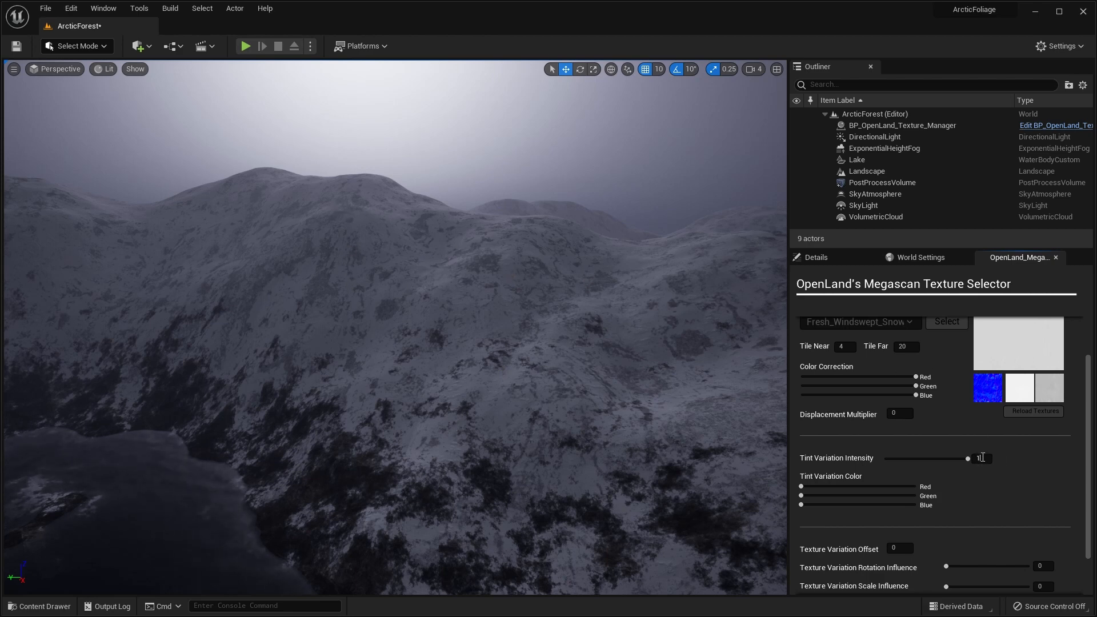
pyautogui.write('0')
pyautogui.press('Return')
pyautogui.write('44')
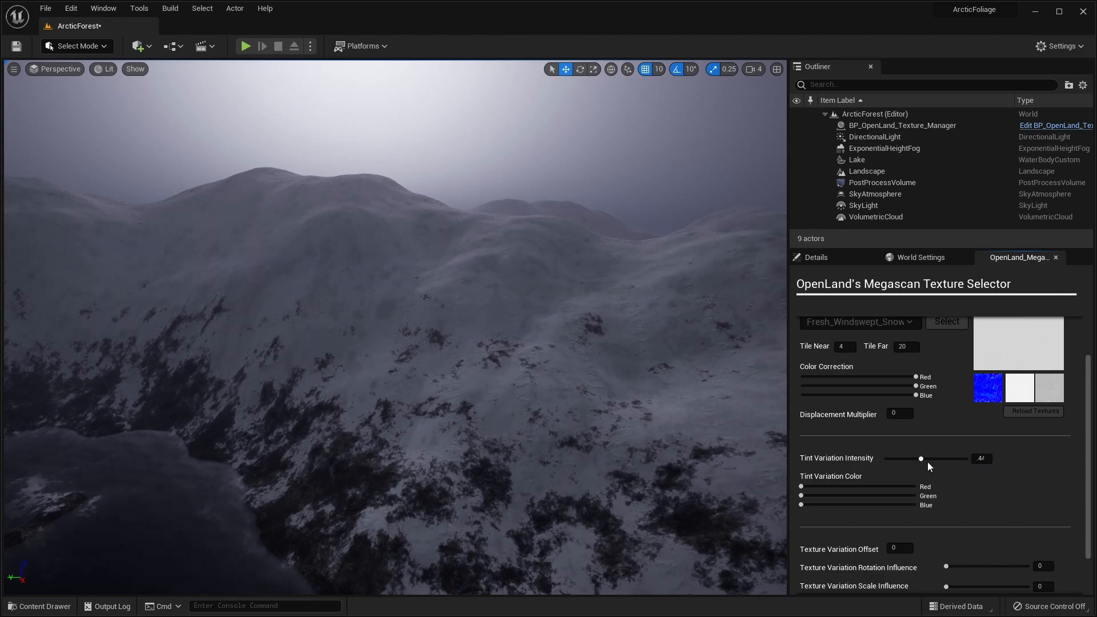
# Step: Raise the Top layer's Texture Variation Rotation Influence and Texture Variation Scale Influence to their maximum
pyautogui.moveTo(542, 297)
pyautogui.mouseDown(button='right')
pyautogui.moveTo(640, 315)
pyautogui.moveTo(522, 306)
pyautogui.mouseUp(button='right')
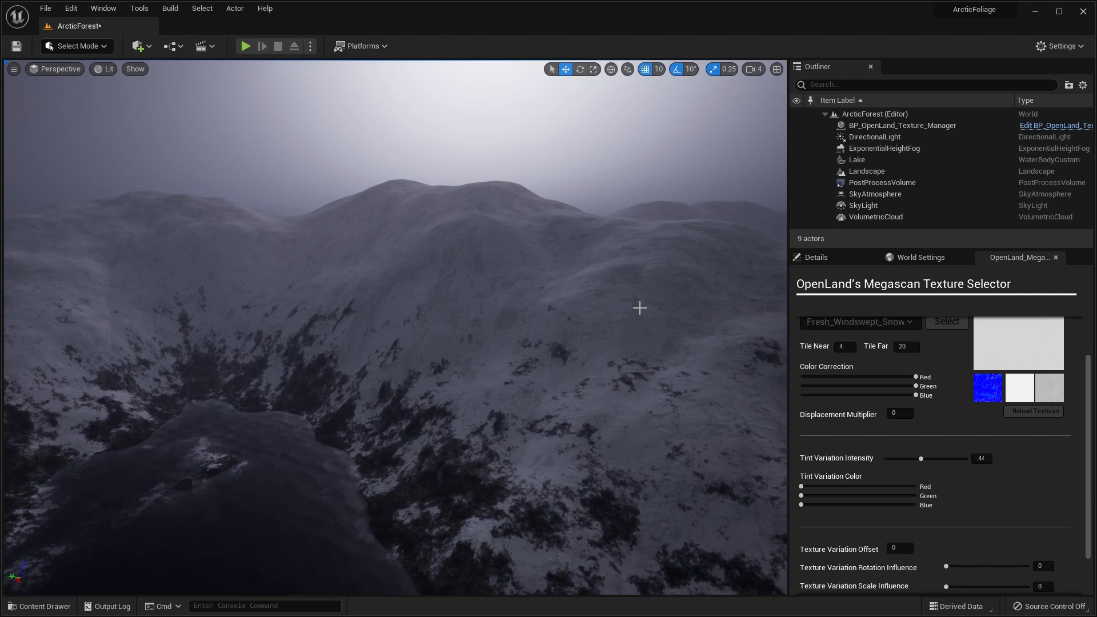
pyautogui.moveTo(700, 345); pyautogui.dragTo(737, 333, button='right')
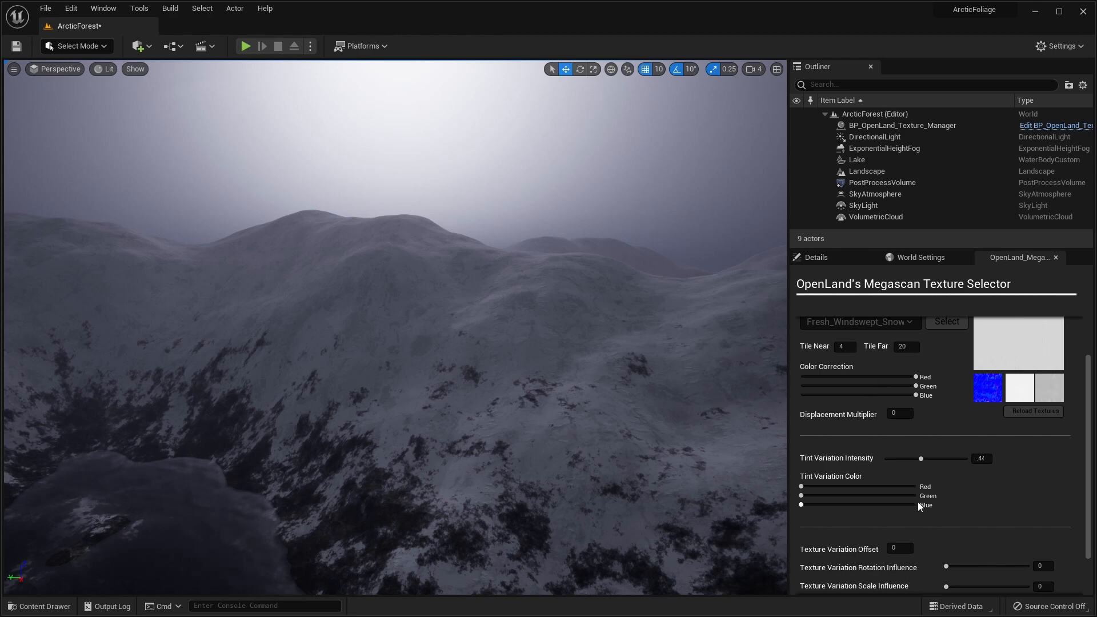
pyautogui.scroll(-2, 854, 516)
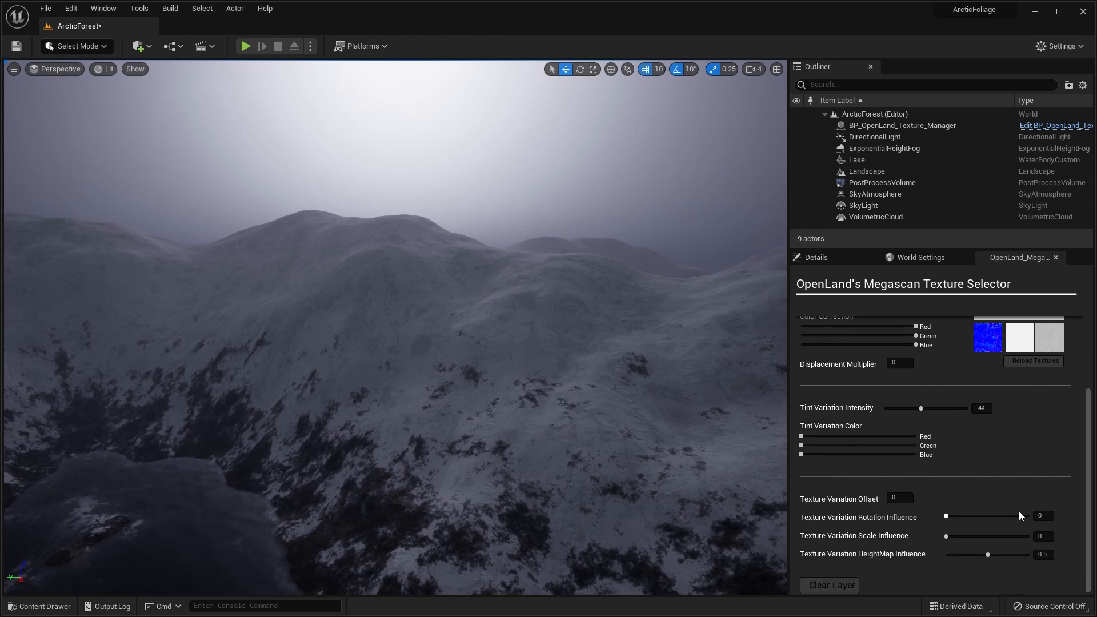
pyautogui.moveTo(946, 516); pyautogui.dragTo(1063, 515)
pyautogui.moveTo(946, 537); pyautogui.dragTo(1056, 542)
# Step: Assign the Sleet_Covered_Gravel Megascan texture to the Slope material layer
pyautogui.scroll(4, 840, 328)
pyautogui.moveTo(556, 337); pyautogui.dragTo(490, 362, button='right')
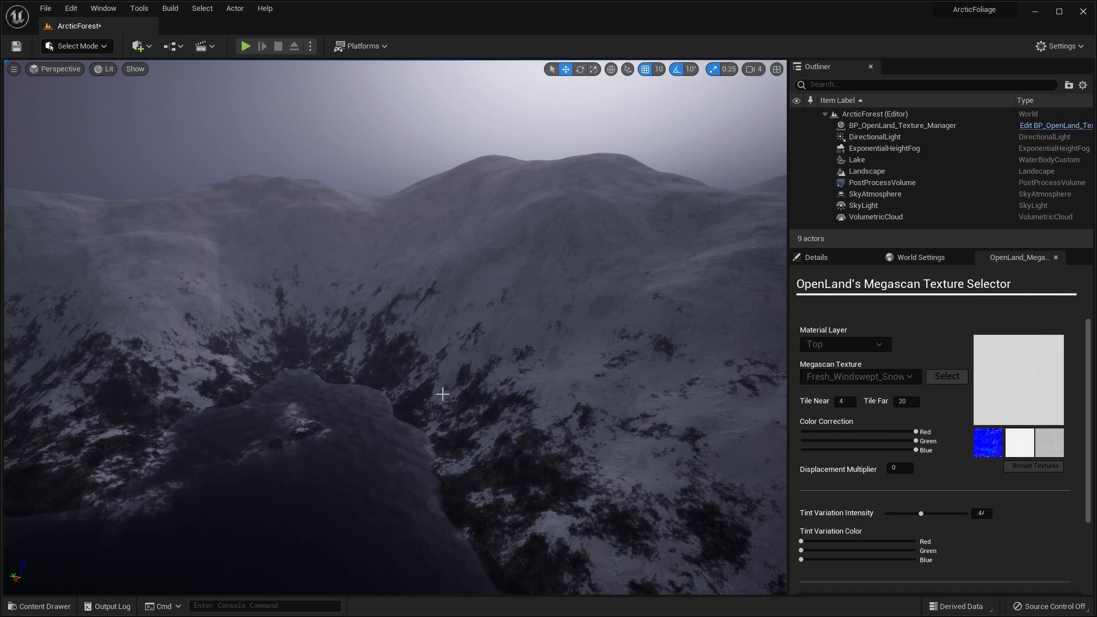
pyautogui.click(880, 345)
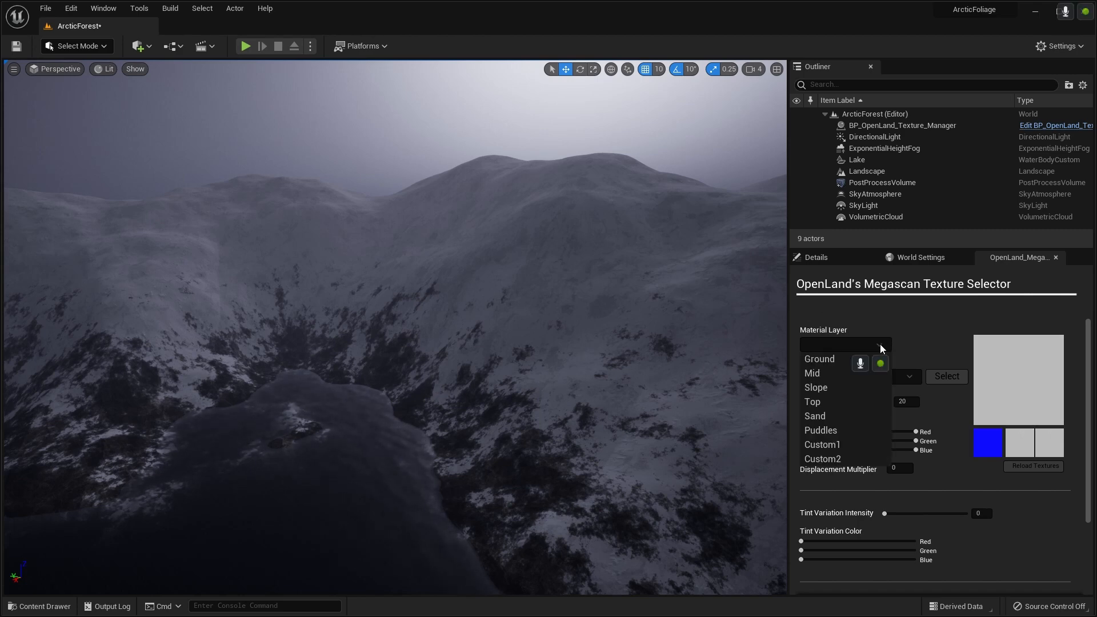
pyautogui.click(821, 387)
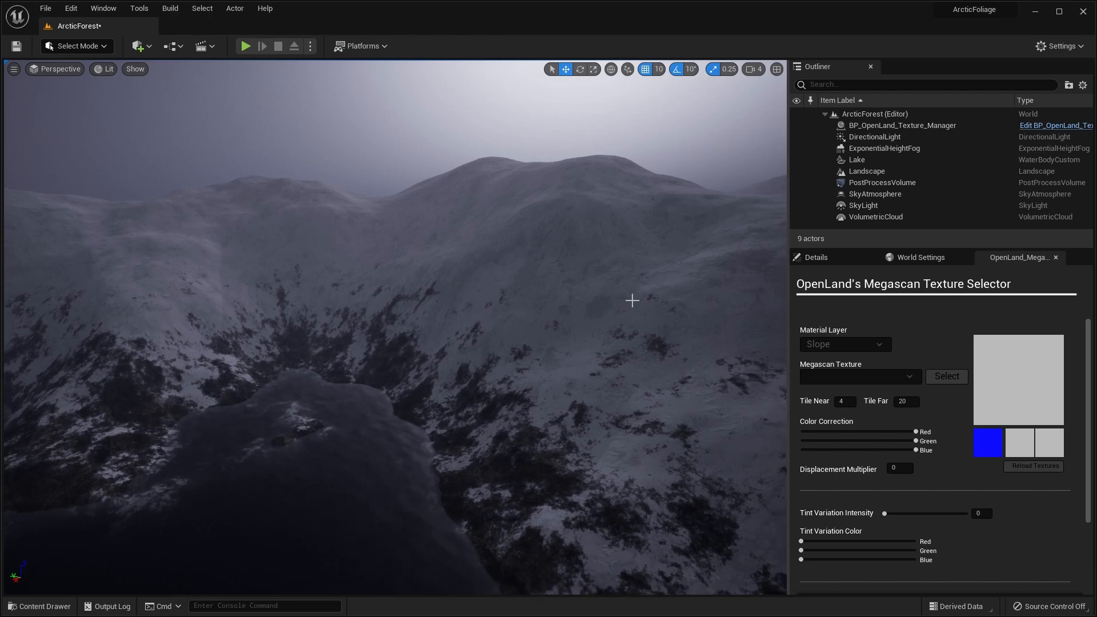
pyautogui.click(910, 378)
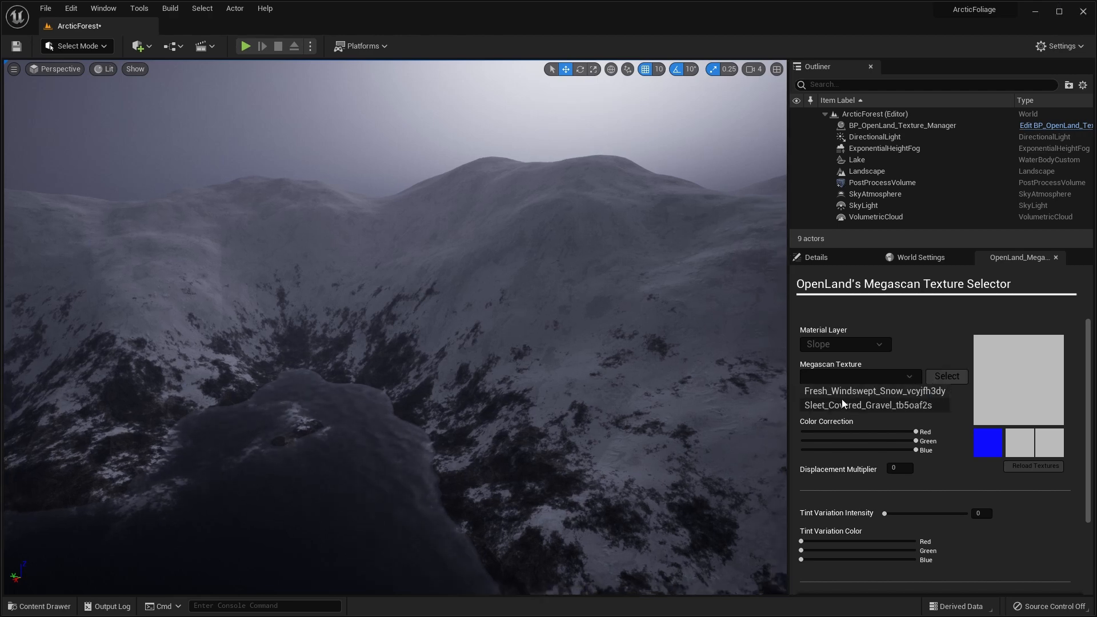
pyautogui.click(828, 405)
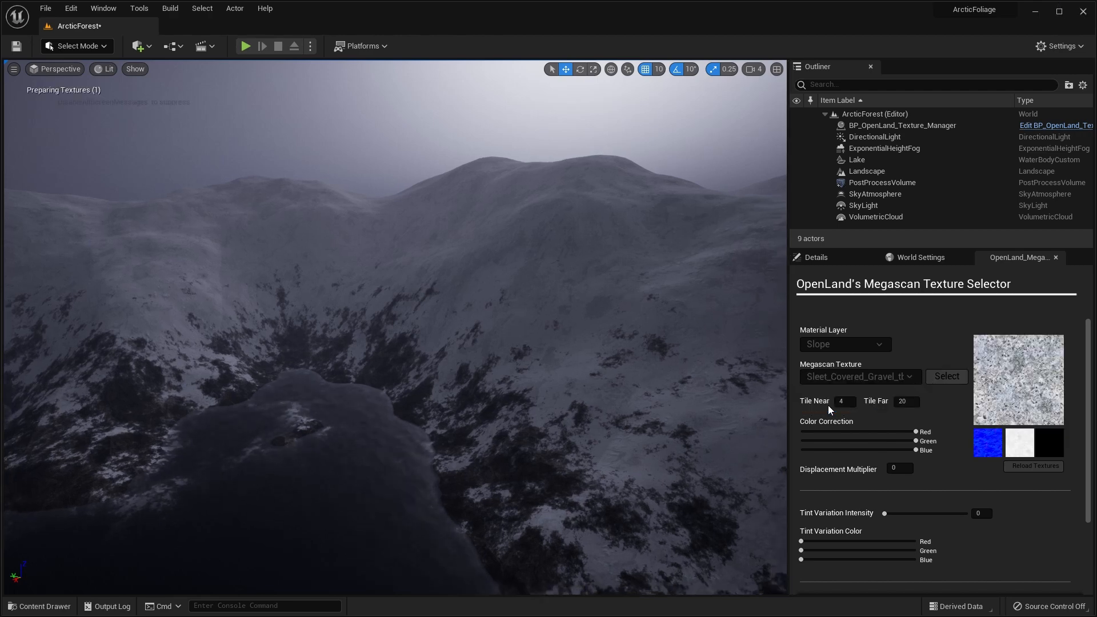
pyautogui.click(951, 376)
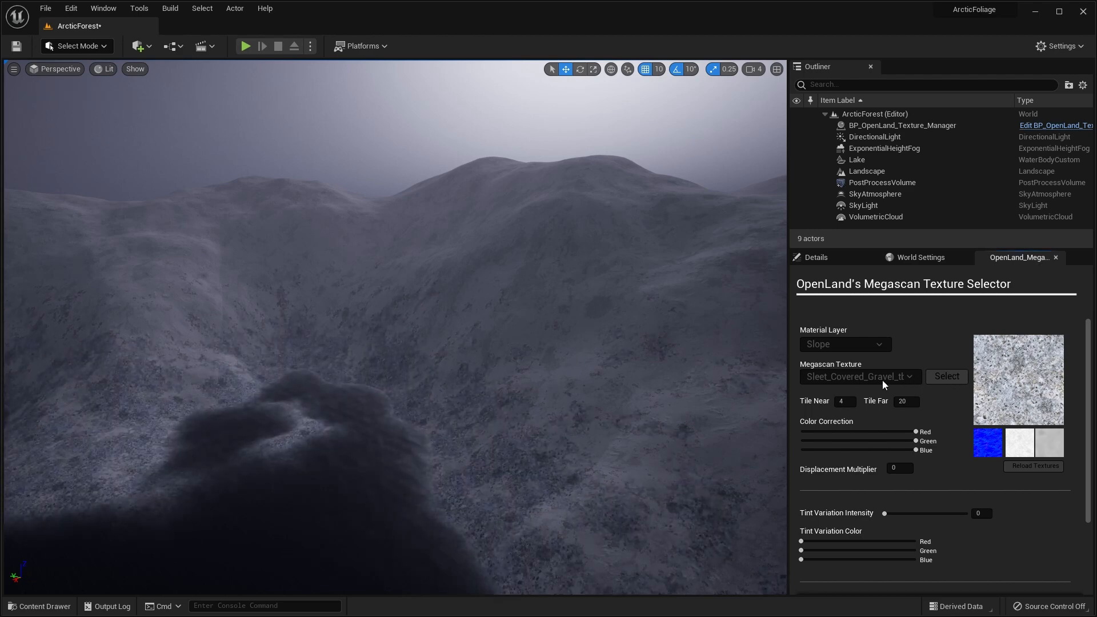
# Step: Check the gravel tiling around the lake shore and set the Slope layer's Tile Far to 80
pyautogui.moveTo(392, 370); pyautogui.dragTo(300, 372, button='right')
pyautogui.moveTo(299, 503); pyautogui.dragTo(396, 368, button='right')
pyautogui.press('w')
pyautogui.press('a')
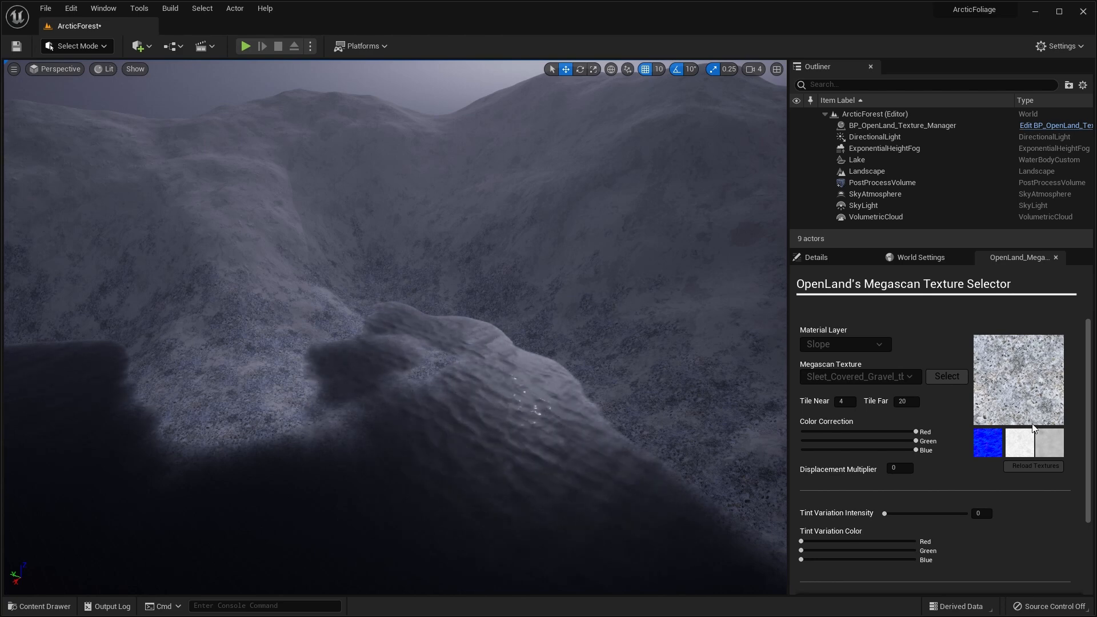
pyautogui.click(911, 402)
pyautogui.write('80')
pyautogui.press('Return')
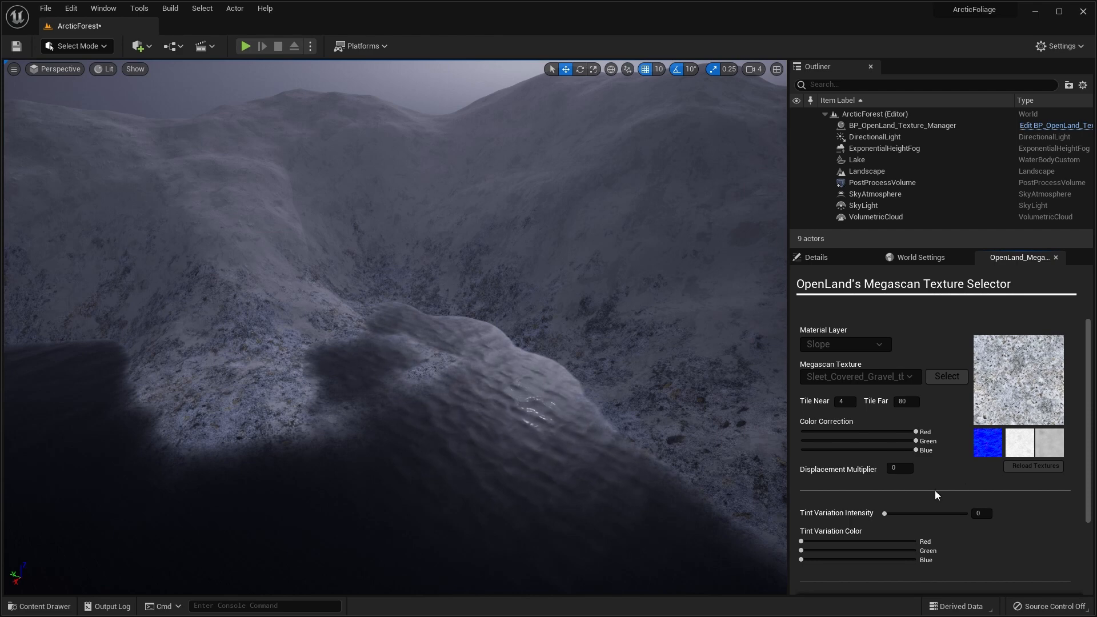
# Step: Set the Slope layer's Tint Variation Intensity, Texture Variation Rotation Influence and Texture Variation Scale Influence to 1
pyautogui.scroll(-2, 828, 465)
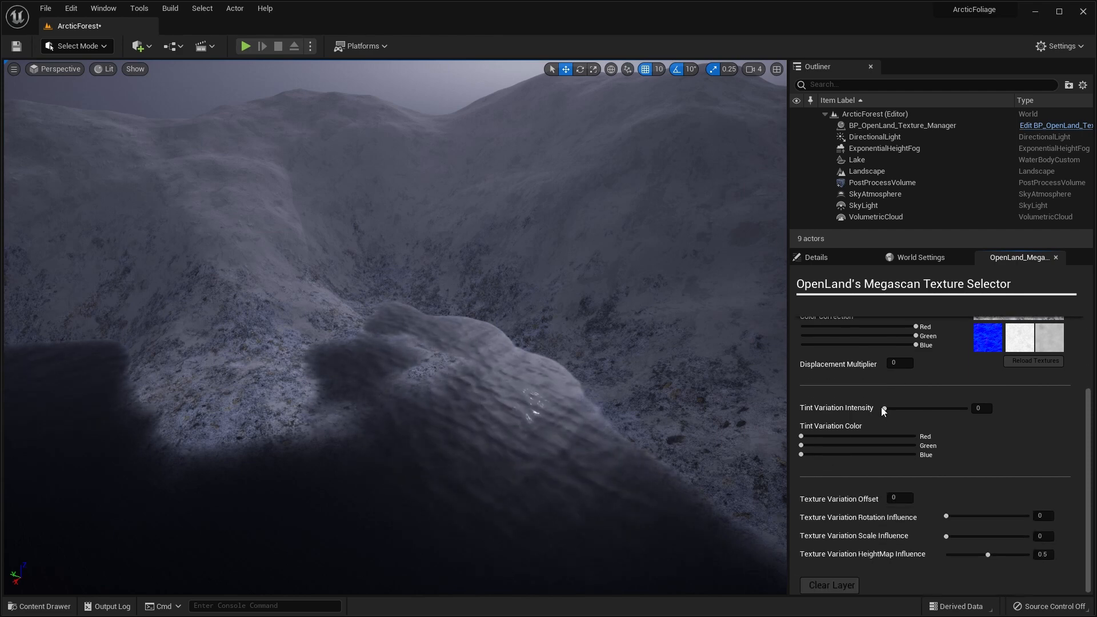
pyautogui.moveTo(883, 410); pyautogui.dragTo(1037, 412)
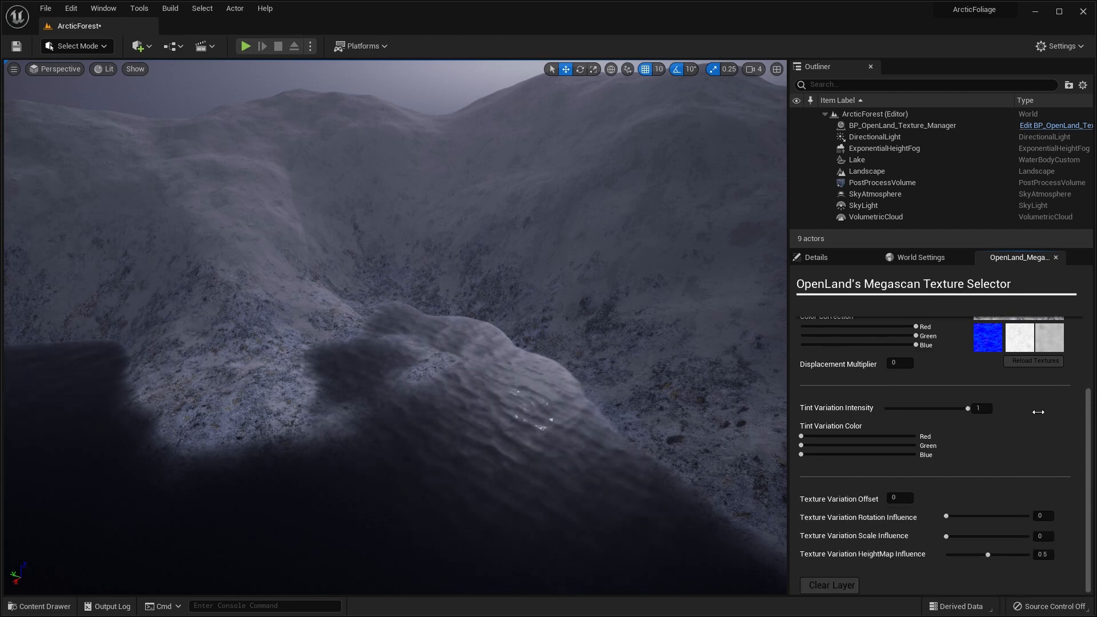
pyautogui.moveTo(276, 386)
pyautogui.mouseDown(button='right')
pyautogui.moveTo(250, 384)
pyautogui.moveTo(279, 372)
pyautogui.moveTo(263, 394)
pyautogui.mouseUp(button='right')
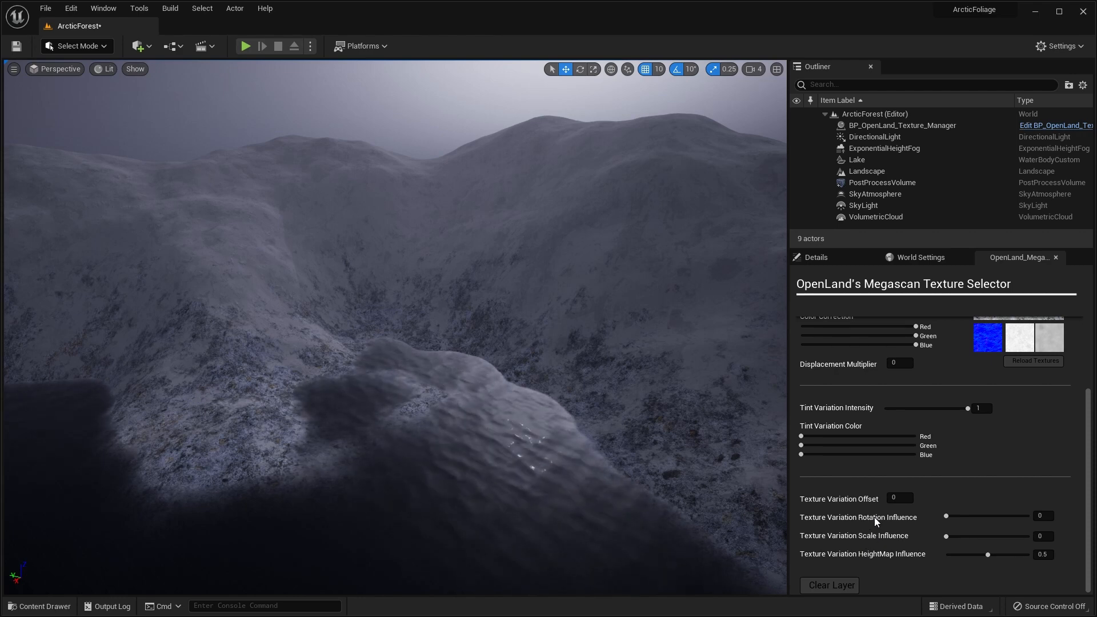
pyautogui.moveTo(946, 517); pyautogui.dragTo(1029, 517)
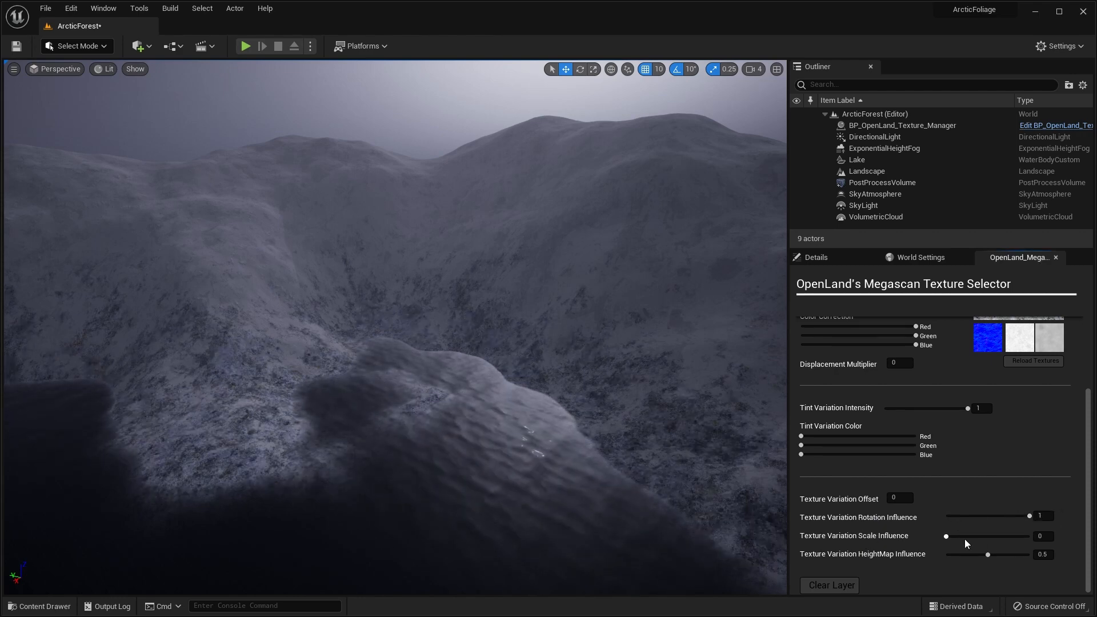
pyautogui.moveTo(946, 537); pyautogui.dragTo(1064, 540)
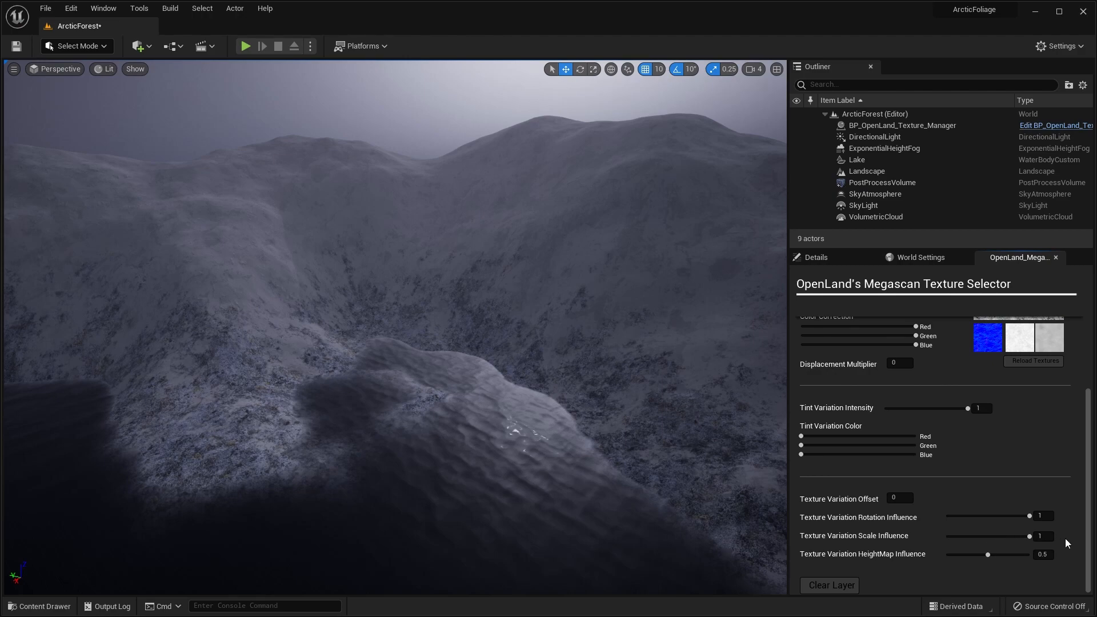
pyautogui.moveTo(461, 420); pyautogui.dragTo(394, 396, button='right')
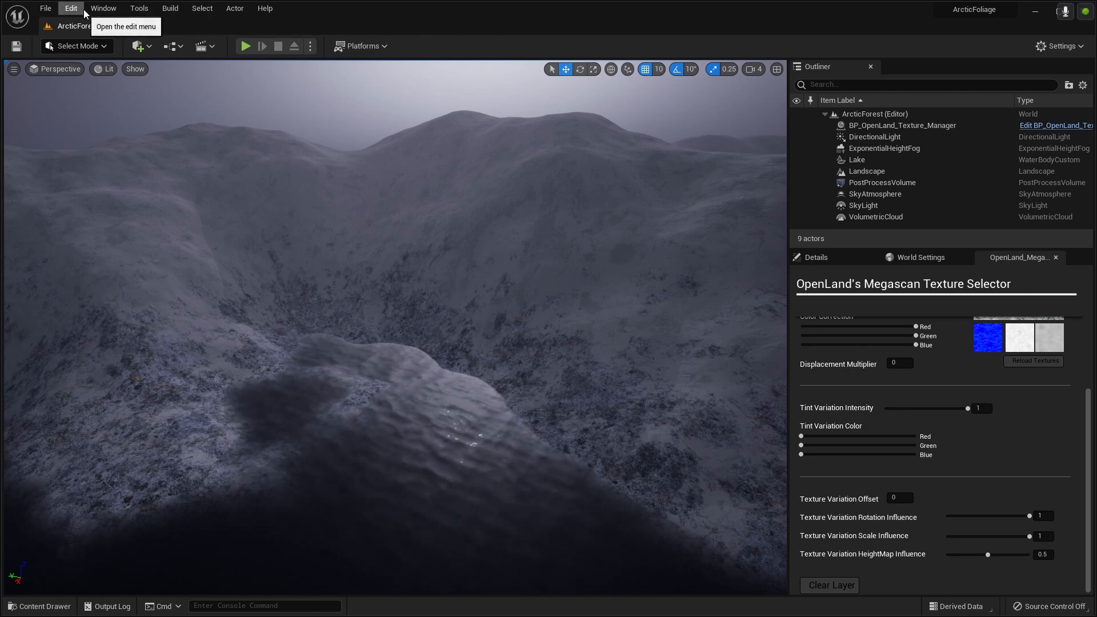
# Step: Switch to the Epic Games Launcher's Unreal Marketplace, search for "spruce" and open the temperate Vegetation: Spruce Forest page
pyautogui.click(140, 46)
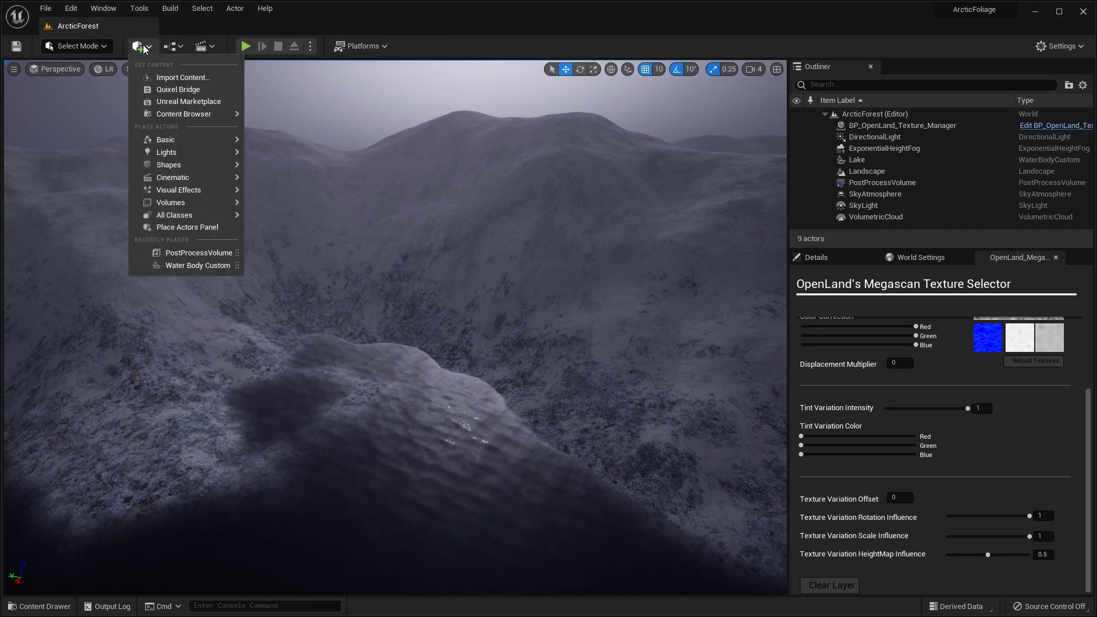
pyautogui.click(193, 103)
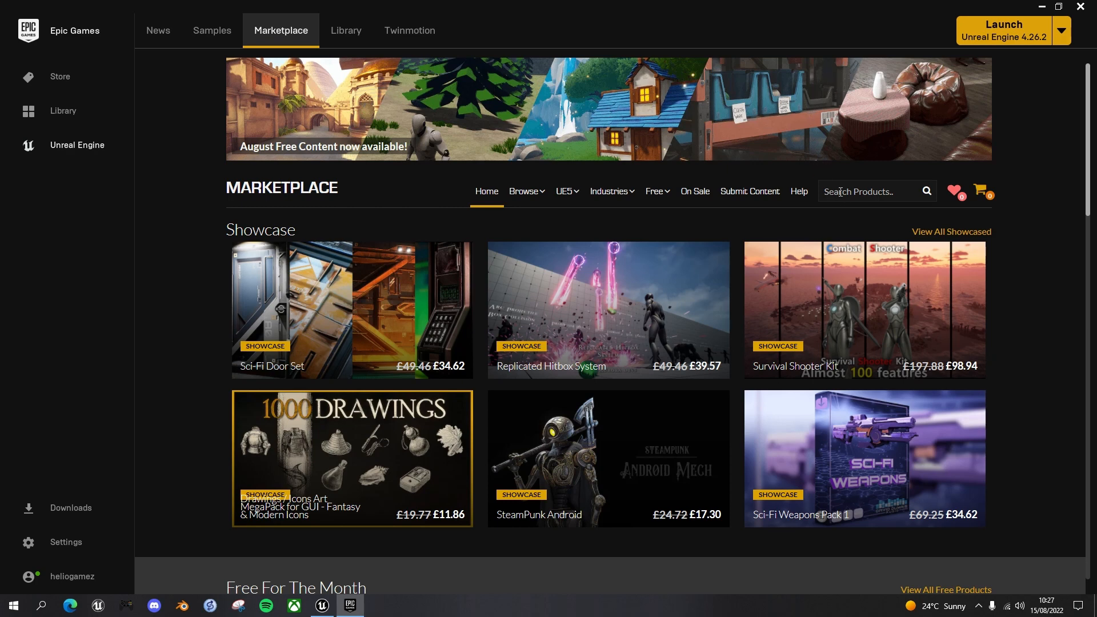
pyautogui.write('spruce')
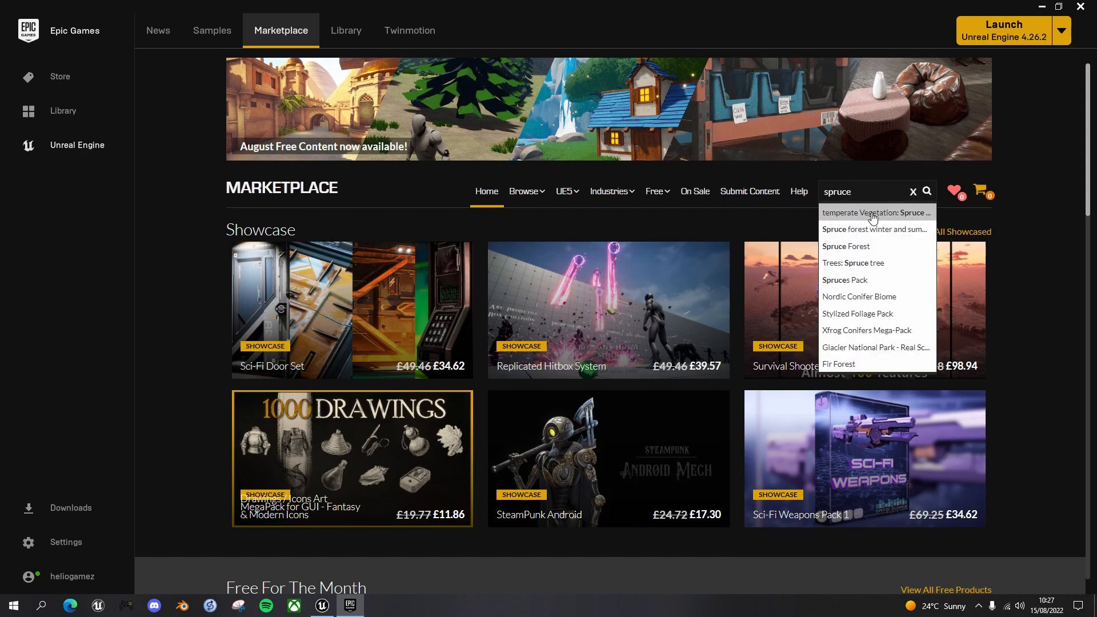
pyautogui.click(872, 213)
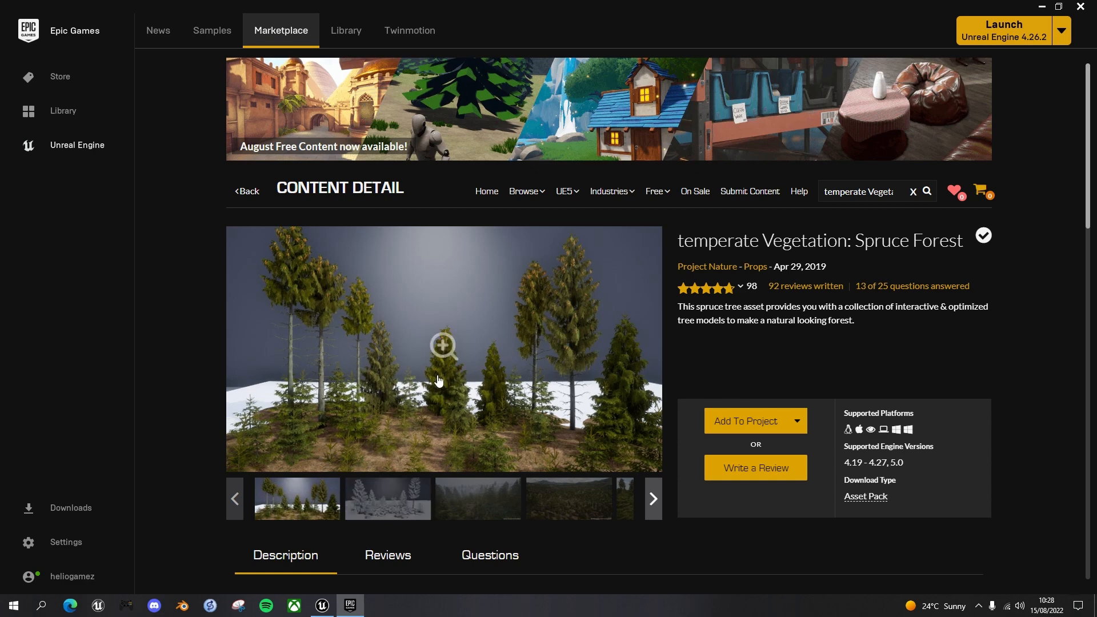
# Step: Add the temperate Vegetation: Spruce Forest asset pack to the ArcticFoliage project
pyautogui.click(751, 425)
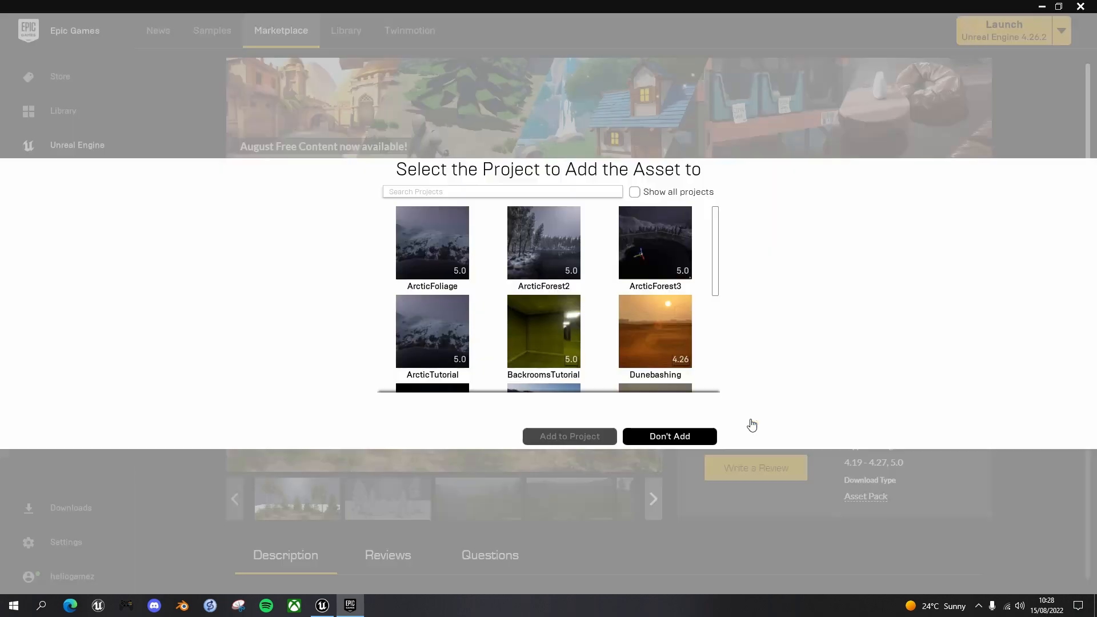
pyautogui.click(431, 242)
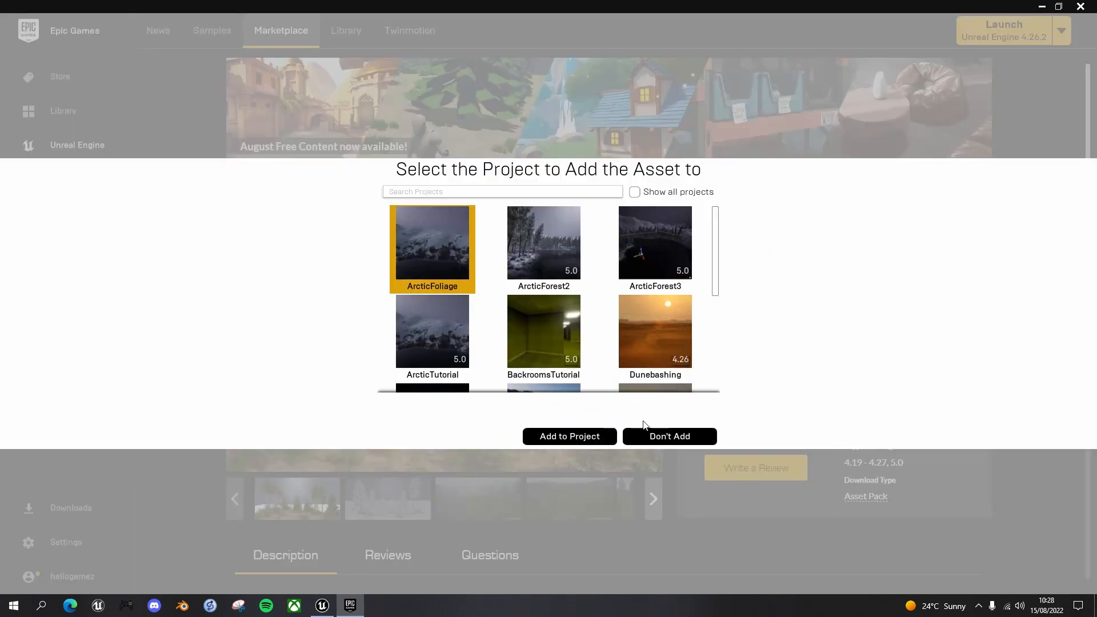
pyautogui.click(597, 434)
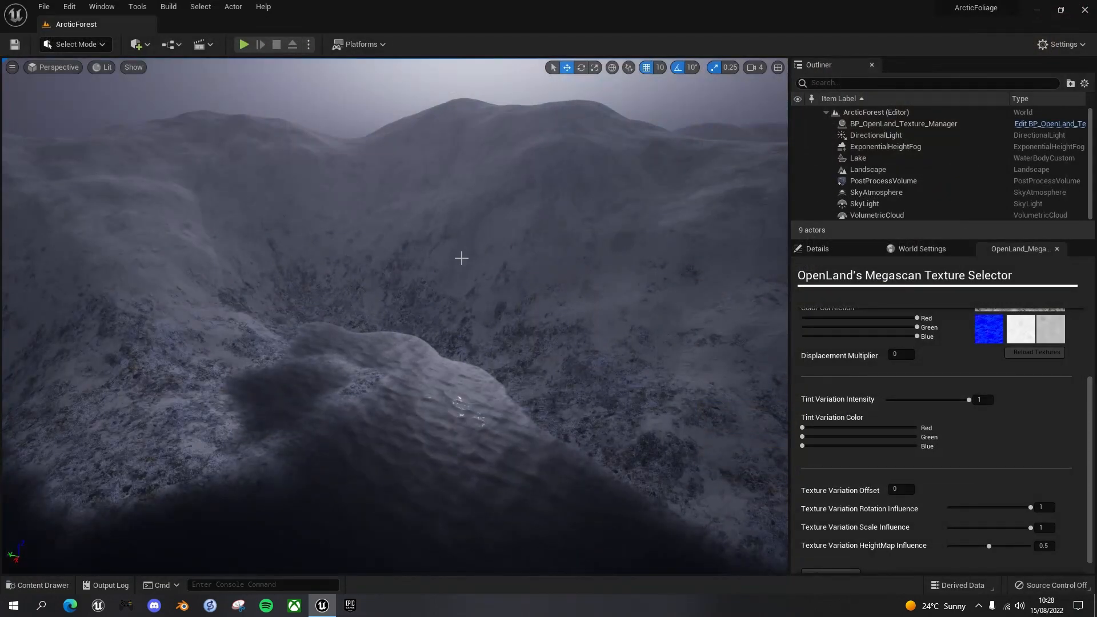
# Step: Back in the Unreal Editor, collapse the OpenLand content folder and expand PN_interactiveSpruceForest to show its subfolders
pyautogui.hotkey('ctrl', 'space')
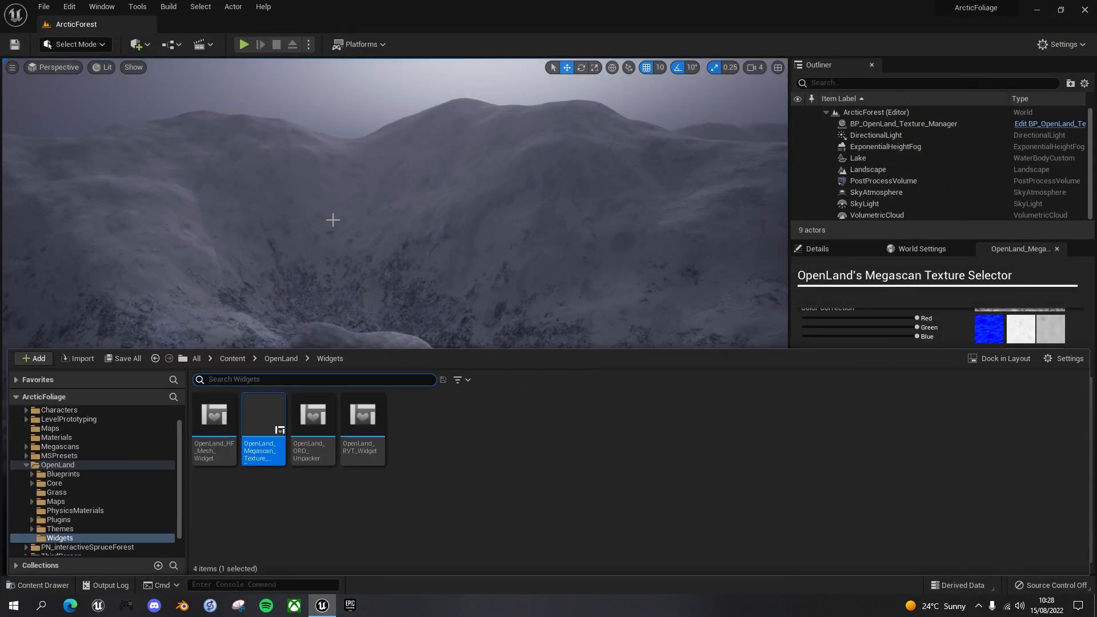
pyautogui.click(26, 464)
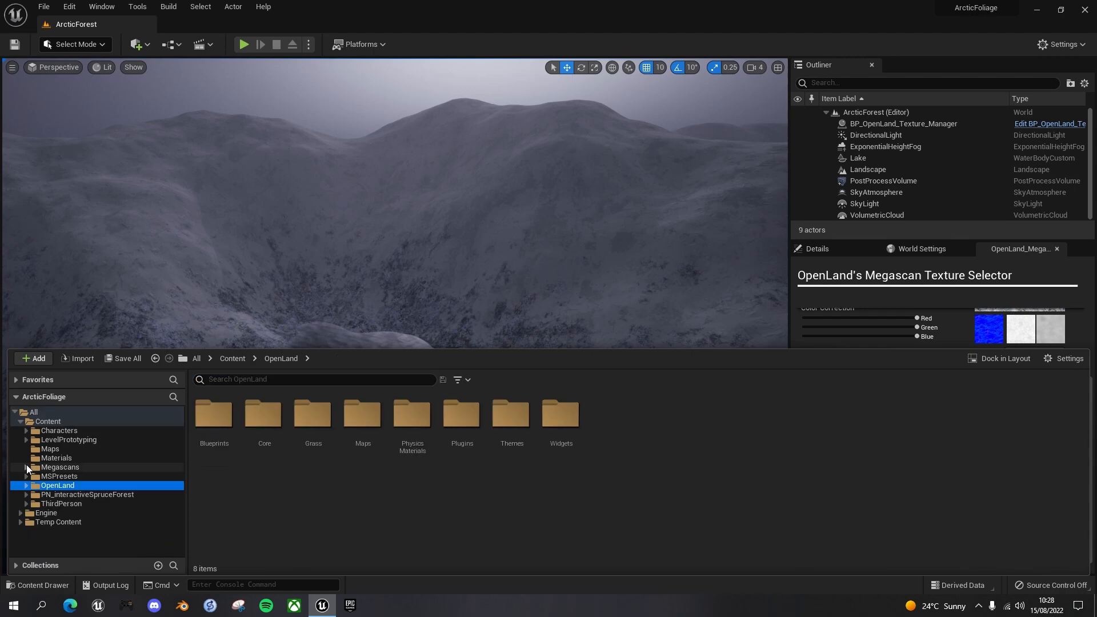
pyautogui.click(25, 495)
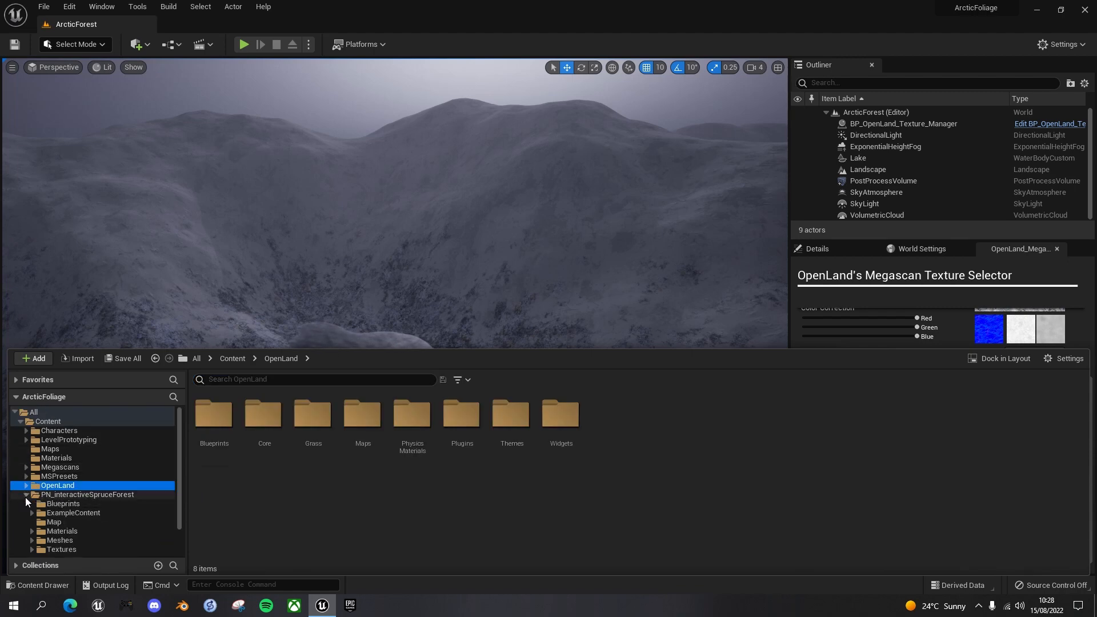
pyautogui.scroll(-2, 67, 498)
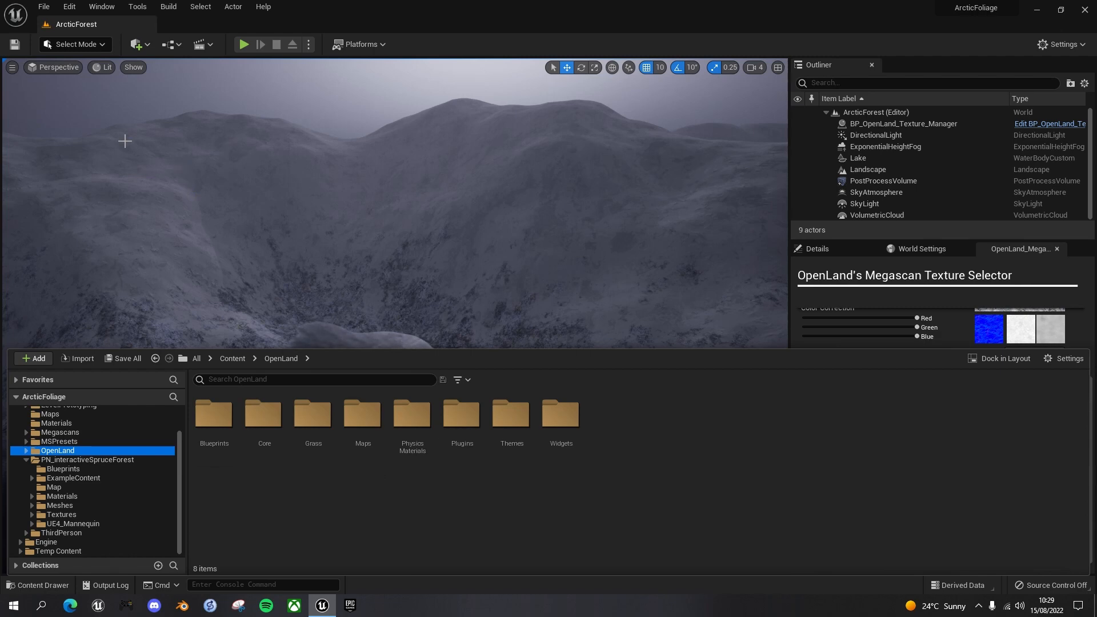
# Step: Enable the experimental Procedural Foliage option in the Editor Preferences
pyautogui.click(71, 8)
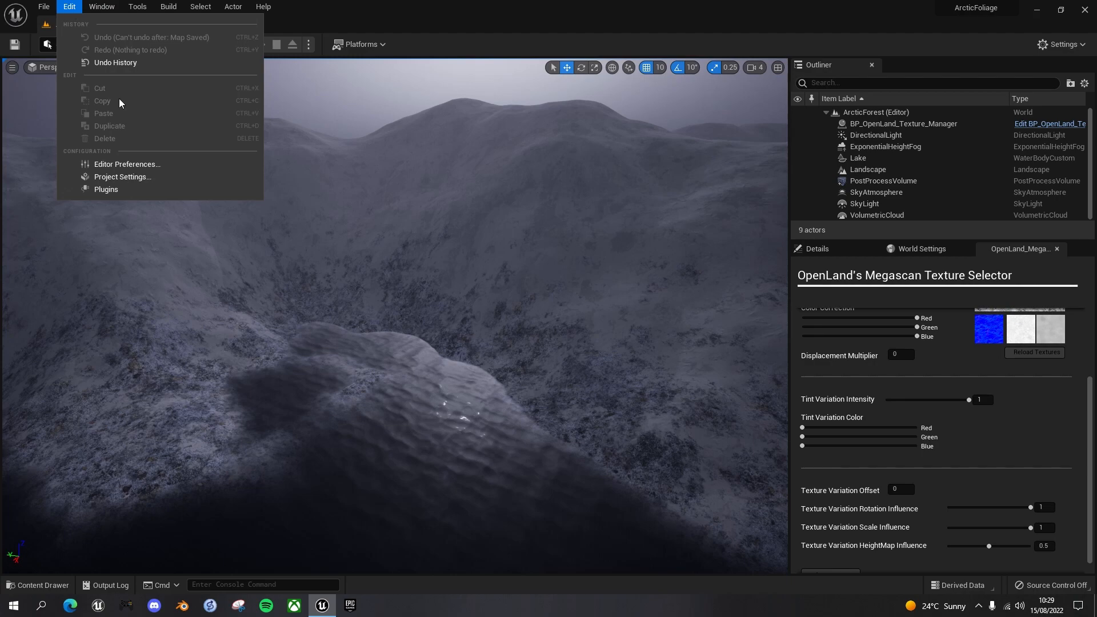
pyautogui.click(127, 164)
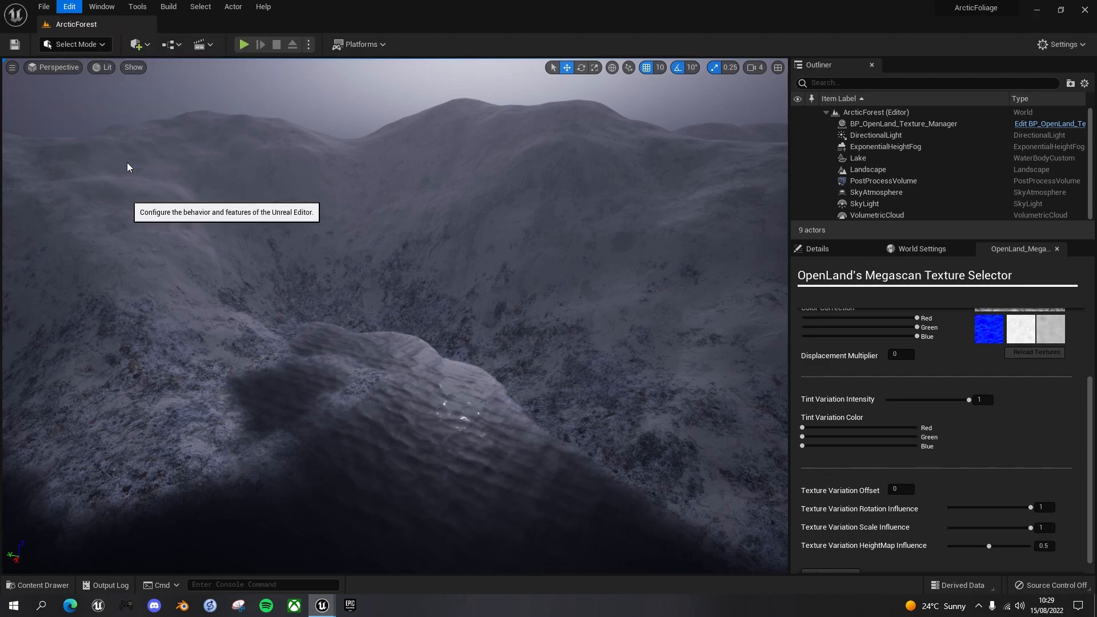
pyautogui.click(539, 101)
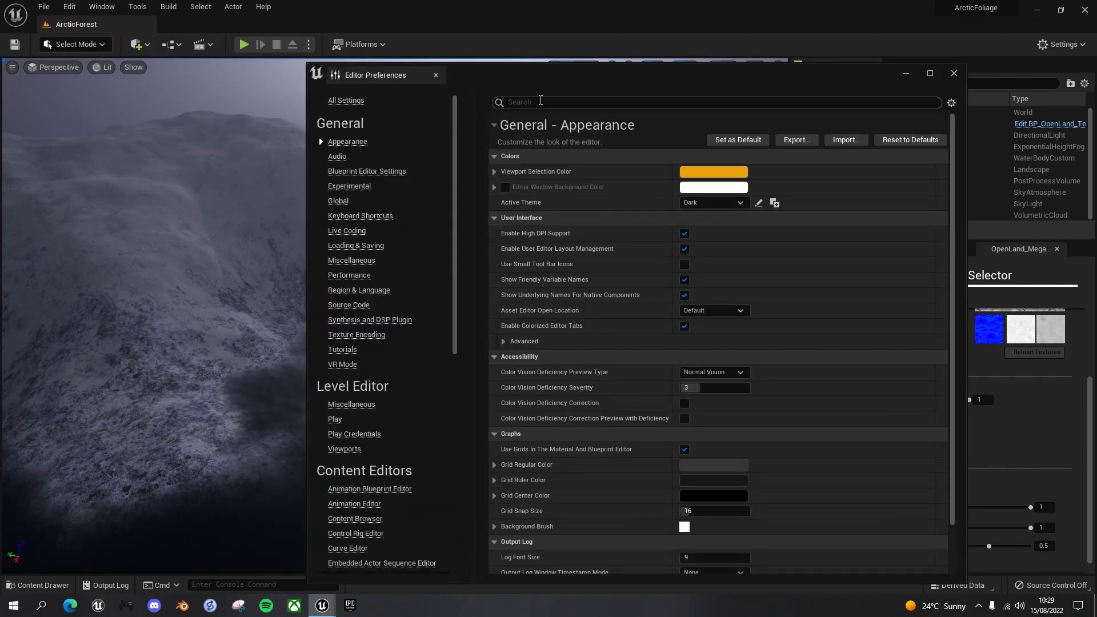
pyautogui.write('pro')
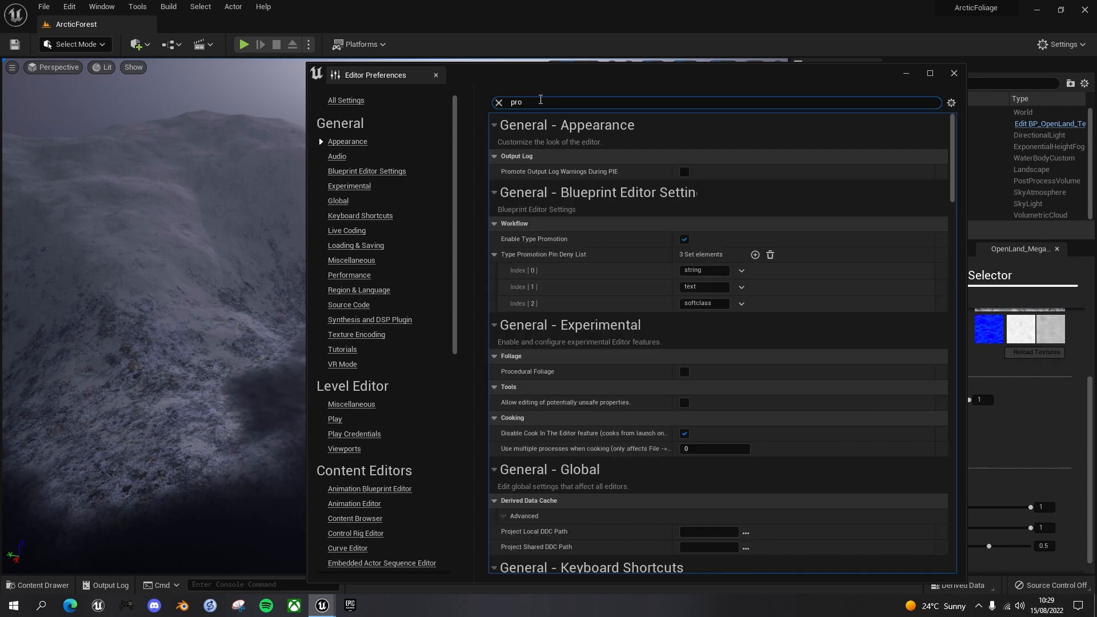
pyautogui.write('ced')
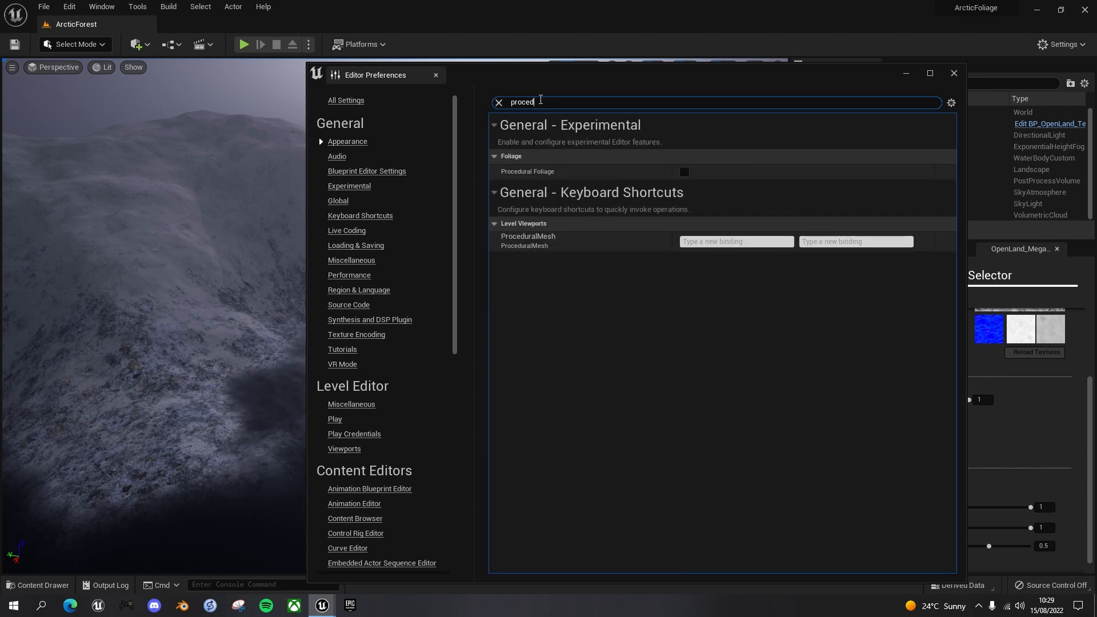
pyautogui.click(685, 172)
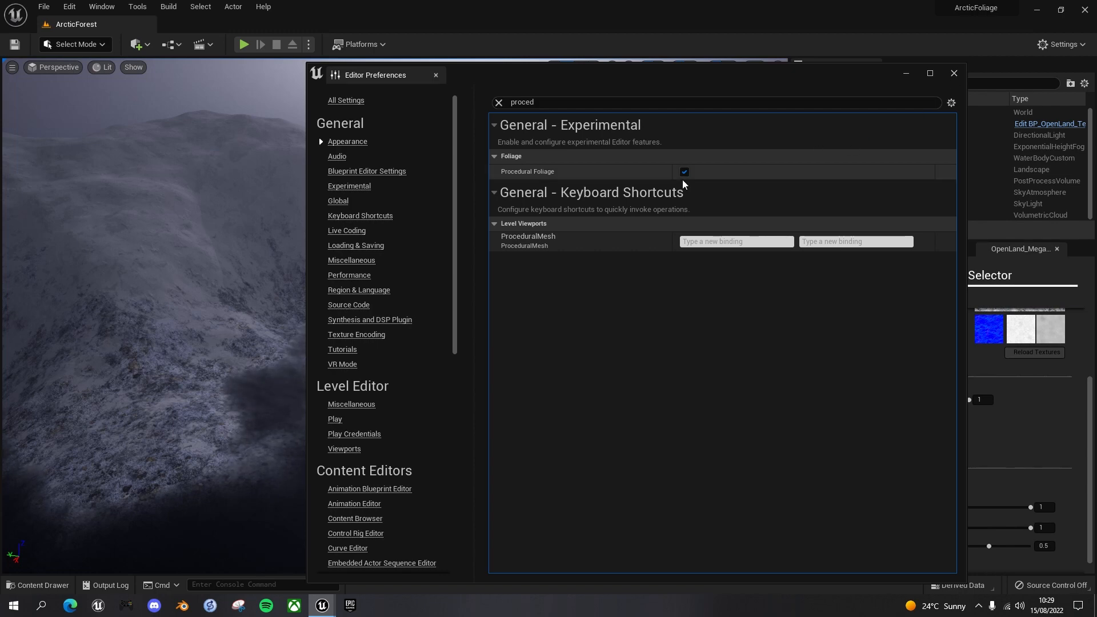
pyautogui.click(953, 73)
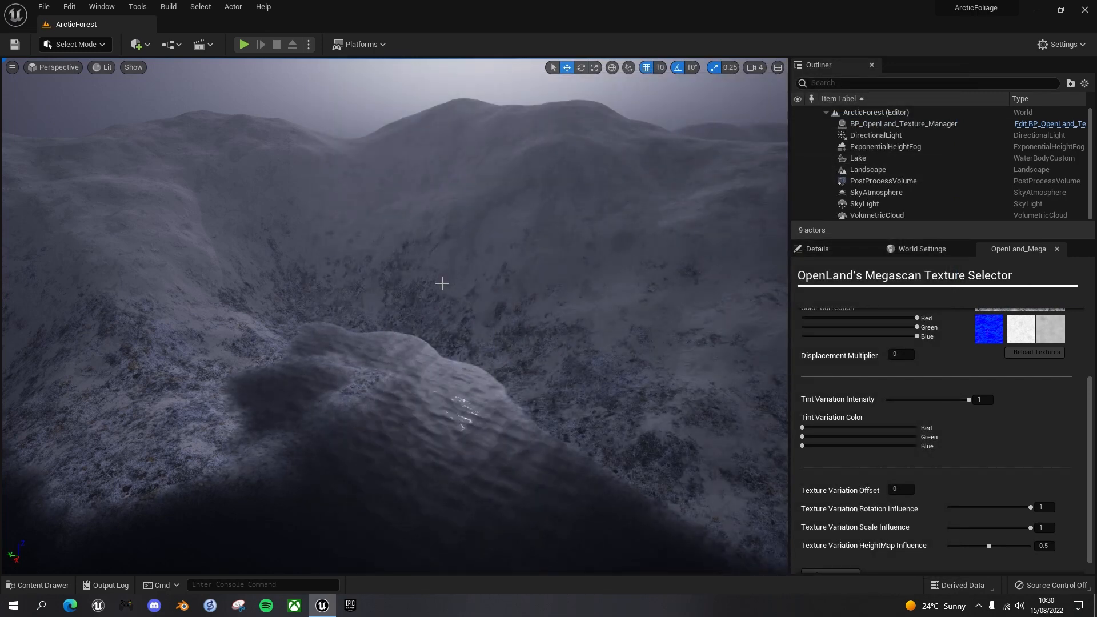
# Step: Open the high folder under PN_interactiveSpruceForest's Meshes/half content to reach the half spruce meshes
pyautogui.hotkey('ctrl', 'space')
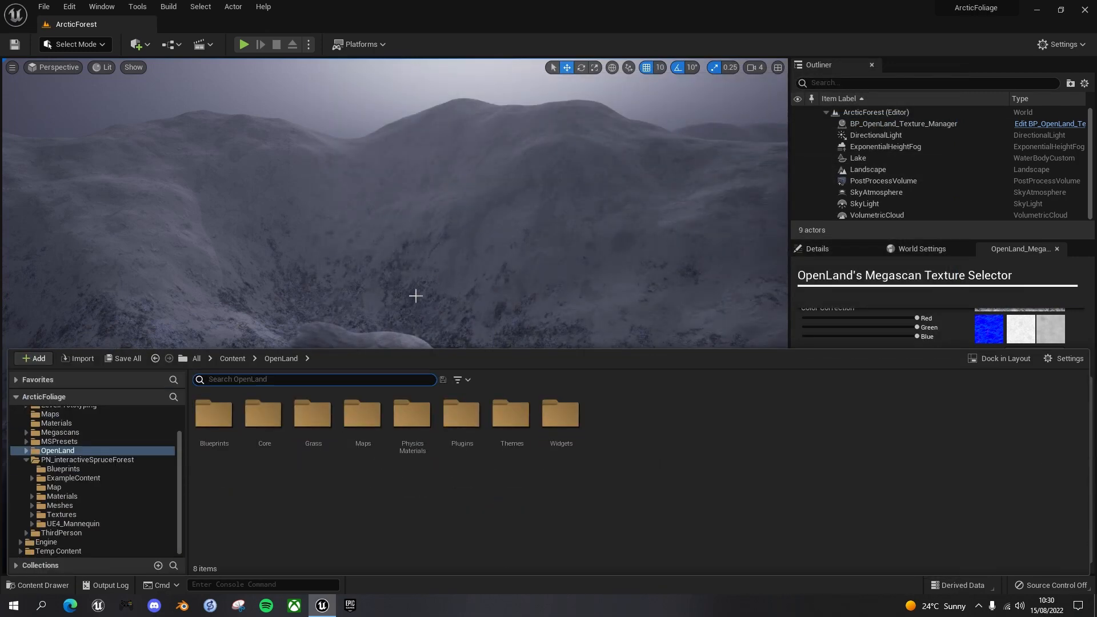
pyautogui.click(59, 505)
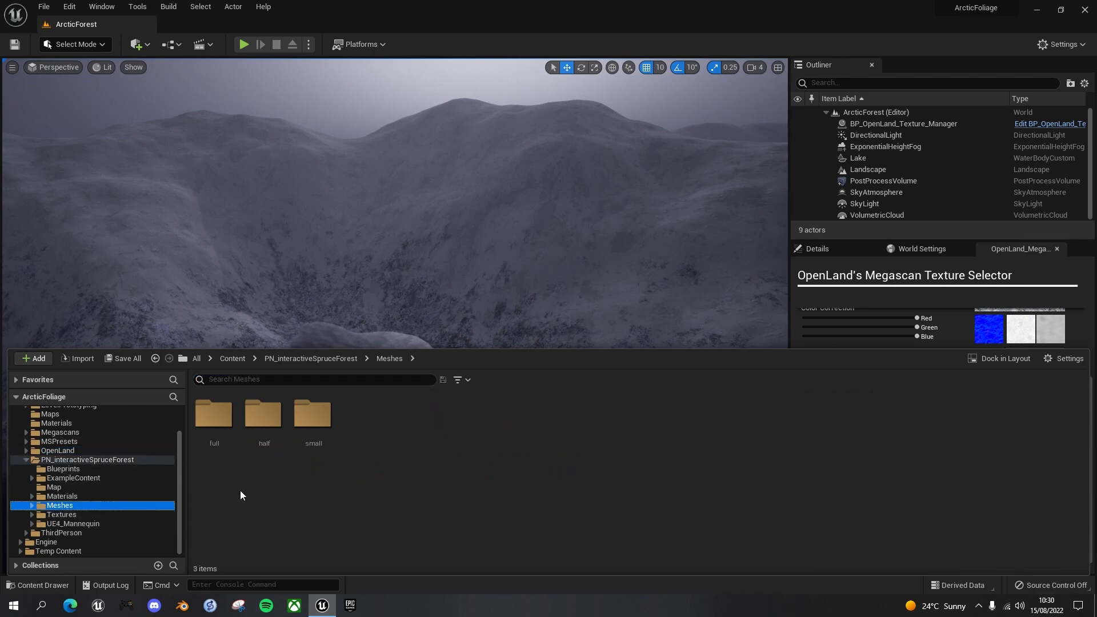
pyautogui.click(32, 505)
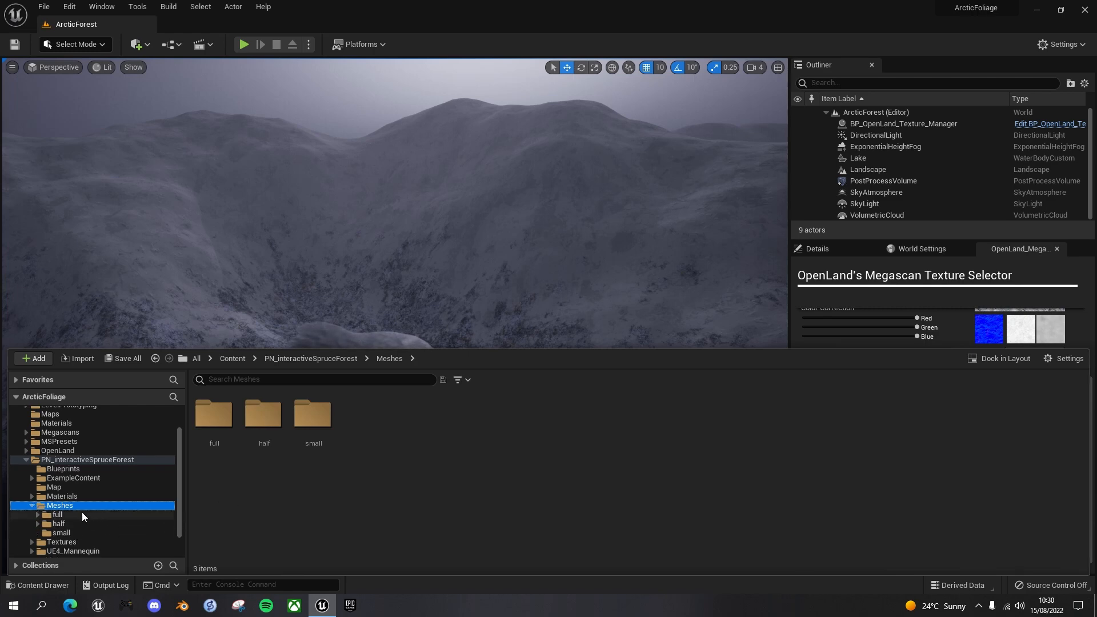
pyautogui.click(37, 524)
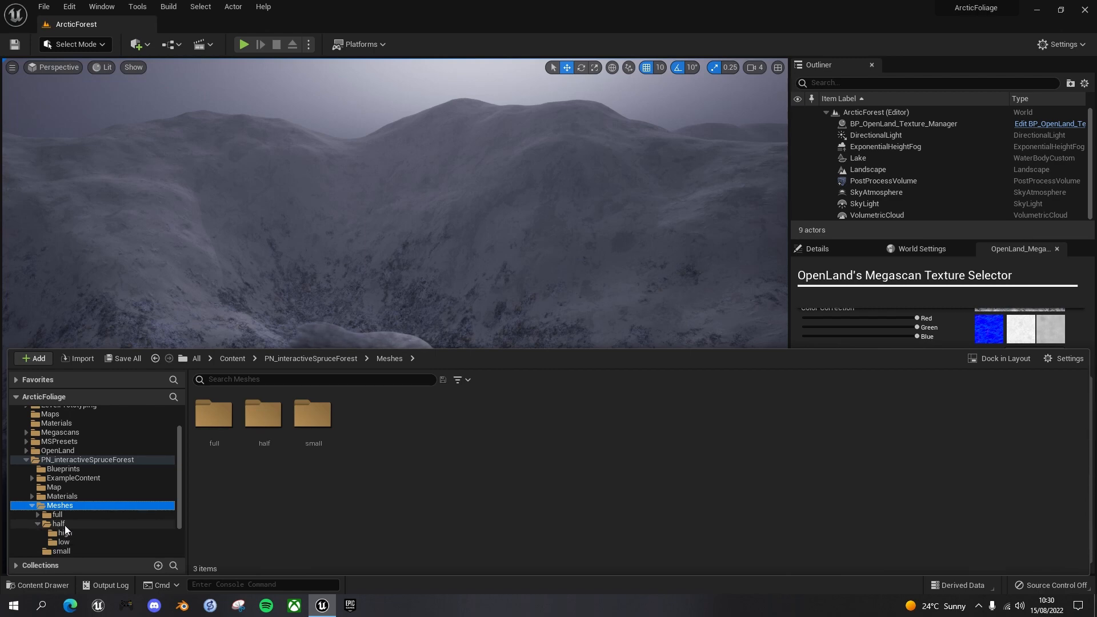
pyautogui.click(68, 535)
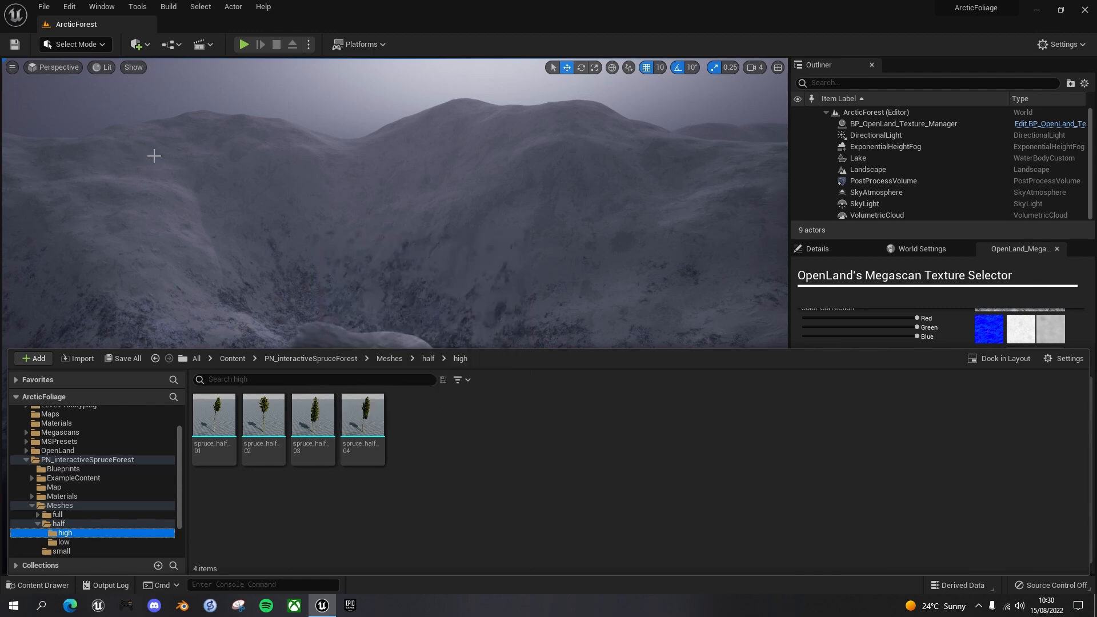
# Step: In Foliage mode, add the spruce_half_03 mesh as foliage and save it as spruce_half_03_FoliageType in the high folder
pyautogui.click(102, 45)
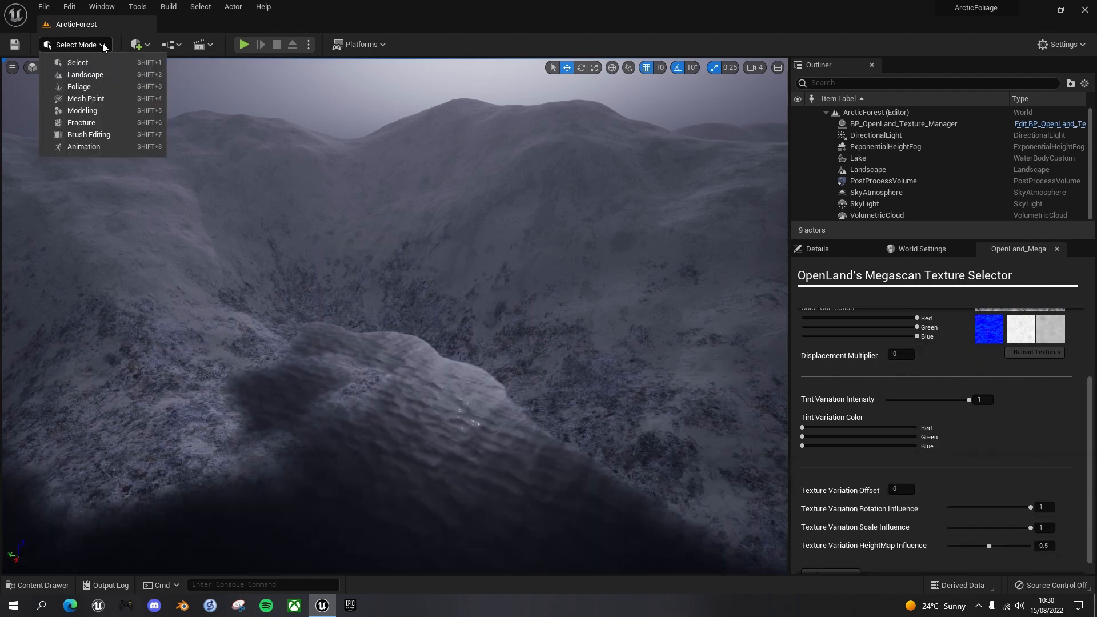
pyautogui.click(88, 86)
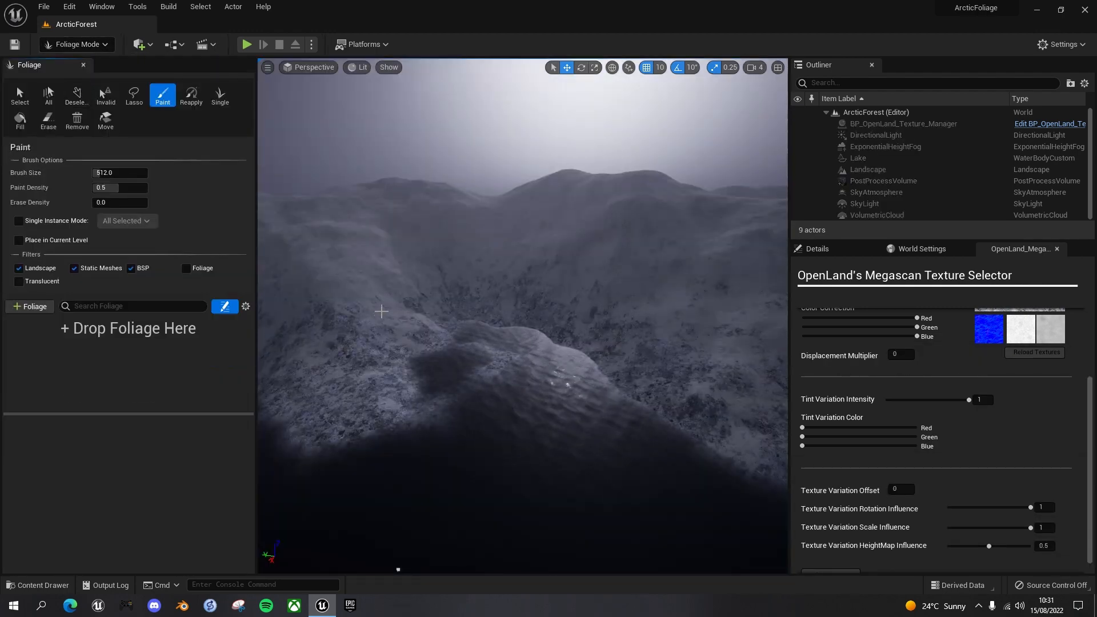
pyautogui.hotkey('ctrl', 'space')
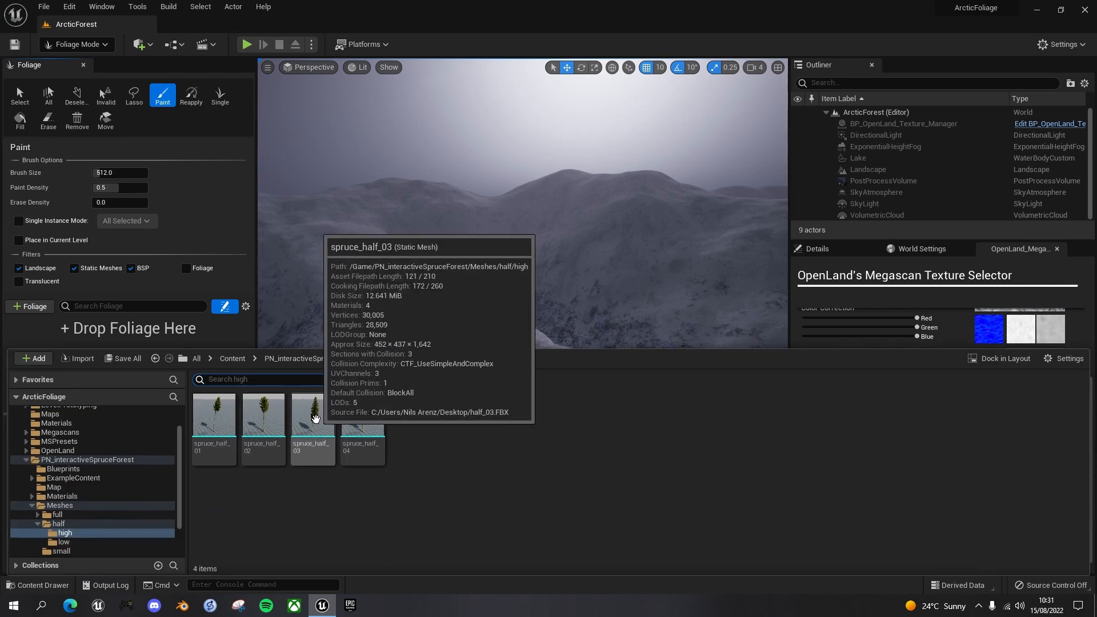
pyautogui.moveTo(311, 416); pyautogui.dragTo(75, 333)
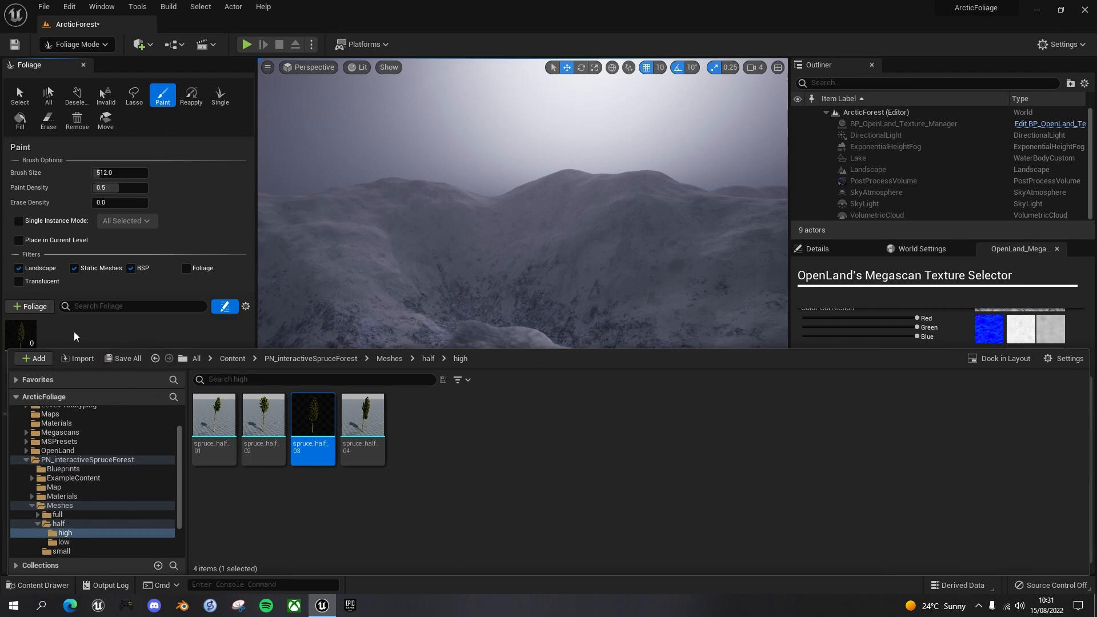
pyautogui.click(74, 335)
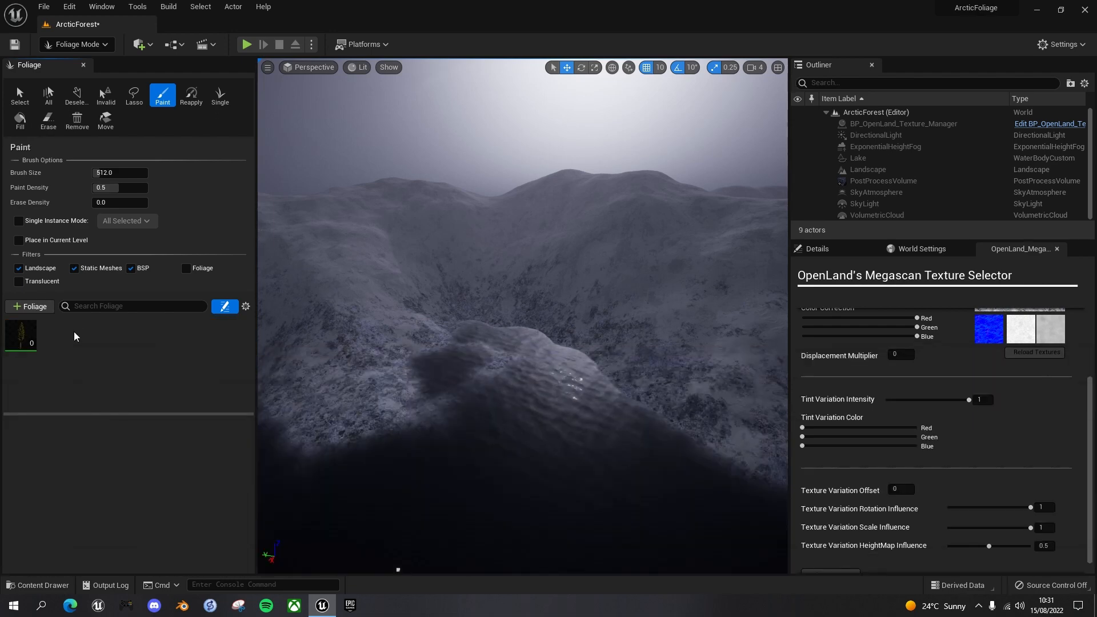
pyautogui.click(30, 329)
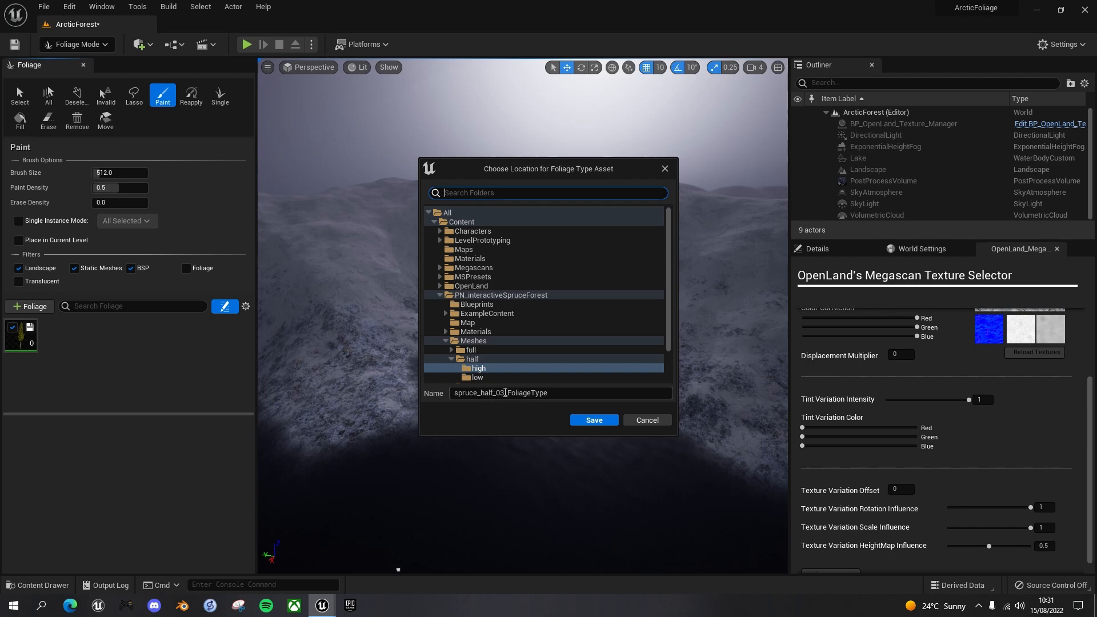
pyautogui.click(605, 420)
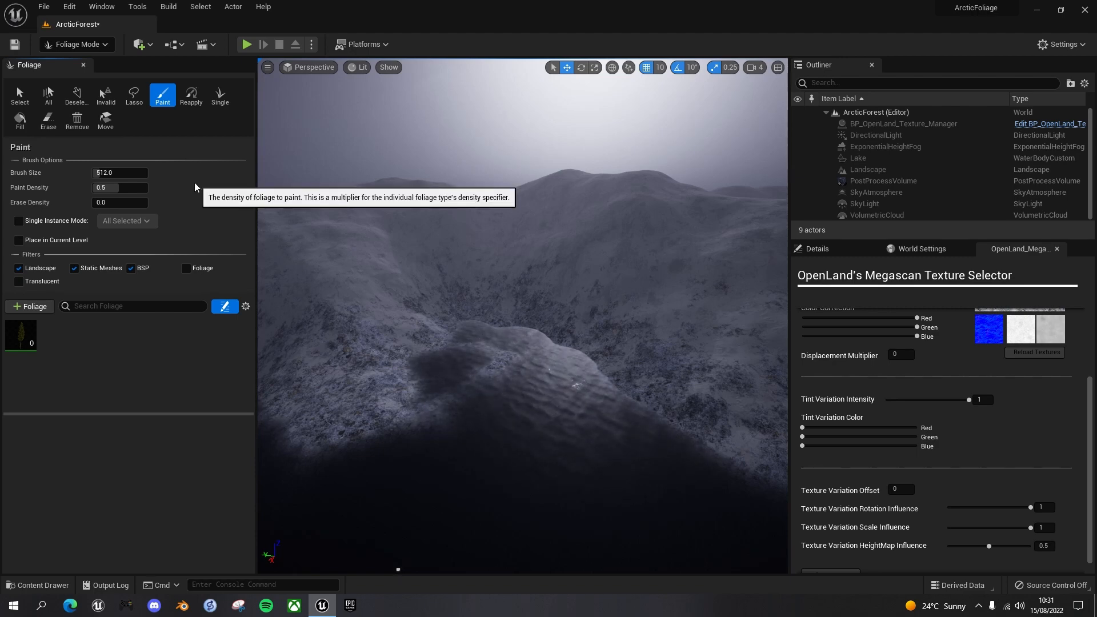
# Step: Return to Select mode, then open the spruce_half_03_FoliageType asset and tile its window beside the level editor
pyautogui.click(87, 45)
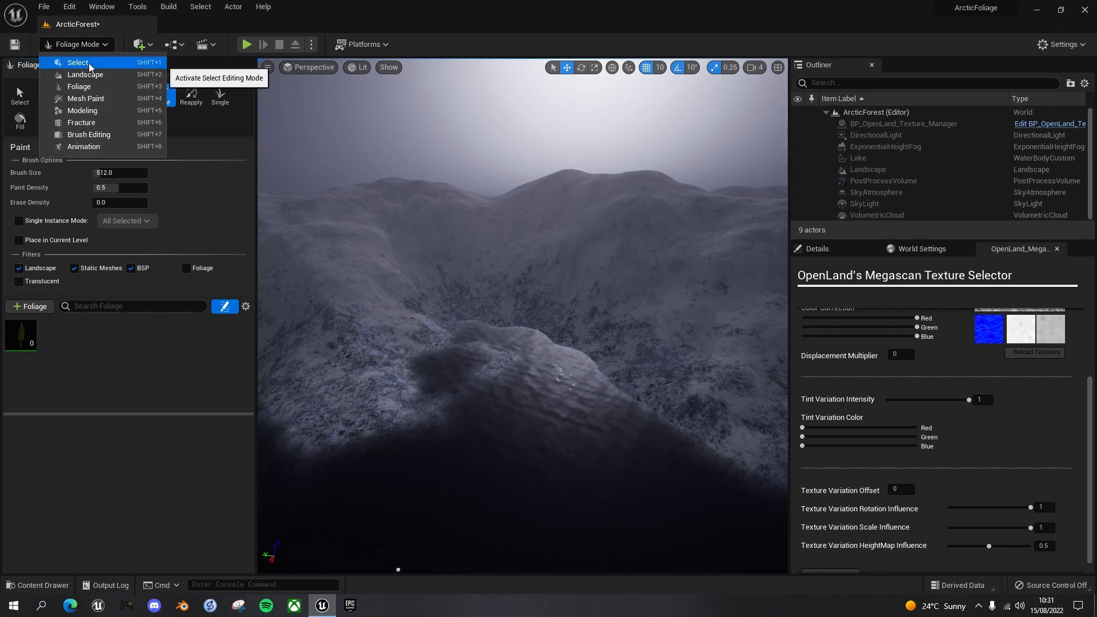
pyautogui.click(90, 67)
pyautogui.hotkey('ctrl', 'space')
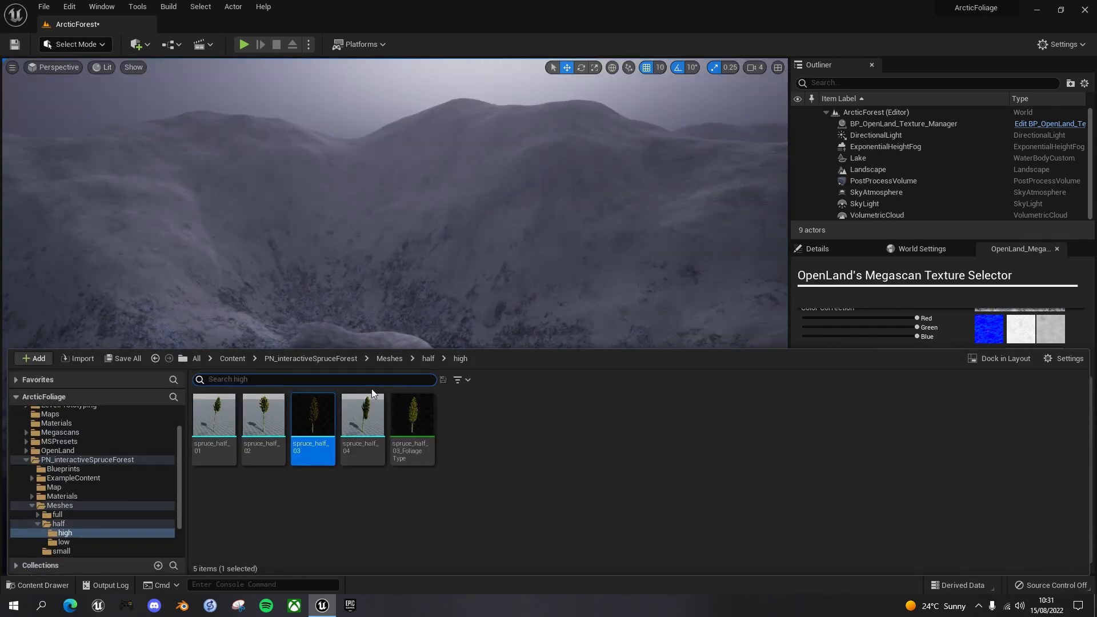
pyautogui.doubleClick(420, 415)
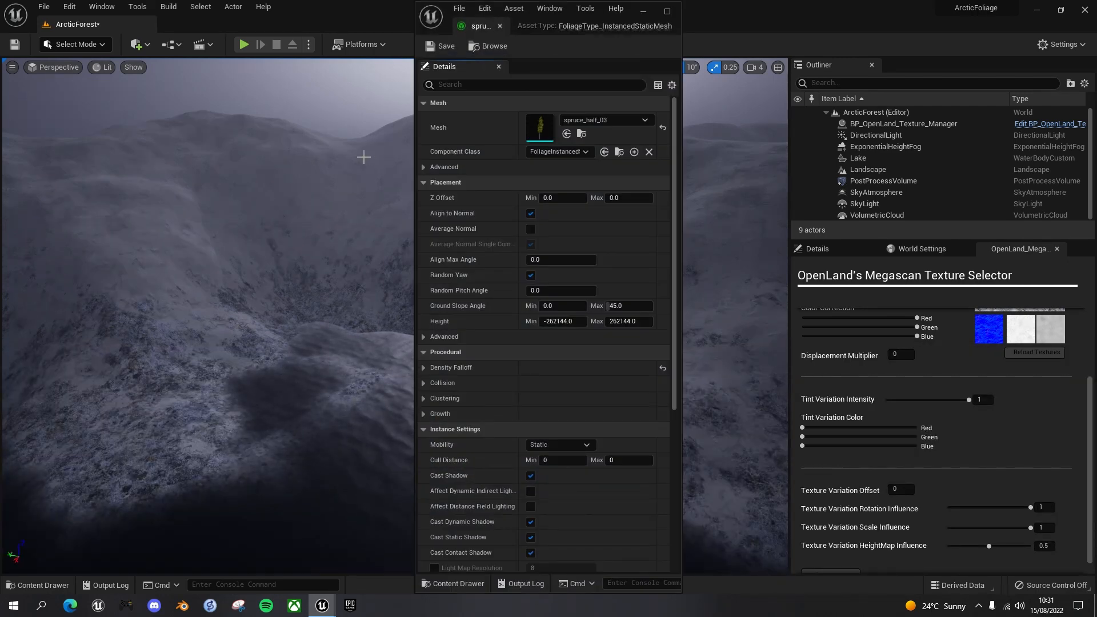
pyautogui.press('super+Right')
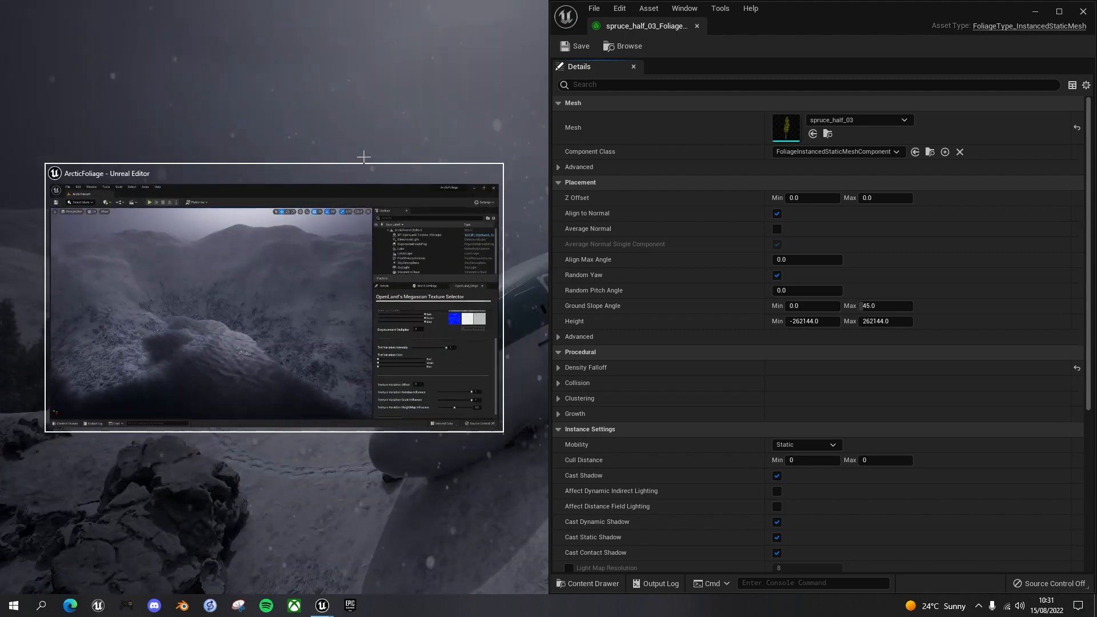
pyautogui.click(364, 157)
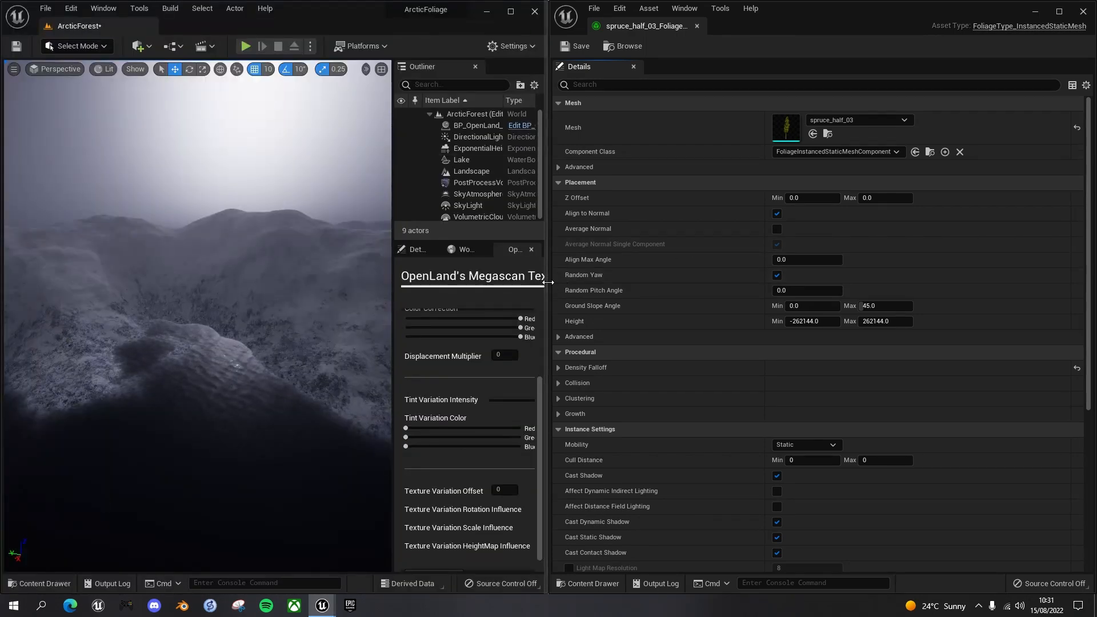
# Step: Widen the level editor window and narrow the foliage type window beside it so both stay usable
pyautogui.moveTo(549, 282); pyautogui.dragTo(913, 270)
pyautogui.moveTo(987, 258)
pyautogui.mouseDown()
pyautogui.moveTo(1015, 258)
pyautogui.moveTo(996, 260)
pyautogui.mouseUp()
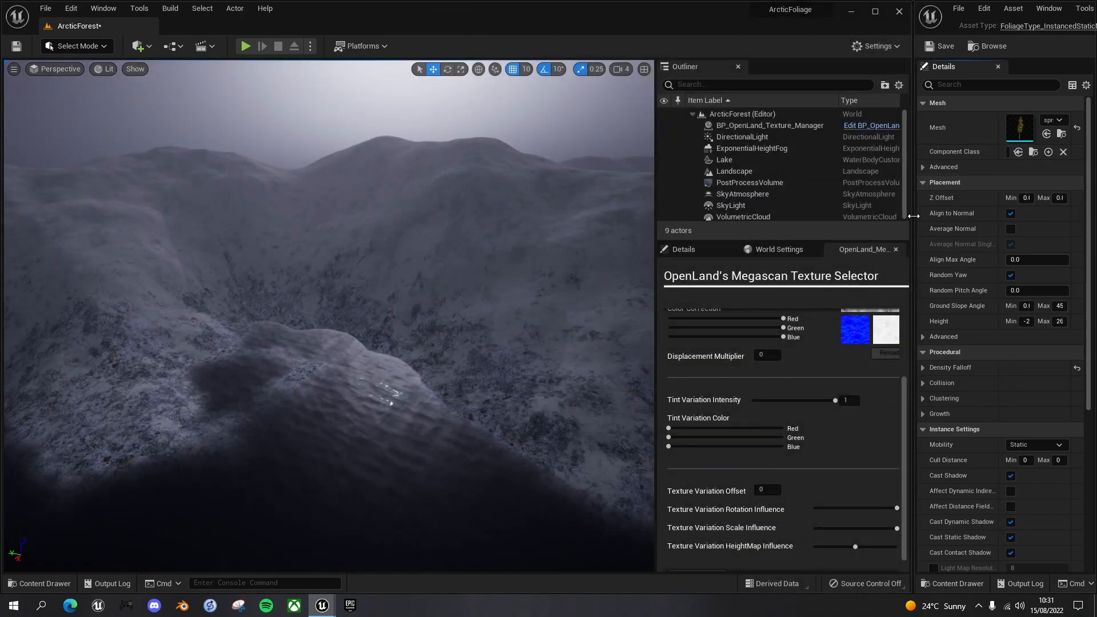
pyautogui.moveTo(912, 220); pyautogui.dragTo(884, 225)
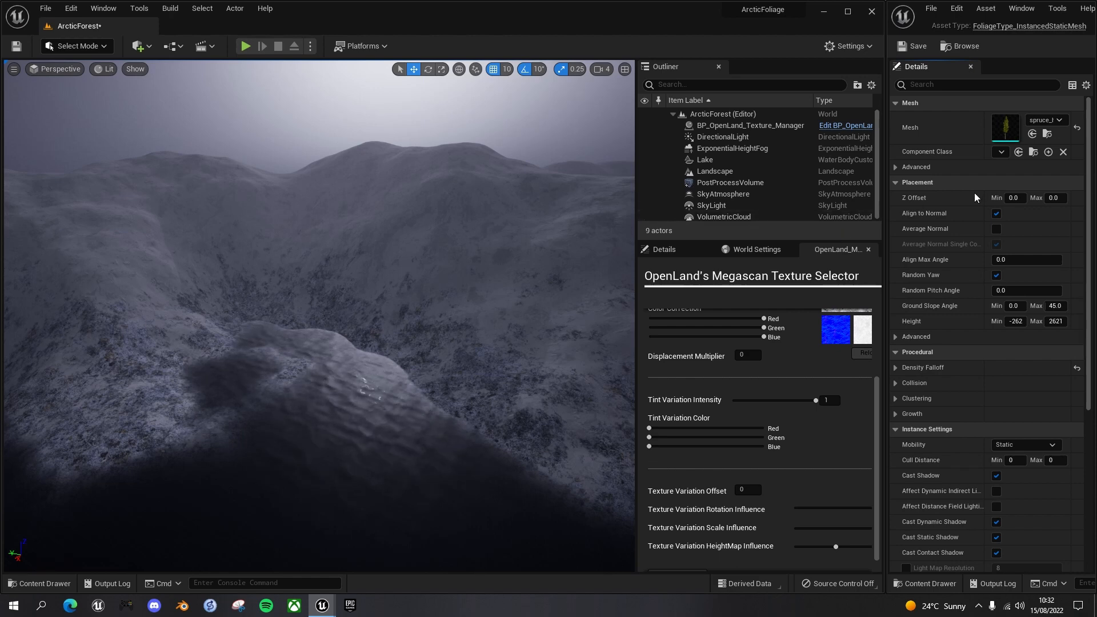
# Step: Set the Align Max Angle of spruce_half_03_FoliageType to 15, keeping Random Yaw enabled
pyautogui.click(999, 260)
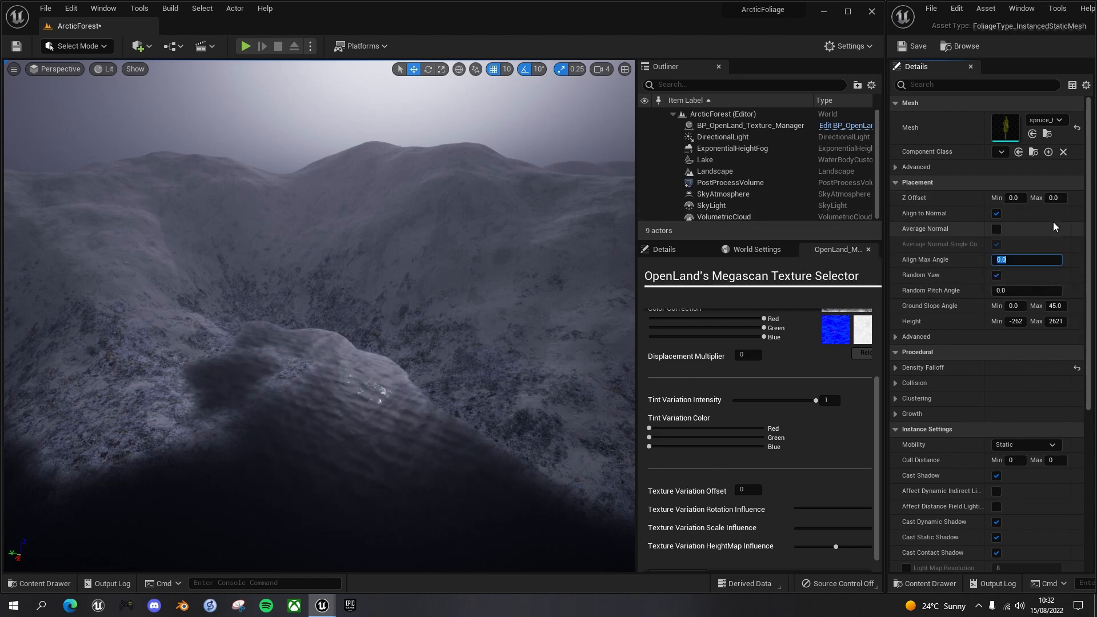
pyautogui.write('15')
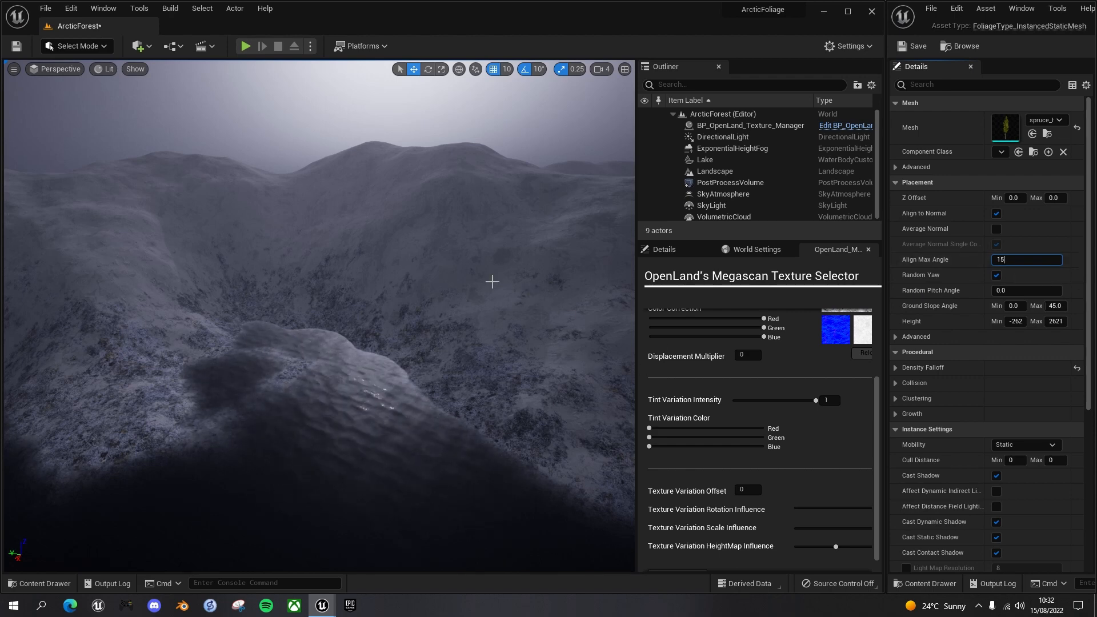
pyautogui.click(995, 275)
pyautogui.click(996, 275)
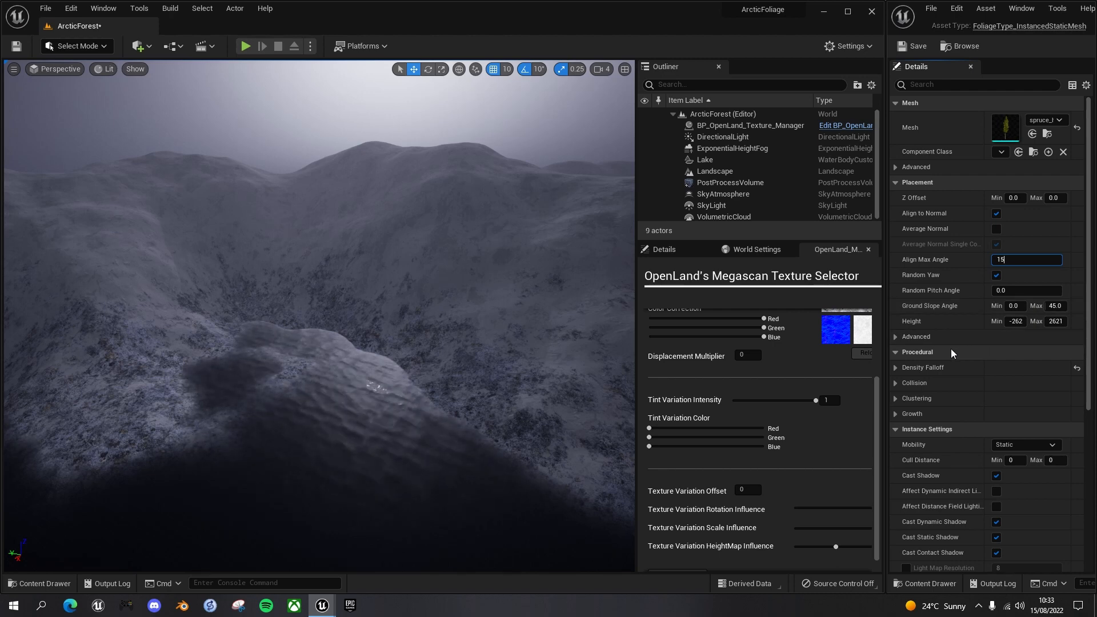
# Step: Expand the foliage type's procedural Collision and Growth settings and set the Shade Radius to 150
pyautogui.scroll(-2, 938, 311)
pyautogui.scroll(-2, 938, 311)
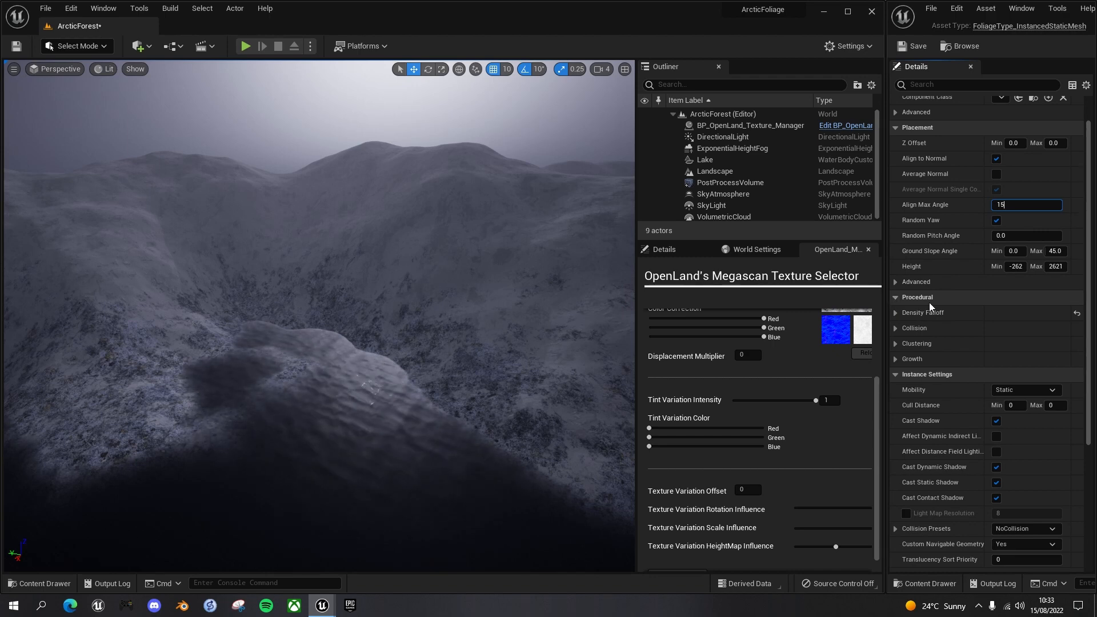
pyautogui.click(895, 328)
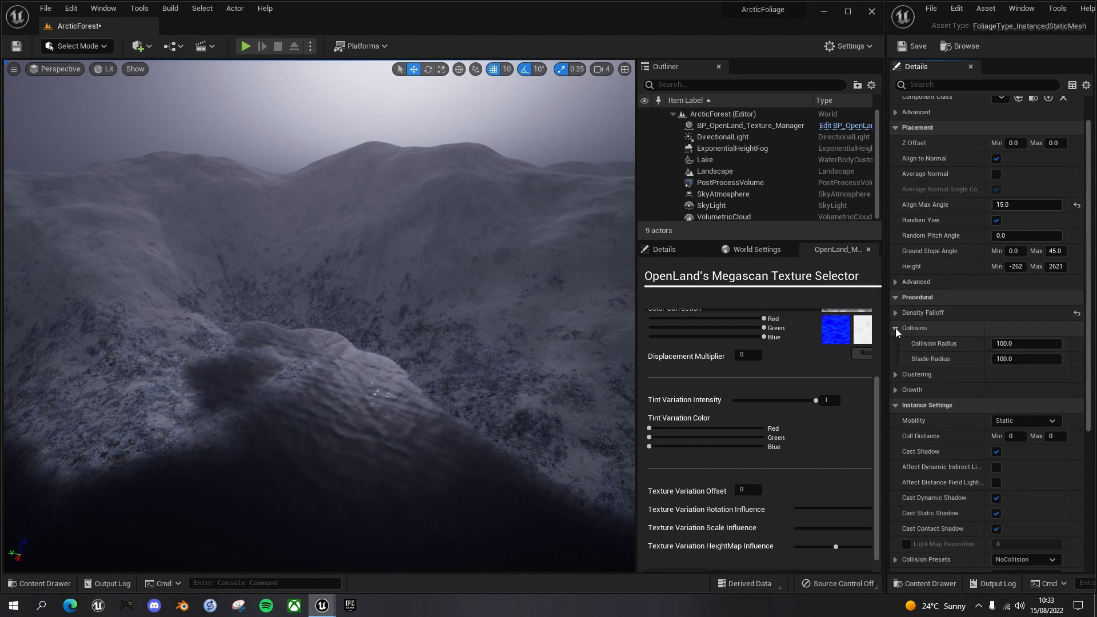
pyautogui.click(894, 389)
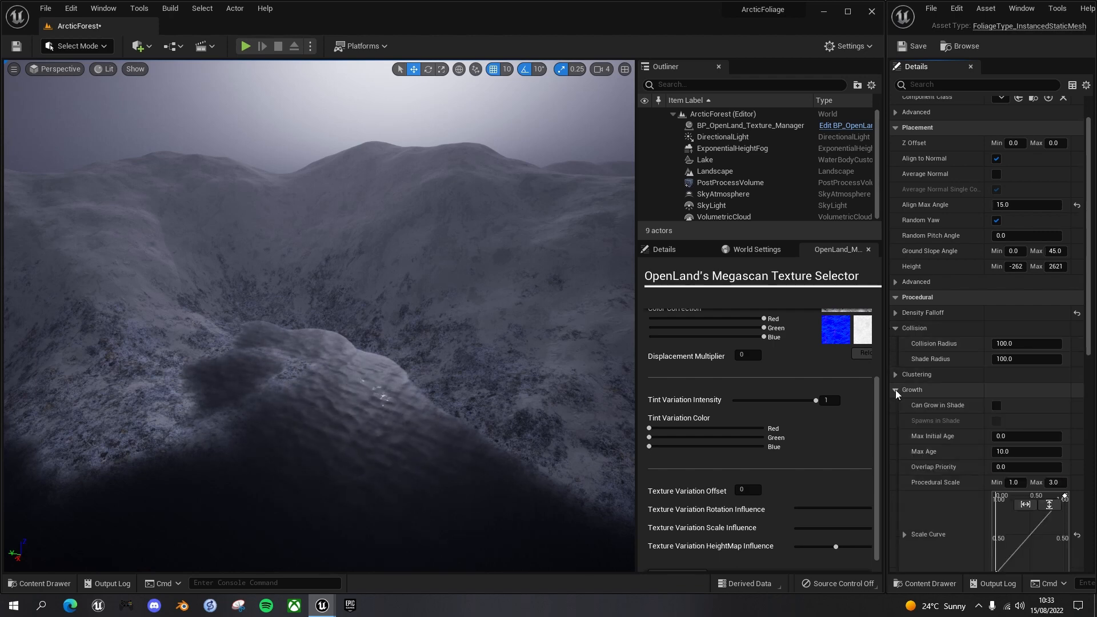
pyautogui.click(1003, 358)
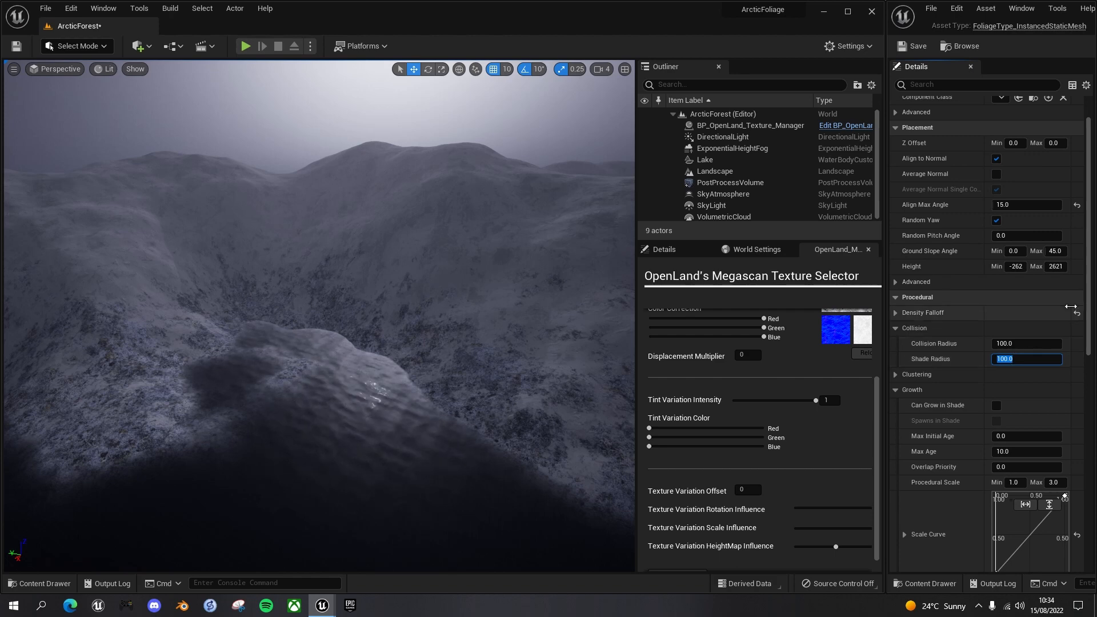
pyautogui.write('150')
pyautogui.press('Return')
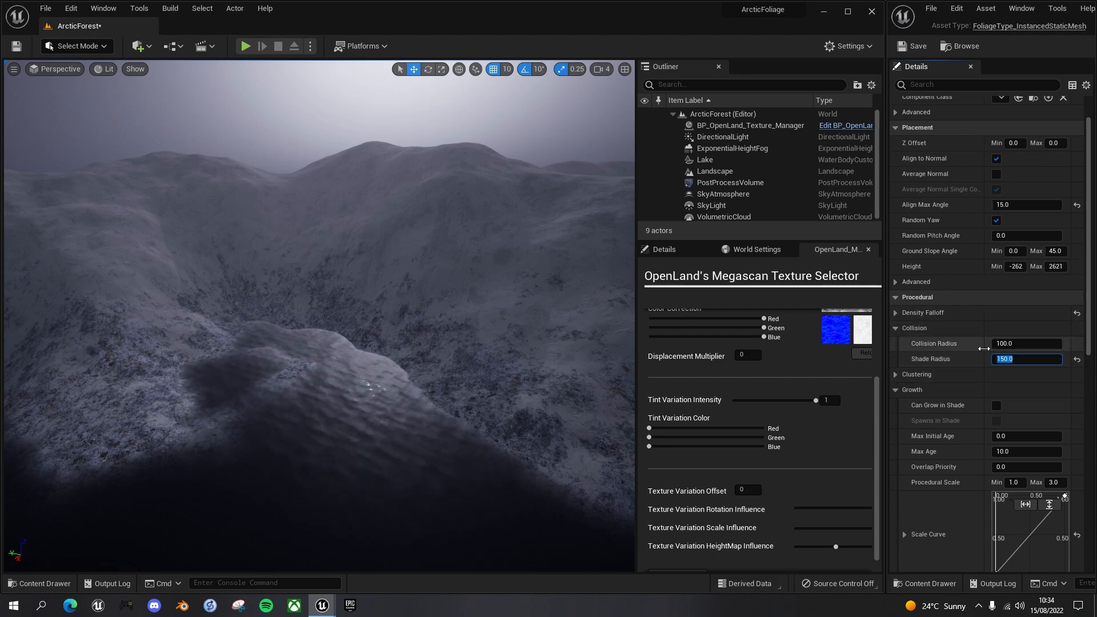
# Step: Set the foliage type's Collision Presets to BlockAll and save the asset
pyautogui.scroll(-4, 966, 370)
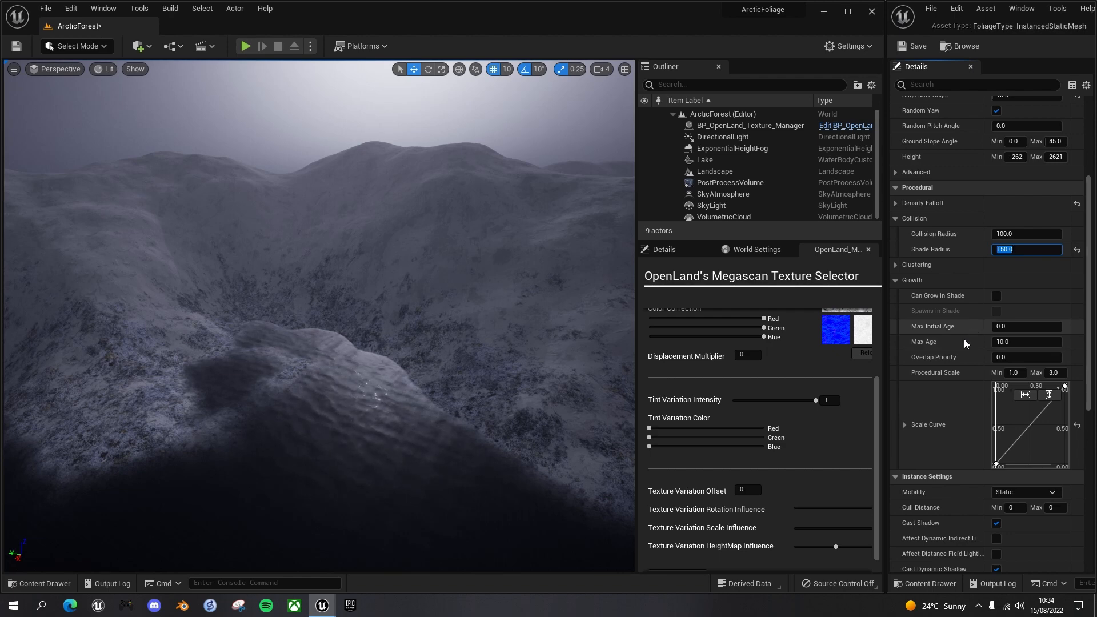
pyautogui.scroll(-2, 948, 350)
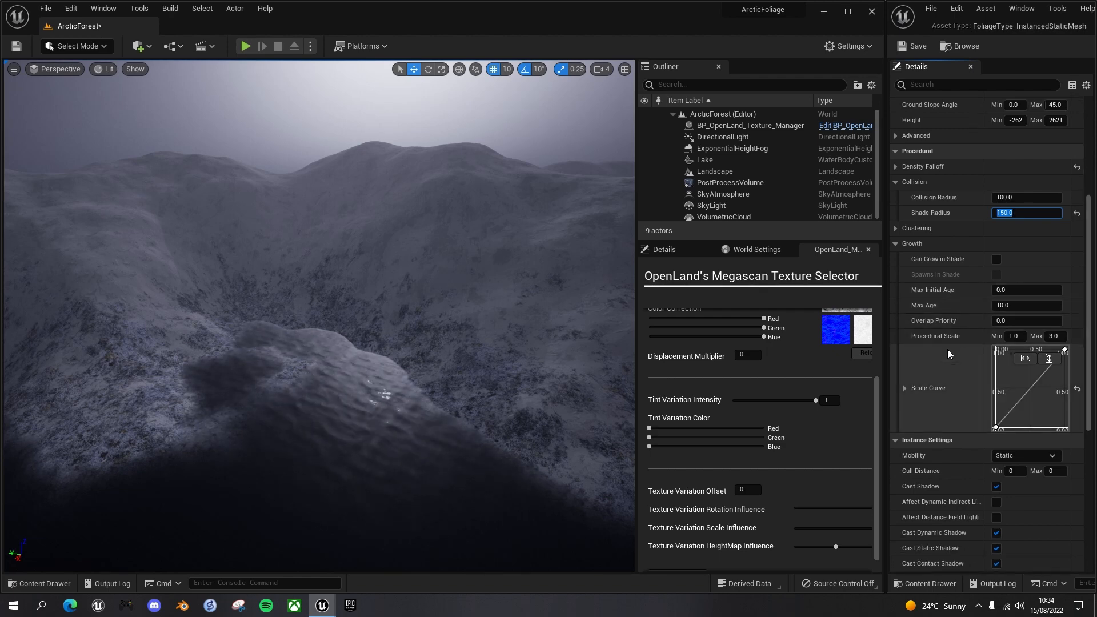
pyautogui.scroll(-9, 946, 348)
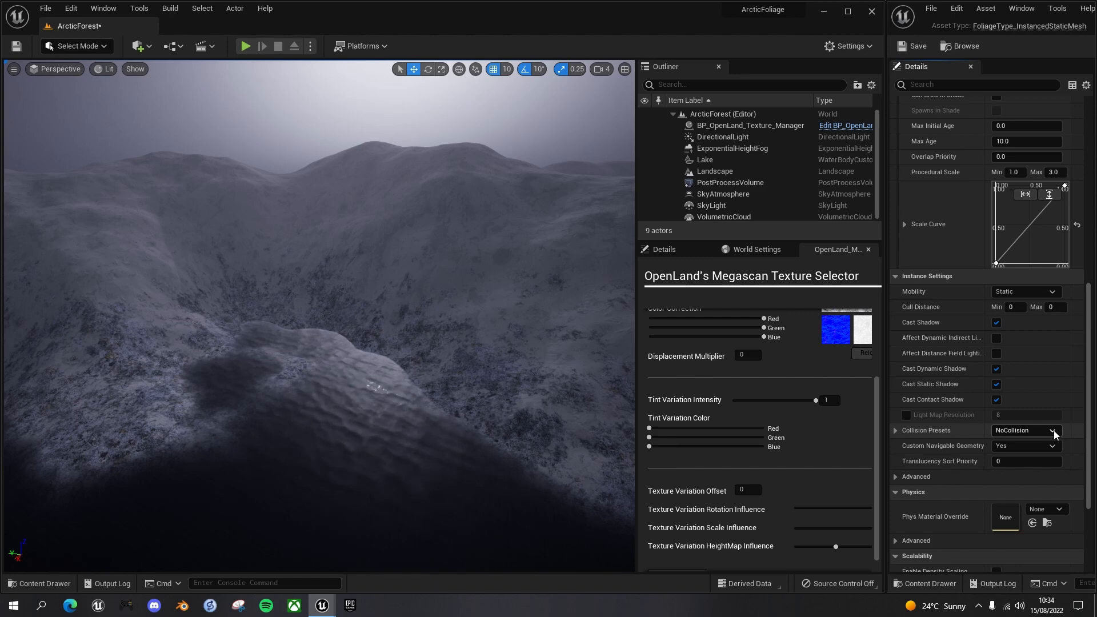
pyautogui.click(1016, 431)
pyautogui.click(1016, 234)
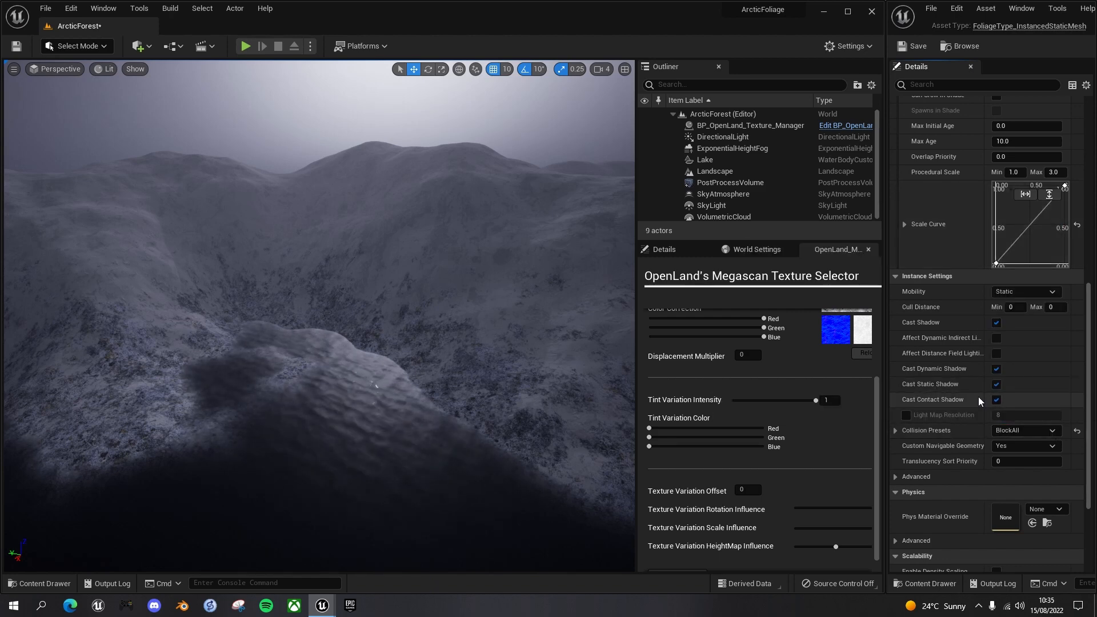
pyautogui.scroll(5, 978, 397)
pyautogui.scroll(10, 971, 394)
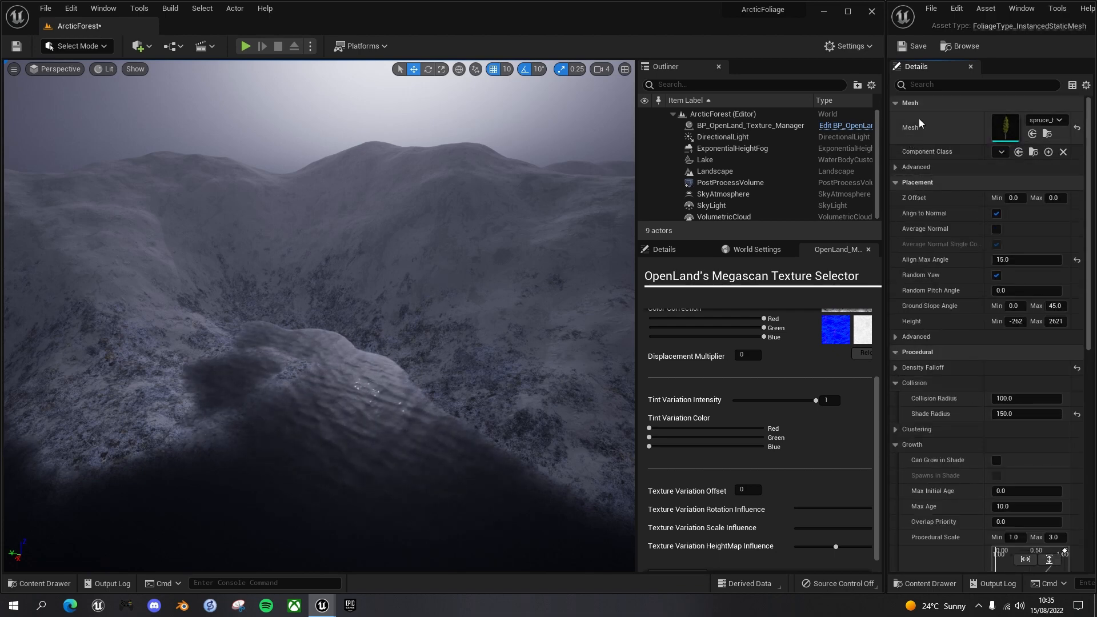
pyautogui.click(914, 48)
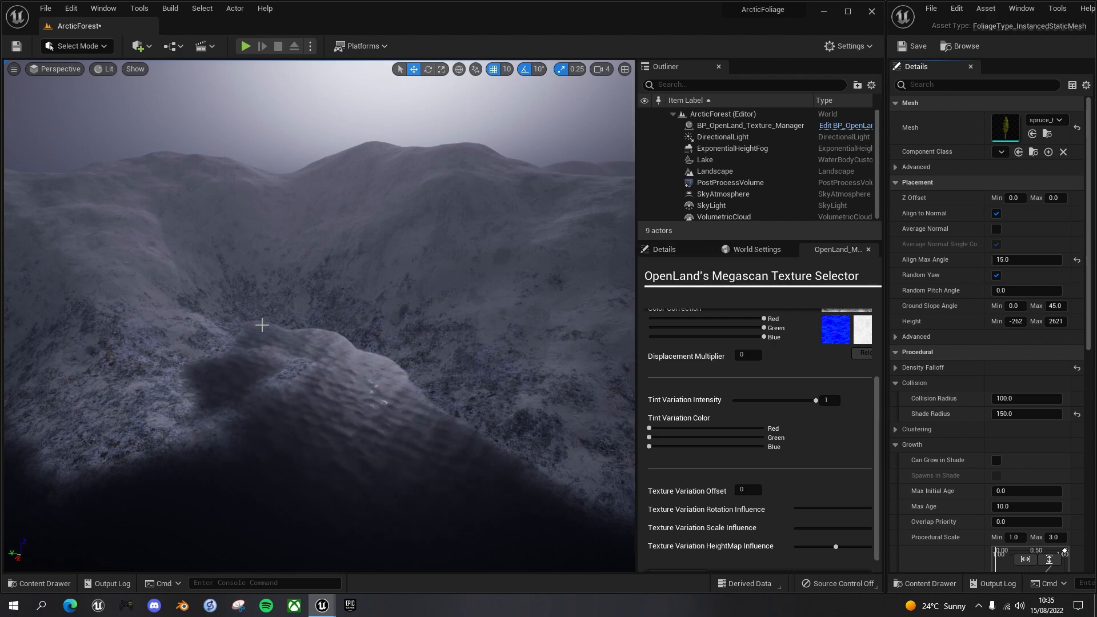
# Step: Show the level editor's actor details, then create a folder named ProceduralFoliage directly in the project's Content folder
pyautogui.click(660, 250)
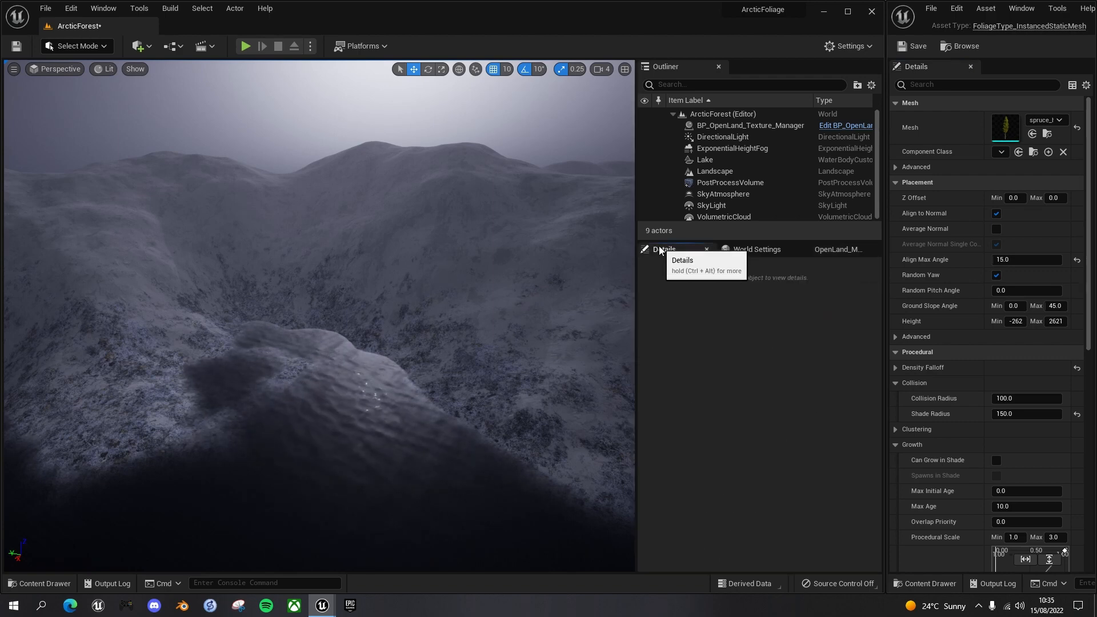
pyautogui.hotkey('ctrl', 'space')
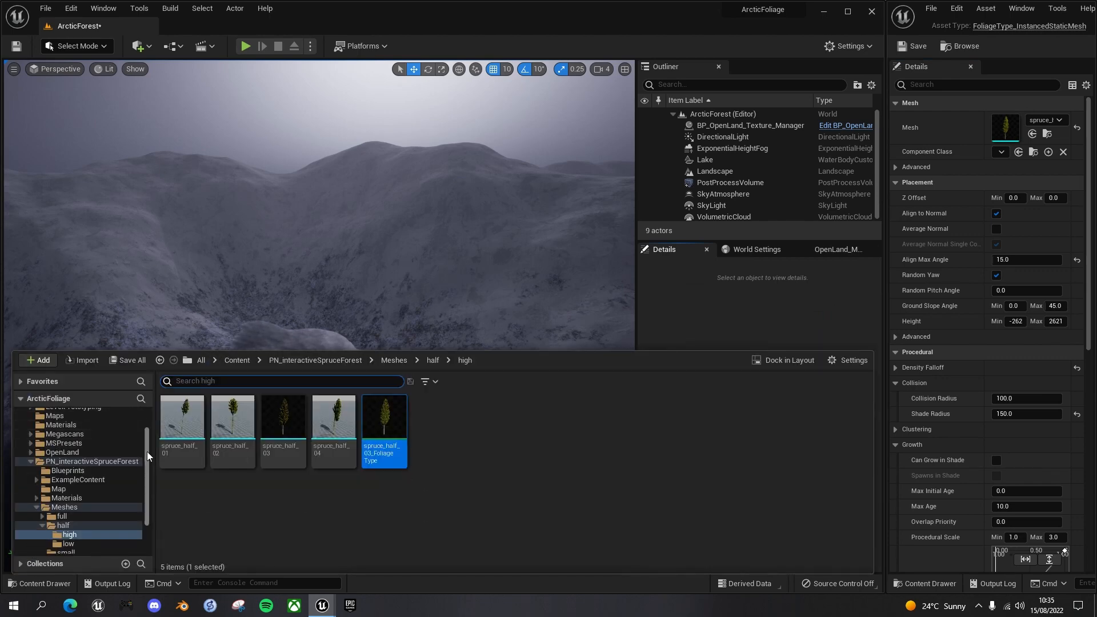
pyautogui.moveTo(147, 453); pyautogui.dragTo(144, 410)
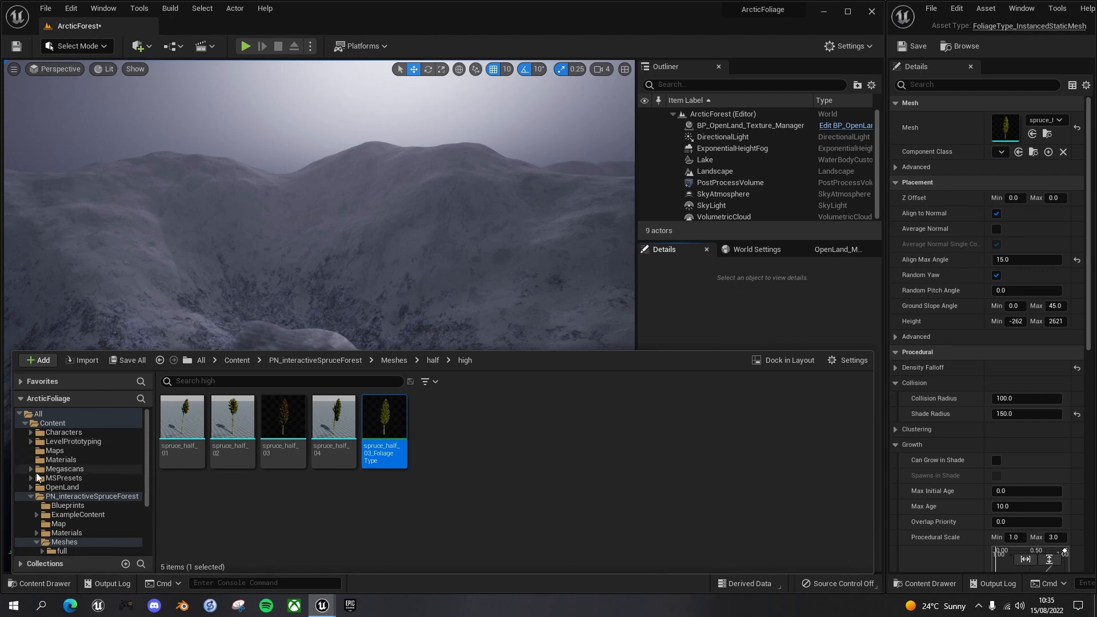
pyautogui.click(32, 497)
pyautogui.click(54, 424)
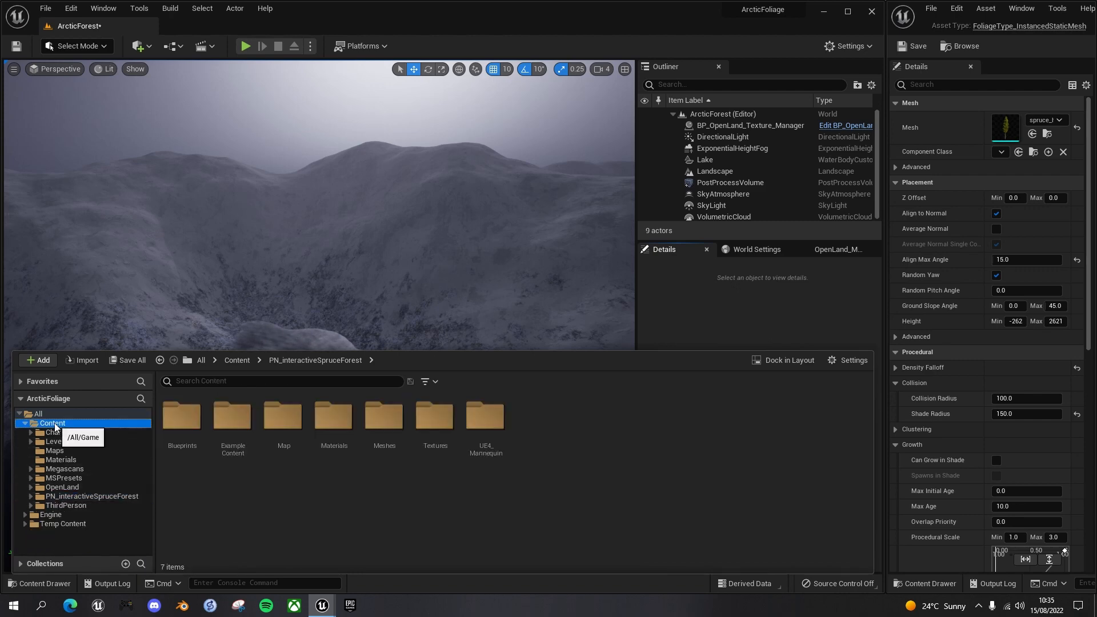
pyautogui.rightClick(639, 422)
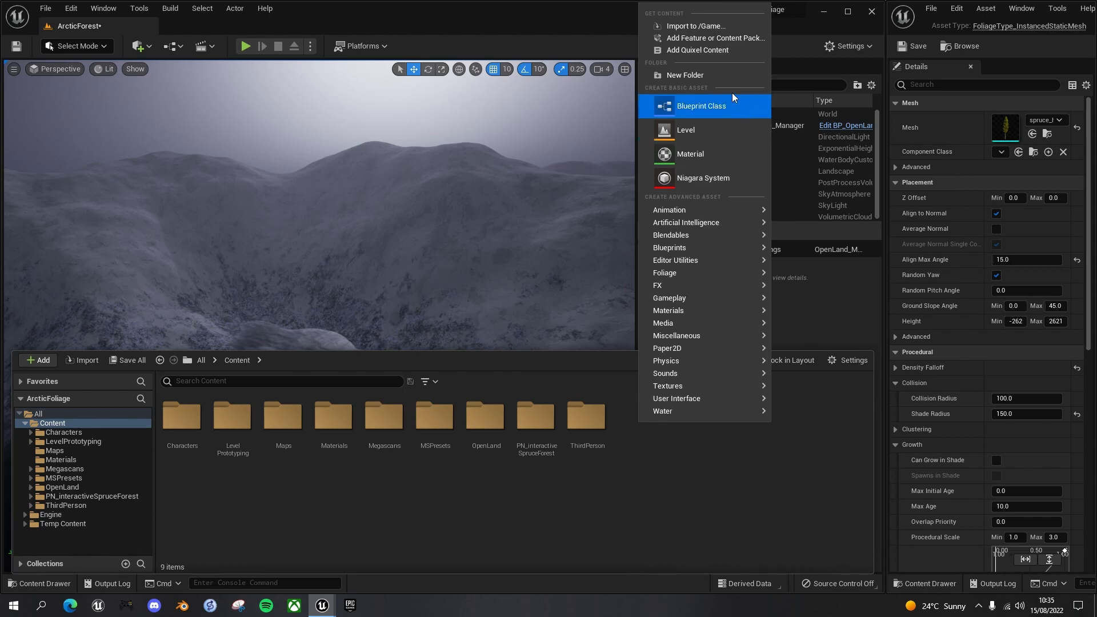
pyautogui.click(737, 75)
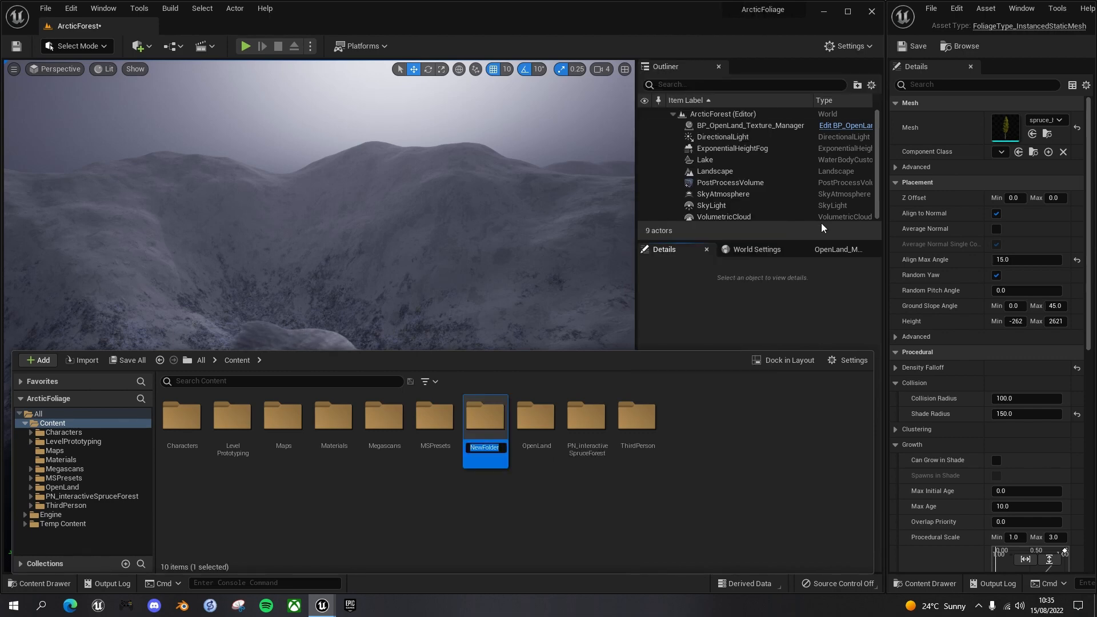
pyautogui.write('Pro')
pyautogui.write('cedural')
pyautogui.write('Foliage')
pyautogui.press('Return')
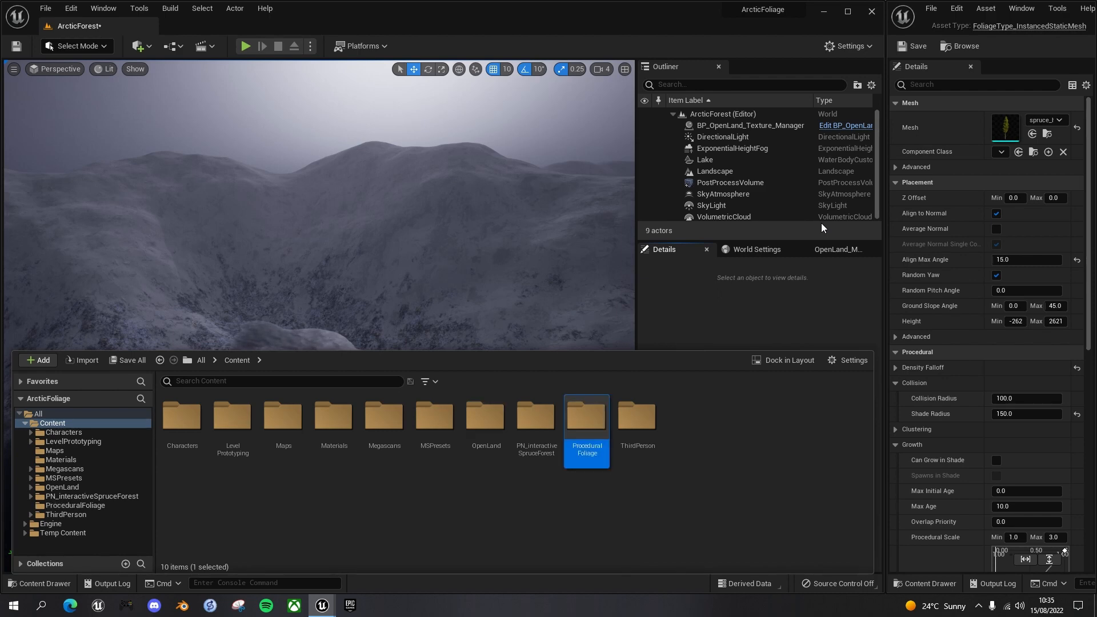
# Step: Create a Procedural Foliage Spawner named PFS_Trees inside the ProceduralFoliage folder
pyautogui.doubleClick(586, 420)
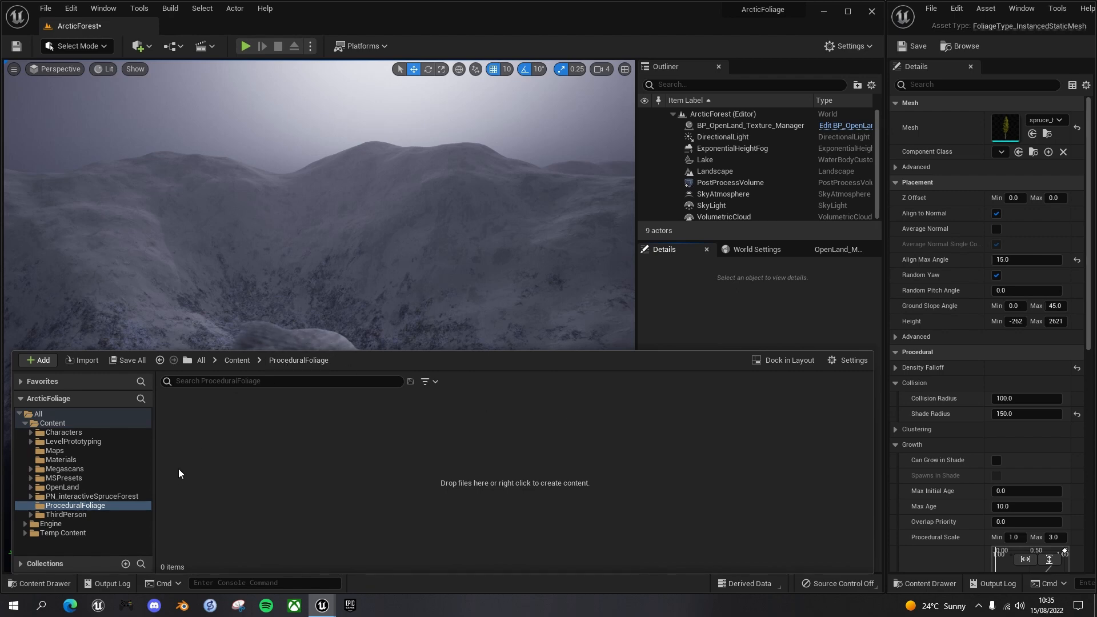
pyautogui.rightClick(202, 448)
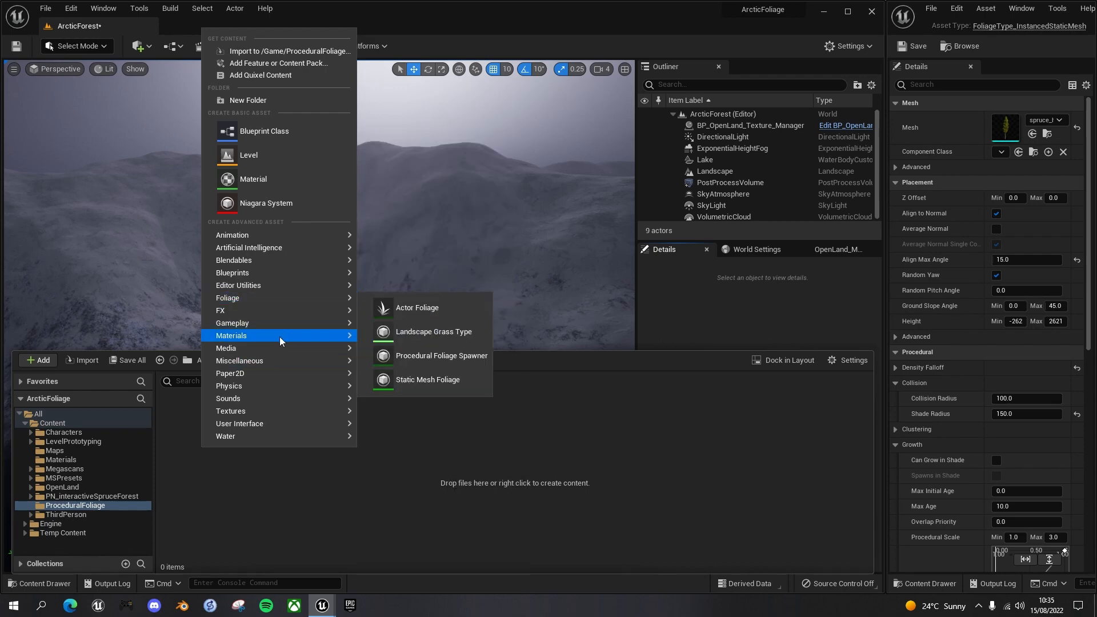
pyautogui.moveTo(289, 298)
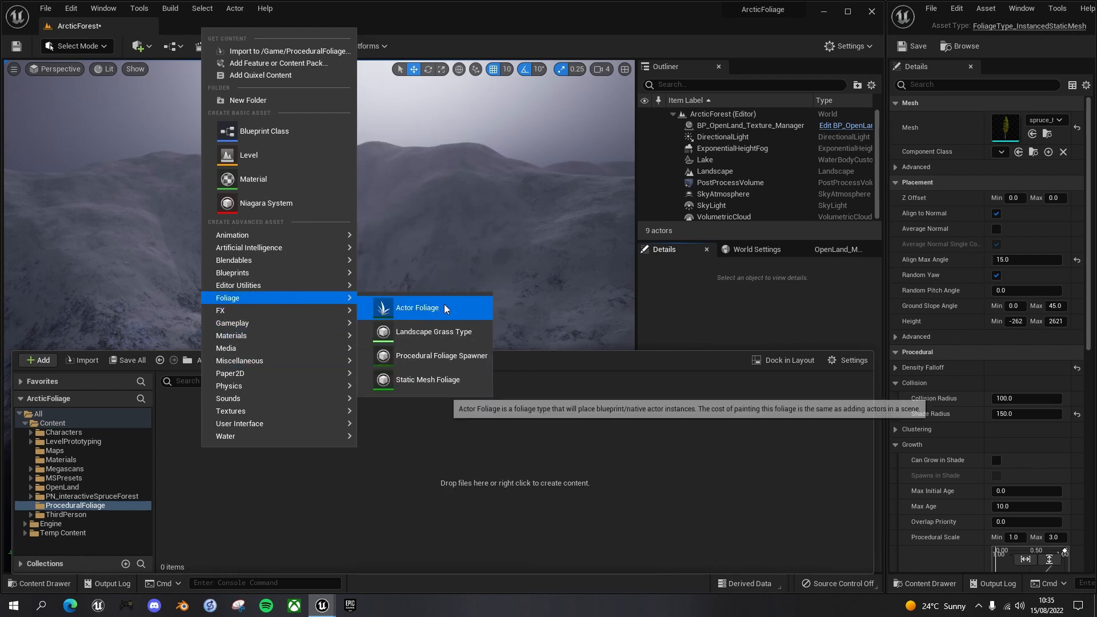
pyautogui.click(445, 355)
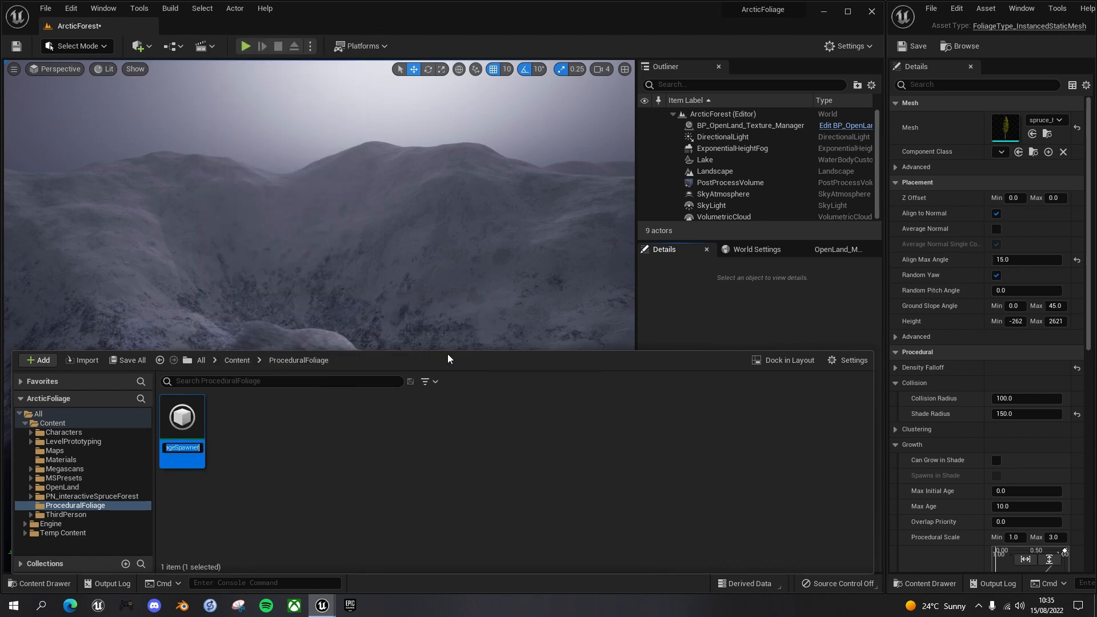
pyautogui.write('PFS_Trees')
pyautogui.press('Return')
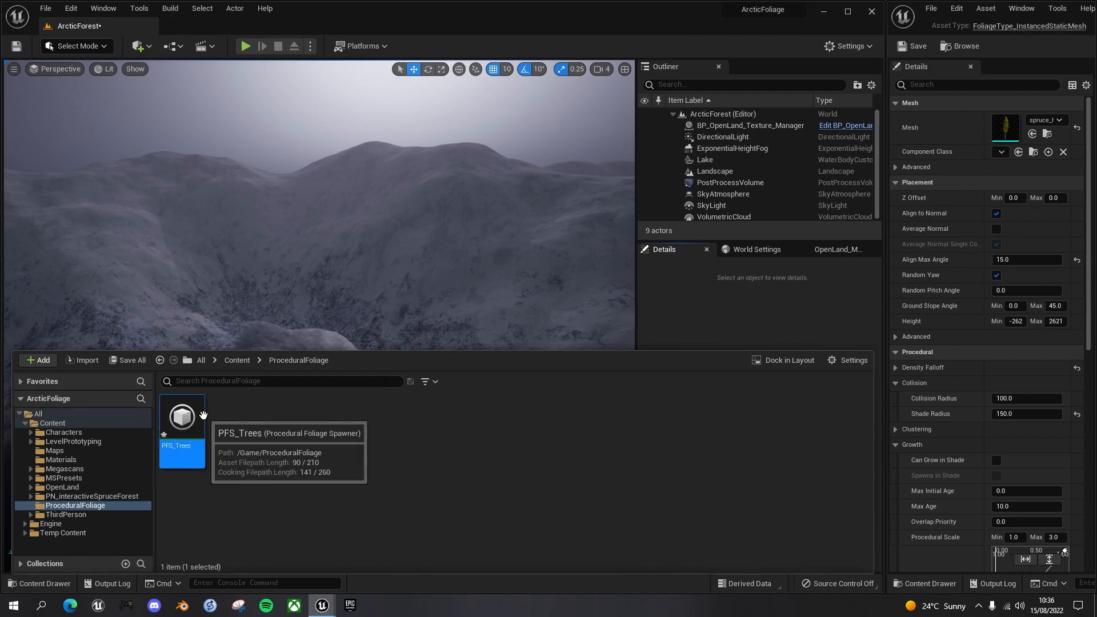
# Step: Open PFS_Trees and add one Foliage Types entry set to spruce_half_03_FoliageType
pyautogui.doubleClick(186, 415)
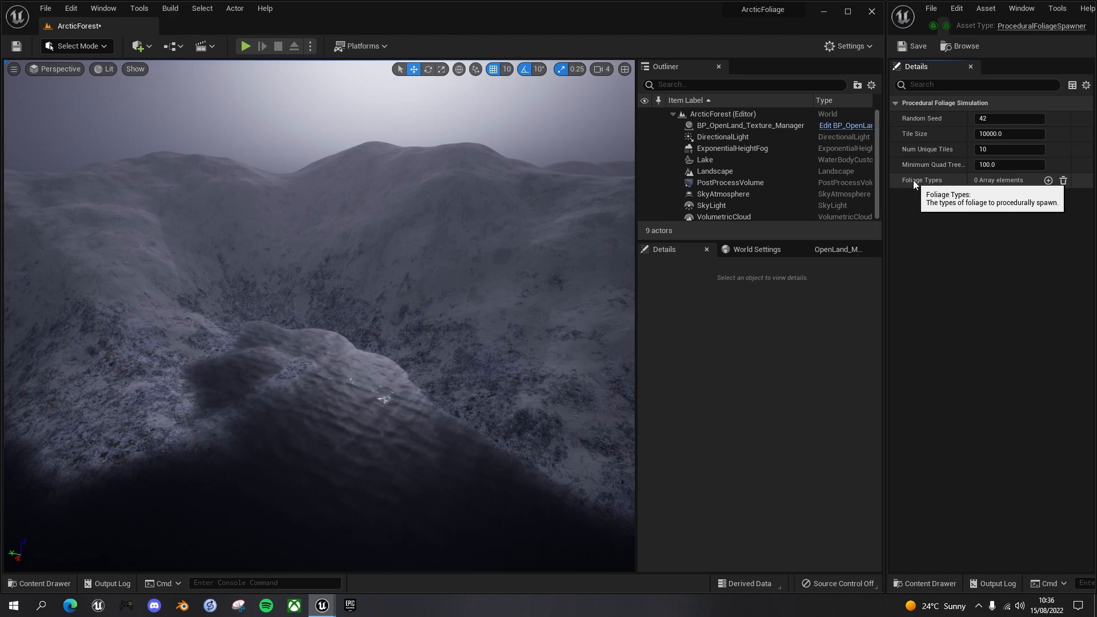
pyautogui.click(1047, 180)
pyautogui.click(1025, 195)
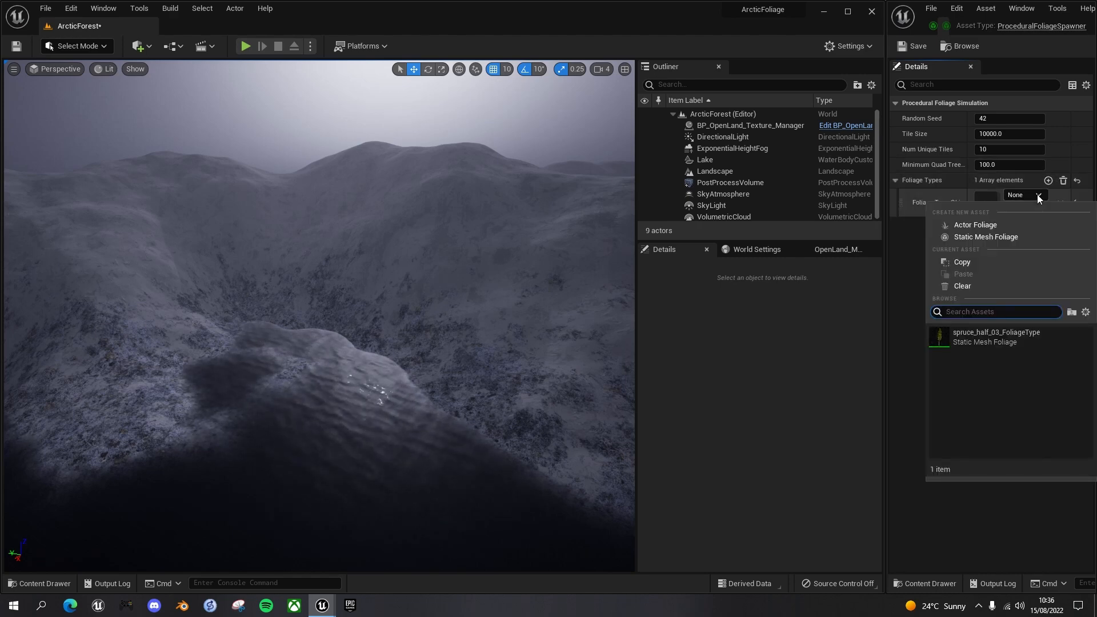
pyautogui.click(994, 336)
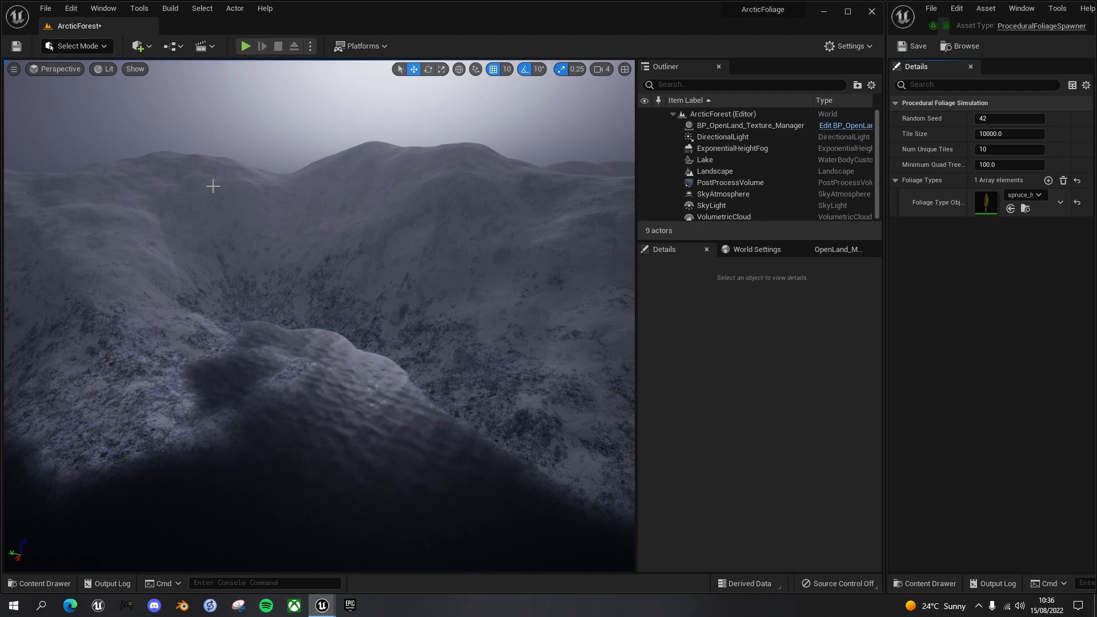
# Step: Place a ProceduralFoliageVolume on the dark foreground slope of the landscape
pyautogui.click(148, 48)
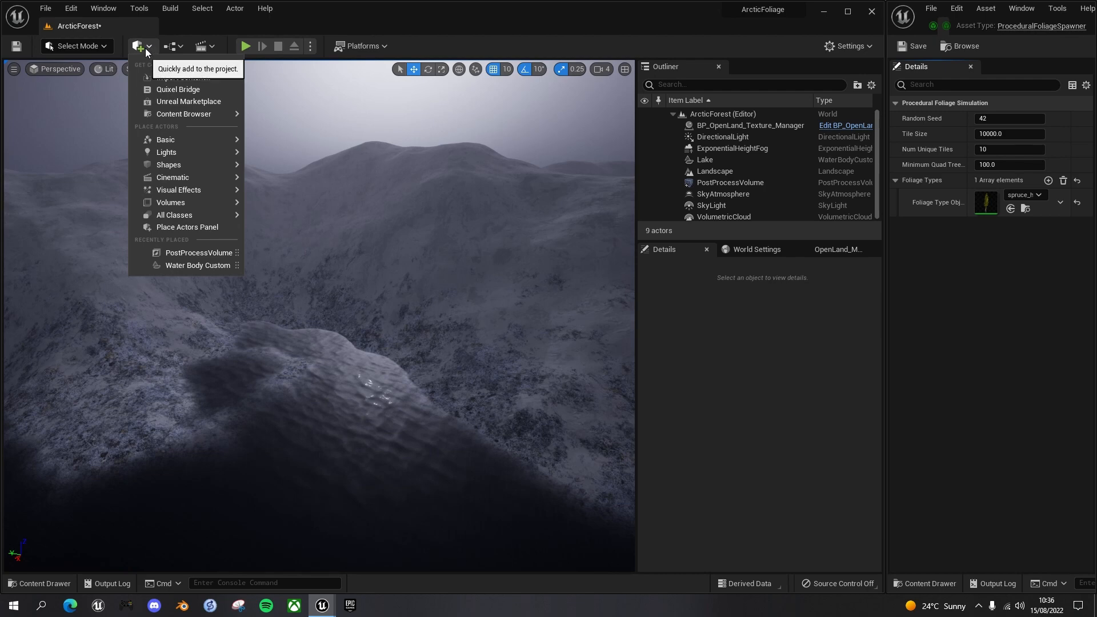
pyautogui.moveTo(189, 203)
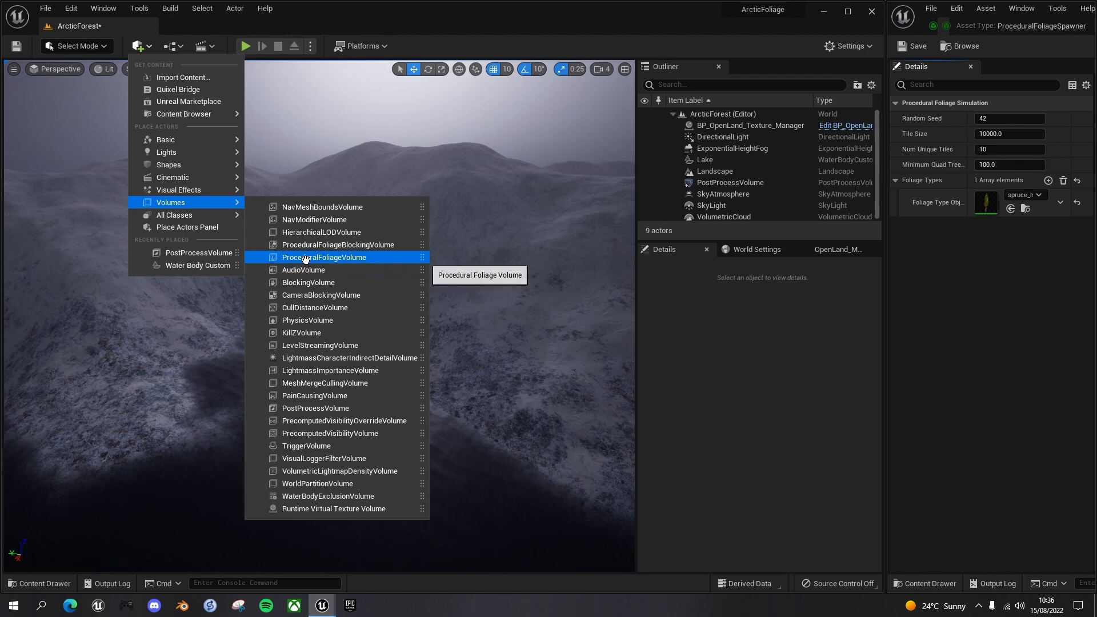
pyautogui.moveTo(305, 257); pyautogui.dragTo(315, 430)
pyautogui.moveTo(377, 437)
pyautogui.mouseDown(button='right')
pyautogui.moveTo(395, 407)
pyautogui.moveTo(376, 437)
pyautogui.moveTo(382, 426)
pyautogui.mouseUp(button='right')
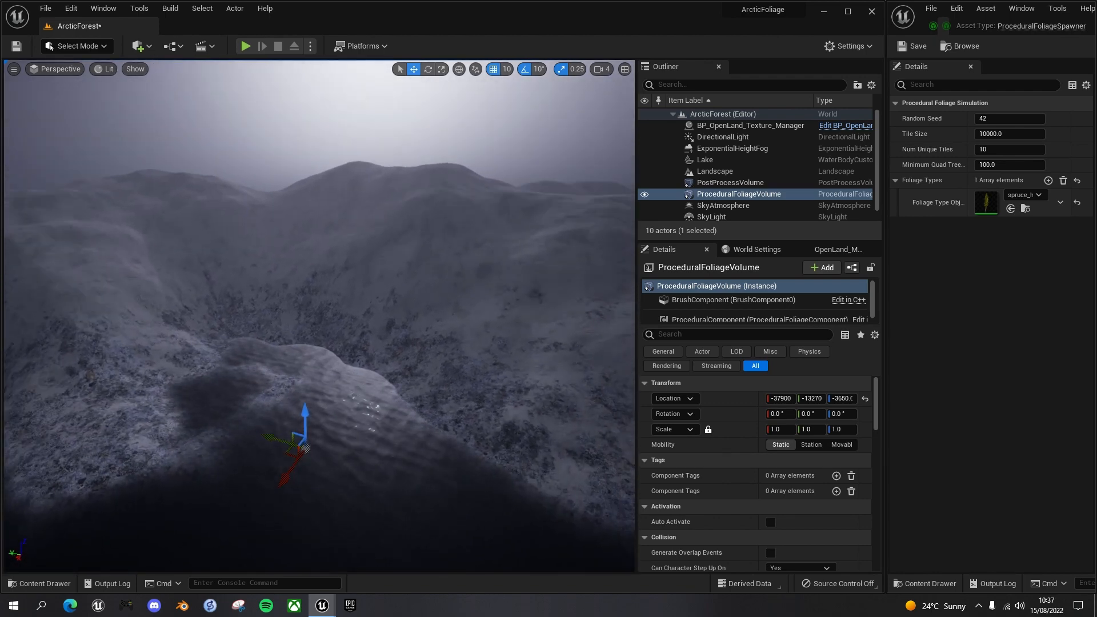
pyautogui.moveTo(382, 426)
pyautogui.mouseDown(button='right')
pyautogui.moveTo(378, 453)
pyautogui.moveTo(379, 428)
pyautogui.mouseUp(button='right')
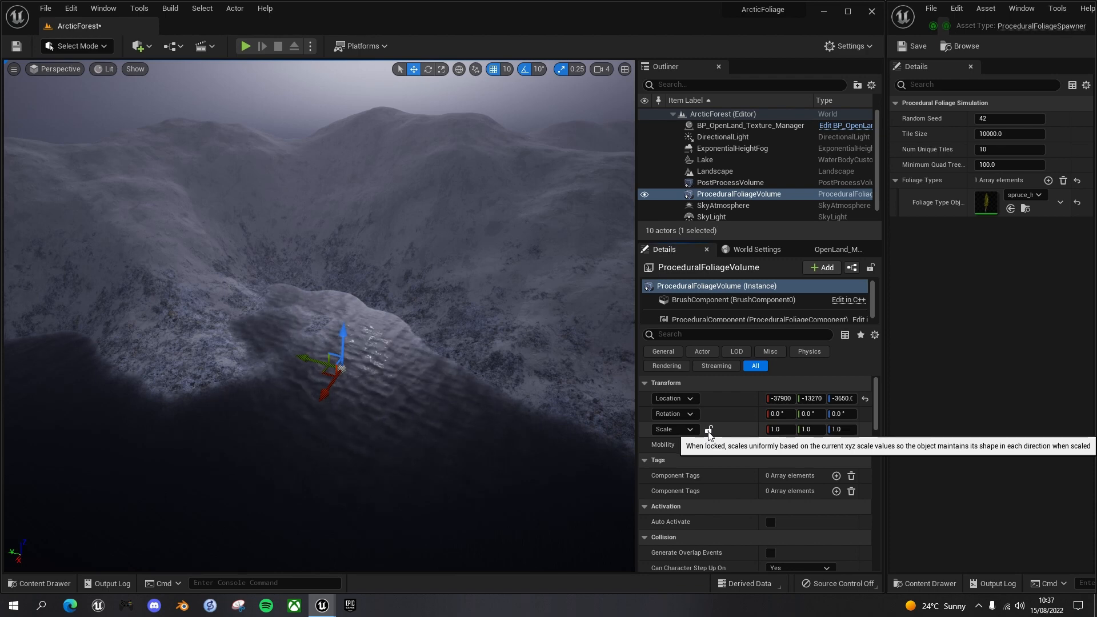
# Step: Scale the ProceduralFoliageVolume to 200 in X, 200 in Y and 100 in Z
pyautogui.click(775, 429)
pyautogui.write('200')
pyautogui.press('Tab')
pyautogui.write('2')
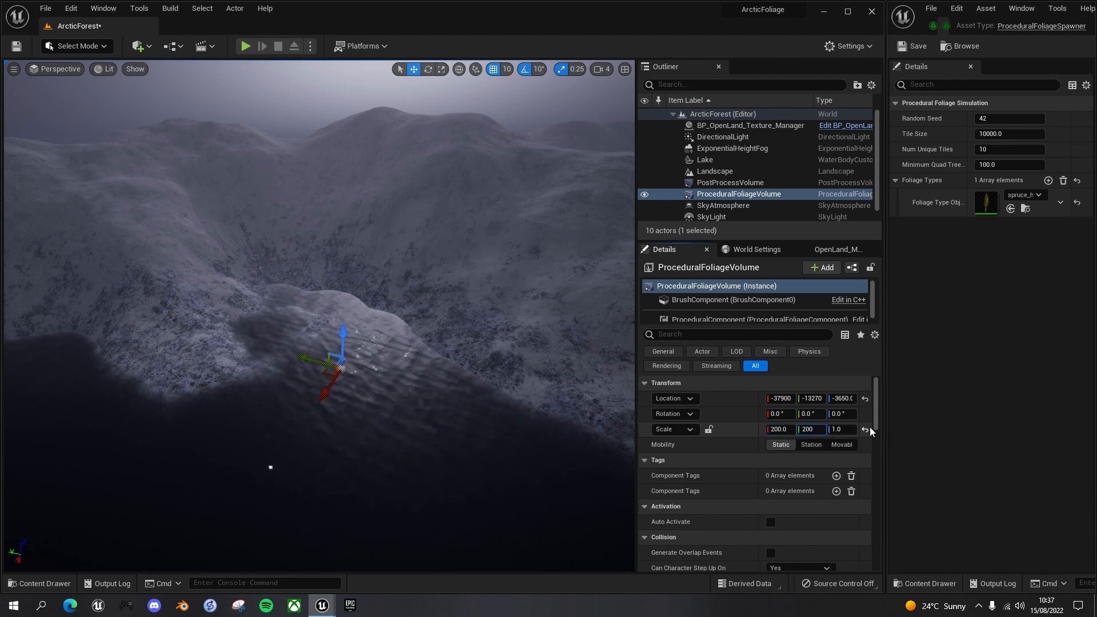
pyautogui.press('Tab')
pyautogui.write('100')
pyautogui.press('Return')
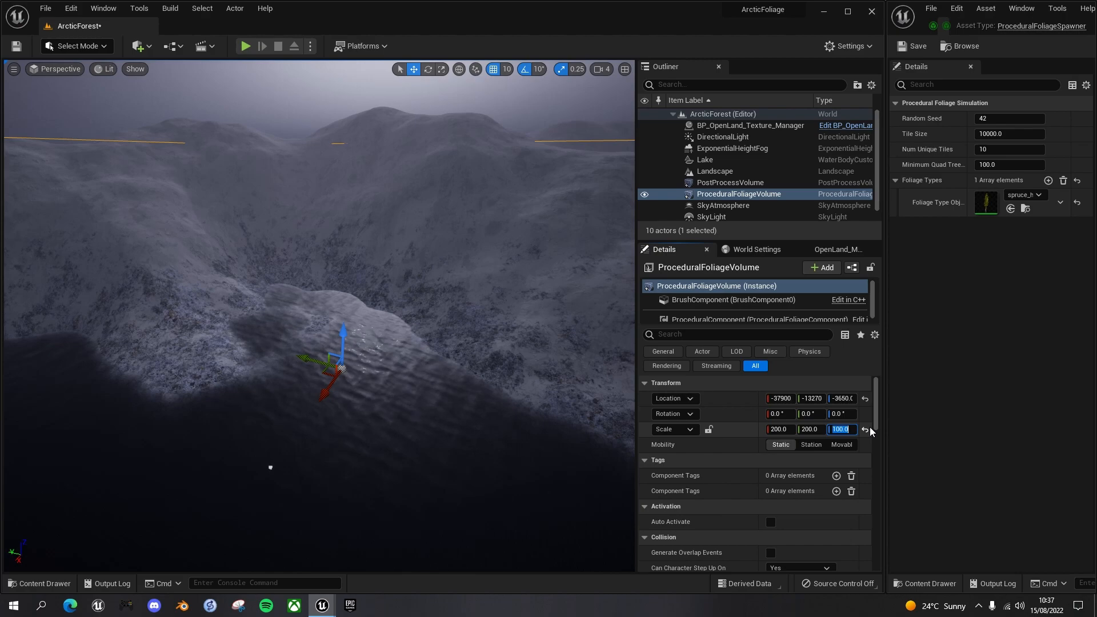
# Step: Lower the ProceduralFoliageVolume by setting its Z location to -10687
pyautogui.moveTo(401, 263); pyautogui.dragTo(411, 222, button='right')
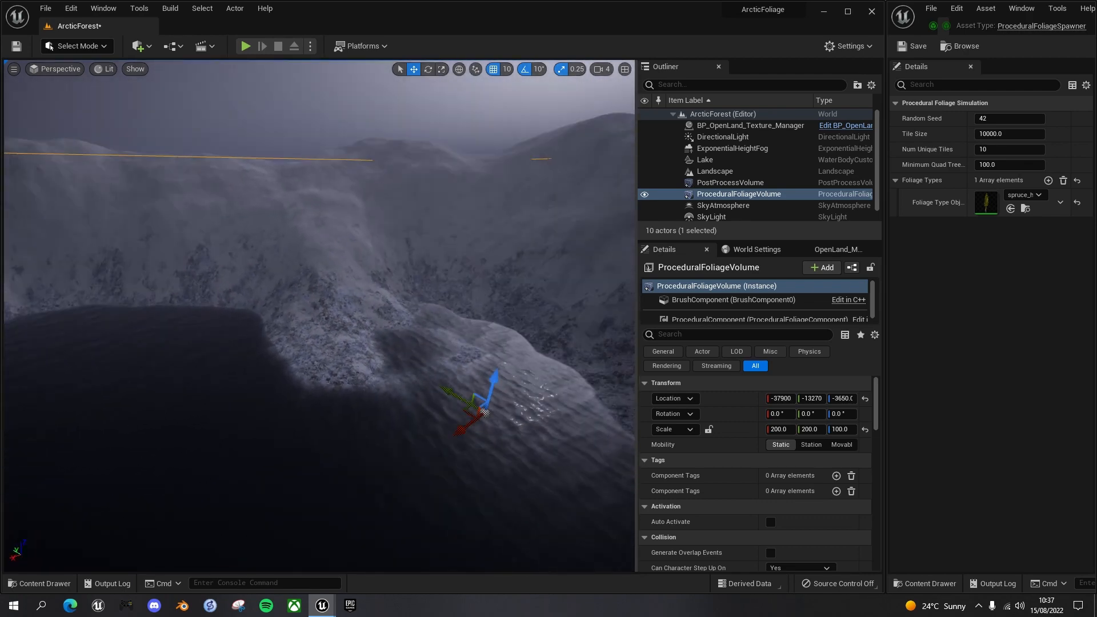
pyautogui.moveTo(456, 308)
pyautogui.mouseDown(button='right')
pyautogui.moveTo(474, 306)
pyautogui.moveTo(454, 291)
pyautogui.mouseUp(button='right')
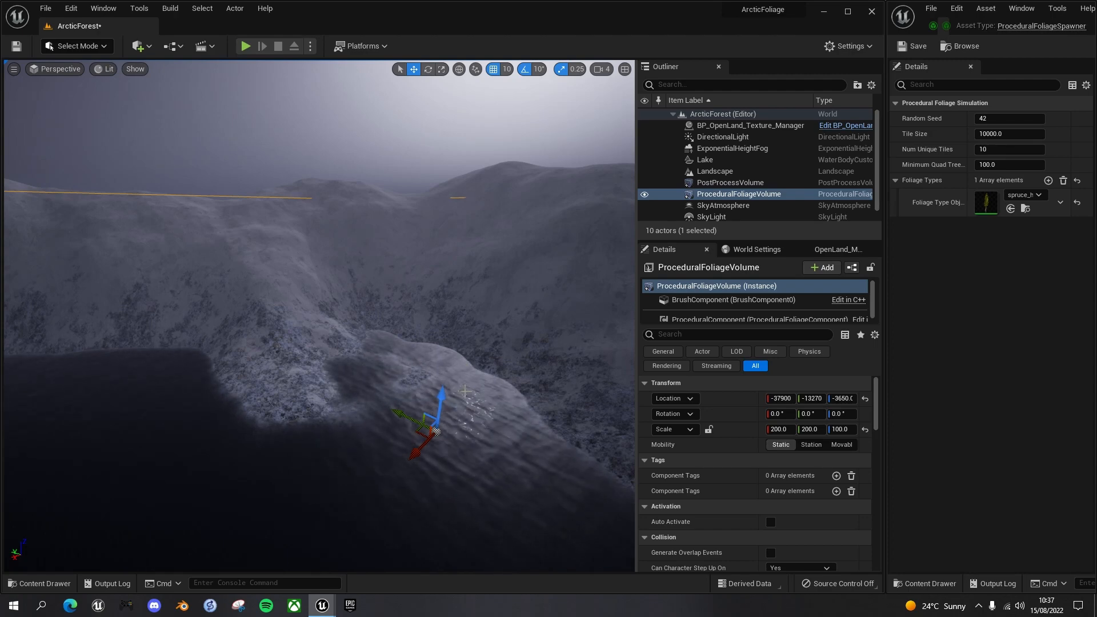
pyautogui.click(842, 398)
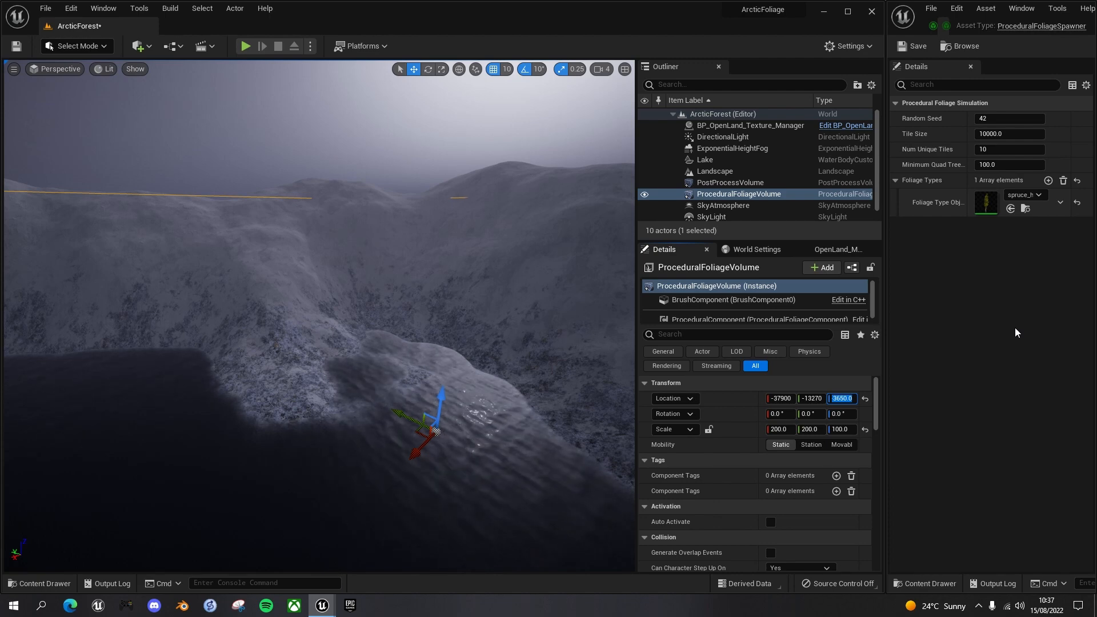
pyautogui.write('-')
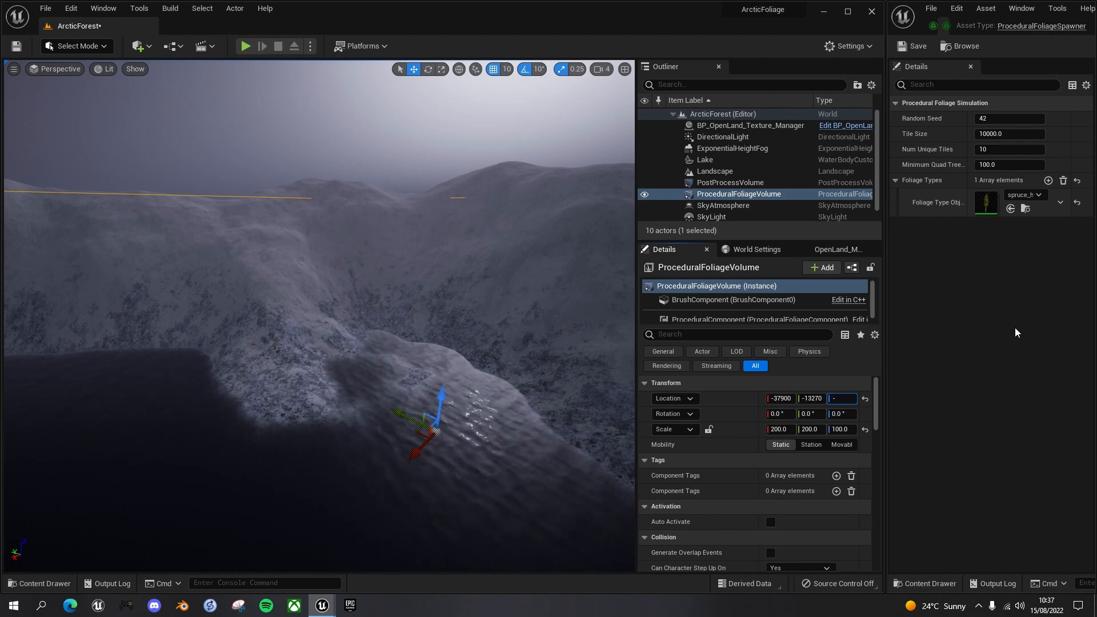
pyautogui.write('10687')
pyautogui.press('Return')
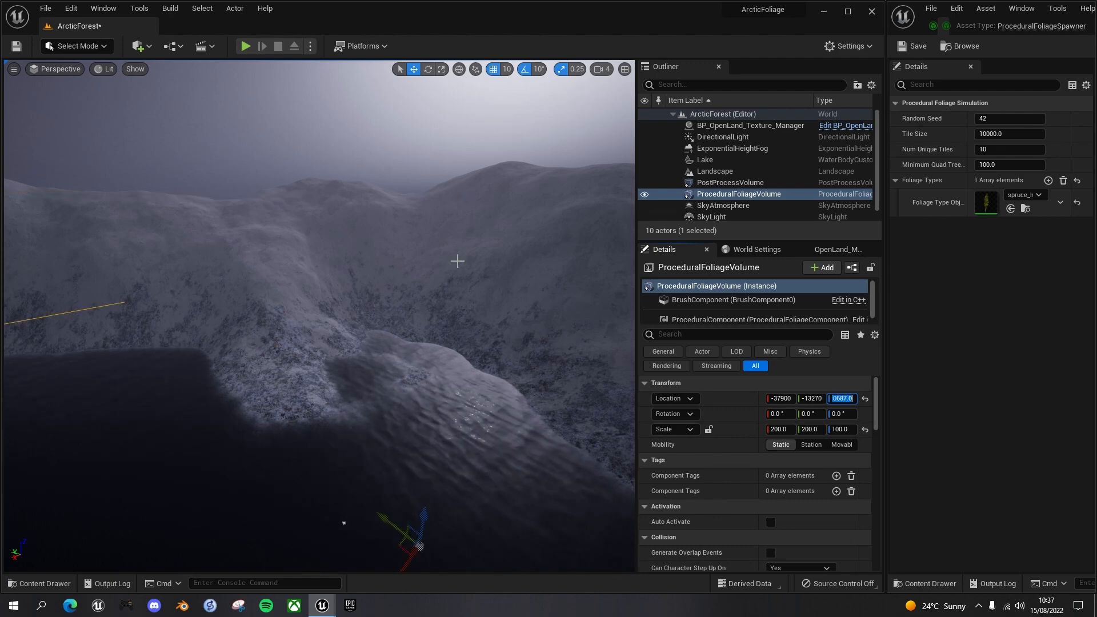
# Step: Move the ProceduralFoliageVolume horizontally across the landscape to about X -32170 and Y -12290
pyautogui.moveTo(472, 350); pyautogui.dragTo(472, 350, button='right')
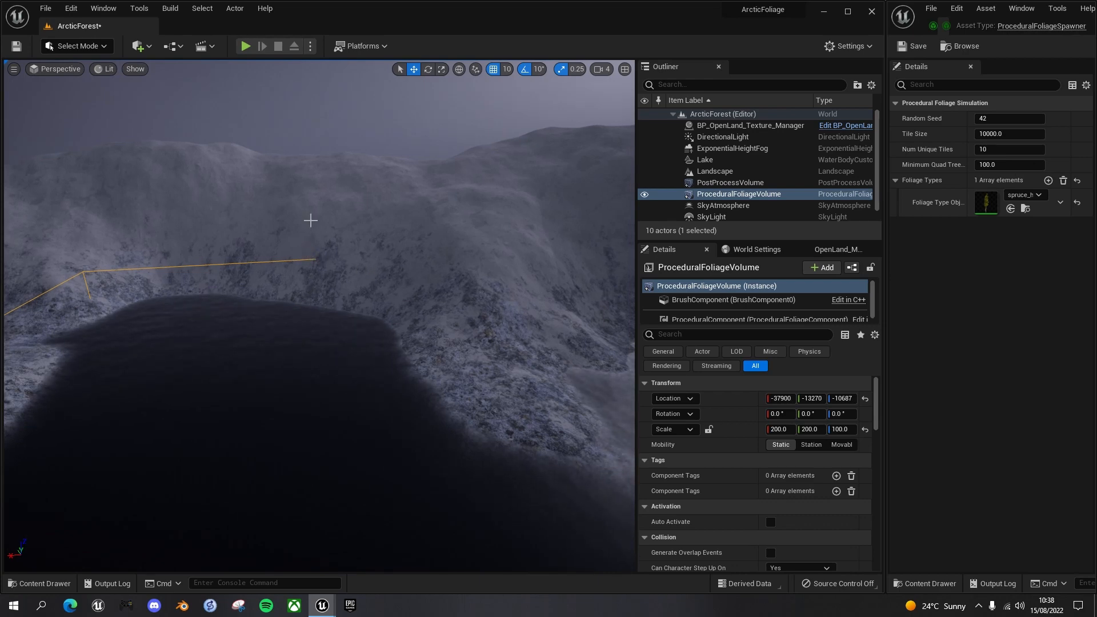
pyautogui.moveTo(330, 302); pyautogui.dragTo(330, 301, button='right')
pyautogui.moveTo(413, 346); pyautogui.dragTo(413, 346, button='right')
pyautogui.moveTo(525, 560); pyautogui.dragTo(402, 563)
pyautogui.moveTo(425, 516); pyautogui.dragTo(408, 426)
pyautogui.moveTo(420, 420); pyautogui.dragTo(420, 421, button='right')
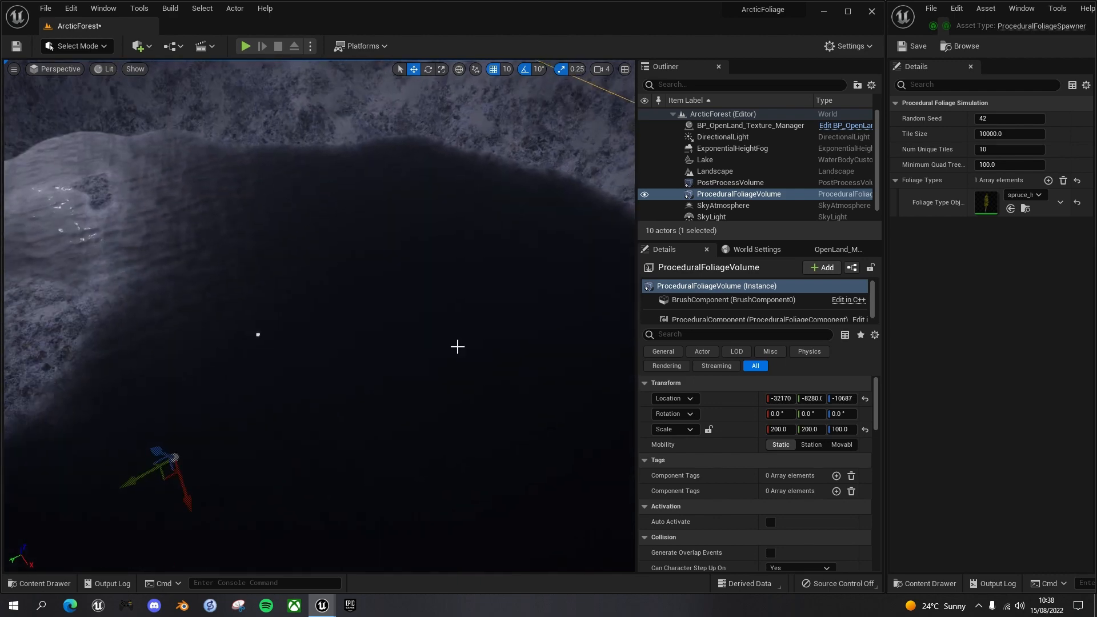
pyautogui.moveTo(140, 477); pyautogui.dragTo(224, 446)
pyautogui.moveTo(224, 446); pyautogui.dragTo(224, 446, button='right')
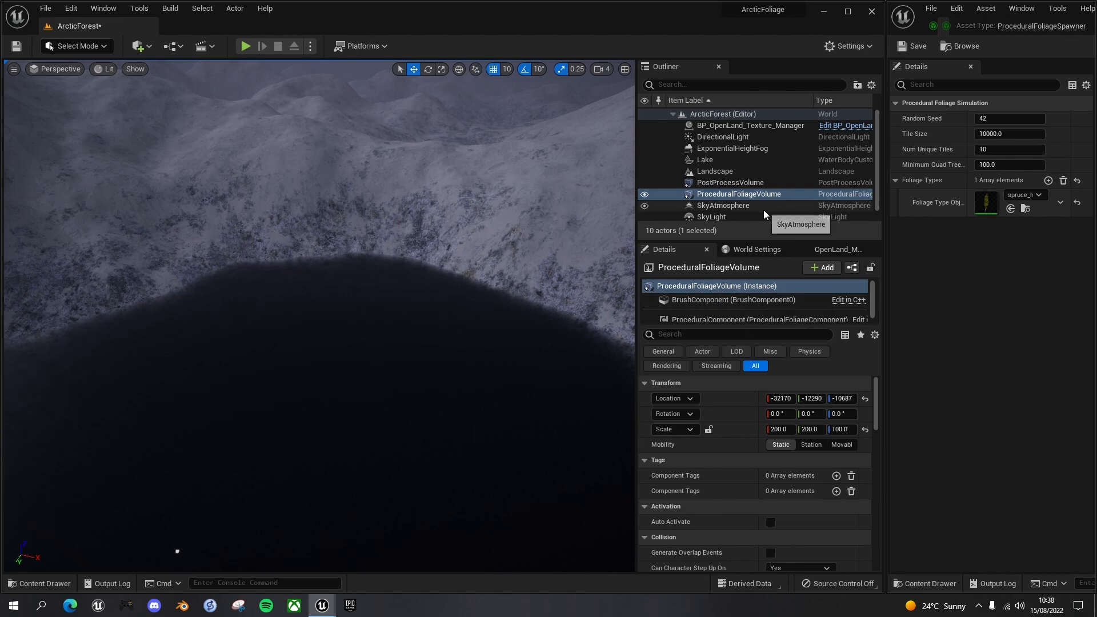
# Step: Rename the ProceduralFoliageVolume actor as PFV_Trees
pyautogui.click(745, 196)
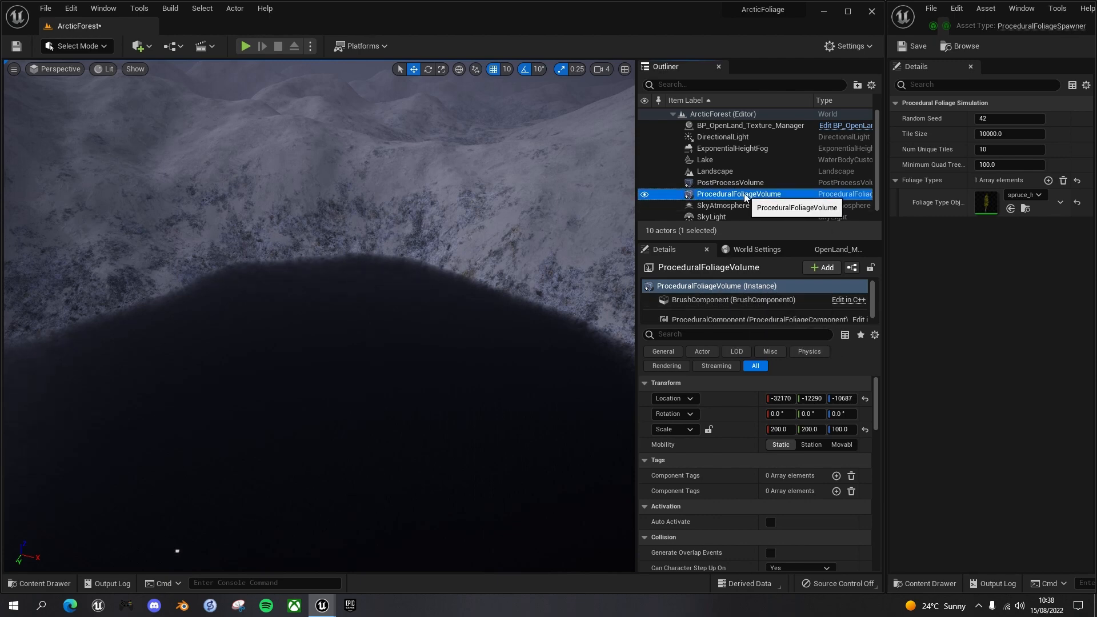
pyautogui.click(745, 195)
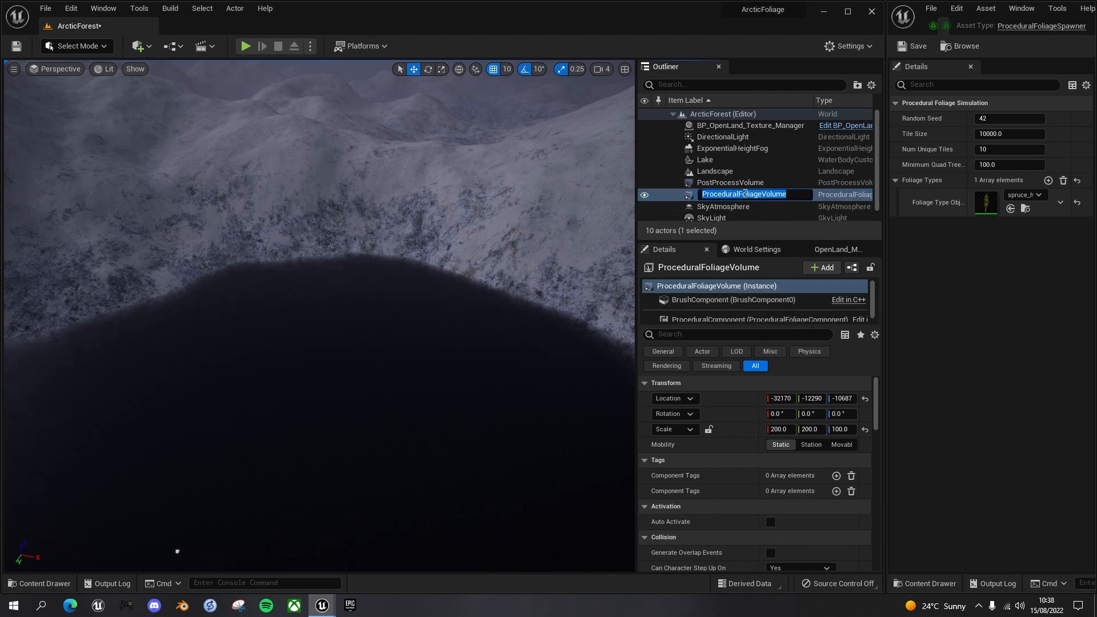
pyautogui.write('PFV')
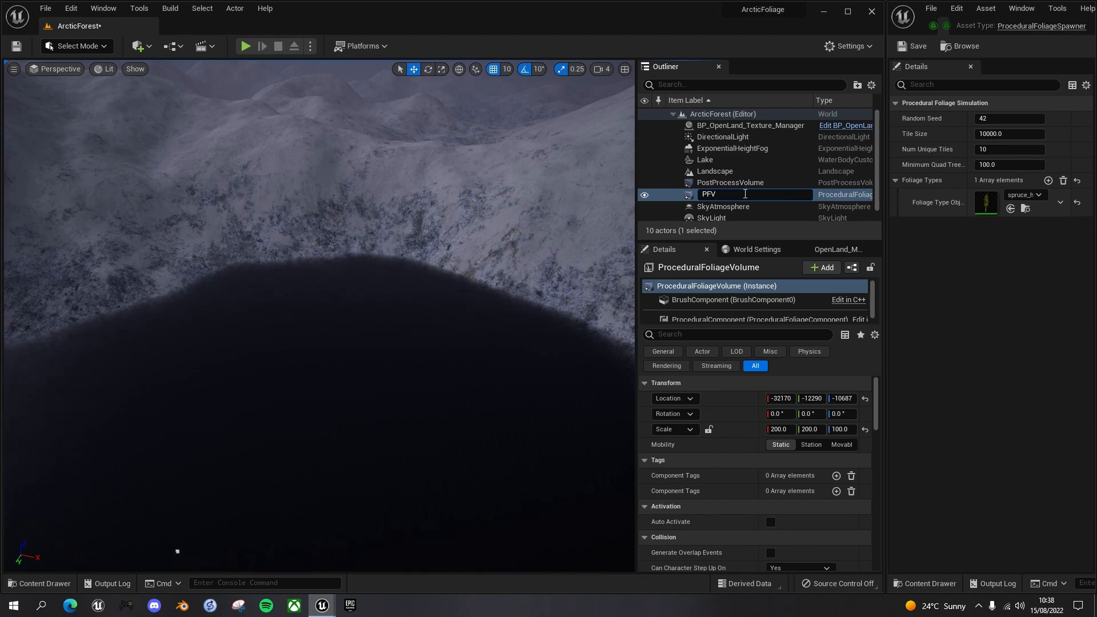
pyautogui.write('_Trees')
pyautogui.press('Return')
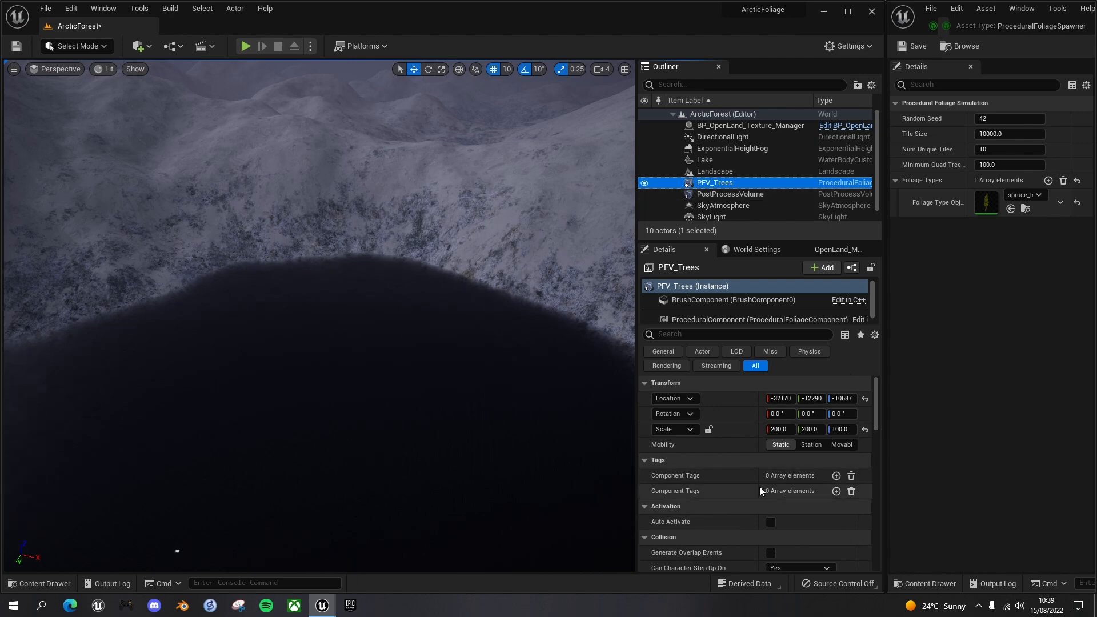
# Step: Assign PFS_Trees as the Foliage Spawner of PFV_Trees
pyautogui.scroll(-5, 749, 497)
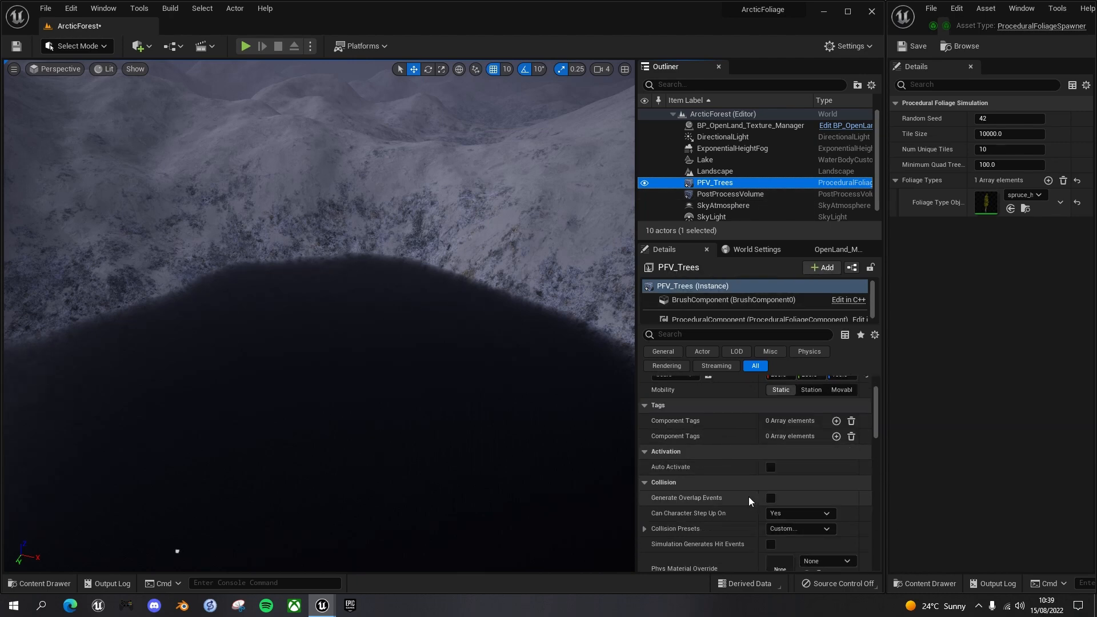
pyautogui.scroll(-9, 748, 499)
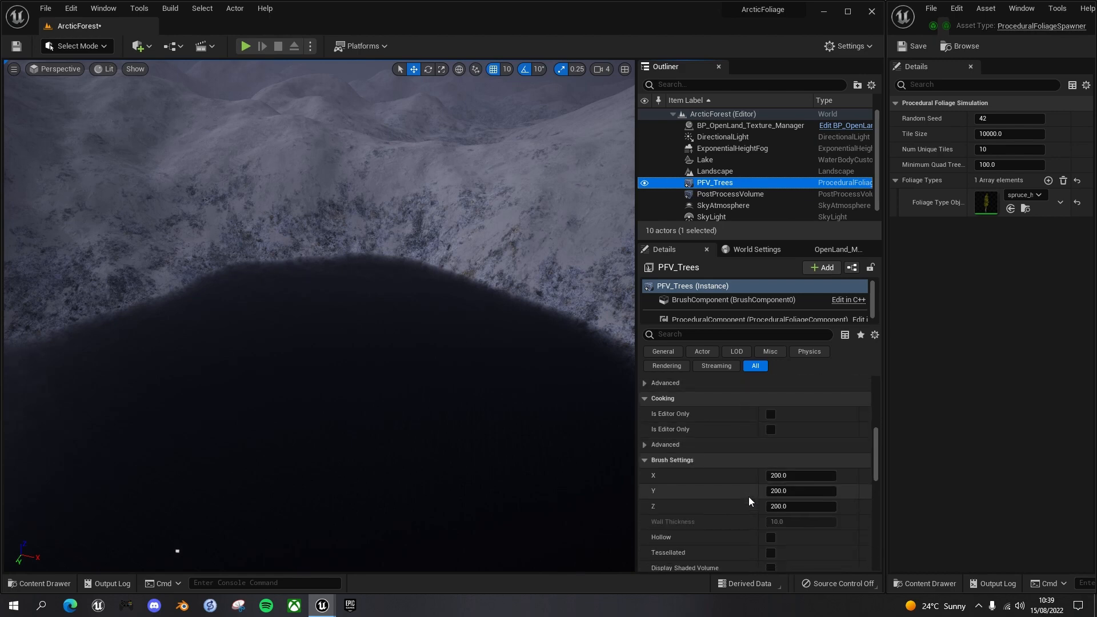
pyautogui.scroll(-3, 748, 496)
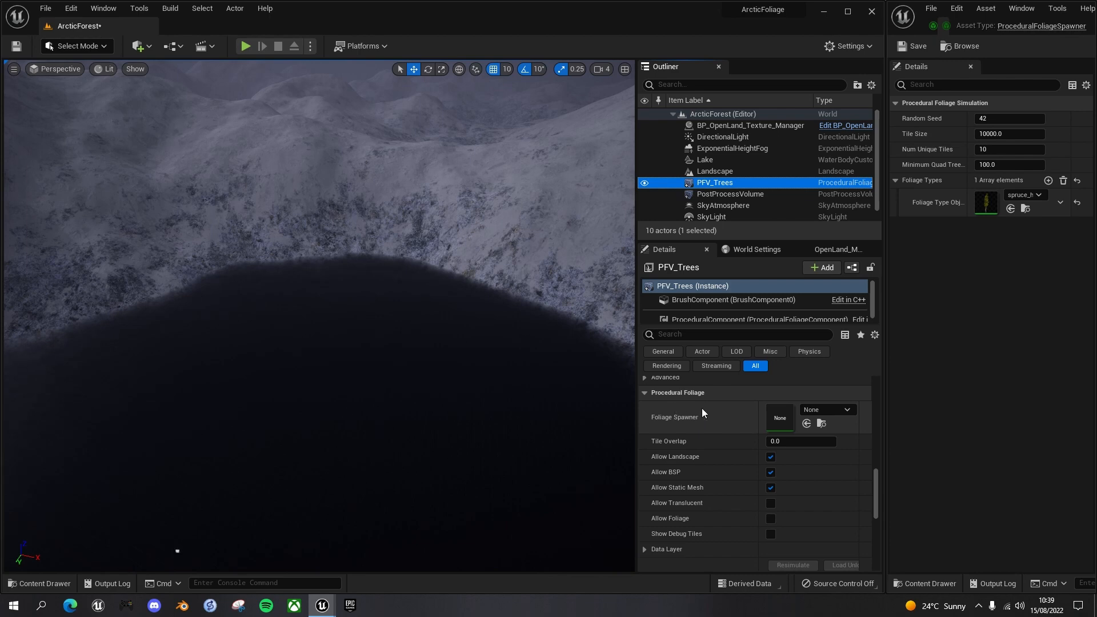
pyautogui.click(846, 410)
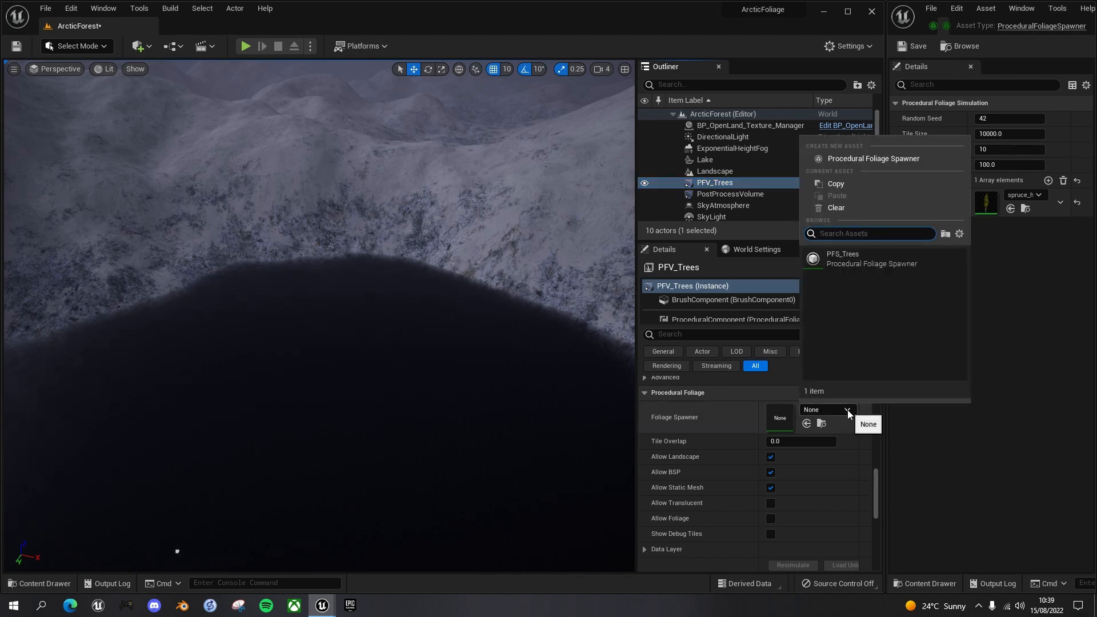
pyautogui.click(837, 259)
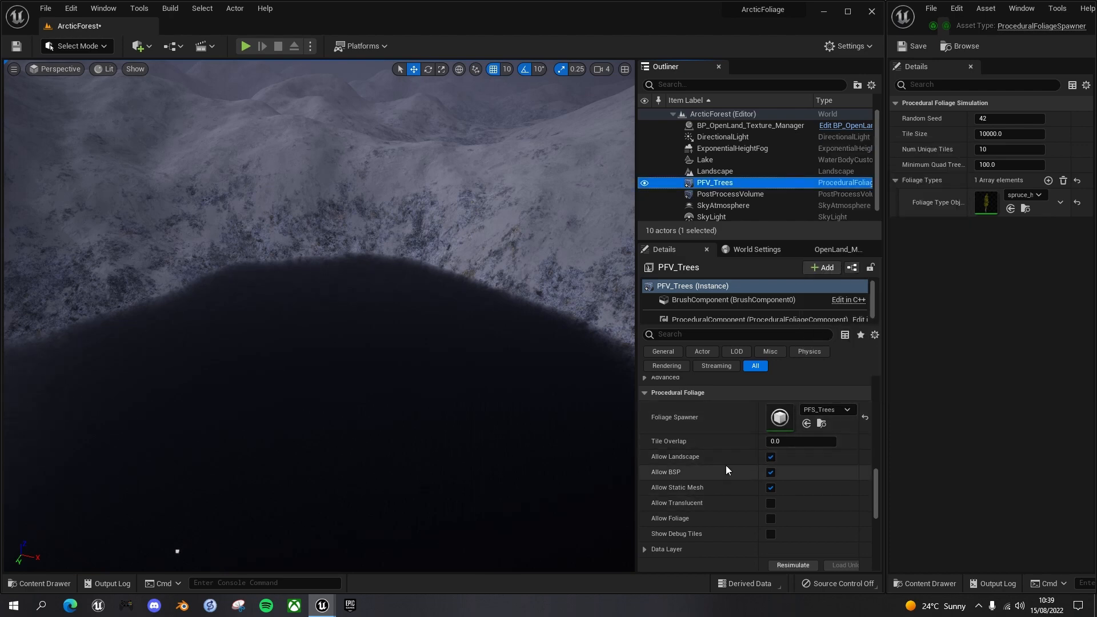
# Step: Resimulate the procedural foliage of PFV_Trees and inspect the spruce trees on the landscape
pyautogui.scroll(-1, 725, 464)
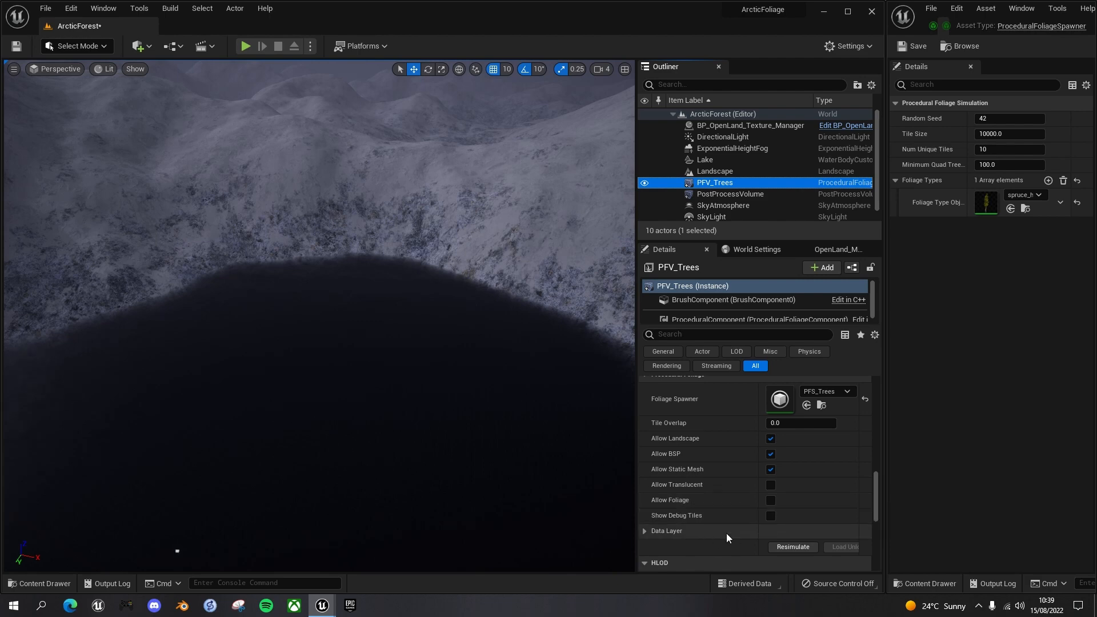
pyautogui.click(794, 548)
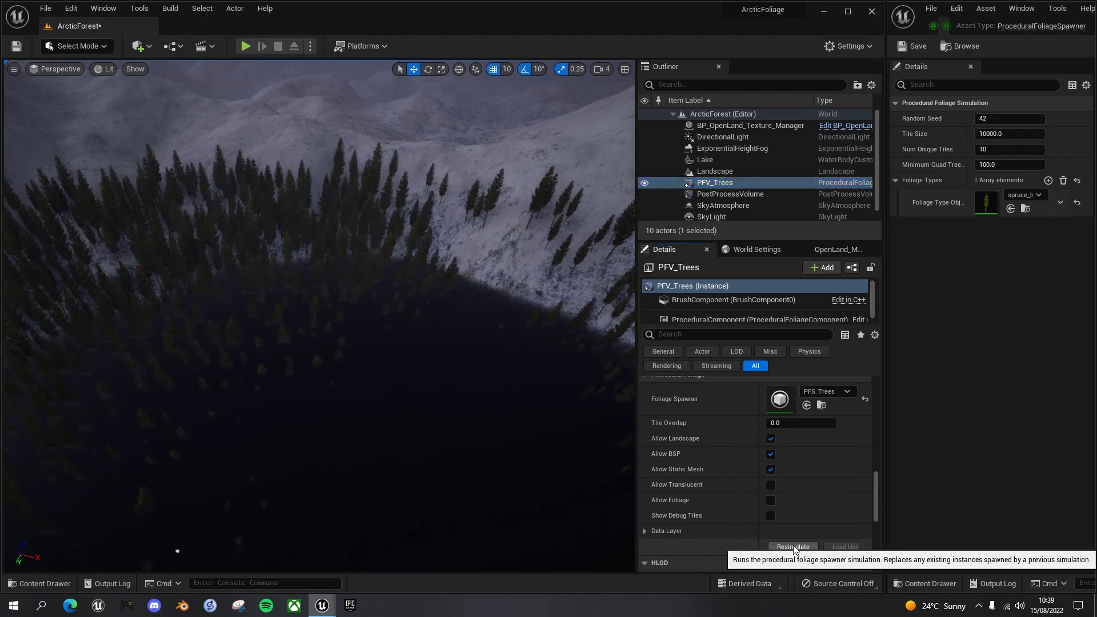
pyautogui.moveTo(307, 316); pyautogui.dragTo(348, 311, button='right')
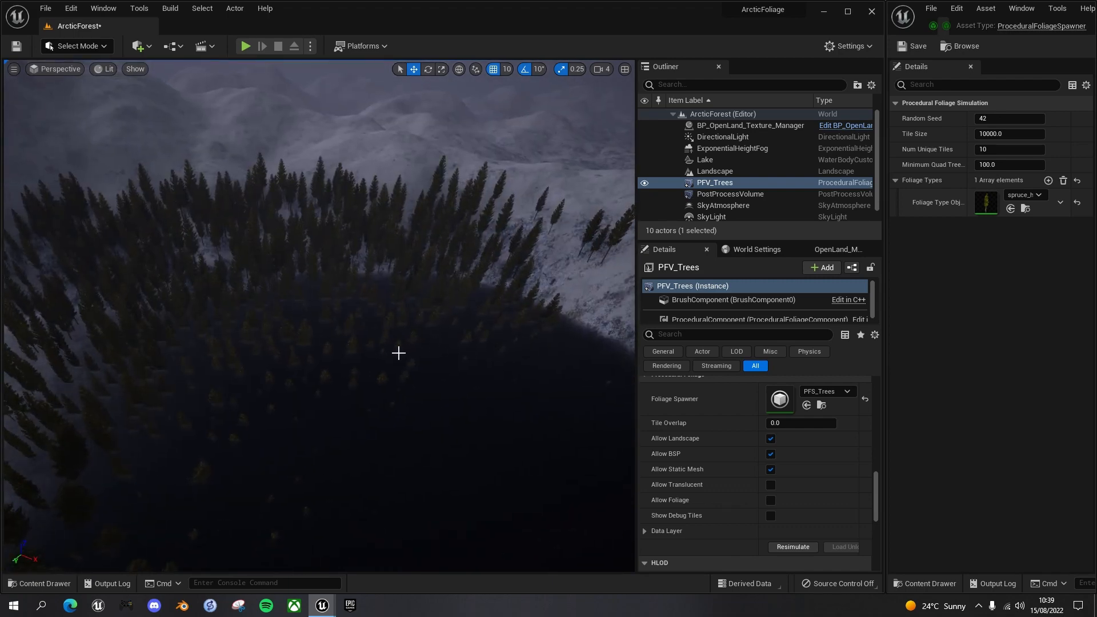
pyautogui.moveTo(348, 311); pyautogui.dragTo(159, 293, button='right')
pyautogui.press('d')
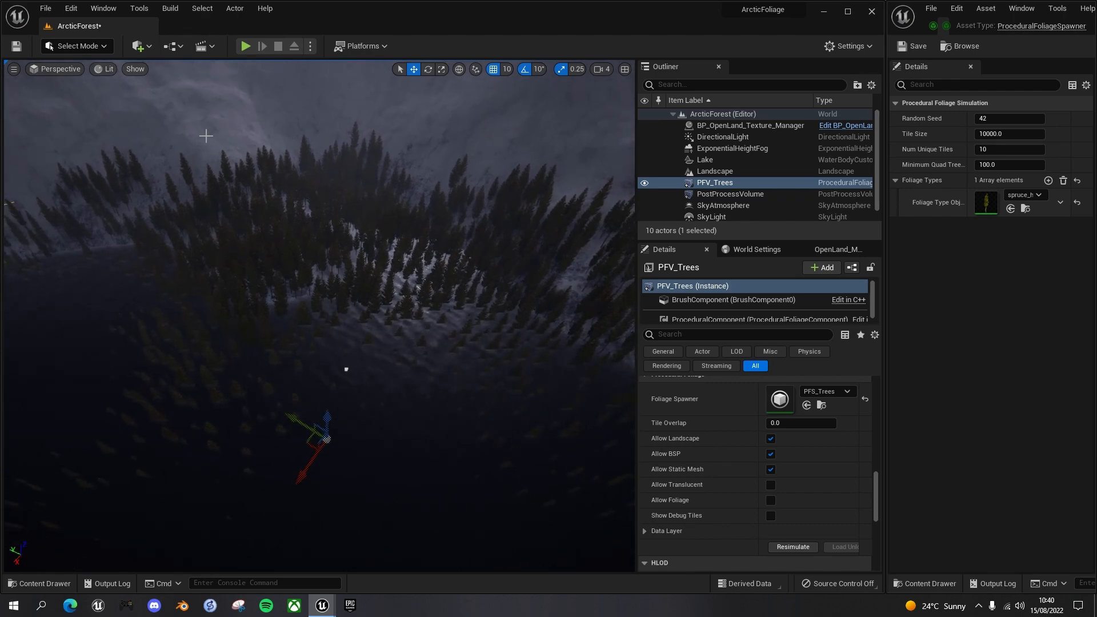
# Step: Place a ProceduralFoliageBlockingVolume on the dark slope near the centre of the PFV_Trees volume
pyautogui.click(150, 48)
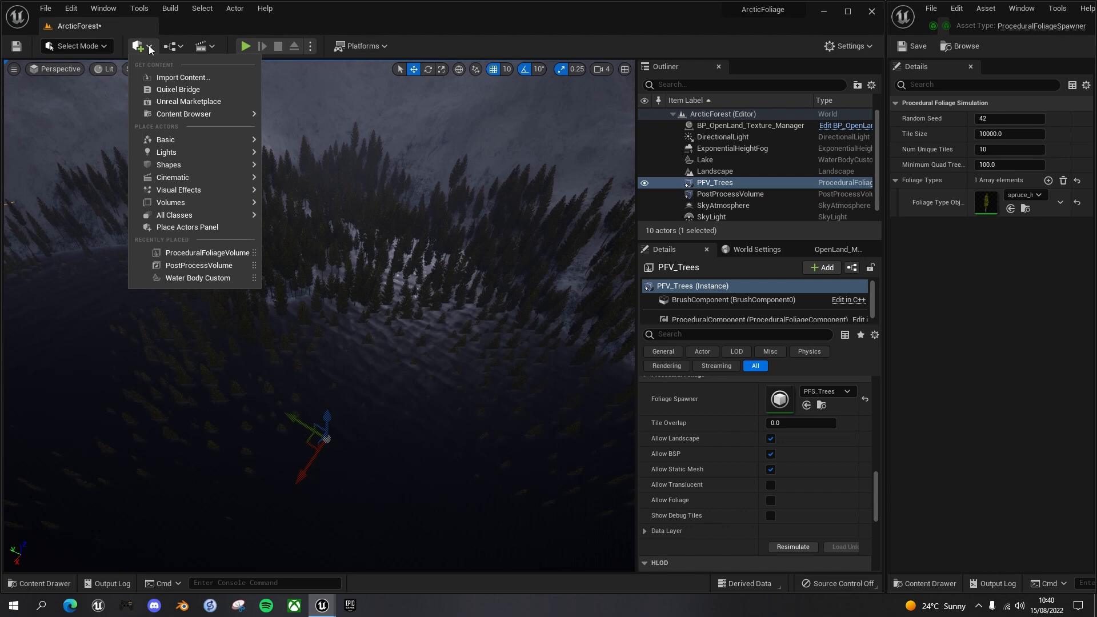
pyautogui.moveTo(183, 202)
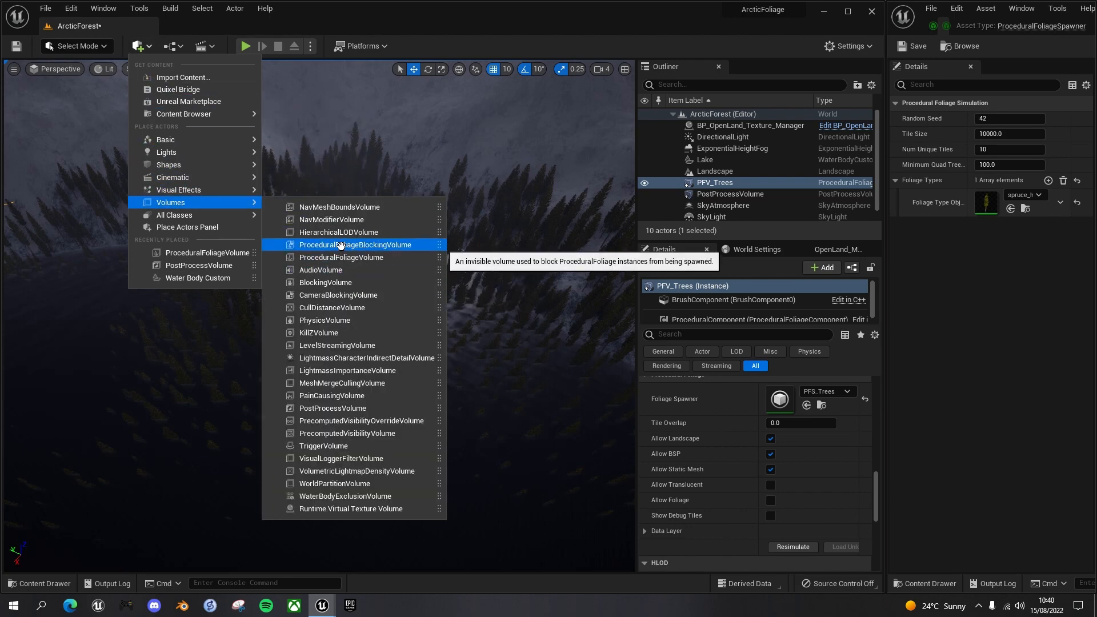
pyautogui.moveTo(354, 245); pyautogui.dragTo(380, 452)
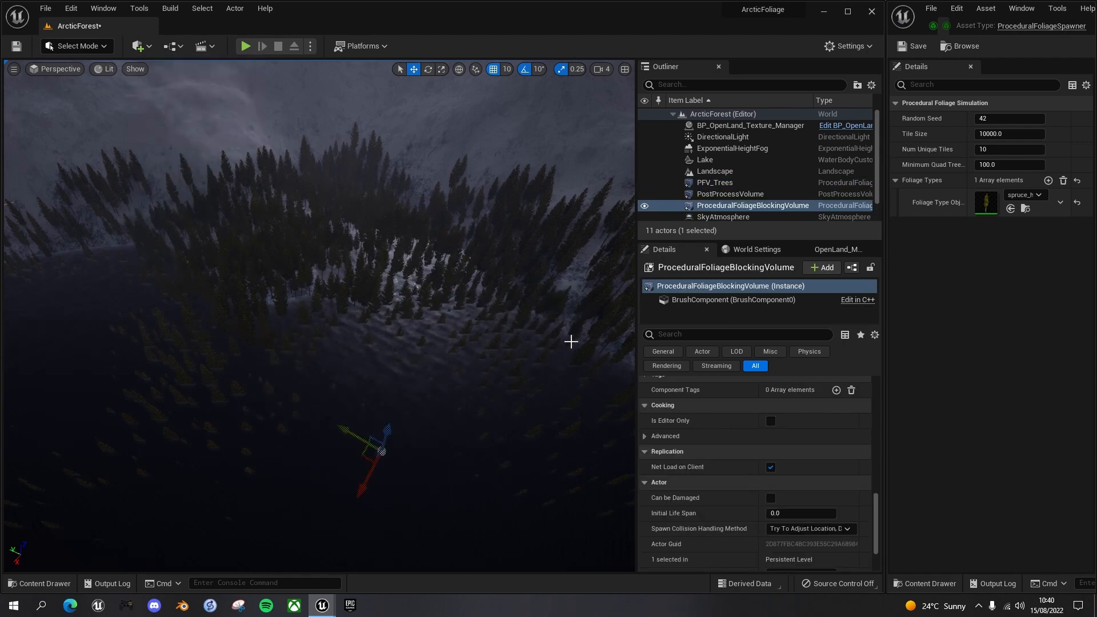
pyautogui.moveTo(486, 332); pyautogui.dragTo(486, 288, button='right')
# Step: Rename the ProceduralFoliageBlockingVolume actor as PFV_TreesBlocking
pyautogui.click(774, 206)
pyautogui.click(772, 204)
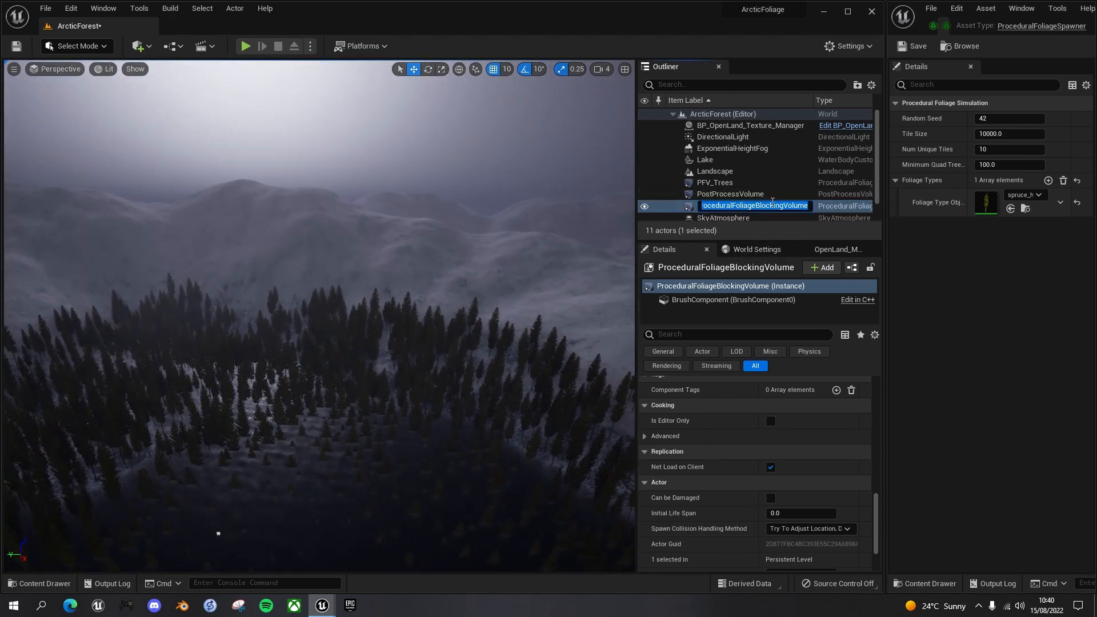
pyautogui.write('PFV_TreesBlocking')
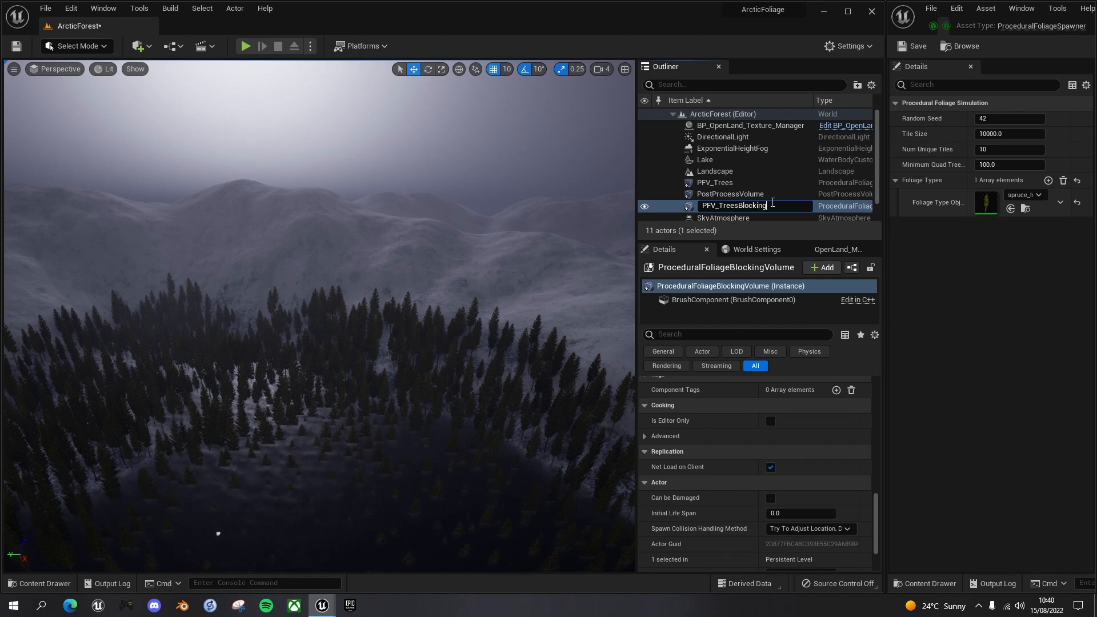
pyautogui.press('Return')
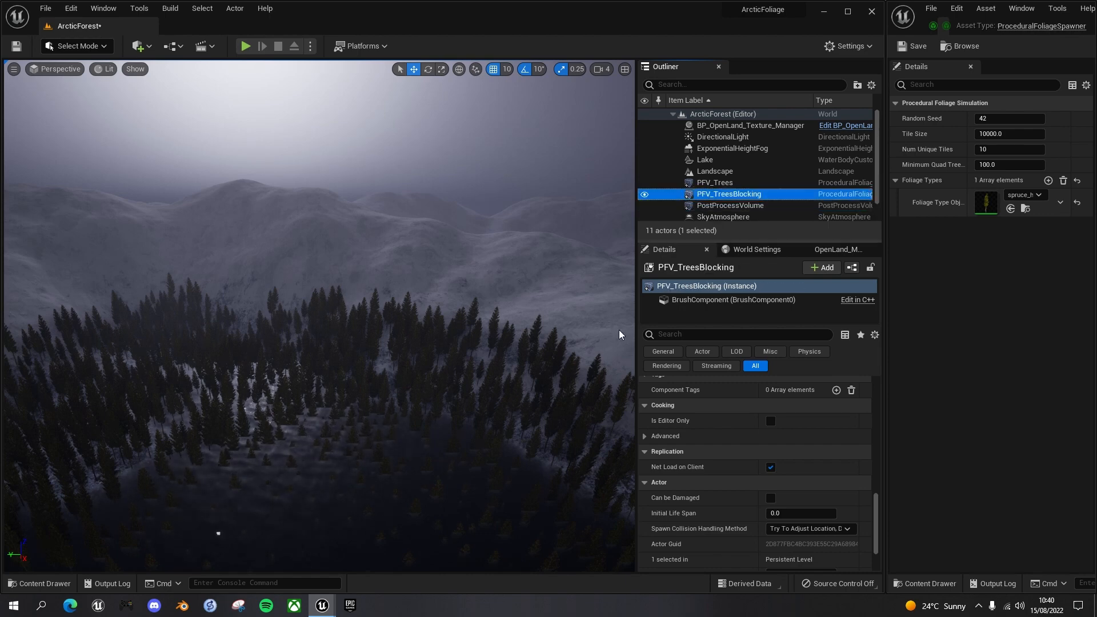
# Step: Copy the location of PFV_Trees and paste it onto PFV_TreesBlocking
pyautogui.moveTo(440, 386)
pyautogui.mouseDown(button='right')
pyautogui.moveTo(431, 363)
pyautogui.moveTo(429, 404)
pyautogui.moveTo(445, 382)
pyautogui.mouseUp(button='right')
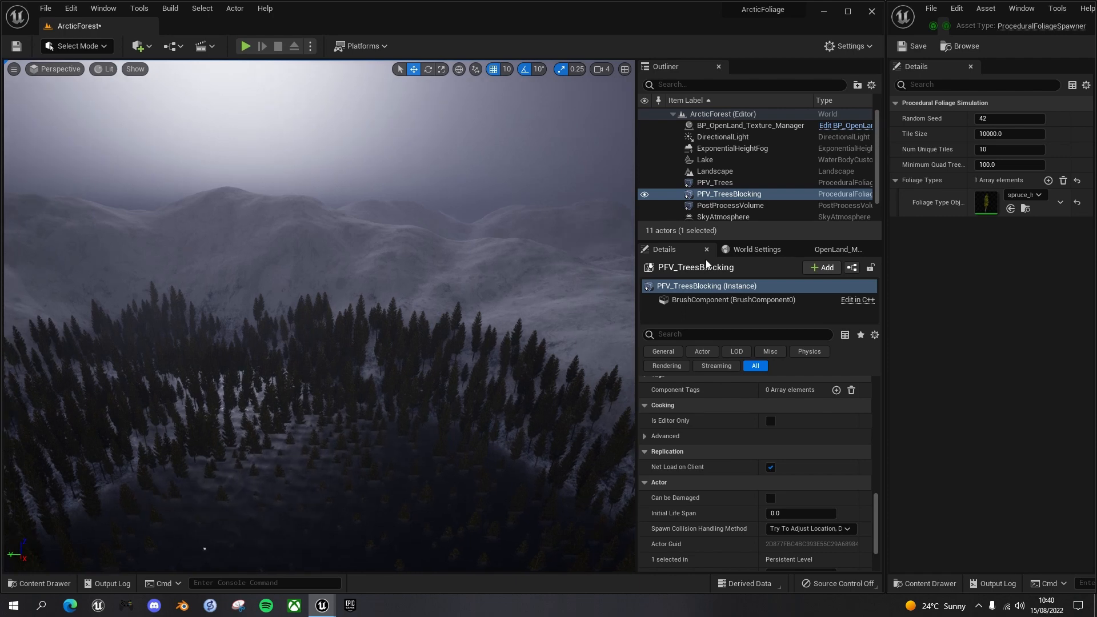
pyautogui.click(717, 183)
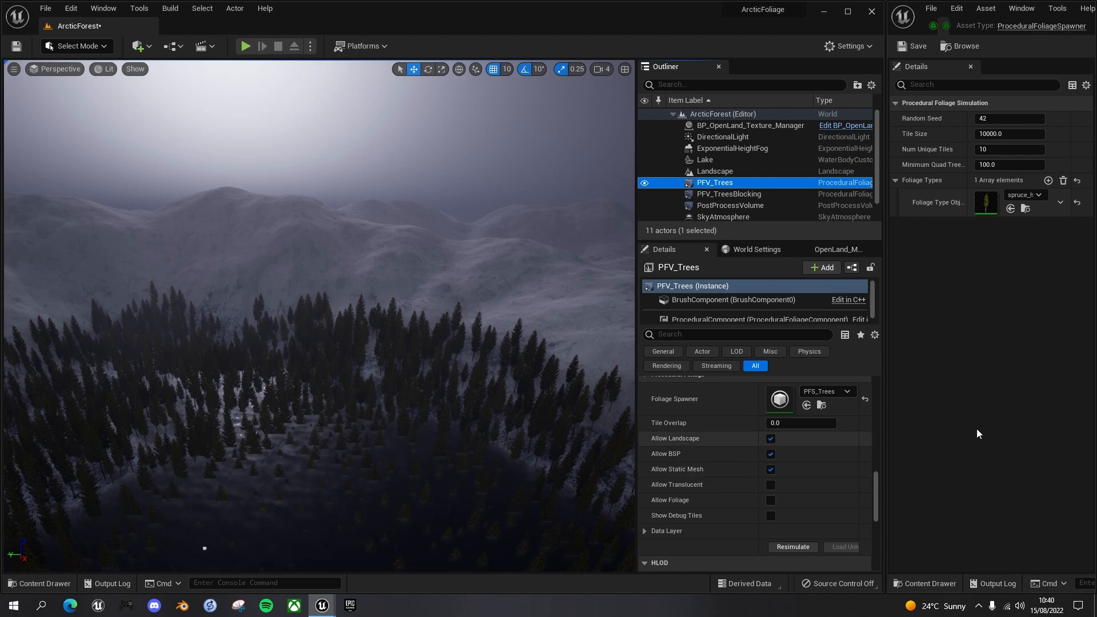
pyautogui.moveTo(877, 501); pyautogui.dragTo(875, 382)
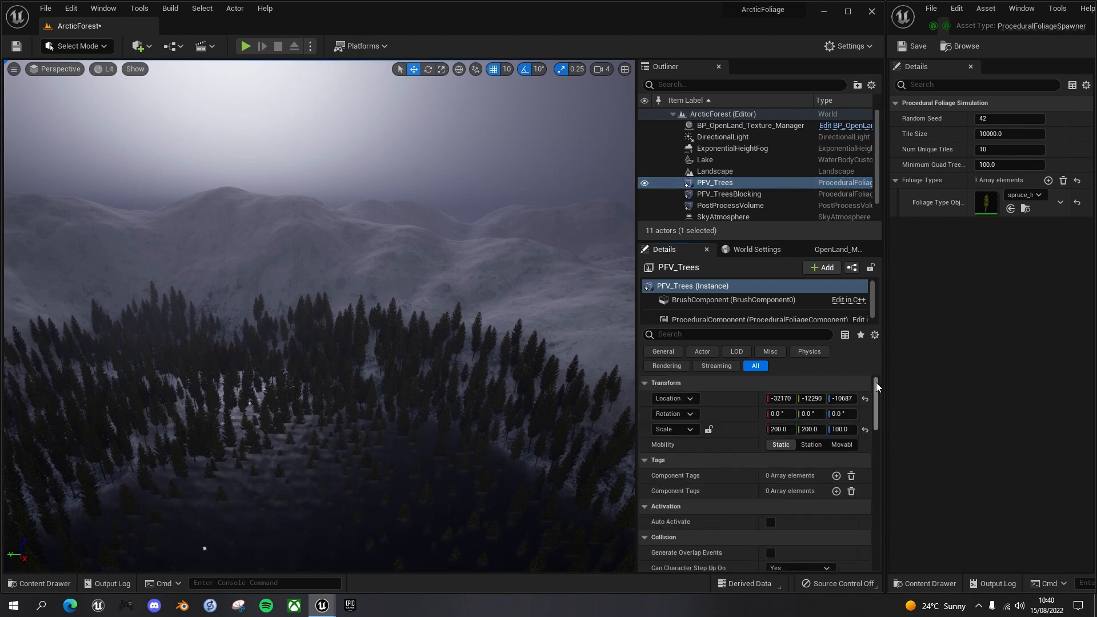
pyautogui.rightClick(740, 396)
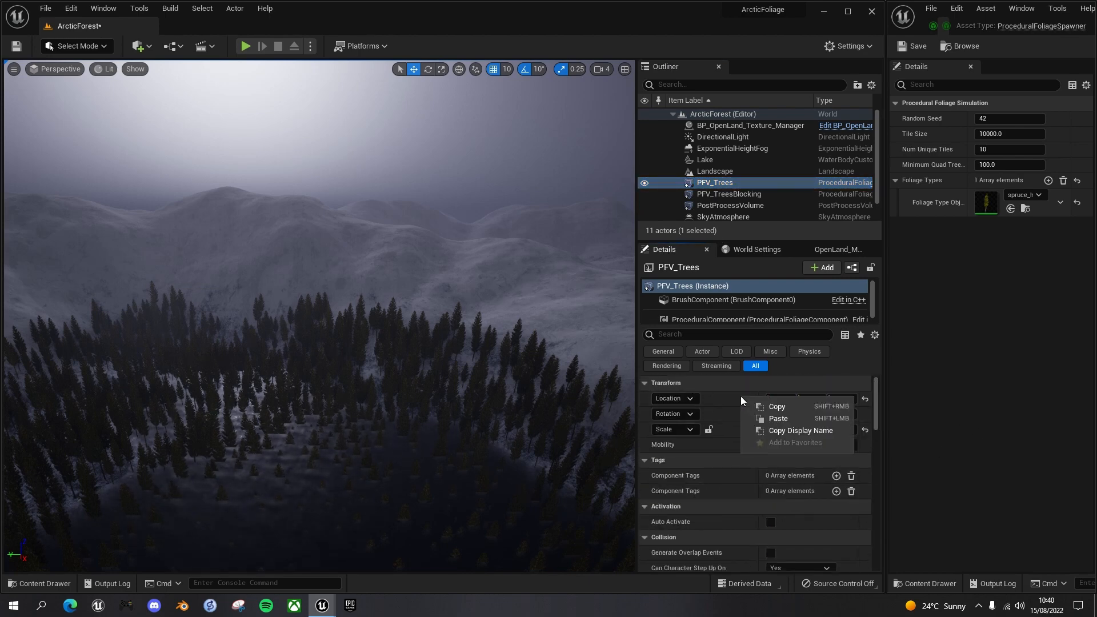
pyautogui.click(772, 407)
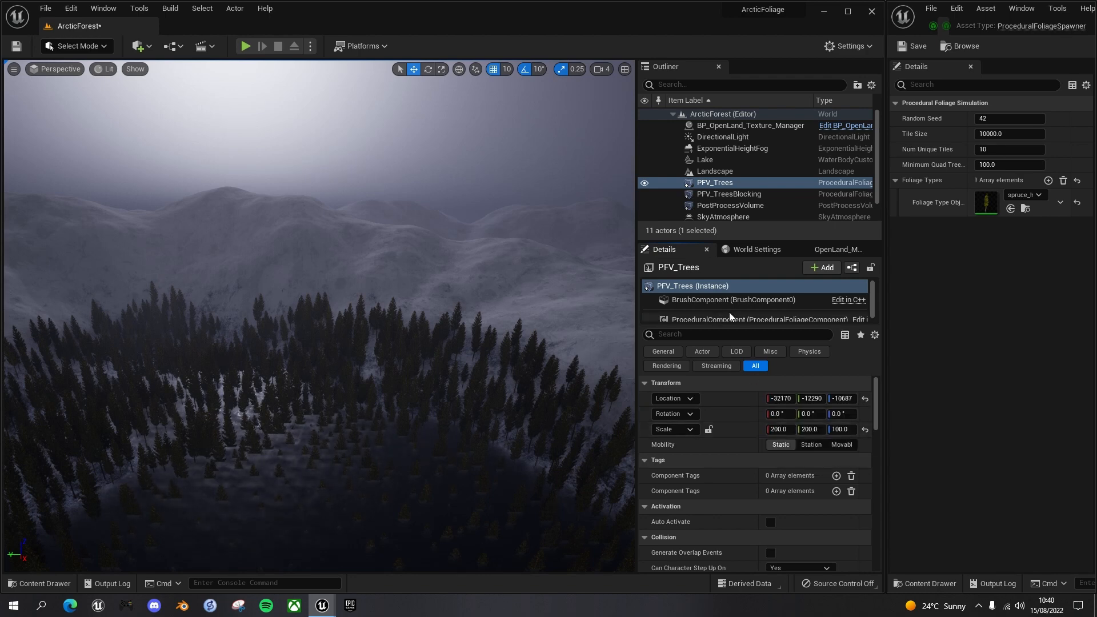
pyautogui.click(738, 193)
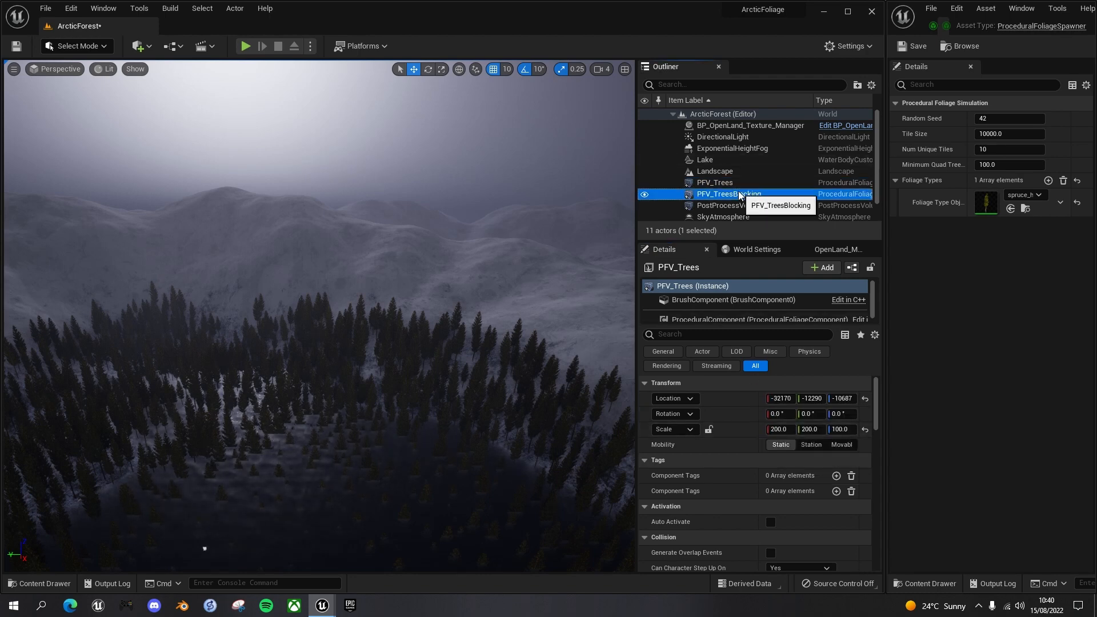
pyautogui.rightClick(722, 396)
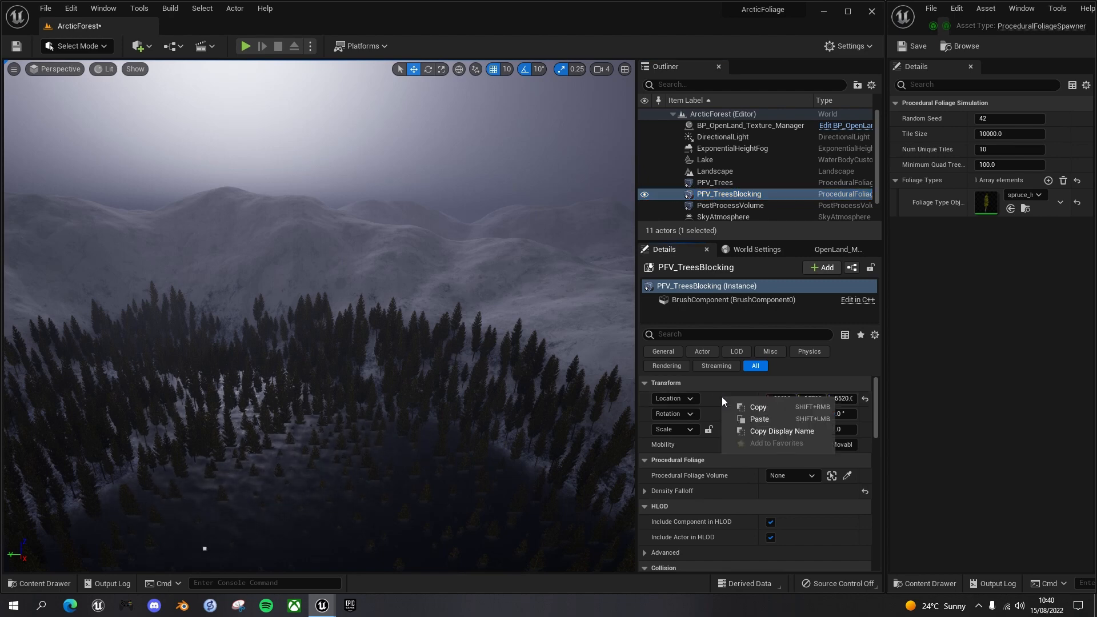
pyautogui.click(756, 420)
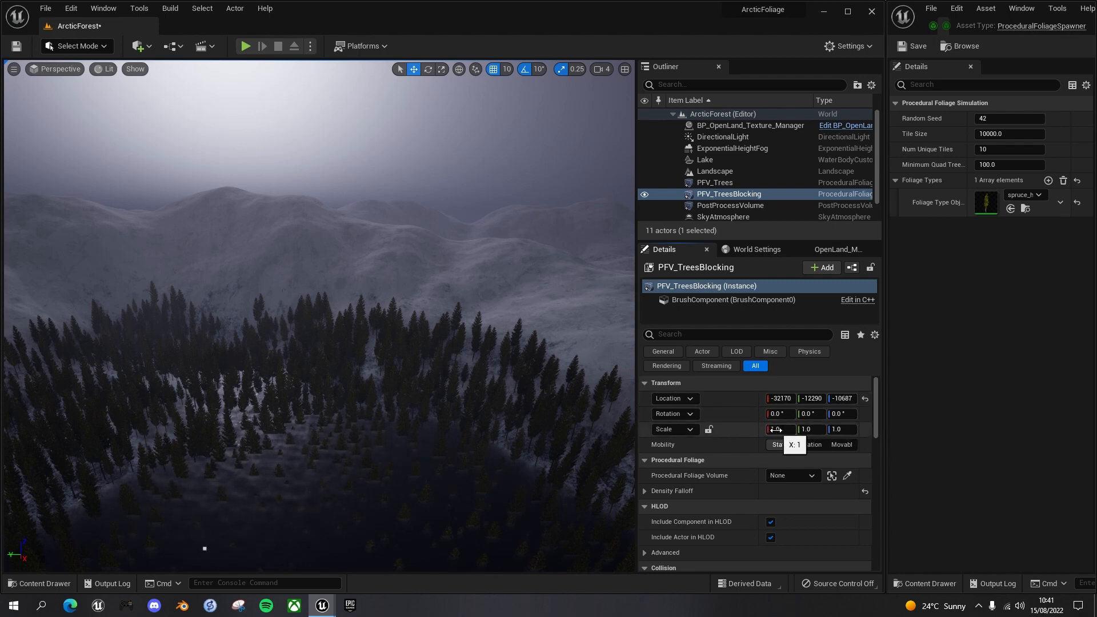
# Step: Set the scale of PFV_TreesBlocking to 200, 200 and 20 on X, Y and Z
pyautogui.write('200')
pyautogui.press('Tab')
pyautogui.write('200')
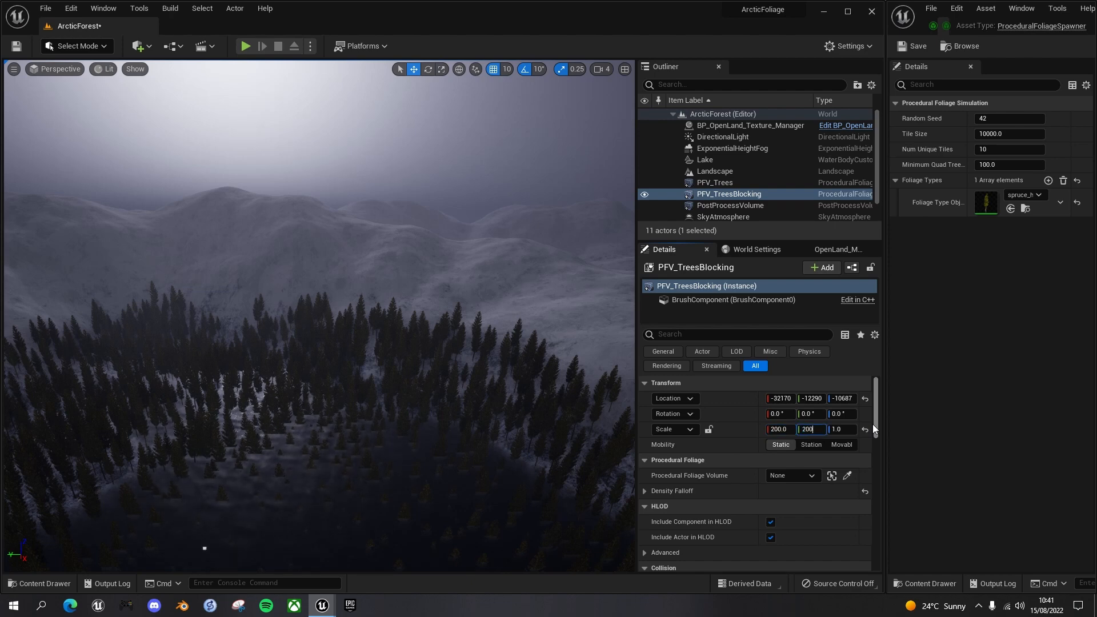
pyautogui.press('Tab')
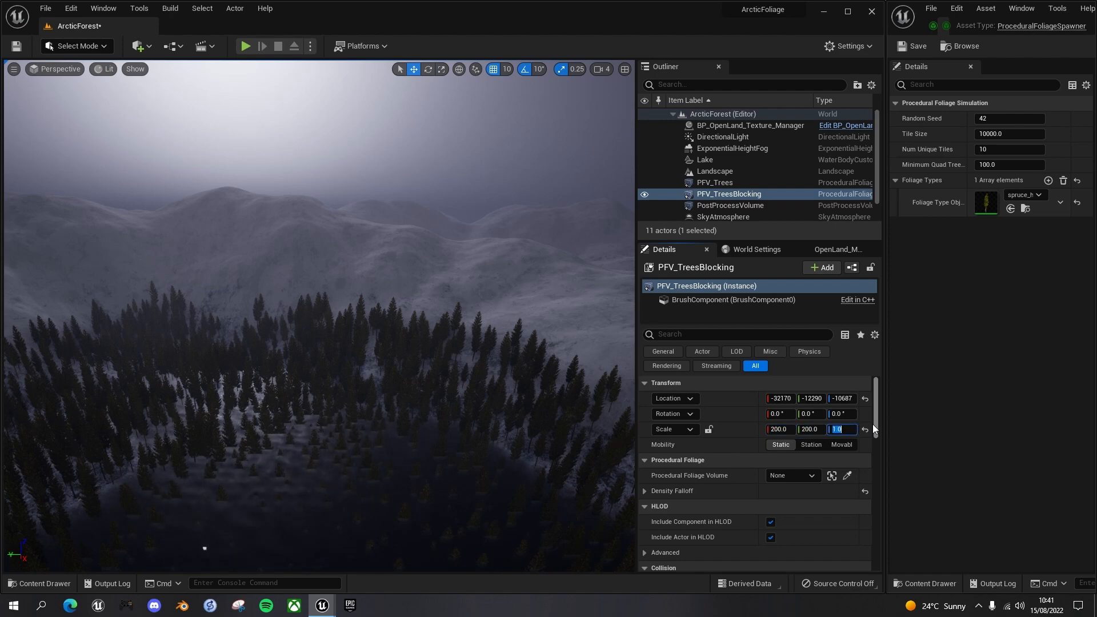
pyautogui.write('20')
pyautogui.press('Return')
pyautogui.moveTo(480, 360); pyautogui.dragTo(483, 382, button='right')
pyautogui.moveTo(343, 319); pyautogui.dragTo(330, 321, button='right')
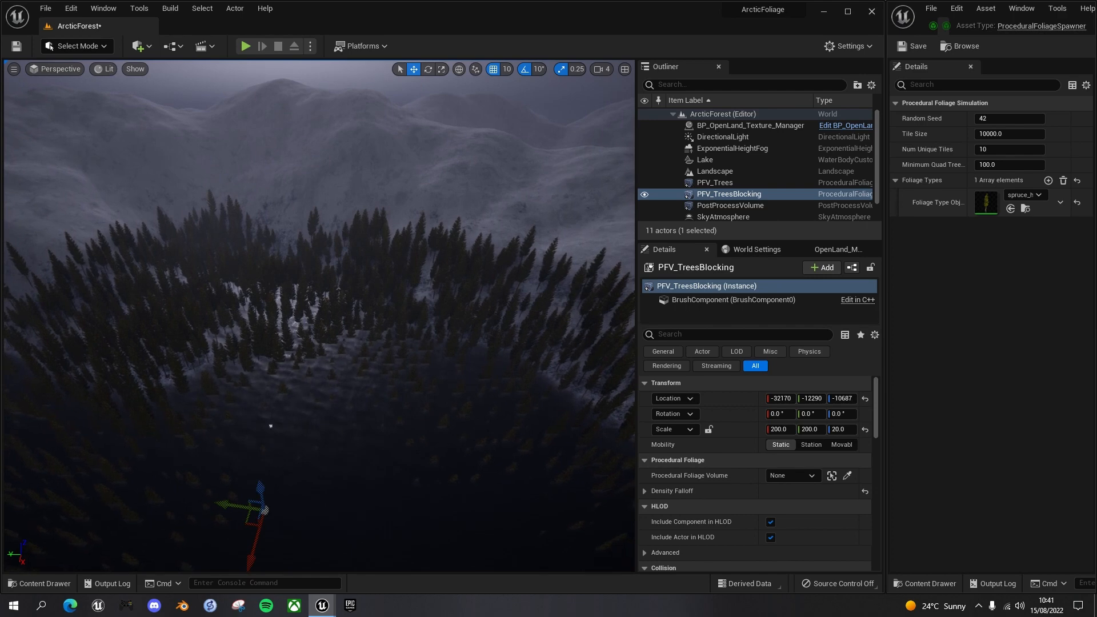
# Step: Assign PFV_Trees as the Procedural Foliage Volume of PFV_TreesBlocking
pyautogui.click(712, 182)
pyautogui.scroll(-10, 705, 492)
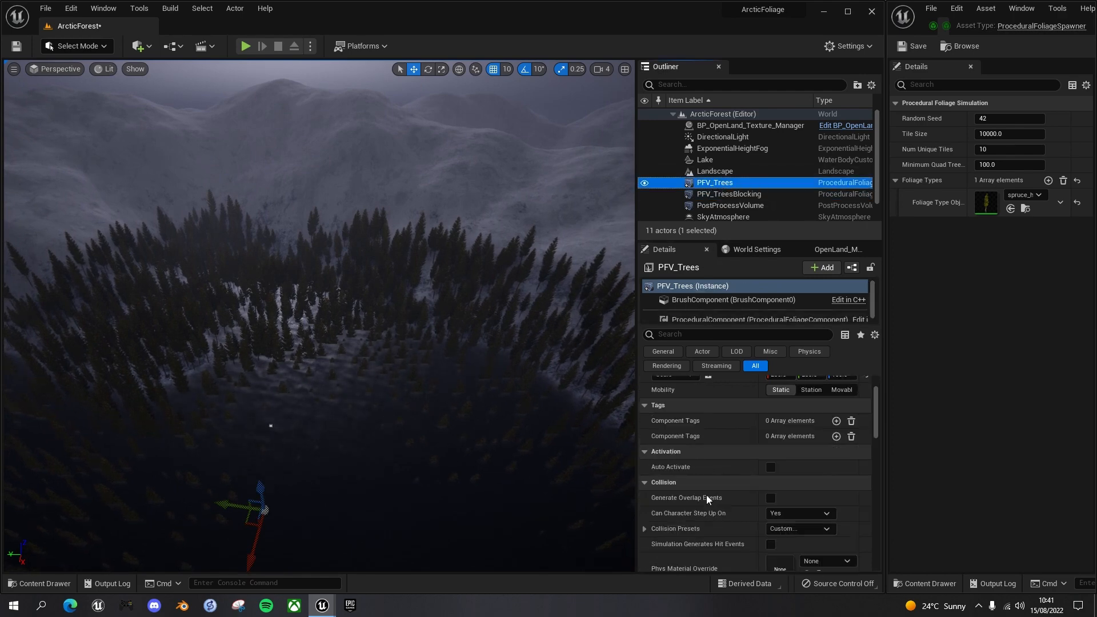
pyautogui.scroll(-3, 706, 491)
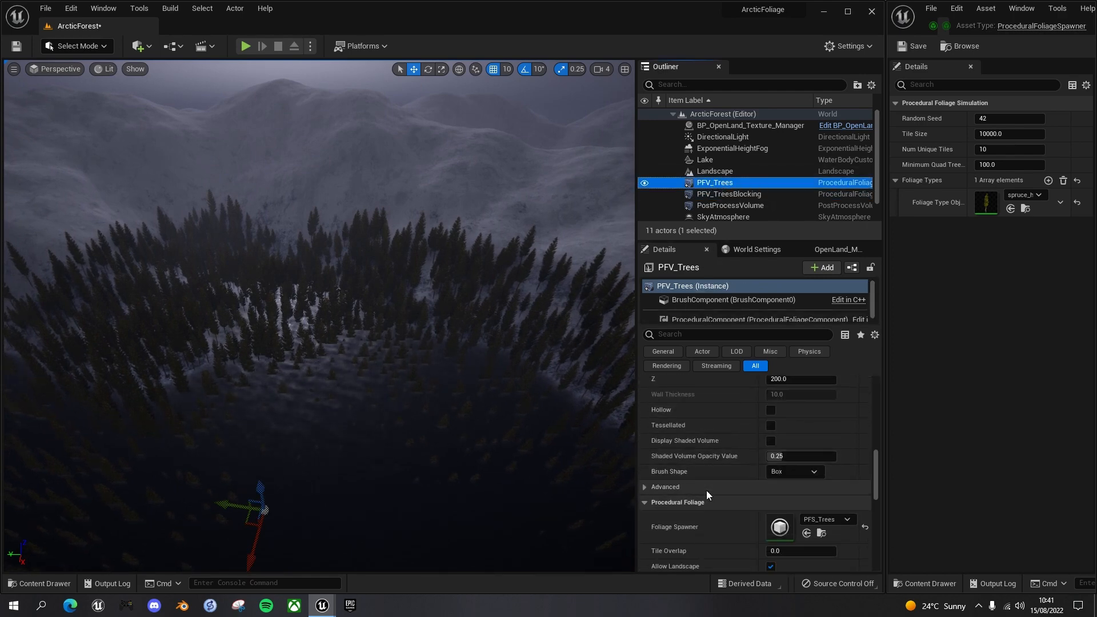
pyautogui.scroll(8, 706, 490)
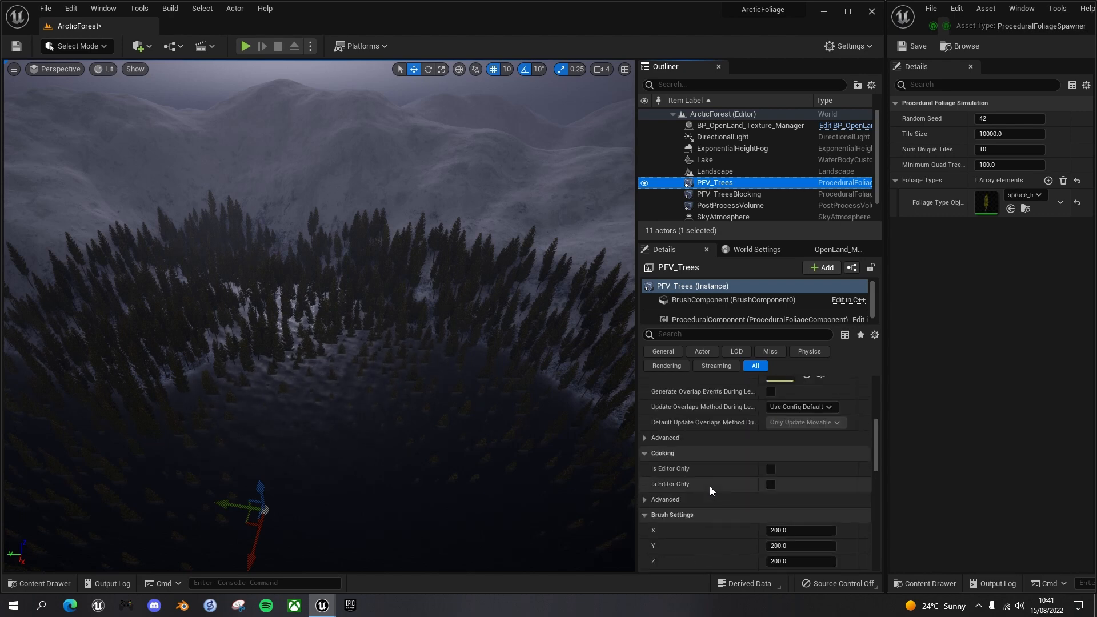
pyautogui.click(719, 195)
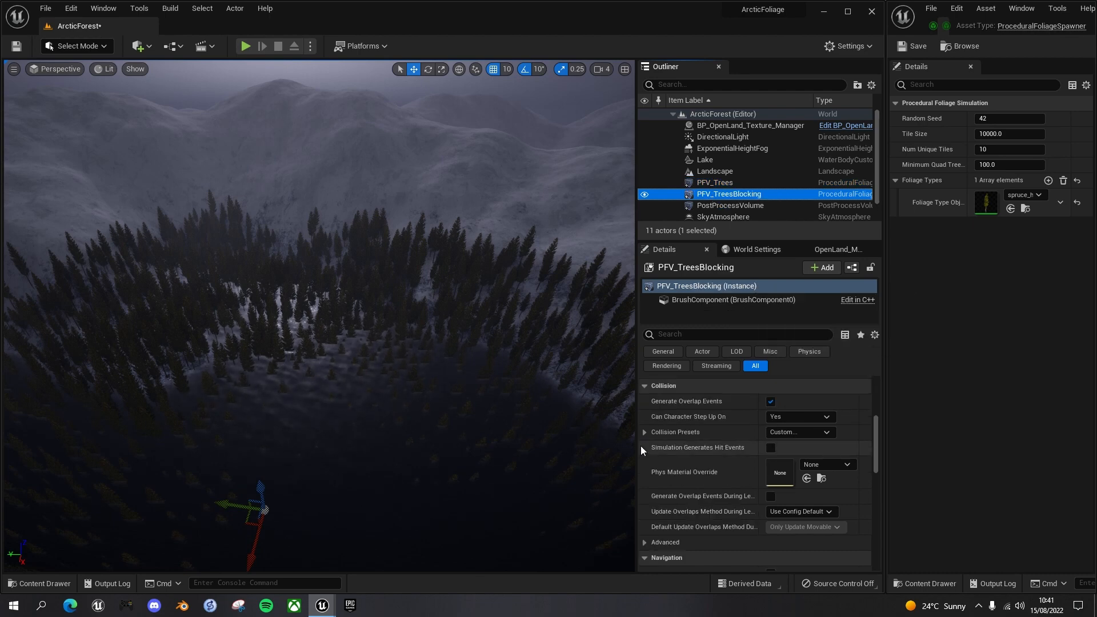
pyautogui.scroll(-8, 667, 444)
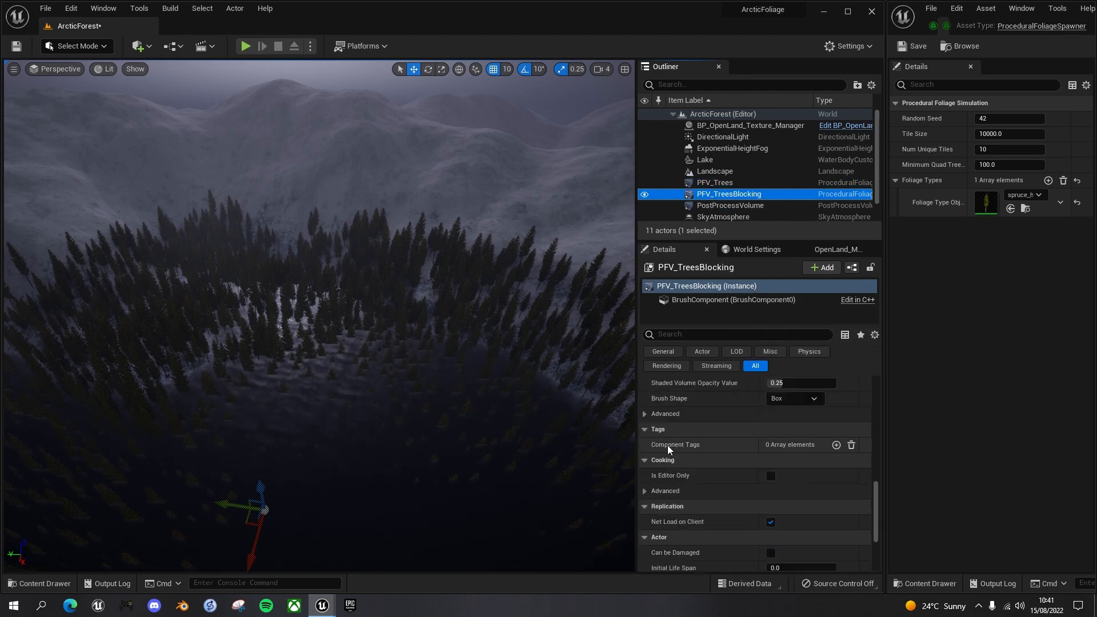
pyautogui.scroll(-5, 667, 444)
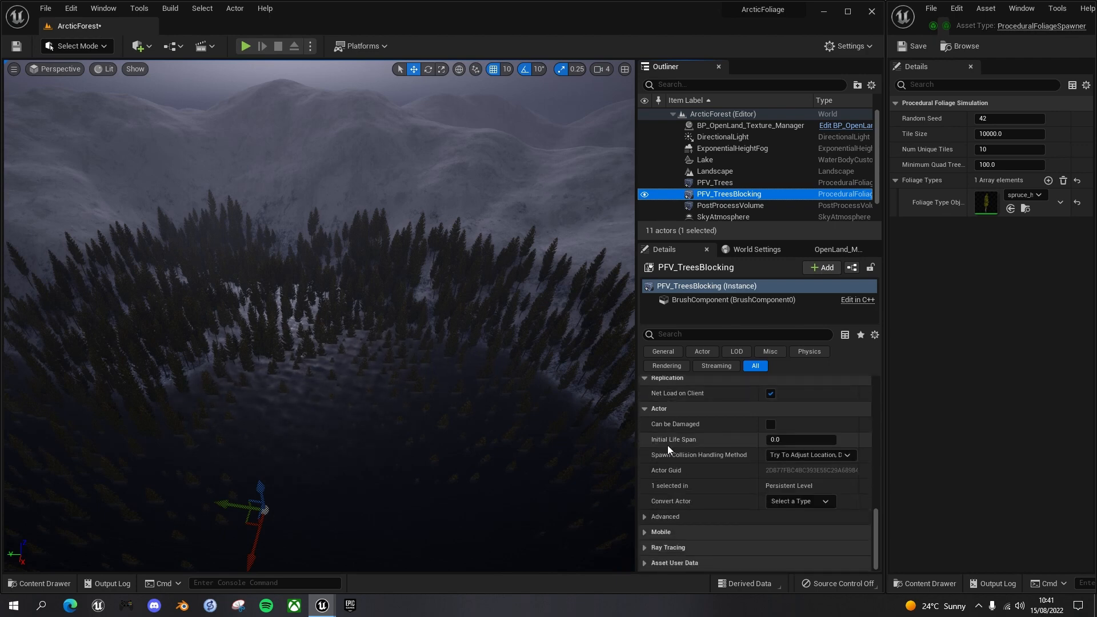
pyautogui.scroll(10, 667, 444)
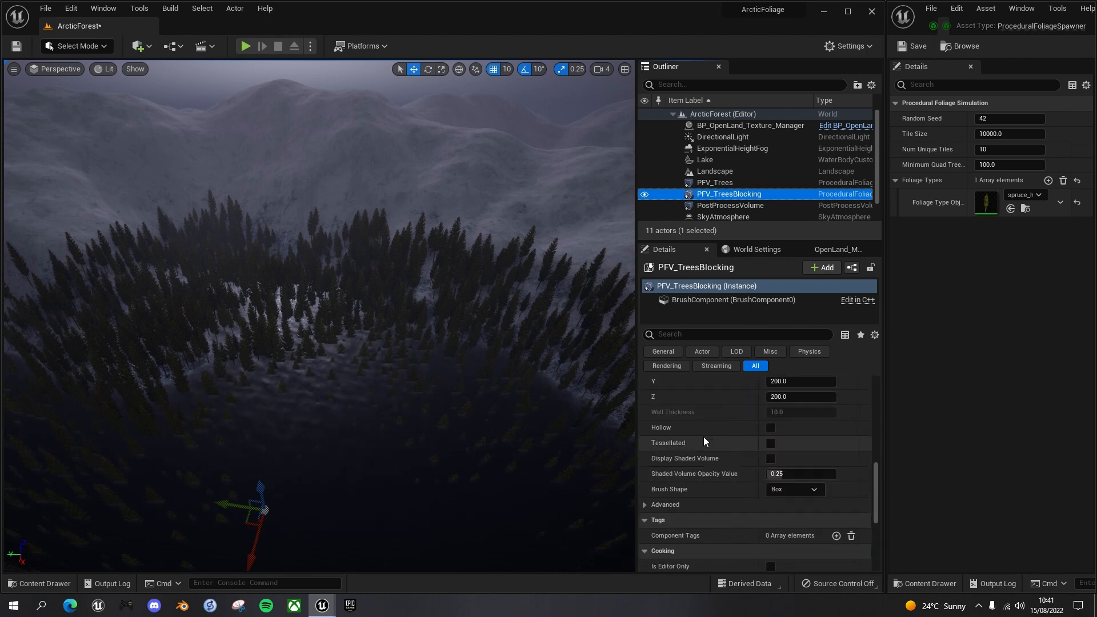
pyautogui.scroll(4, 703, 437)
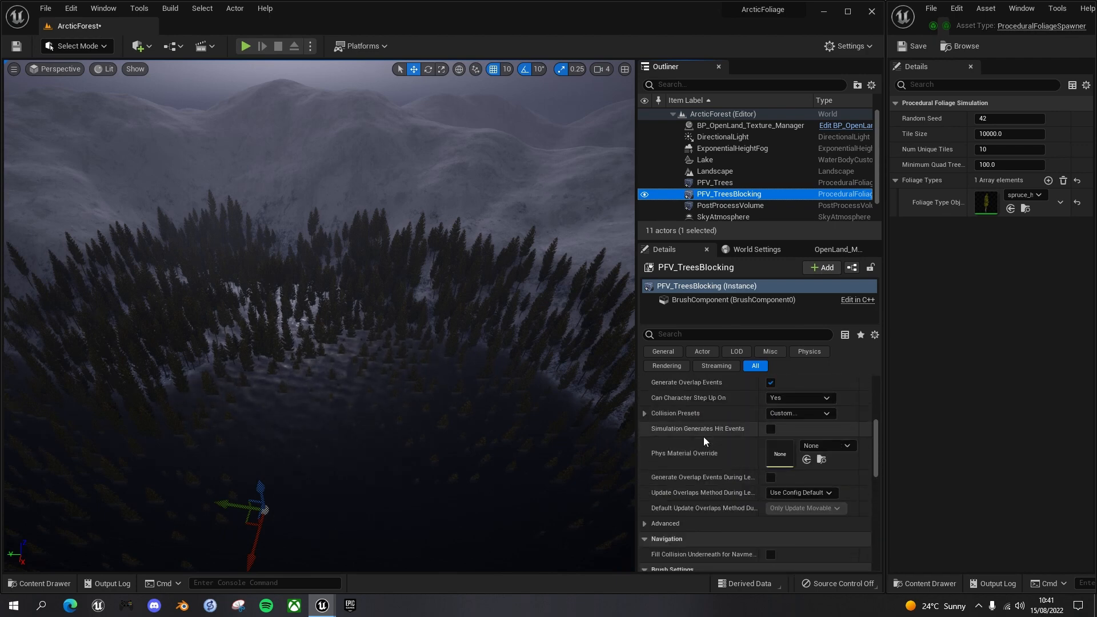
pyautogui.scroll(5, 673, 453)
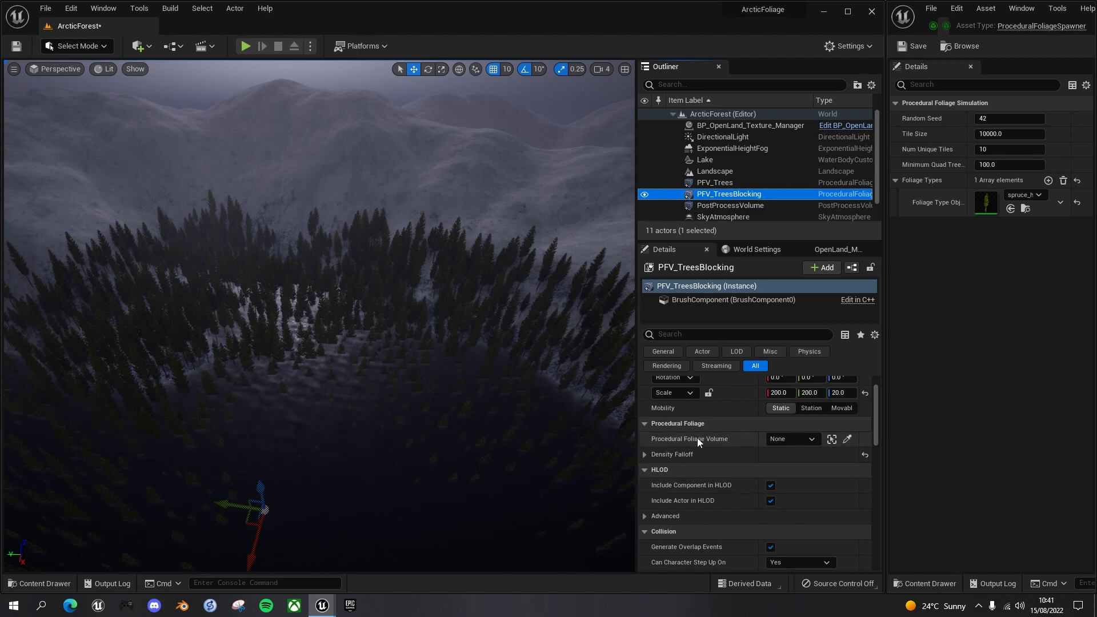
pyautogui.click(811, 438)
pyautogui.click(823, 307)
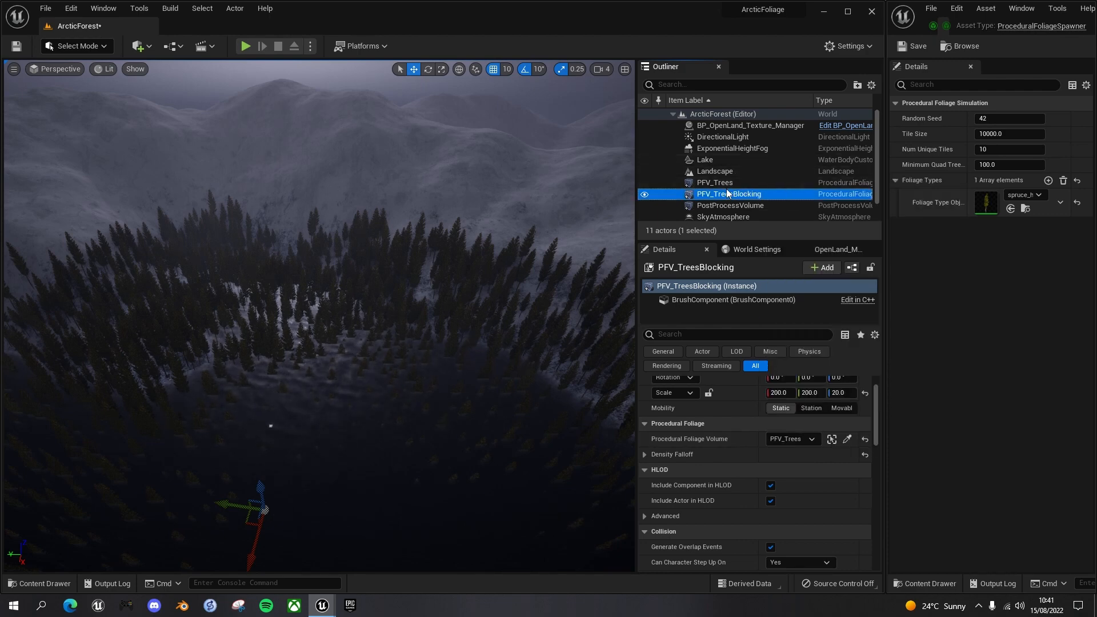
# Step: Resimulate the procedural foliage of PFV_Trees with the blocking volume assigned and check the trees on the dark slope
pyautogui.click(715, 184)
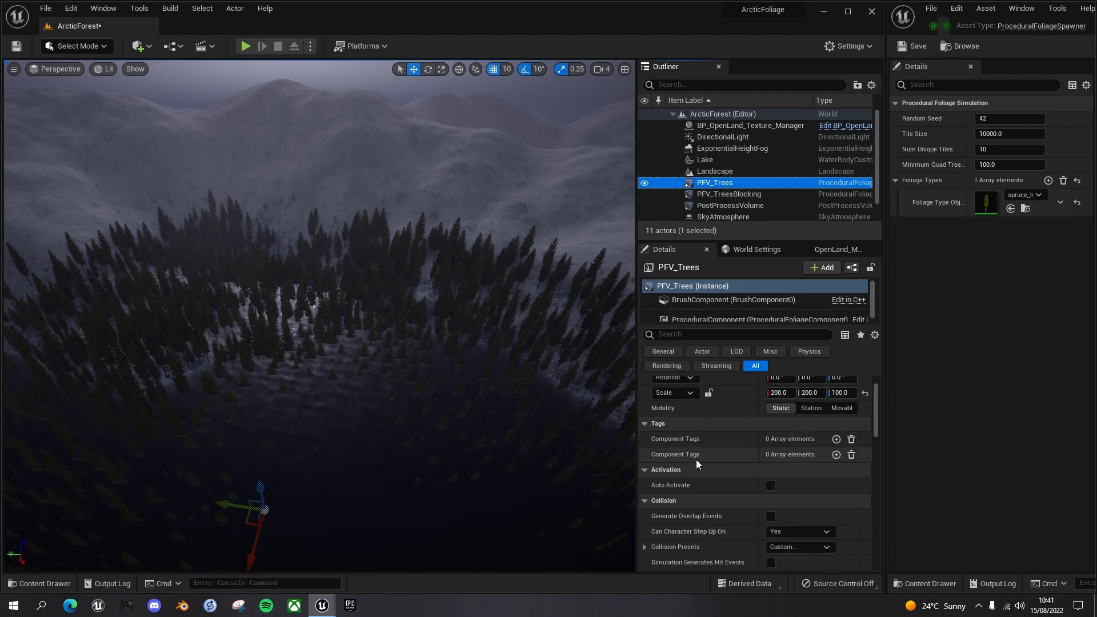
pyautogui.scroll(-5, 696, 459)
pyautogui.scroll(-8, 696, 460)
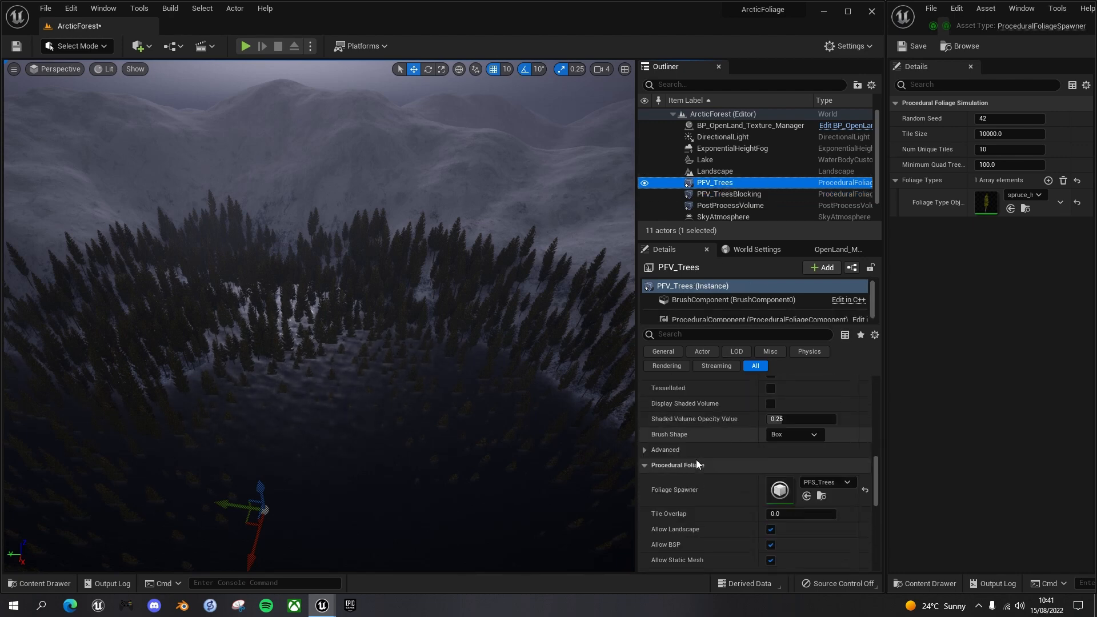
pyautogui.click(793, 528)
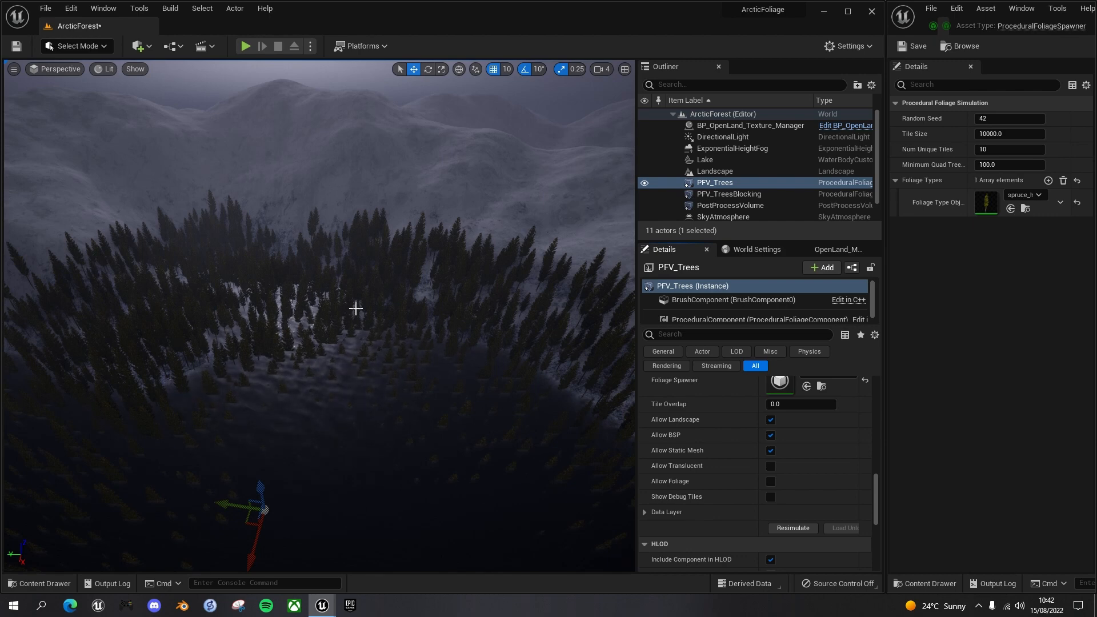
pyautogui.moveTo(319, 315); pyautogui.dragTo(326, 411, button='right')
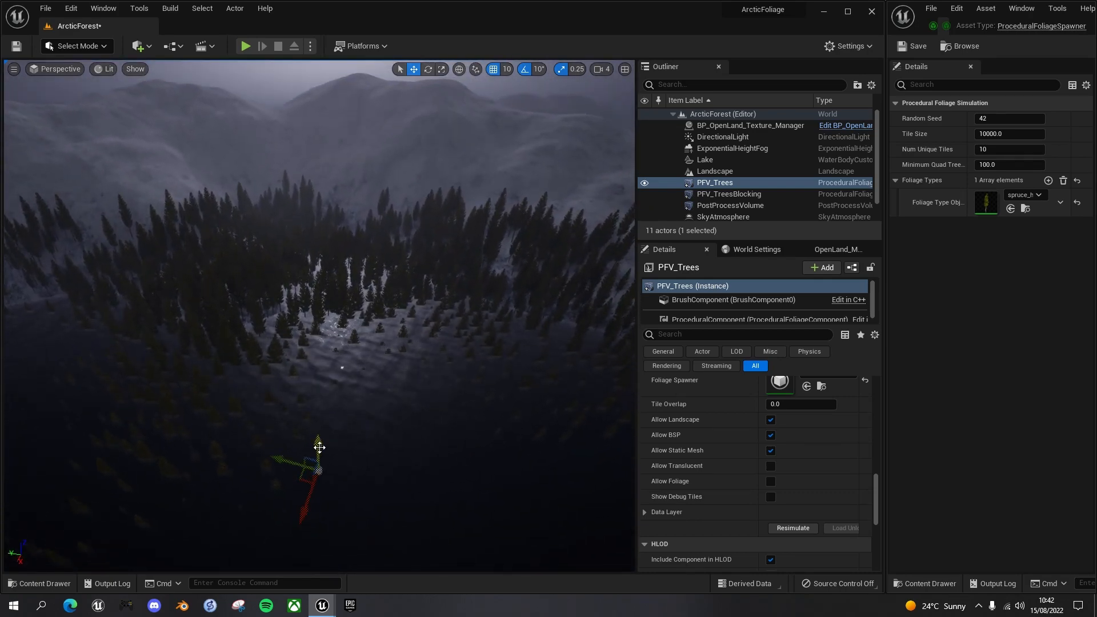
# Step: Raise PFV_TreesBlocking vertically above the dark low ground
pyautogui.click(726, 194)
pyautogui.moveTo(316, 446); pyautogui.dragTo(329, 374)
pyautogui.moveTo(344, 263)
pyautogui.mouseDown()
pyautogui.moveTo(360, 186)
pyautogui.moveTo(354, 251)
pyautogui.mouseUp()
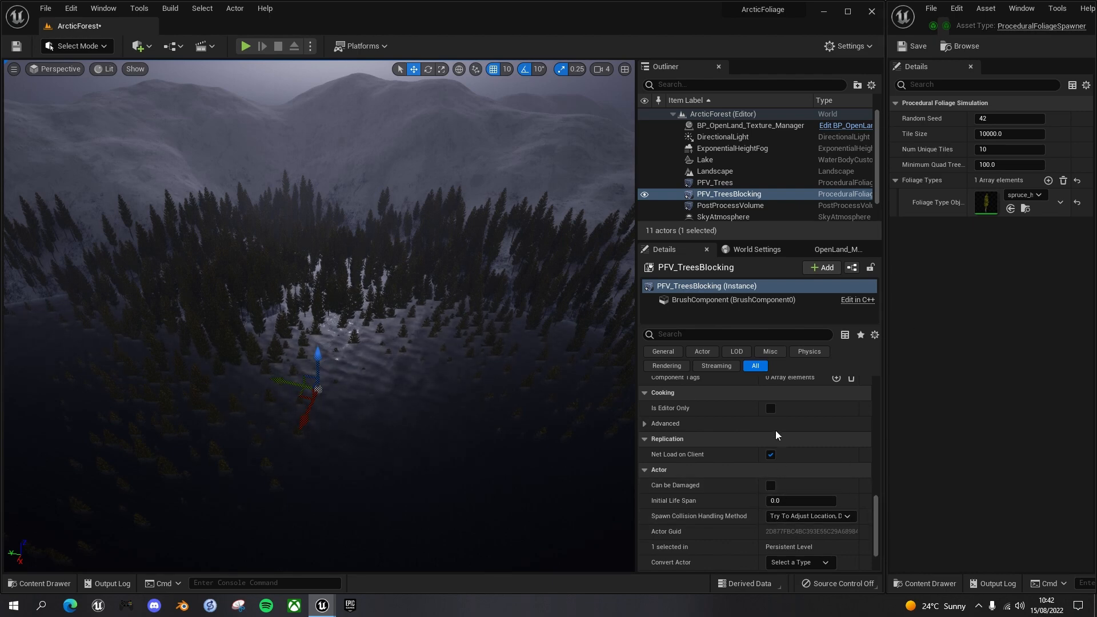
# Step: Resimulate PFV_Trees with the raised blocking volume and inspect the spruces along the shore and their trunk bases
pyautogui.click(714, 182)
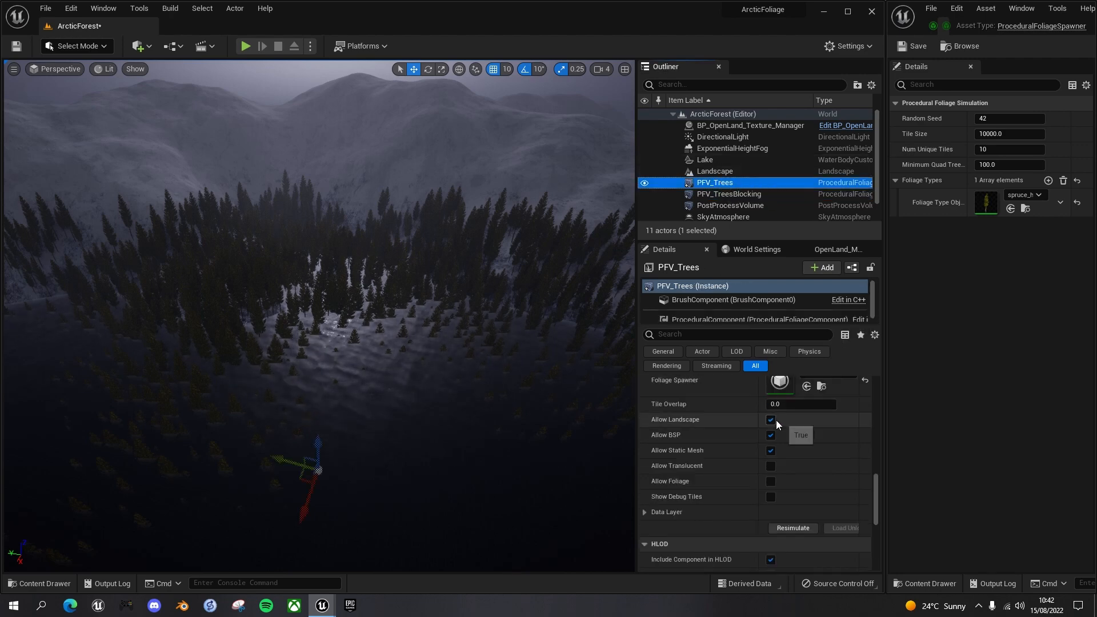
pyautogui.scroll(-2, 788, 457)
pyautogui.click(796, 455)
pyautogui.moveTo(413, 381); pyautogui.dragTo(314, 401, button='right')
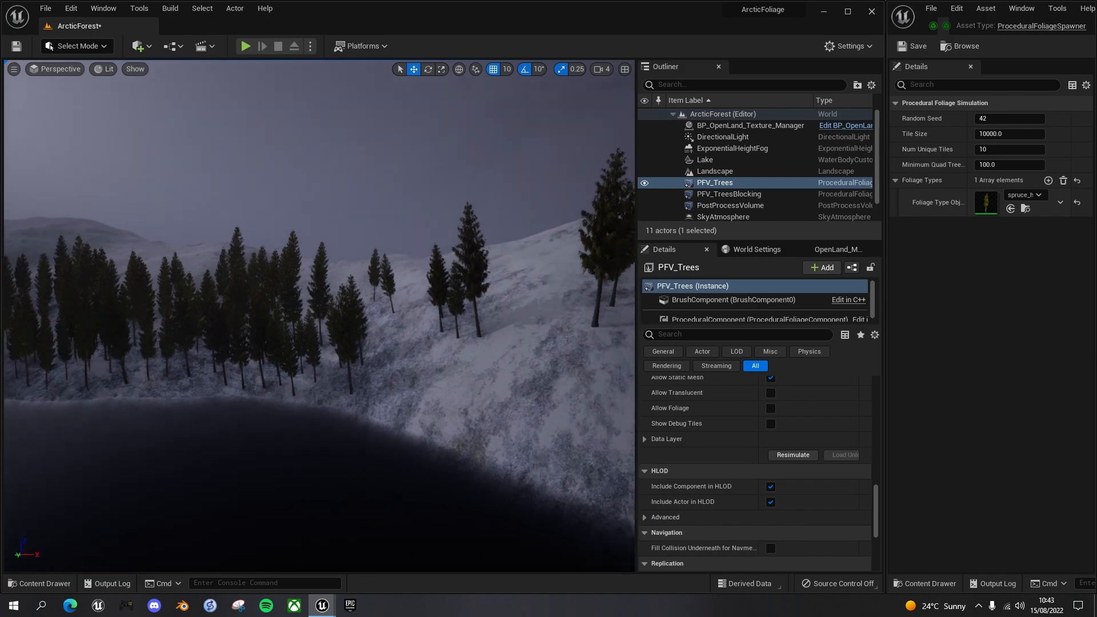
pyautogui.moveTo(314, 401); pyautogui.dragTo(412, 380, button='right')
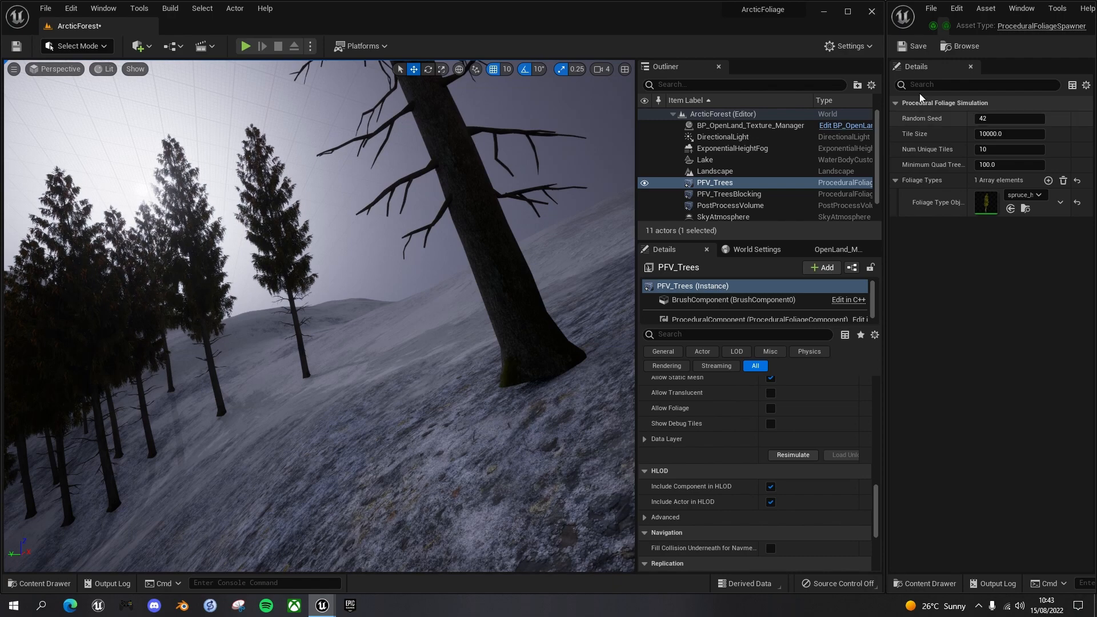
# Step: Set the spruce foliage type's Z Offset minimum and maximum to -15 and resimulate PFV_Trees
pyautogui.click(930, 27)
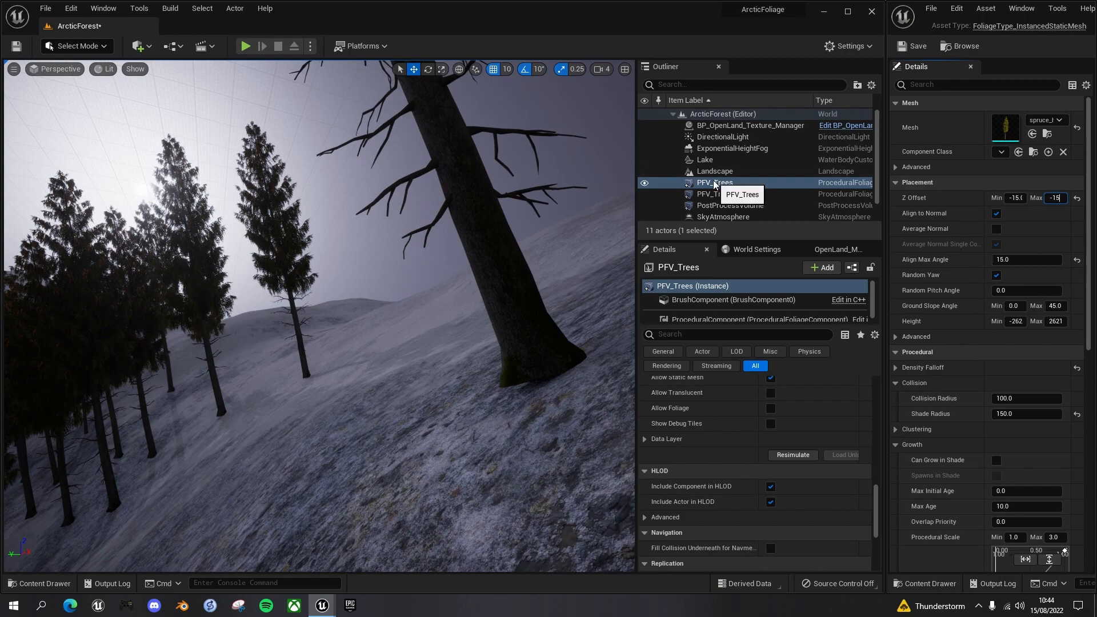
pyautogui.click(803, 460)
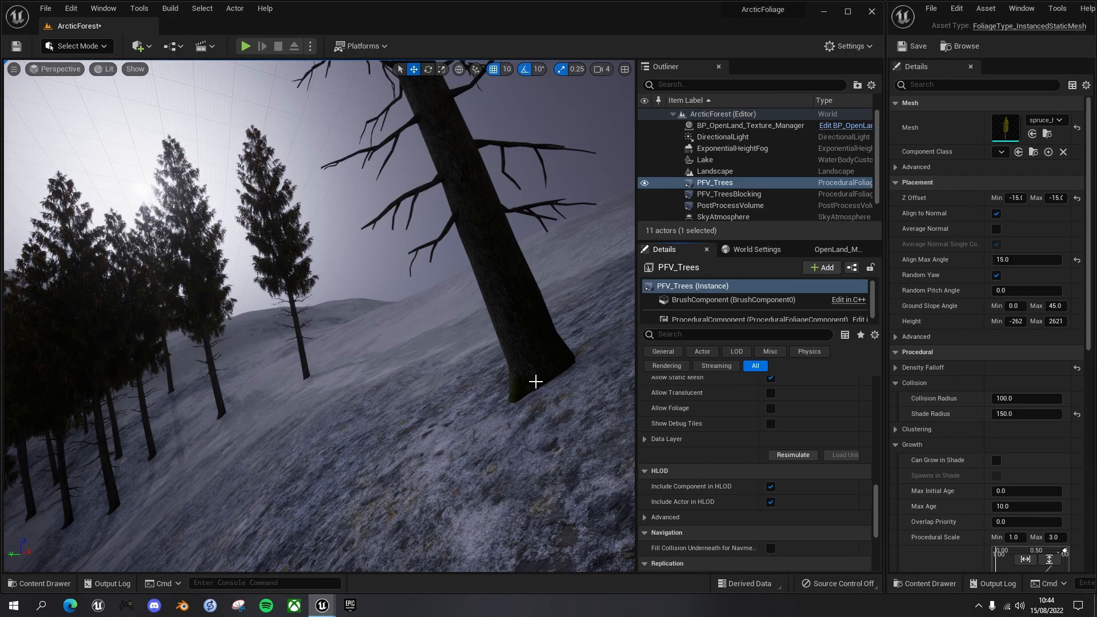
# Step: Examine how the lowered spruce trunks meet the snowy slope and how the trees are spread along the lake shore
pyautogui.moveTo(562, 442); pyautogui.dragTo(474, 451, button='right')
pyautogui.press('e')
pyautogui.press('s')
pyautogui.moveTo(319, 315); pyautogui.dragTo(557, 438, button='right')
pyautogui.press('w')
pyautogui.press('e')
pyautogui.press('e')
pyautogui.press('s')
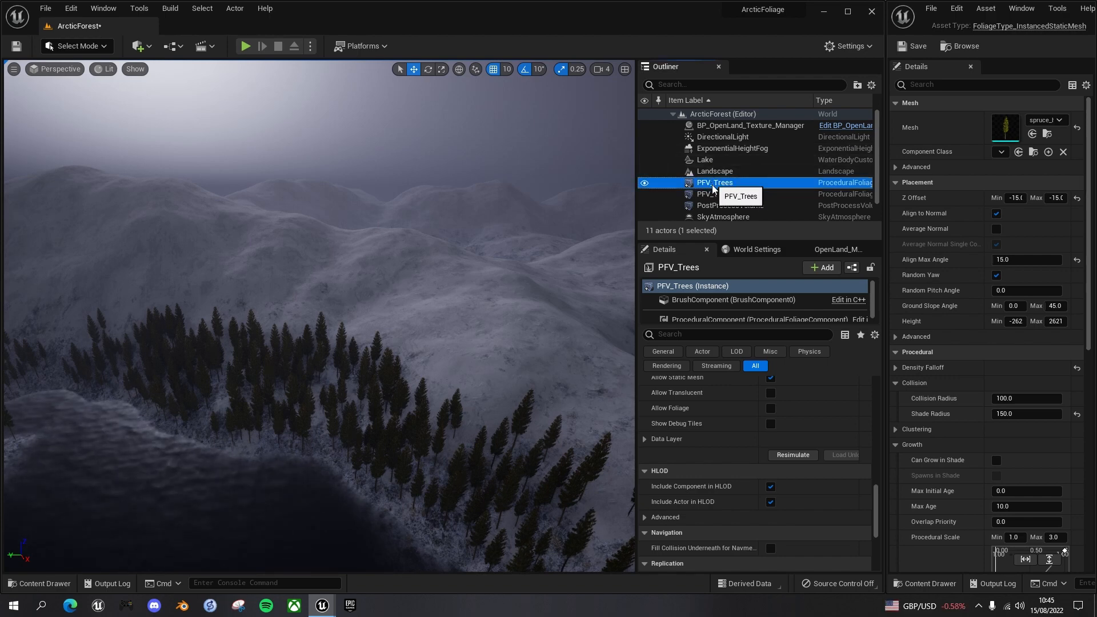
# Step: Set the X and Y location of PFV_Trees to 0
pyautogui.moveTo(875, 515); pyautogui.dragTo(877, 357)
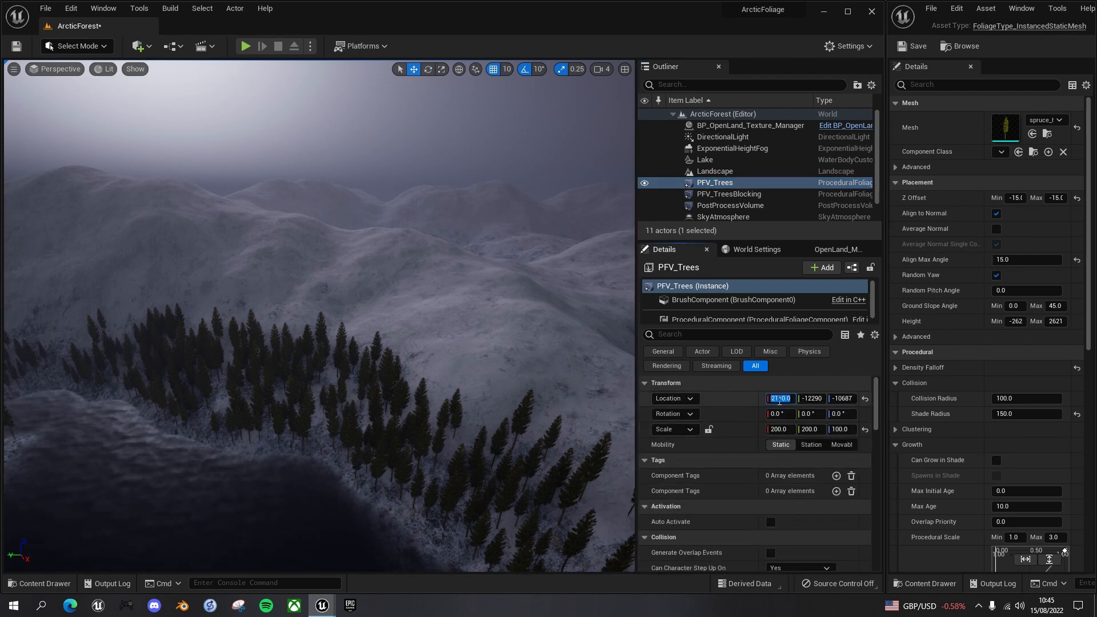
pyautogui.press('Tab')
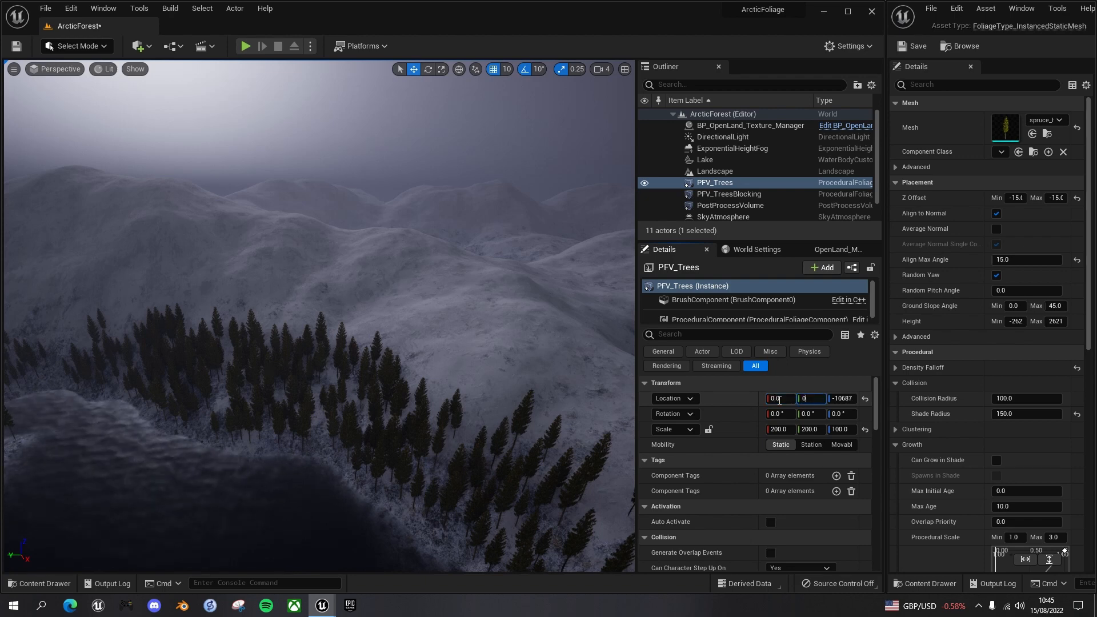
pyautogui.click(781, 430)
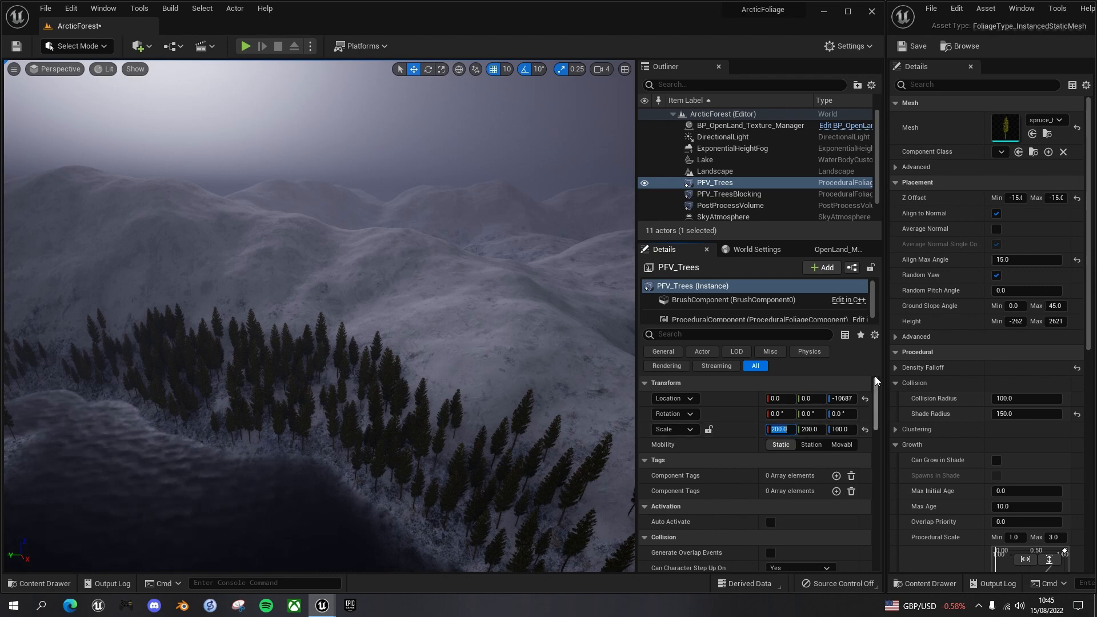
# Step: Set the X and Y scale of PFV_Trees to 2000 and resimulate the volume
pyautogui.write('2000')
pyautogui.press('Tab')
pyautogui.write('2000')
pyautogui.press('Return')
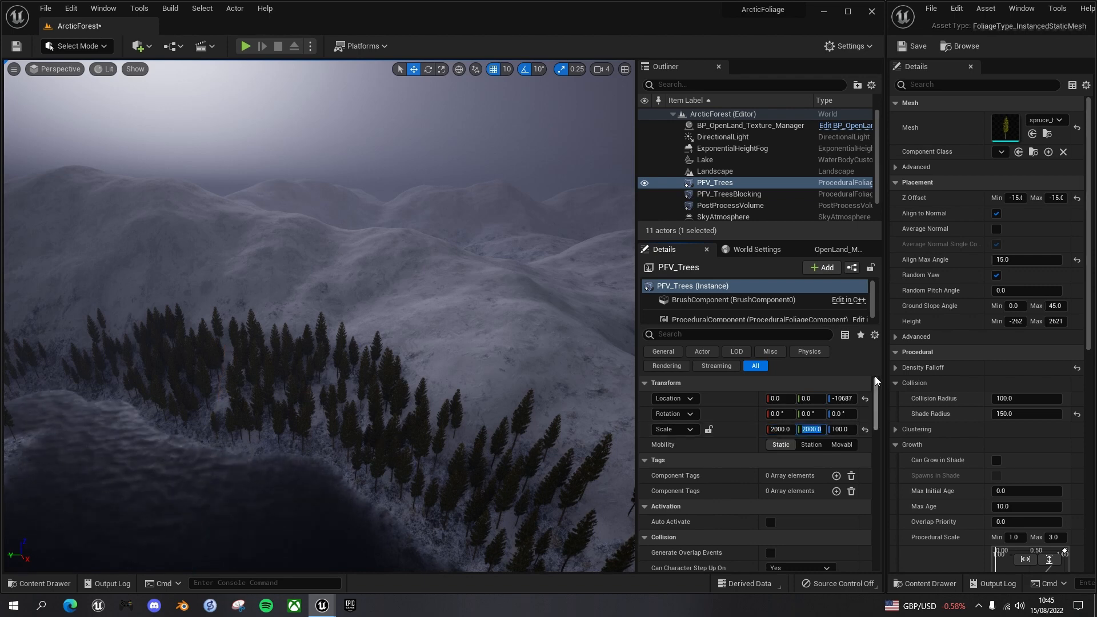
pyautogui.moveTo(477, 259); pyautogui.dragTo(445, 248, button='right')
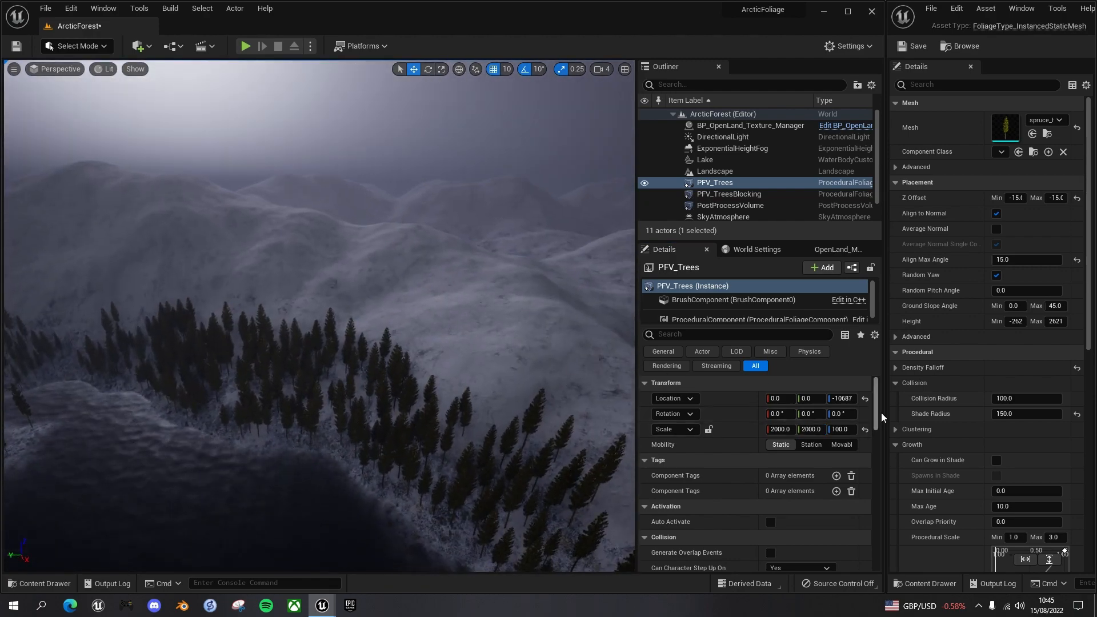
pyautogui.moveTo(875, 409); pyautogui.dragTo(867, 509)
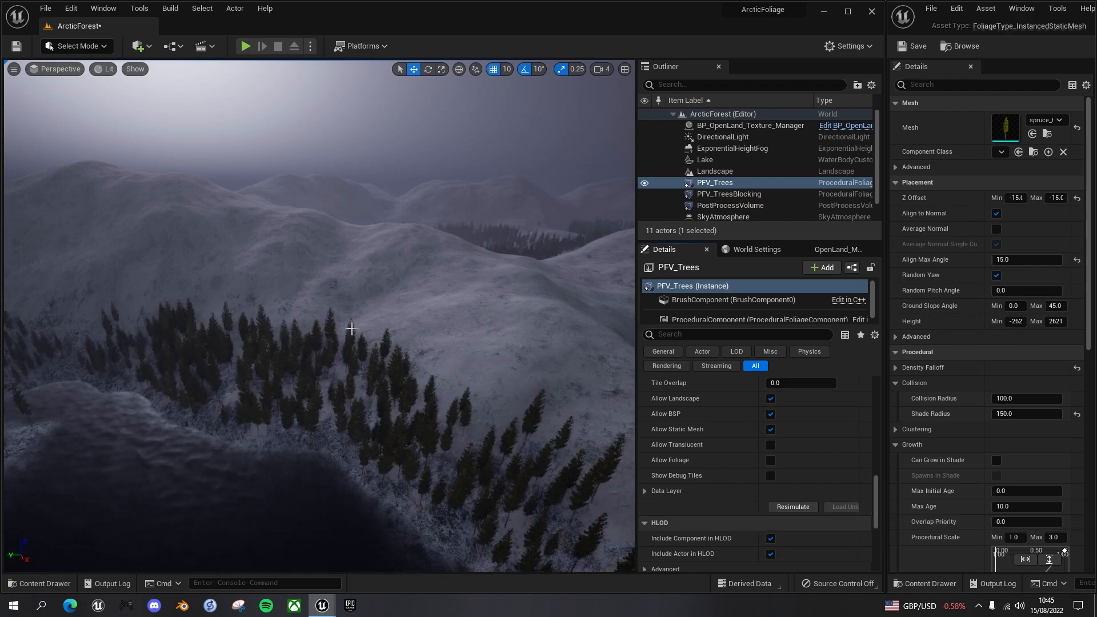
# Step: Examine how the spruces spread across the hills and valleys of the enlarged volume, including gaps and repetition in the forest
pyautogui.press('w')
pyautogui.moveTo(586, 320); pyautogui.dragTo(680, 323, button='right')
pyautogui.moveTo(586, 321); pyautogui.dragTo(648, 286, button='right')
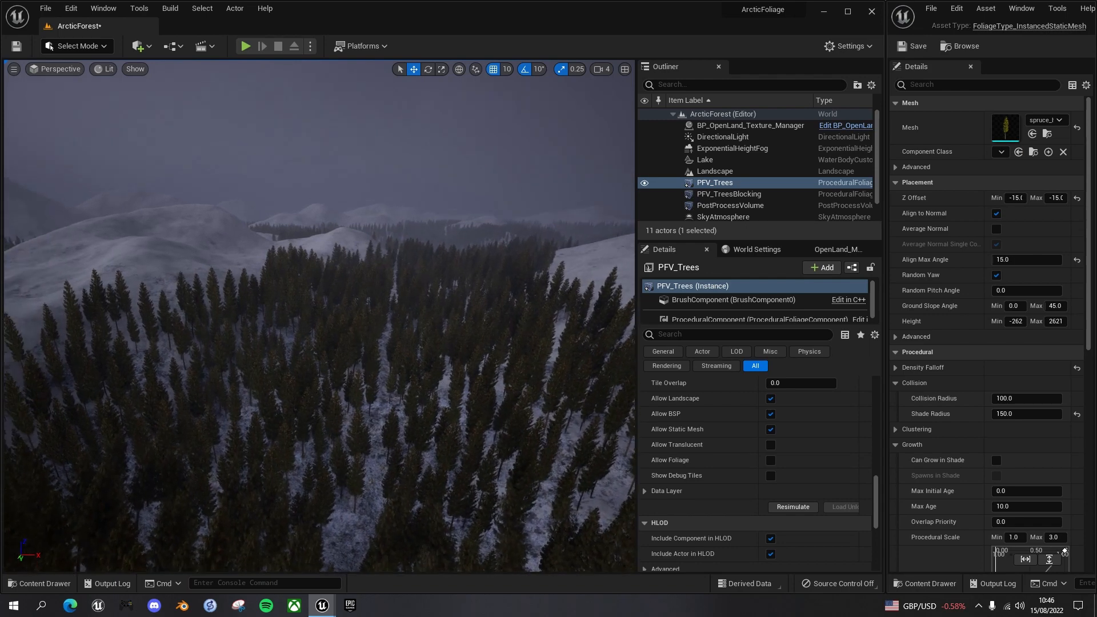
pyautogui.moveTo(320, 315)
pyautogui.mouseDown(button='right')
pyautogui.moveTo(321, 335)
pyautogui.moveTo(301, 319)
pyautogui.mouseUp(button='right')
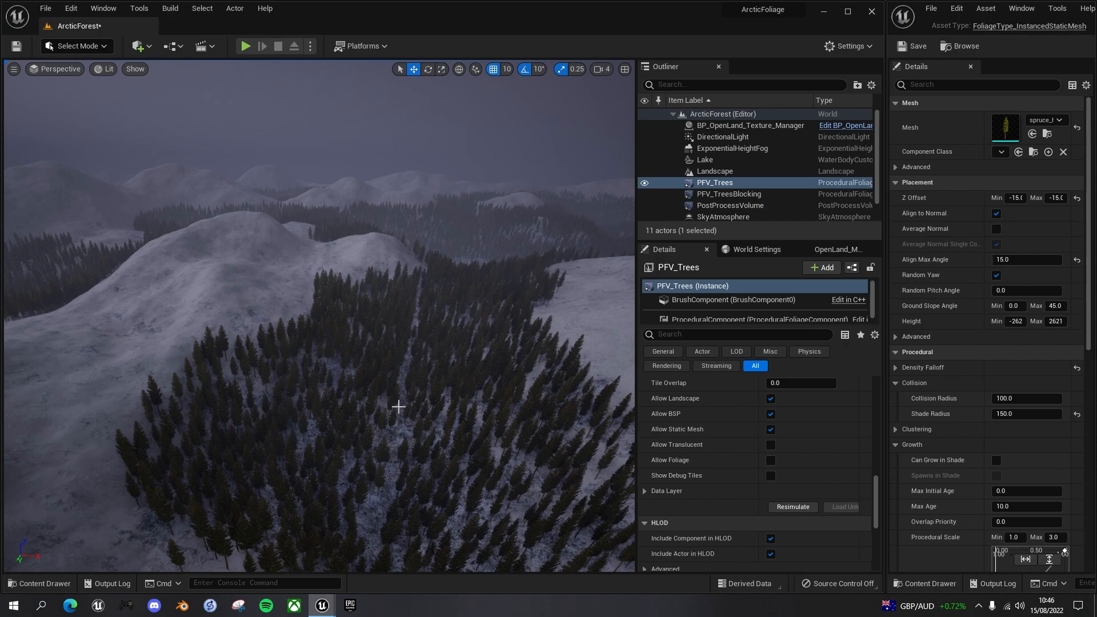
pyautogui.moveTo(434, 395); pyautogui.dragTo(427, 372, button='right')
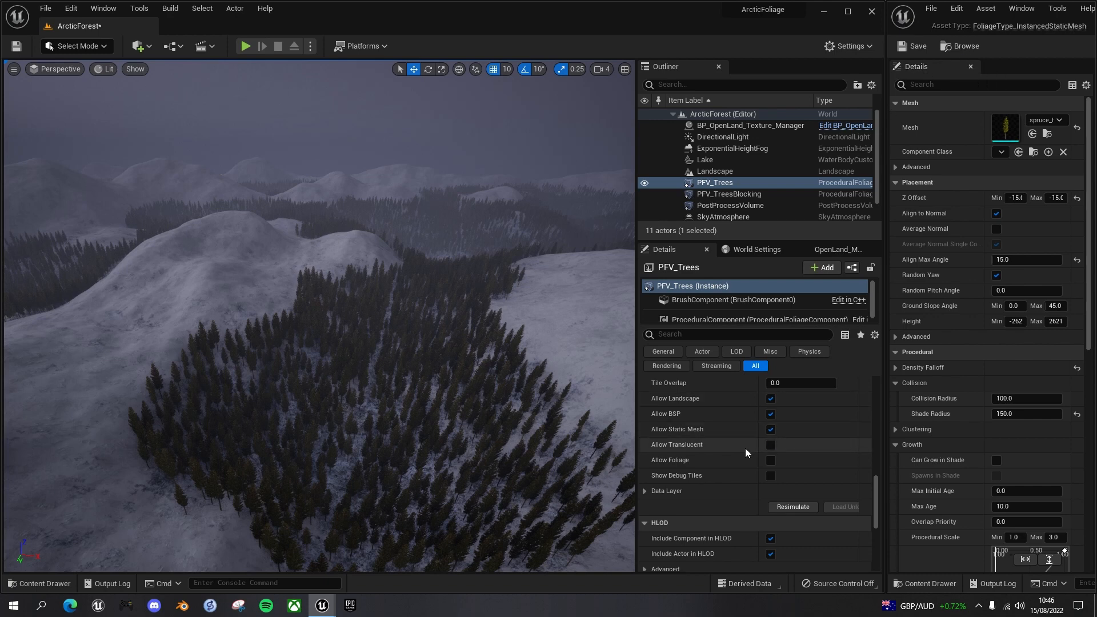
# Step: Open the PFS_Trees foliage spawner assigned to PFV_Trees from the ProceduralFoliage folder
pyautogui.scroll(-2, 728, 470)
pyautogui.scroll(4, 727, 470)
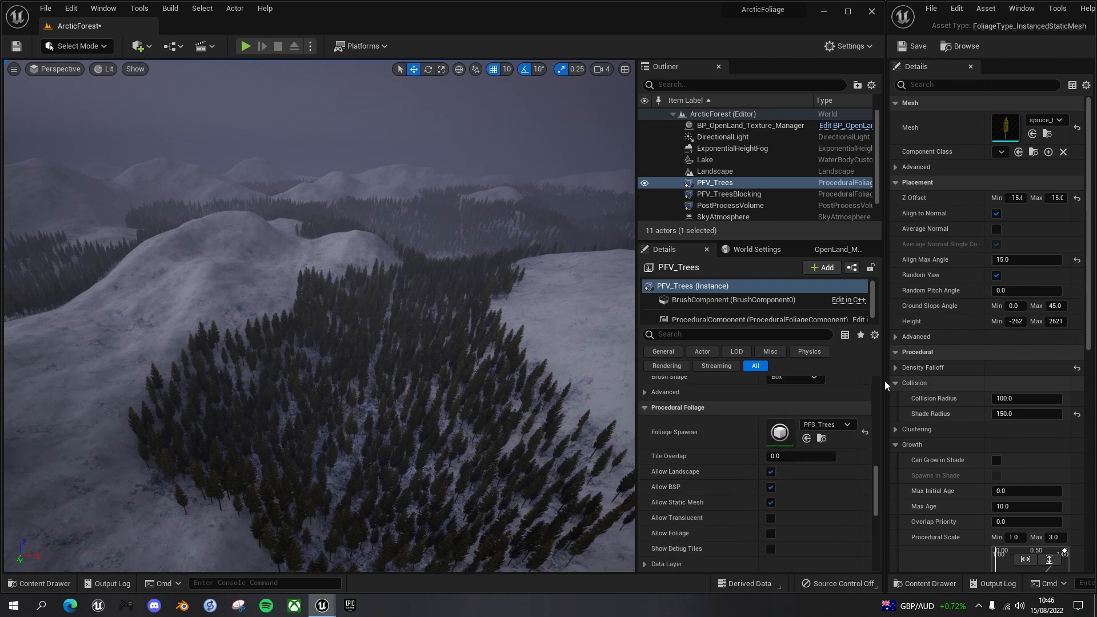
pyautogui.click(821, 439)
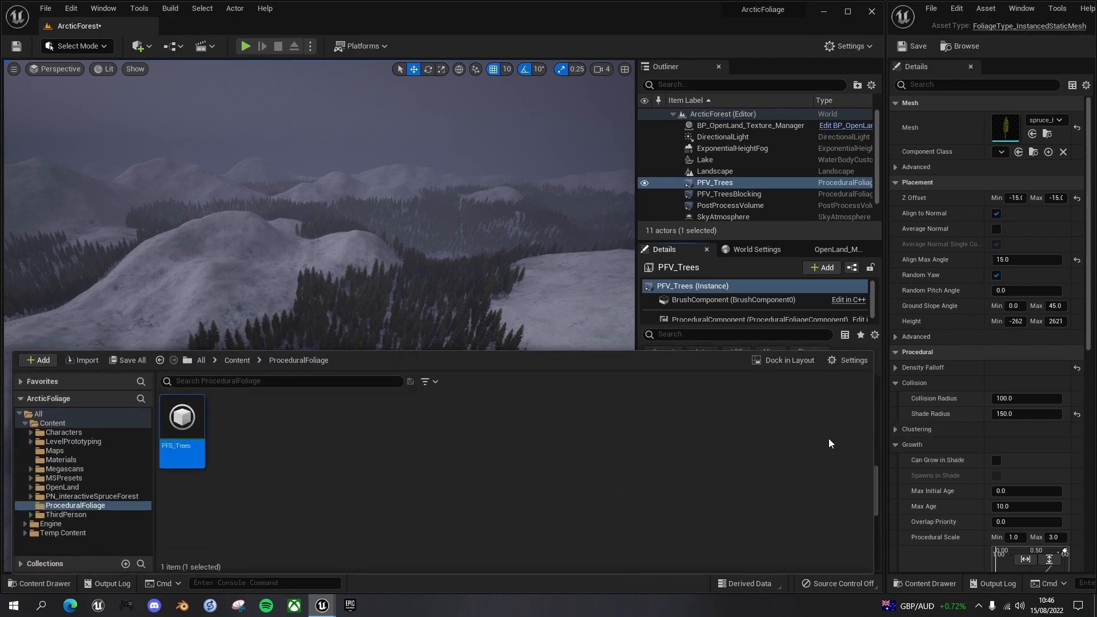
pyautogui.doubleClick(176, 422)
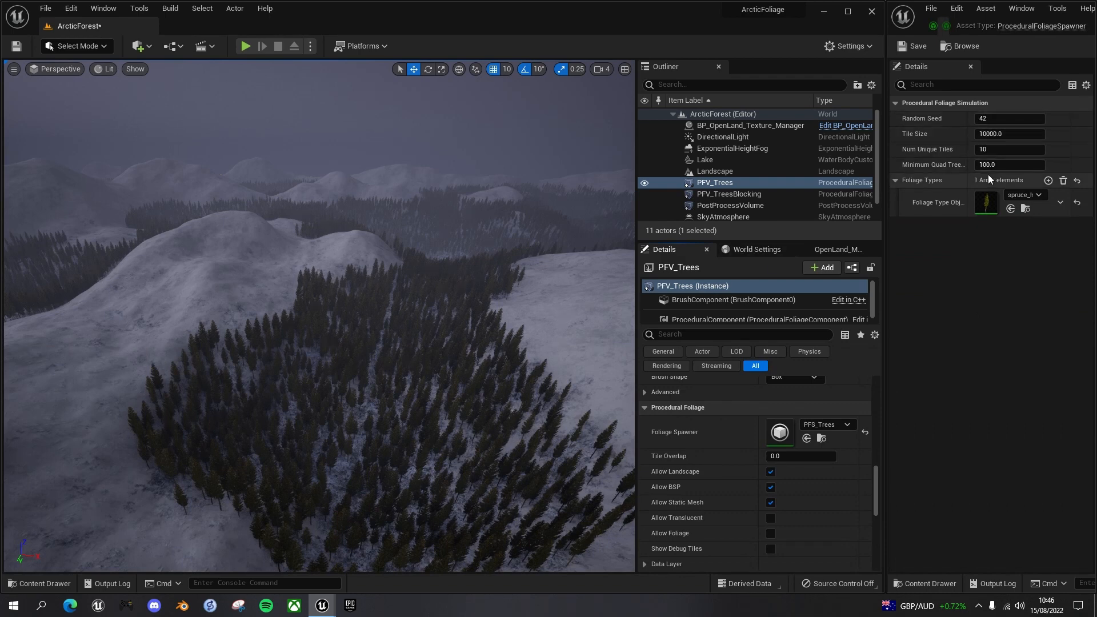
# Step: Set the spawner's Tile Size to 40000, resimulate PFV_Trees and inspect the regenerated forest around the lake
pyautogui.click(983, 134)
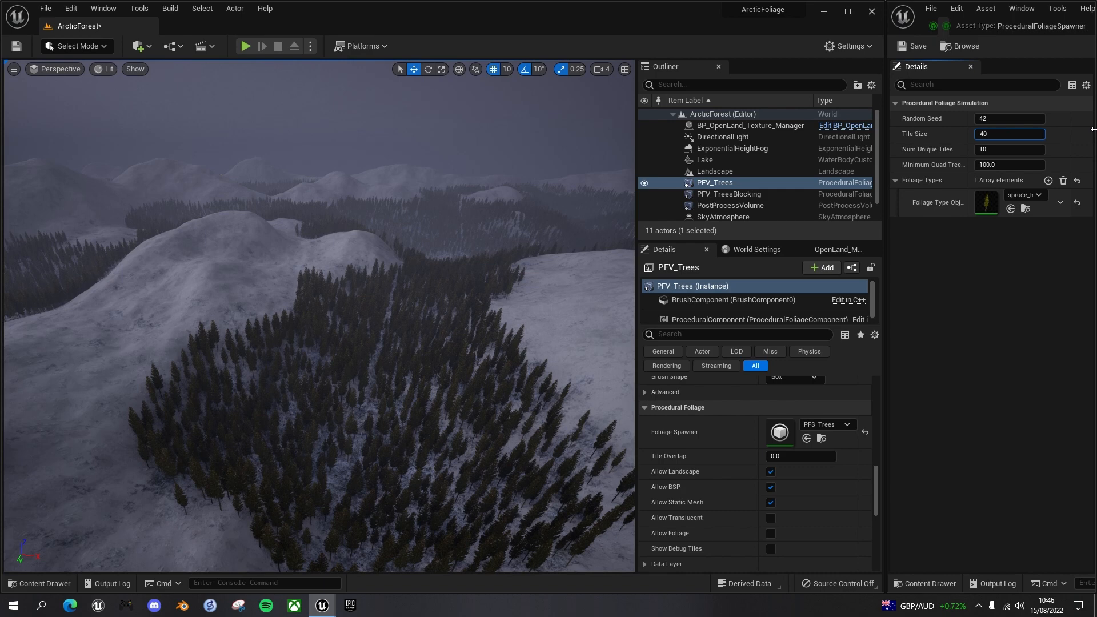
pyautogui.press('Return')
pyautogui.scroll(-2, 679, 484)
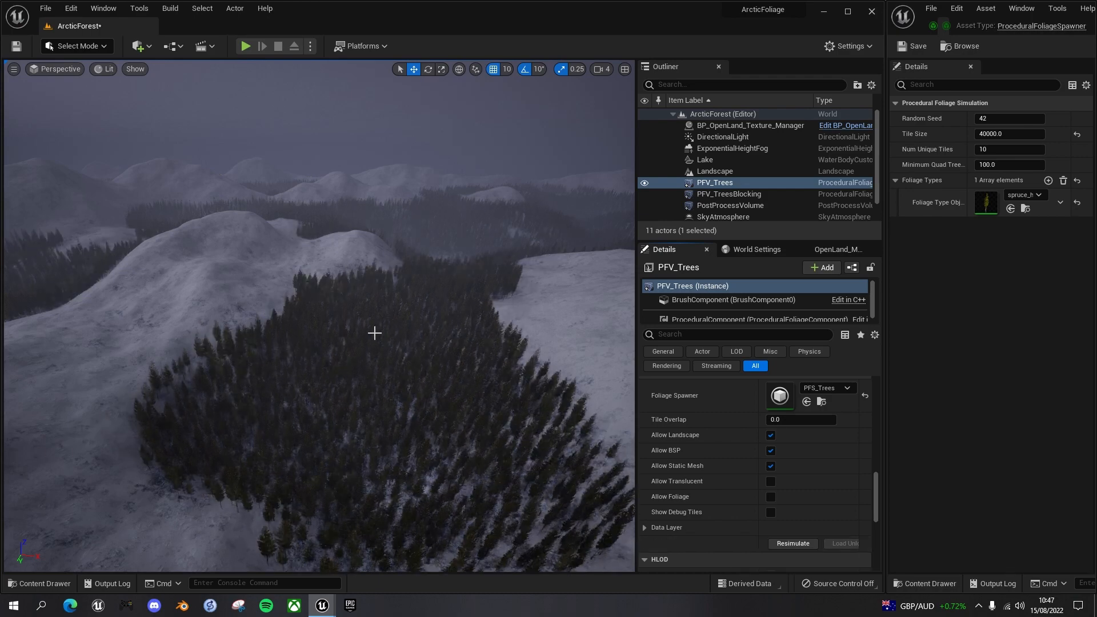
pyautogui.moveTo(406, 338); pyautogui.dragTo(479, 302, button='right')
pyautogui.press('w')
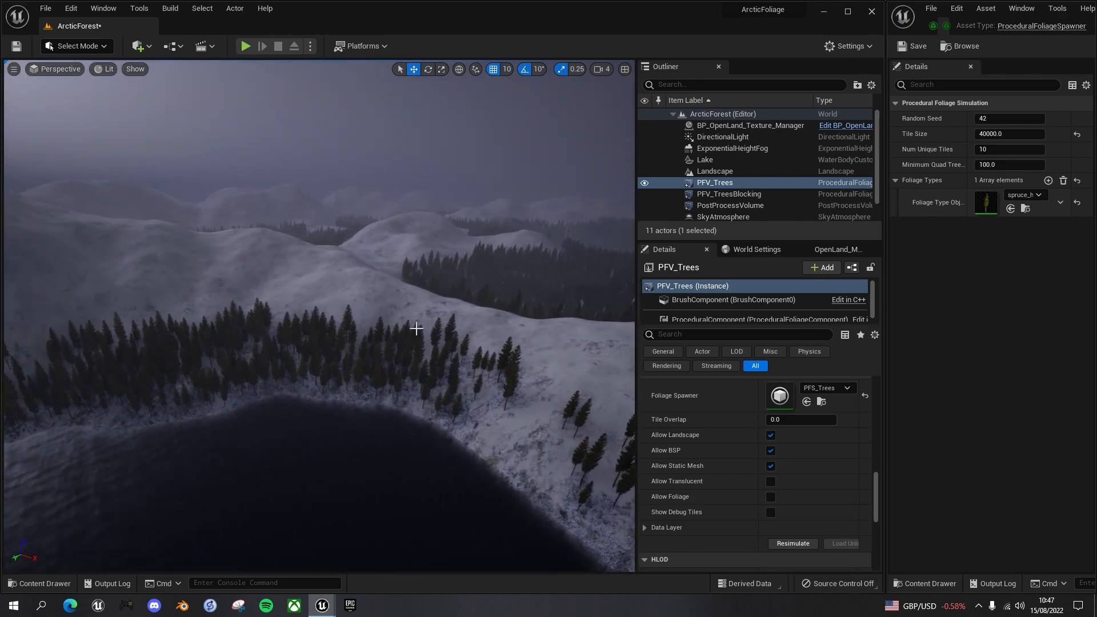
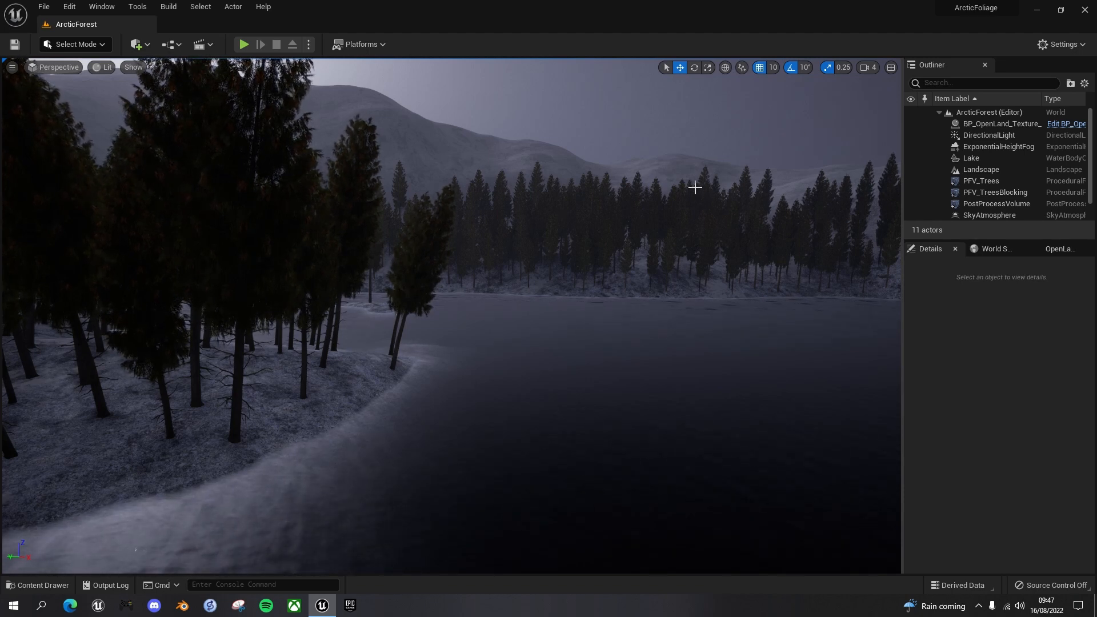
# Step: Browse the project content to the PN_interactiveSpruceForest/Meshes/half/high folder
pyautogui.hotkey('ctrl', 'space')
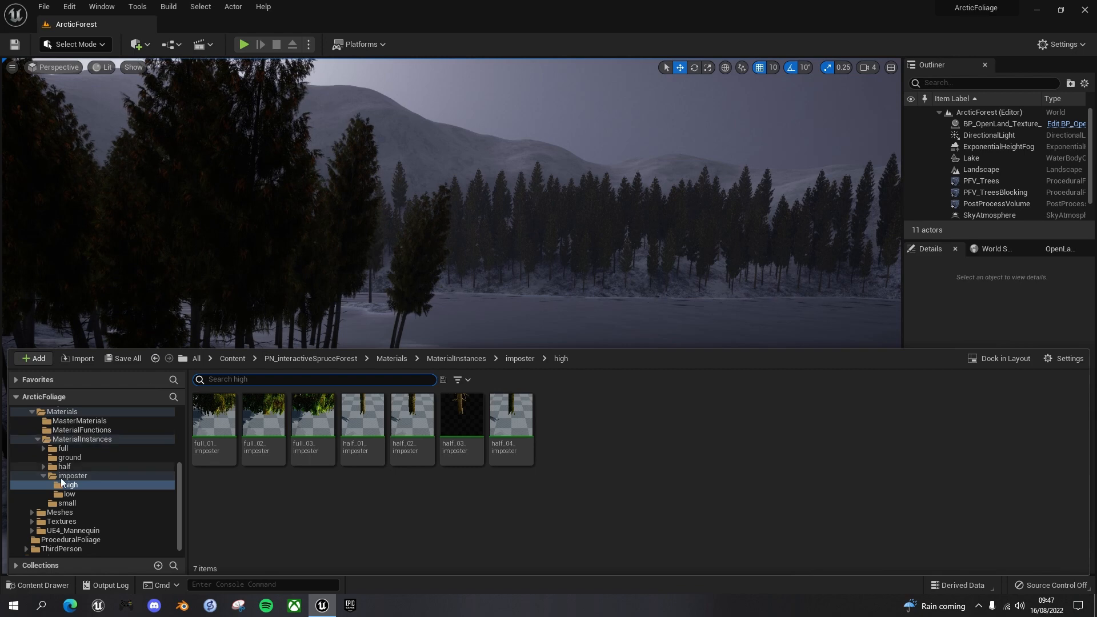
pyautogui.click(37, 439)
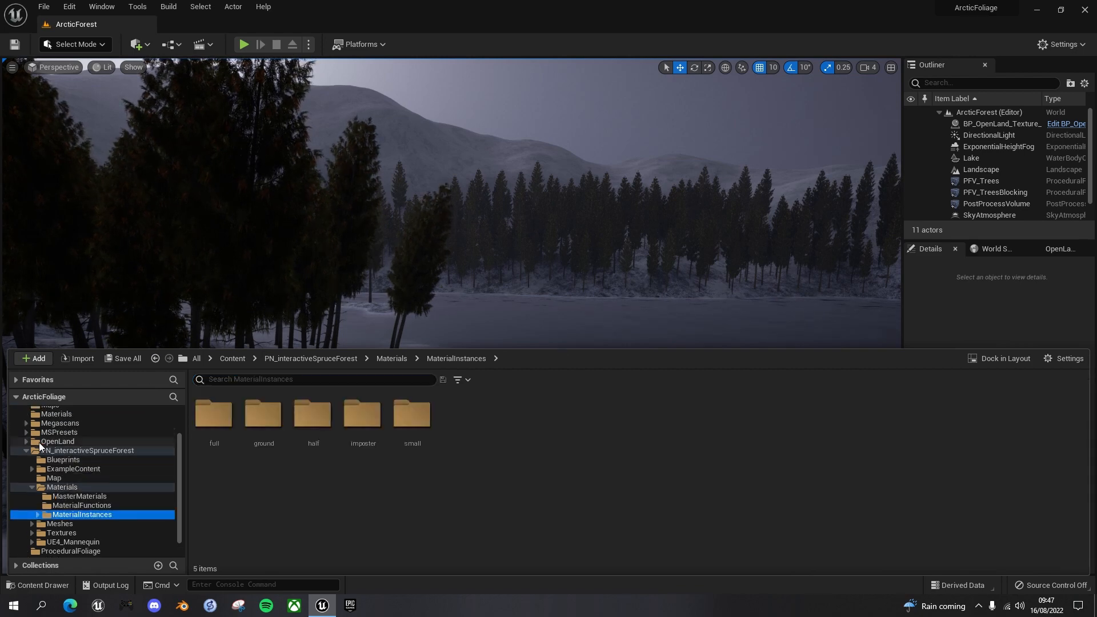
pyautogui.click(29, 471)
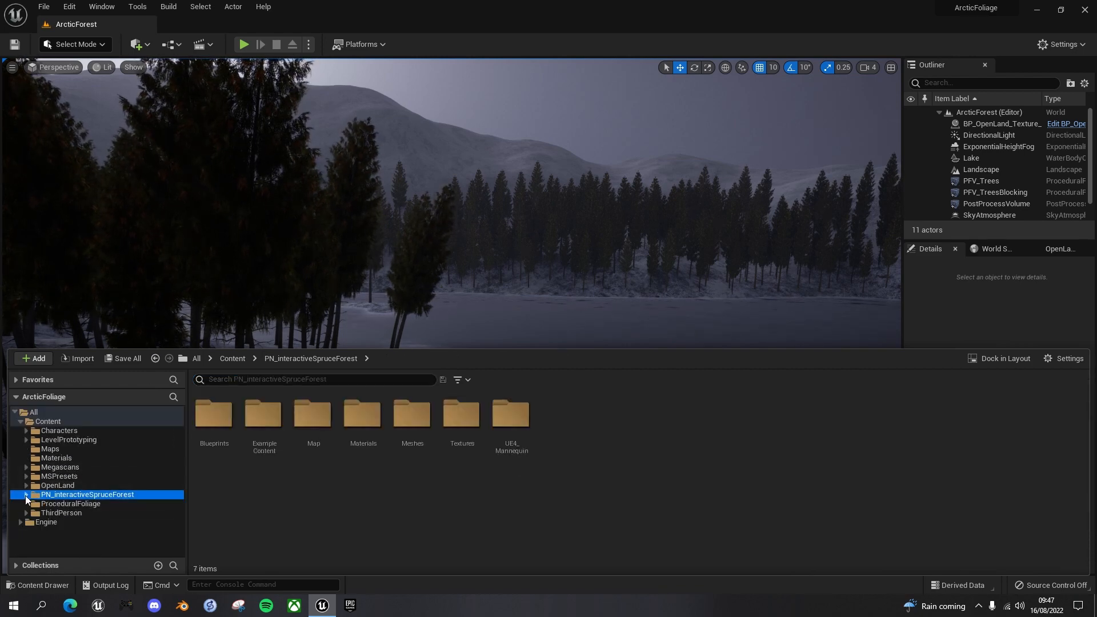
pyautogui.scroll(-3, 38, 492)
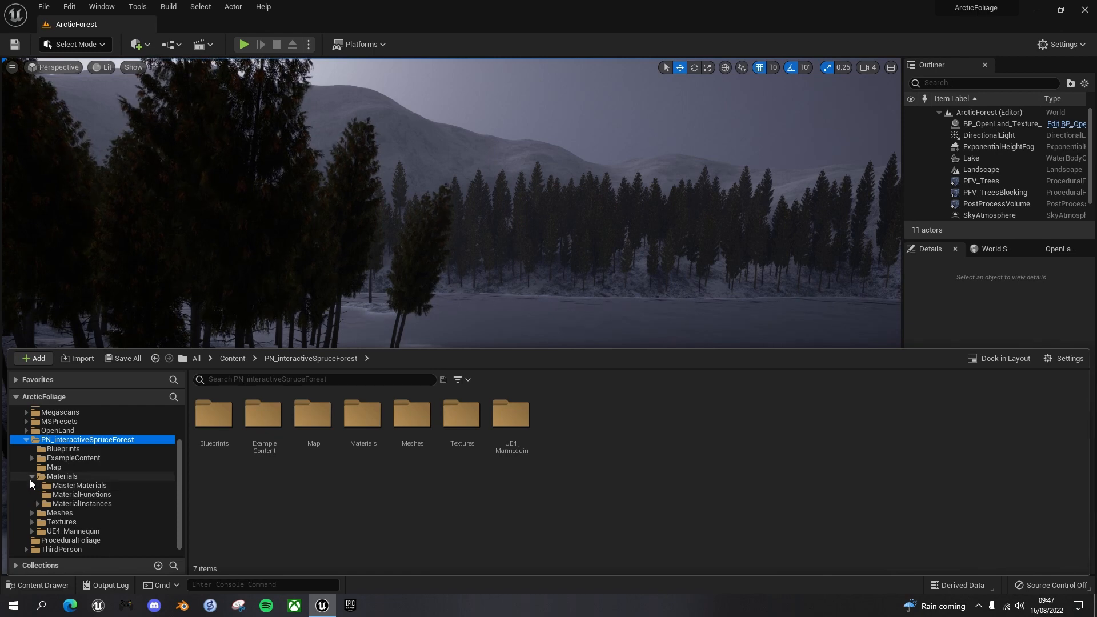
pyautogui.click(32, 478)
pyautogui.click(32, 505)
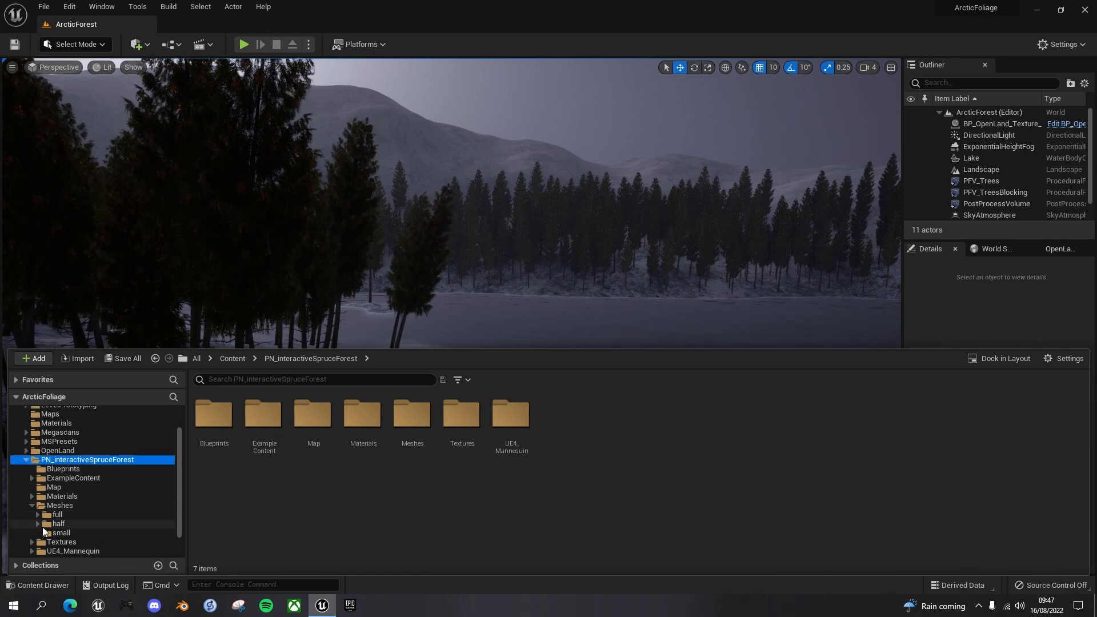
pyautogui.click(38, 524)
pyautogui.click(57, 533)
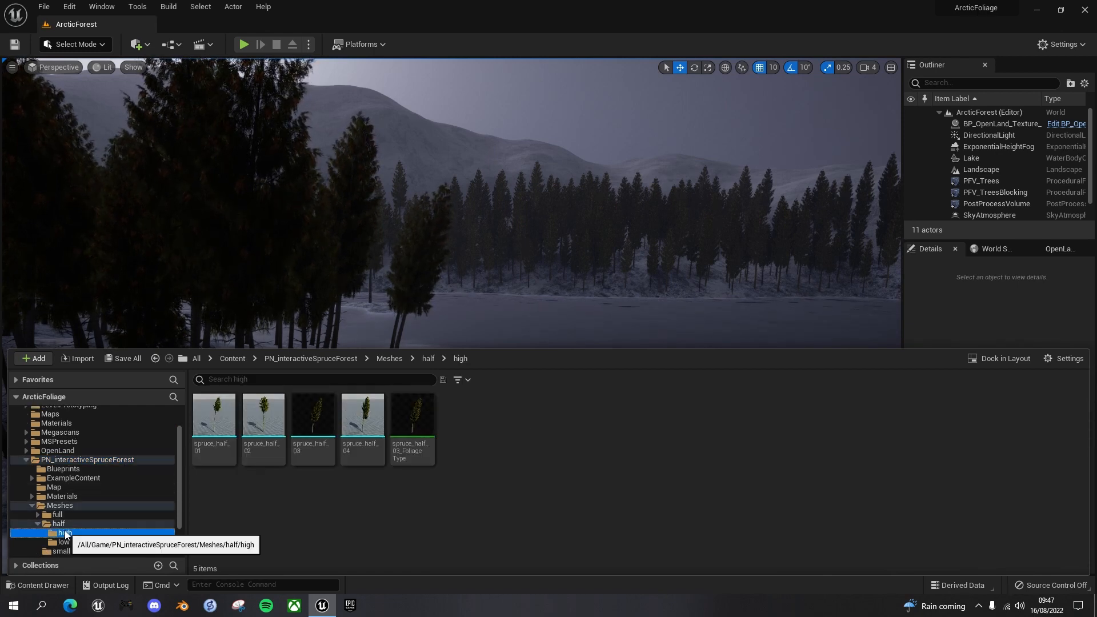
# Step: Open the spruce_half_03 static mesh and place its editor side by side with the level
pyautogui.moveTo(316, 416)
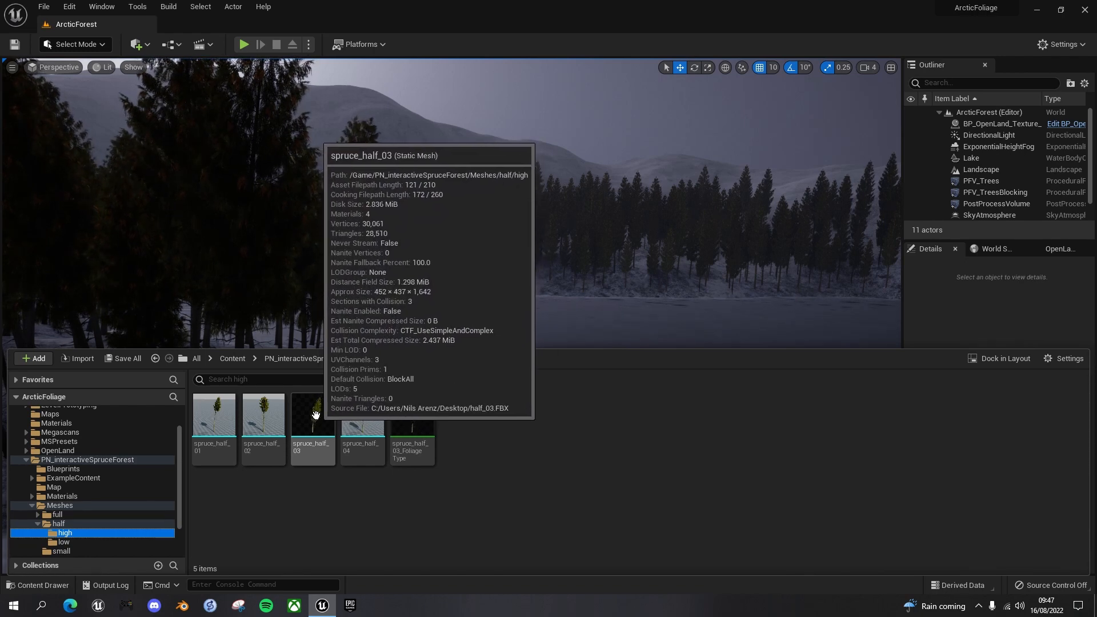
pyautogui.doubleClick(315, 415)
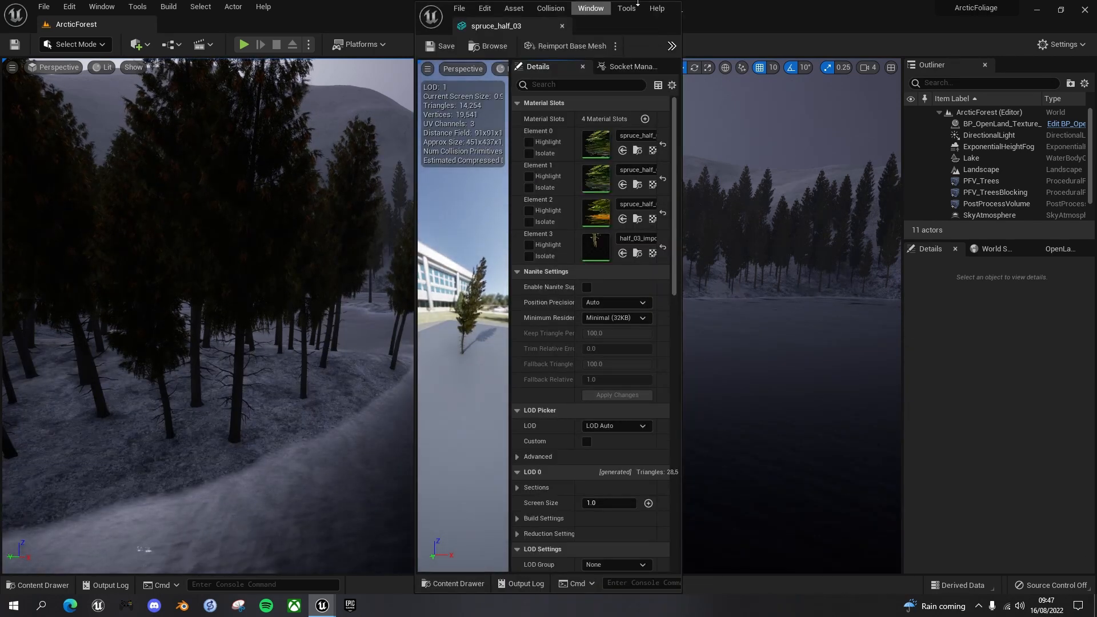
pyautogui.press('super+Right')
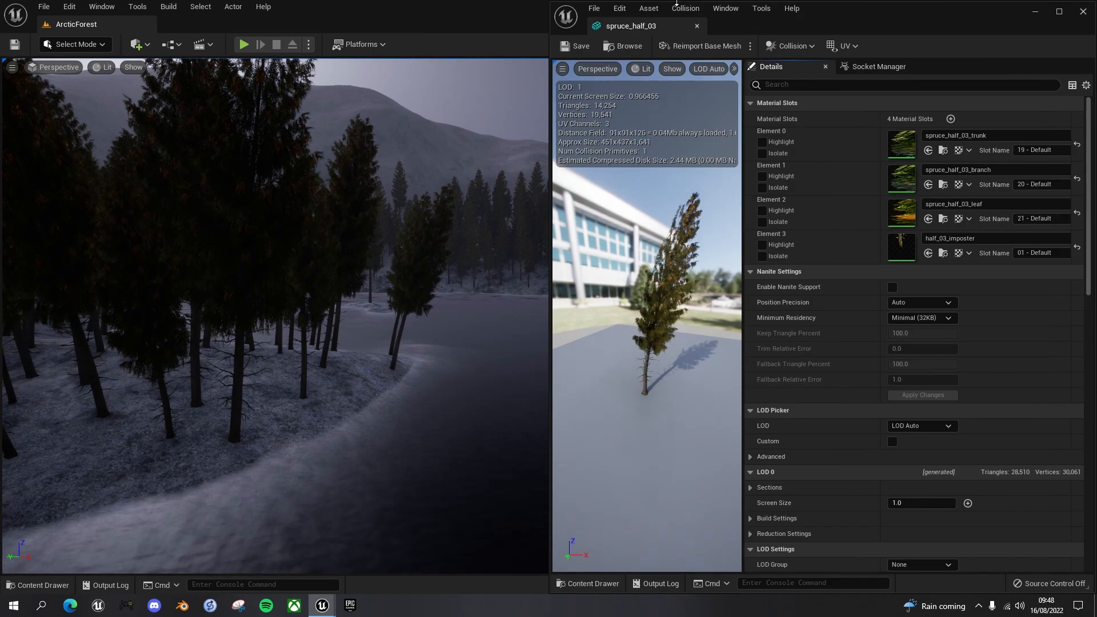
pyautogui.press('Return')
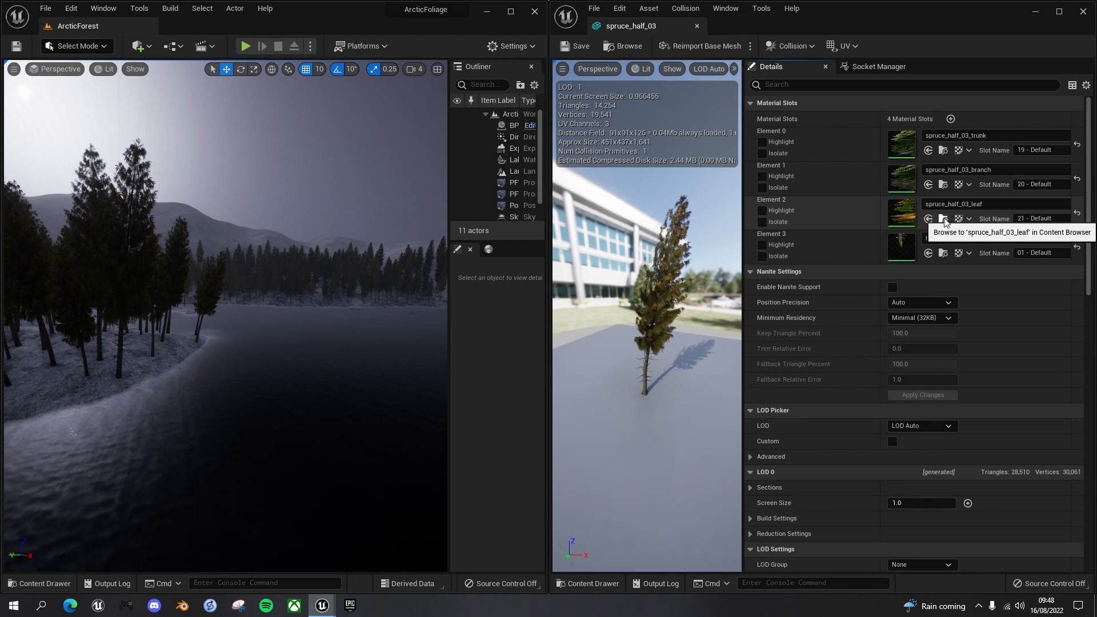
# Step: Open the mesh's spruce_half_03_leaf material instance, dock it beside the mesh editor and locate its Parent material setting
pyautogui.click(944, 218)
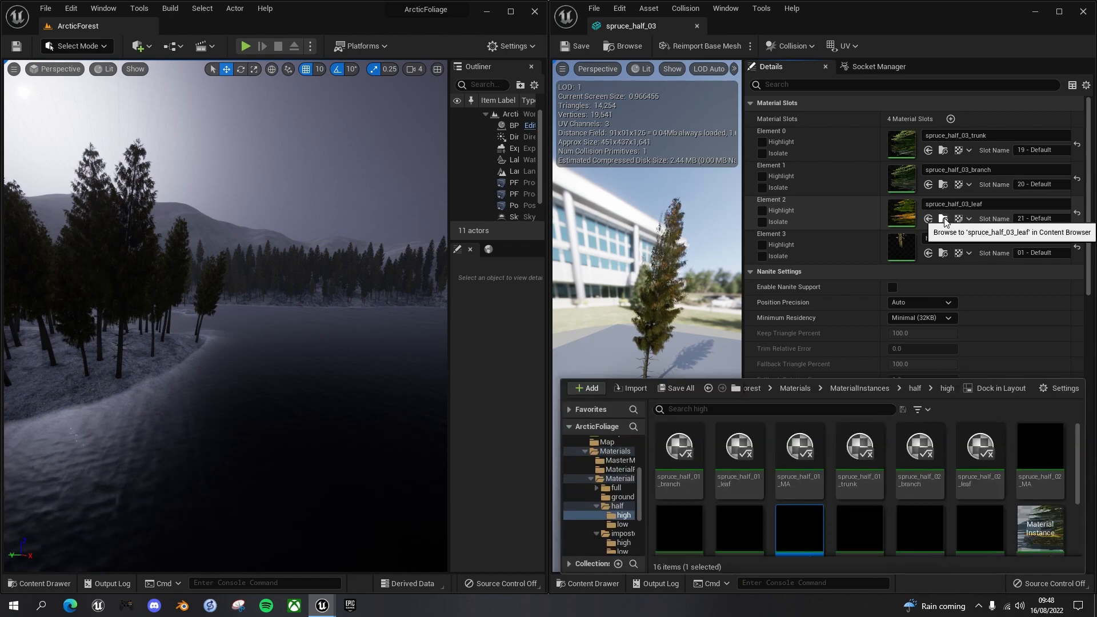
pyautogui.doubleClick(803, 533)
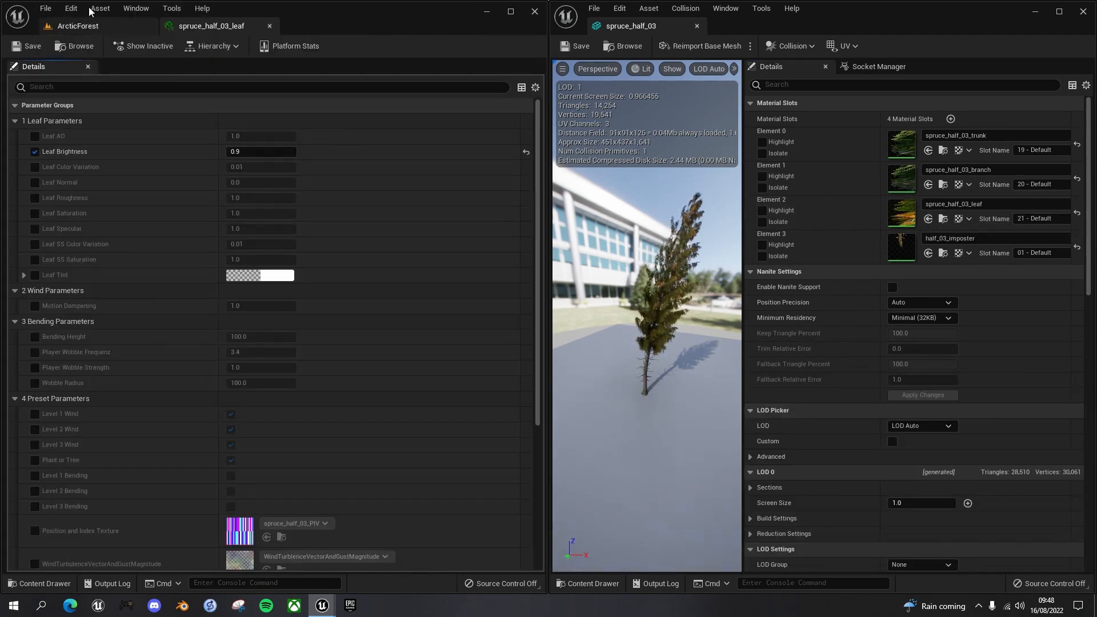
pyautogui.moveTo(315, 32); pyautogui.dragTo(741, 20)
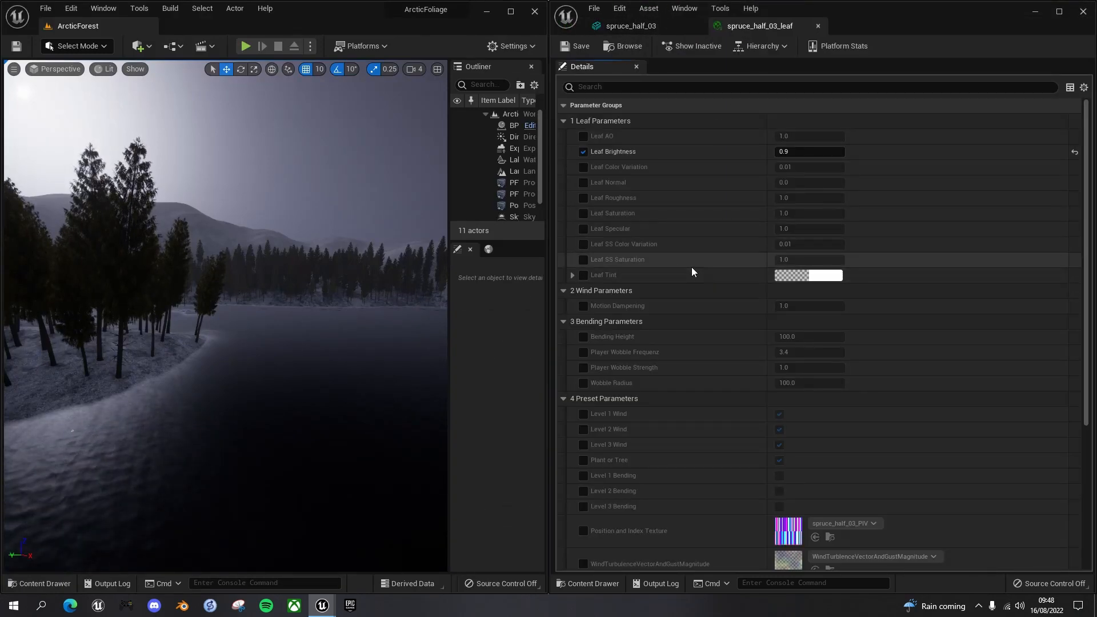
pyautogui.scroll(-5, 691, 267)
pyautogui.scroll(-4, 692, 271)
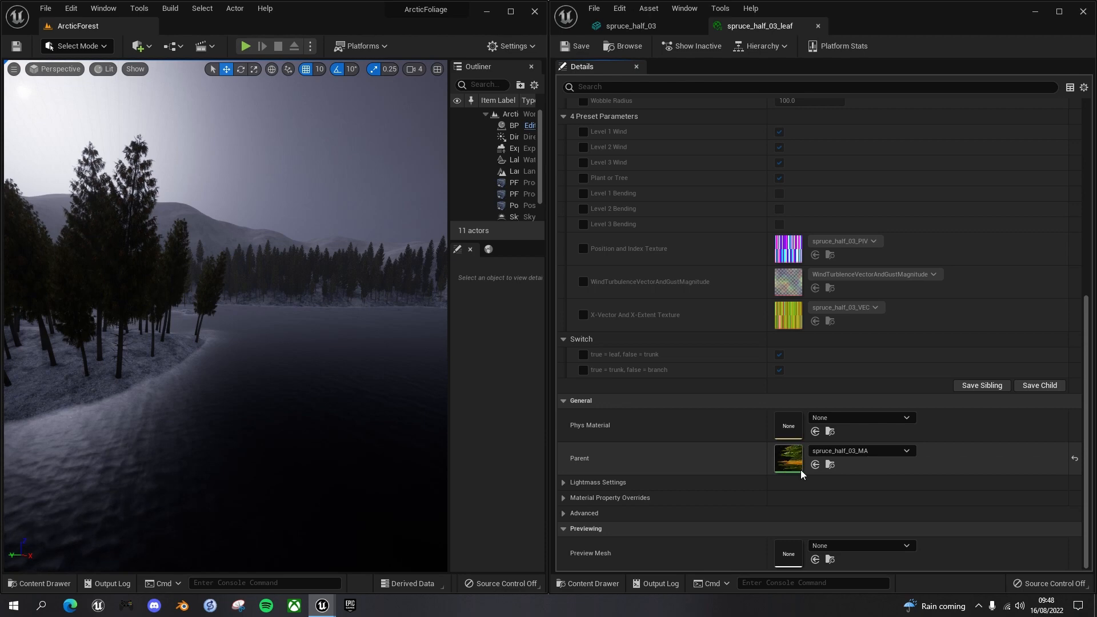
# Step: Open the leaf material's parent instance, spruce_half_03_MA, and change its parent material to MA_Winter
pyautogui.click(830, 466)
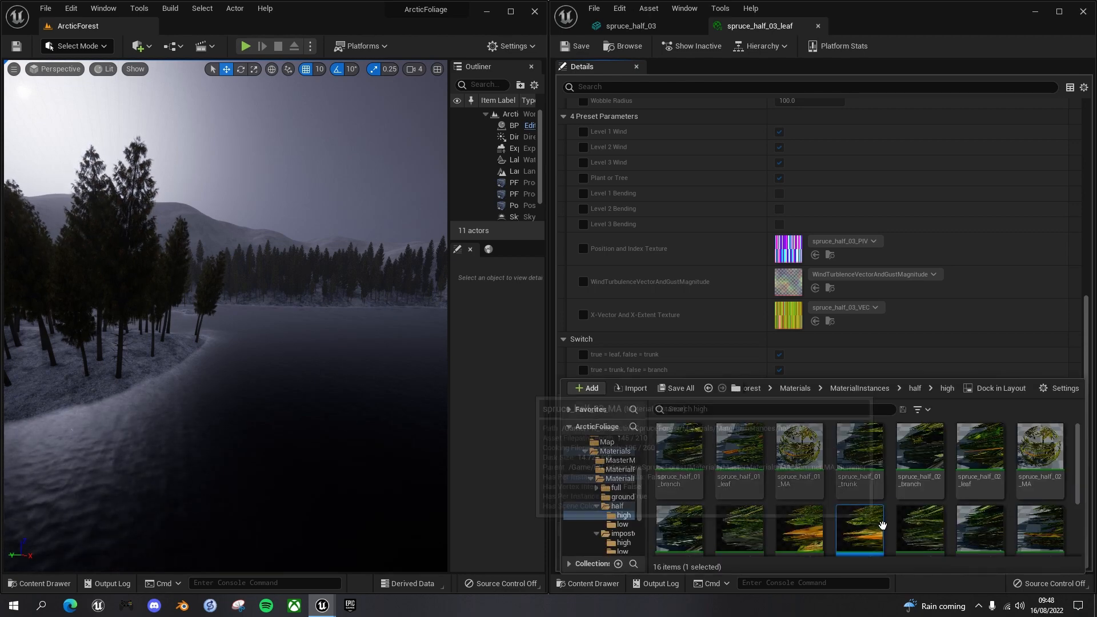
pyautogui.doubleClick(863, 529)
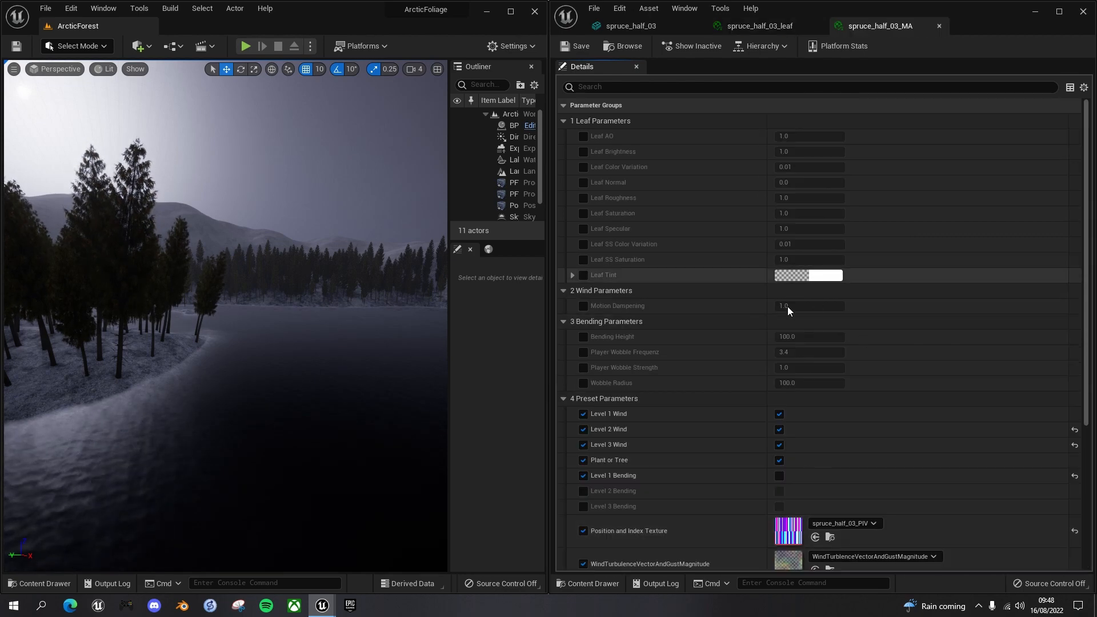
pyautogui.scroll(-10, 710, 280)
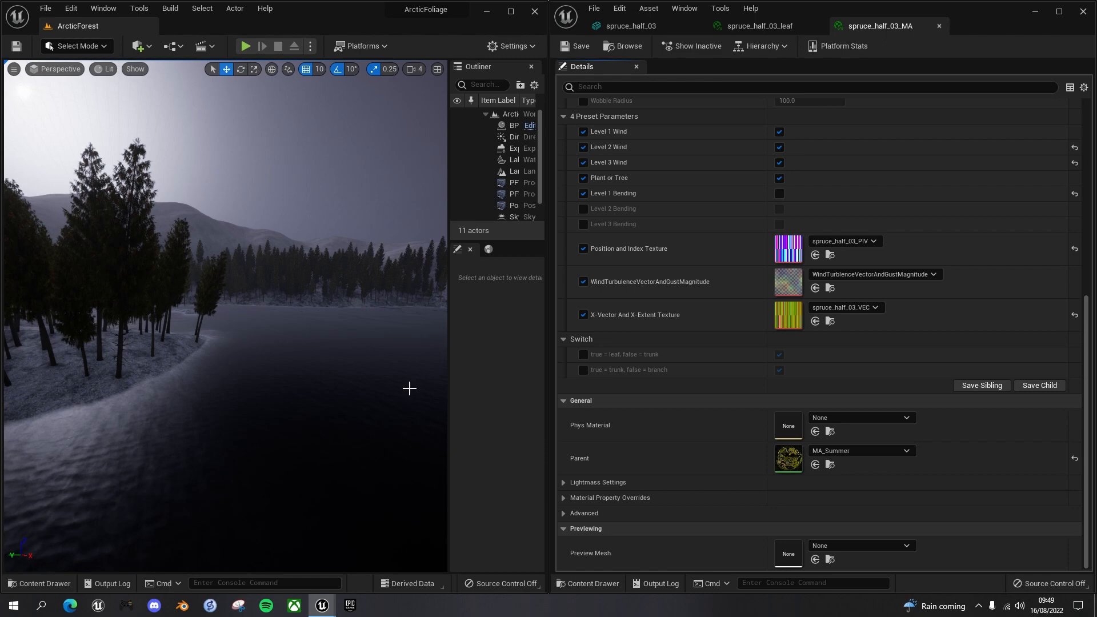
pyautogui.click(906, 451)
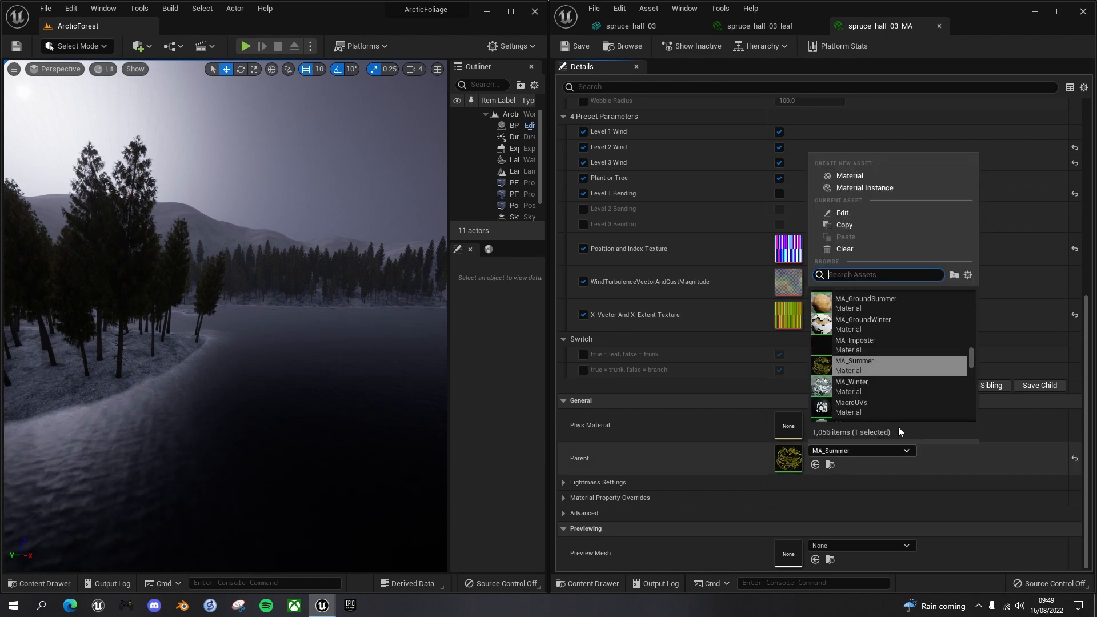
pyautogui.click(862, 385)
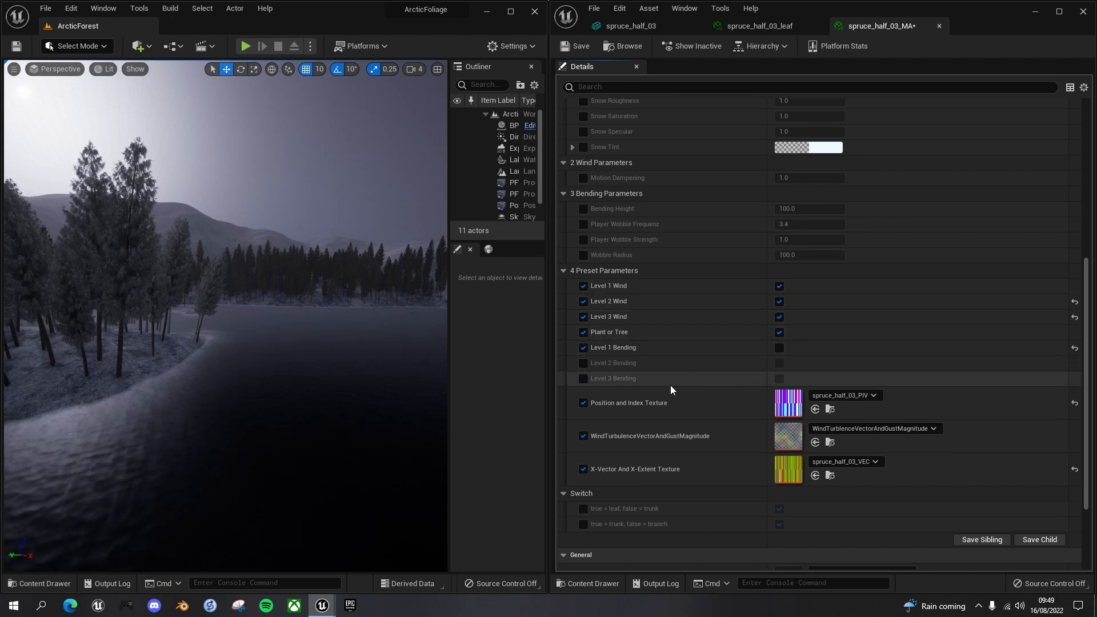
# Step: Try Snow Blending Leaf overrides of 0 and 1 on spruce_half_03_MA, and turn the override back off
pyautogui.scroll(2, 676, 394)
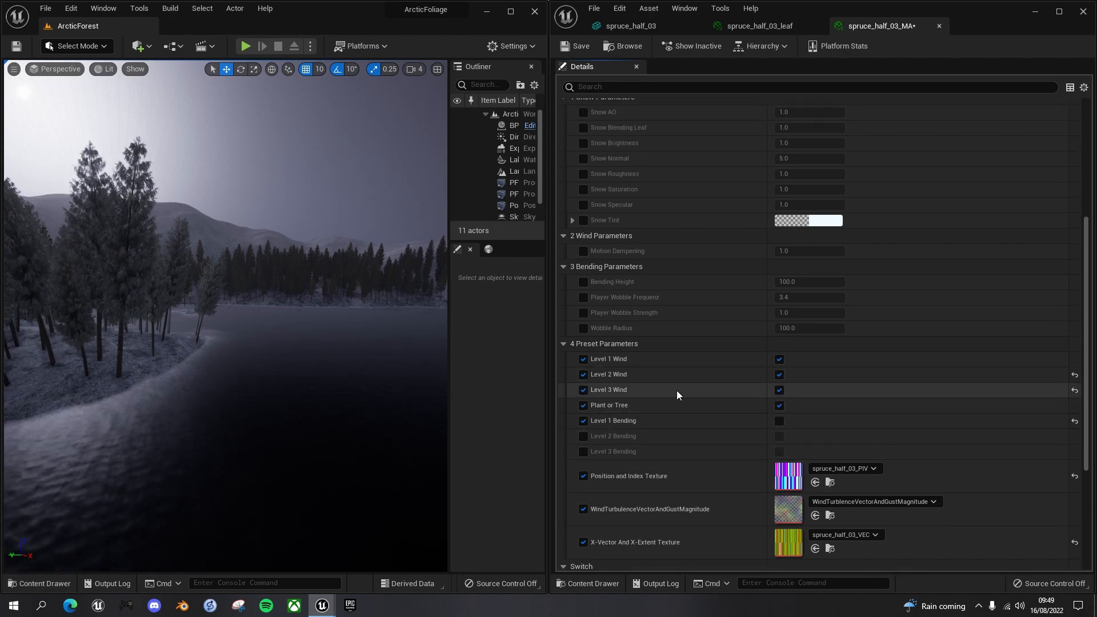
pyautogui.scroll(2, 677, 389)
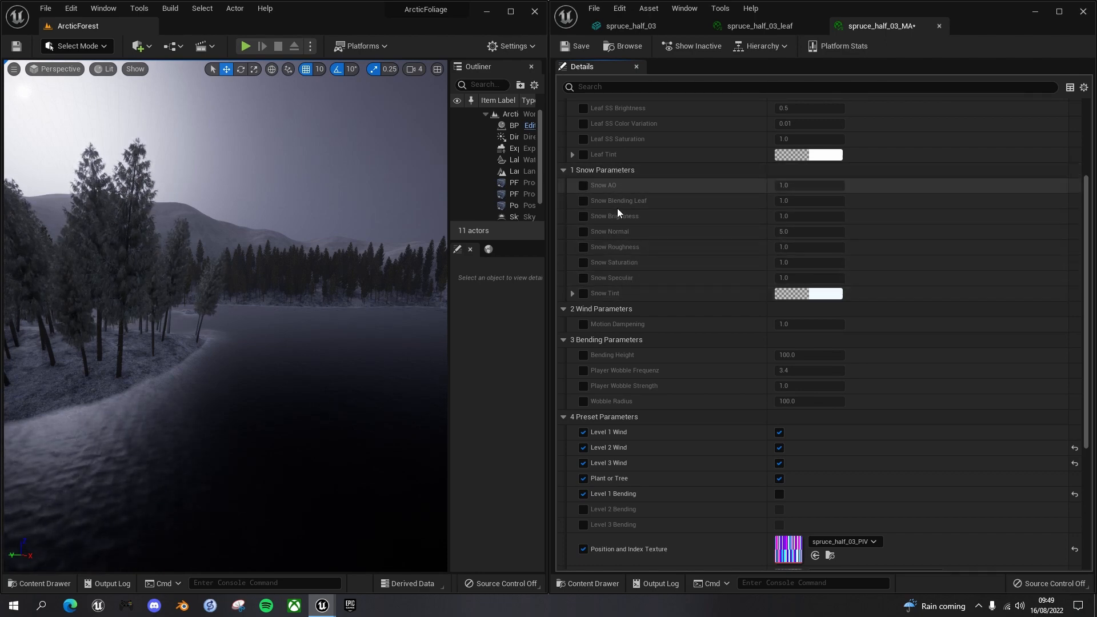
pyautogui.click(583, 201)
pyautogui.click(799, 200)
pyautogui.write('0')
pyautogui.press('Return')
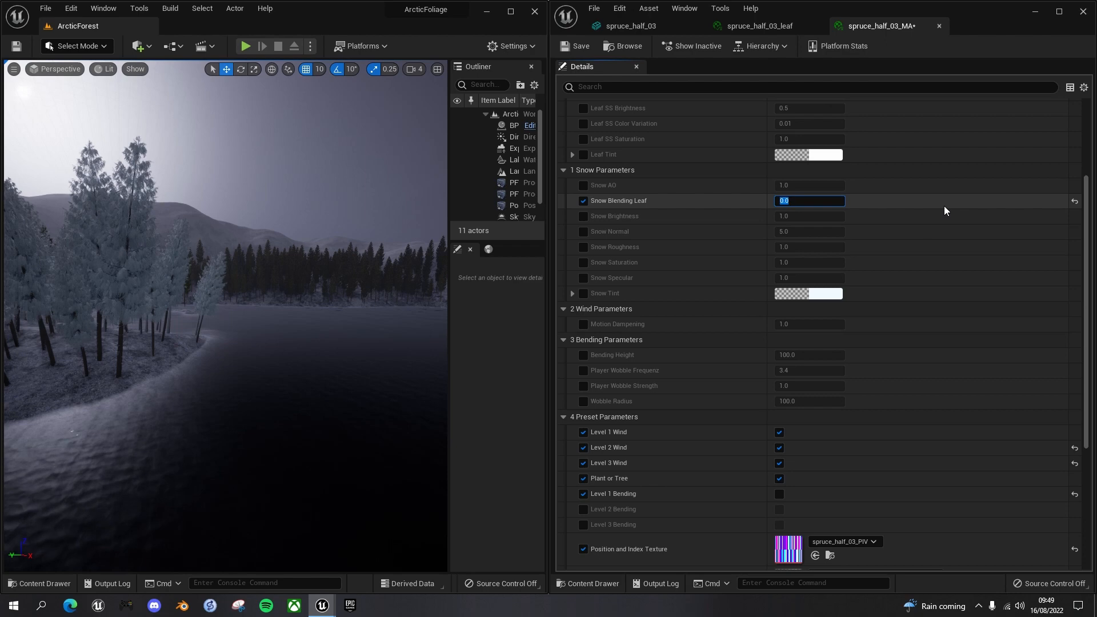
pyautogui.write('1')
pyautogui.press('Return')
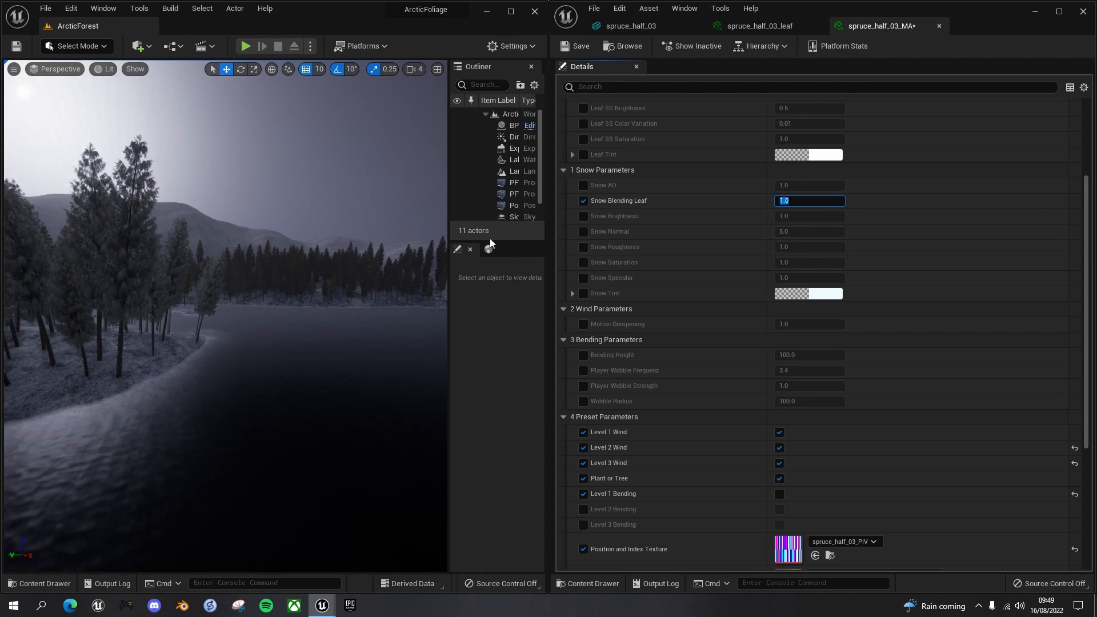
pyautogui.click(582, 200)
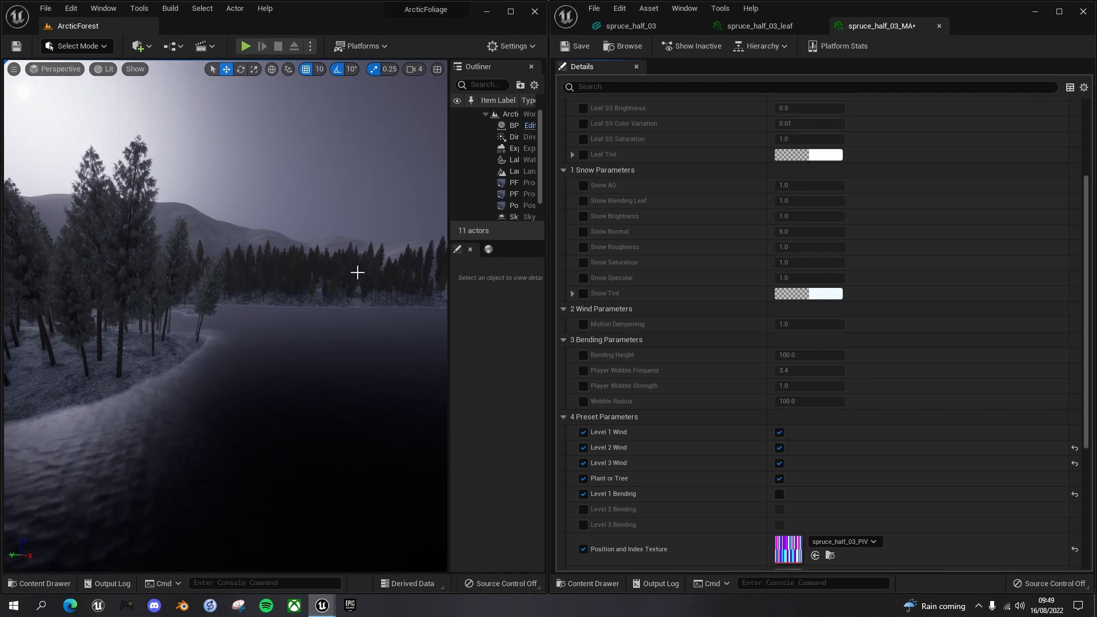
# Step: Save spruce_half_03_MA and close both open material instances to return to the spruce_half_03 mesh
pyautogui.click(576, 46)
pyautogui.click(938, 25)
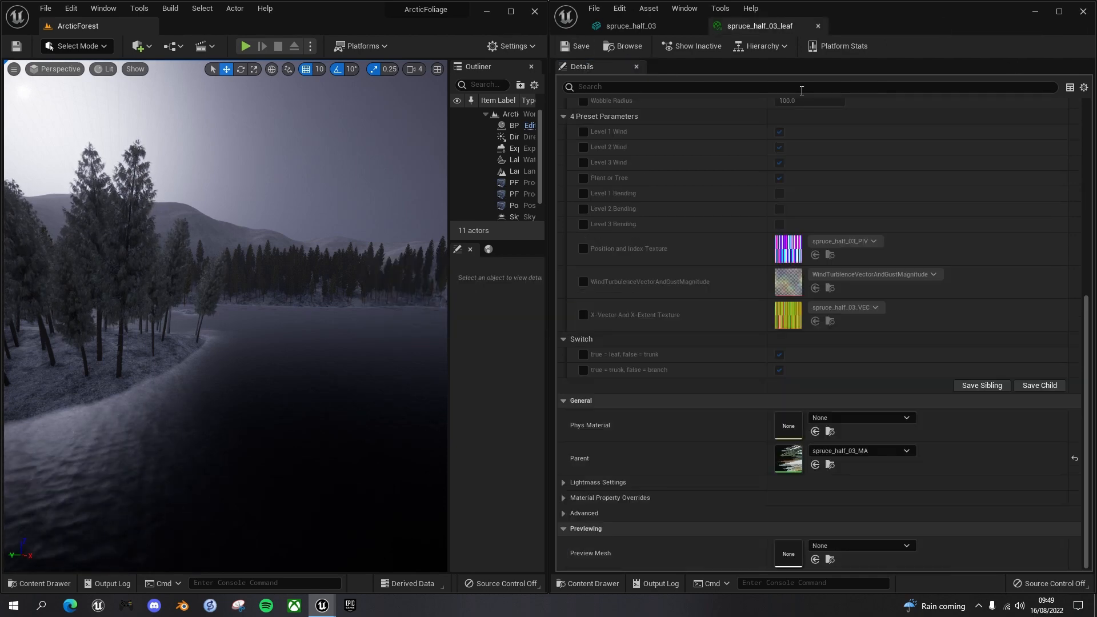
pyautogui.click(818, 26)
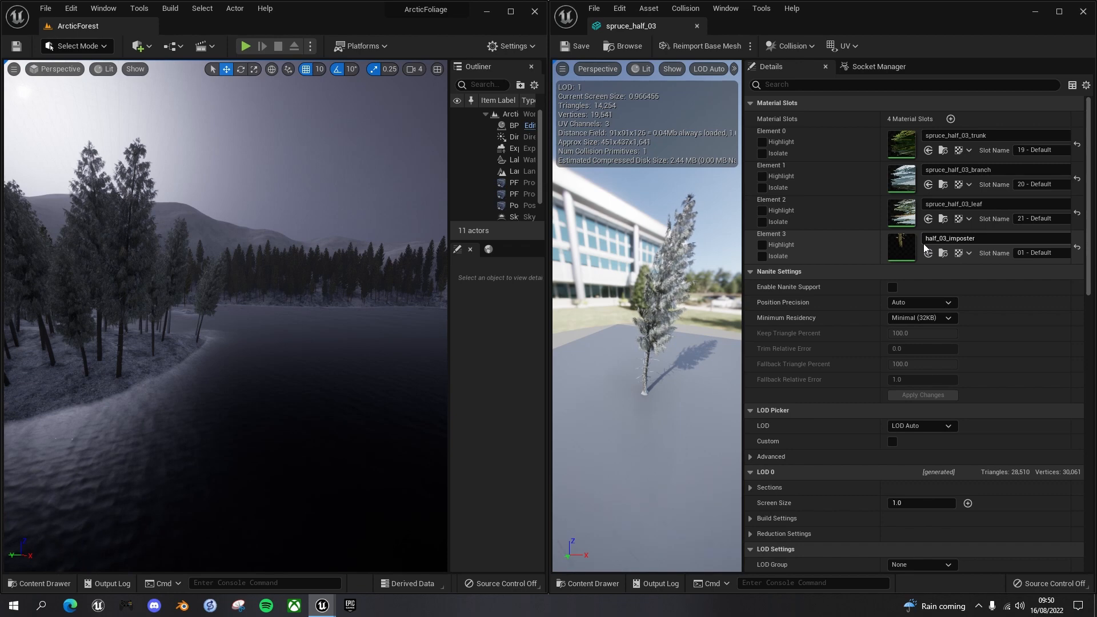
# Step: Open the half_03_imposter material instance from the mesh's Element 3 slot and enable its Snow parameter
pyautogui.click(943, 253)
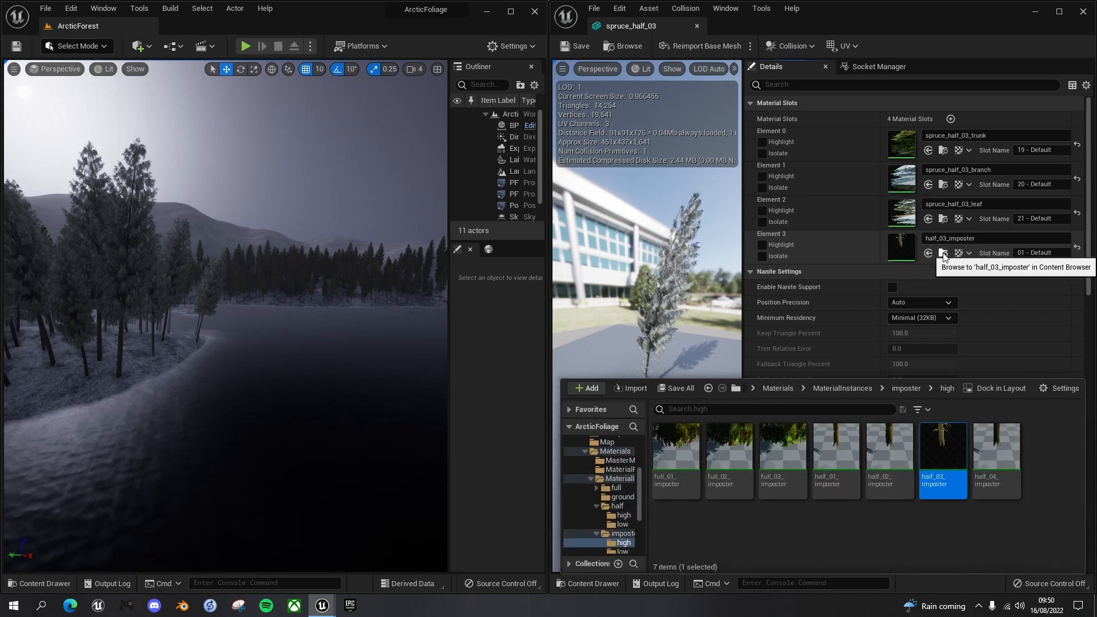
pyautogui.doubleClick(942, 463)
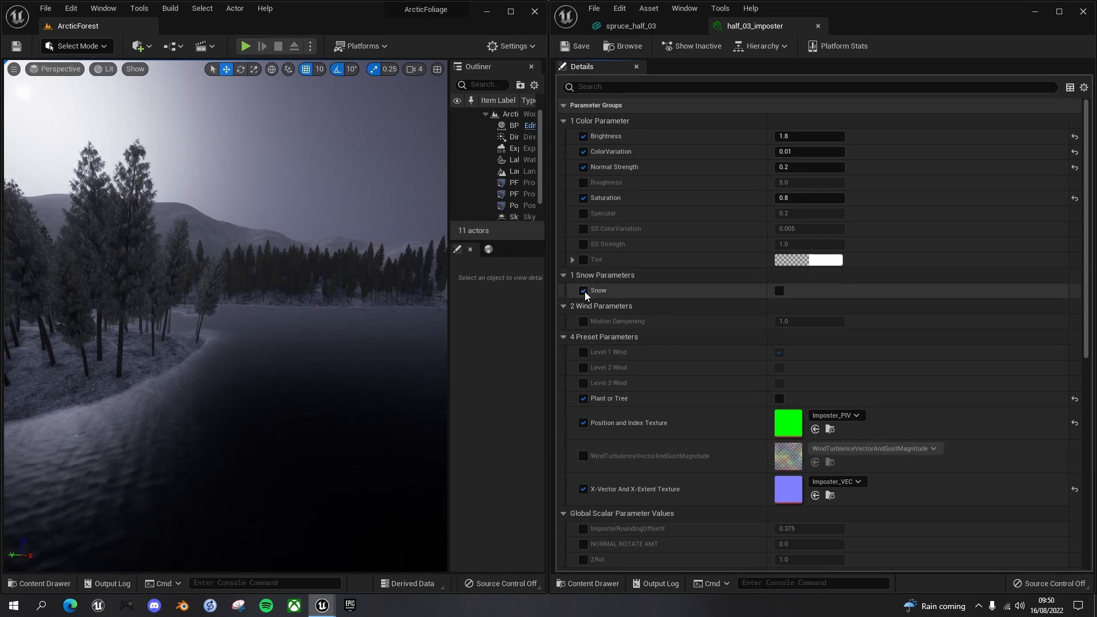
pyautogui.click(779, 290)
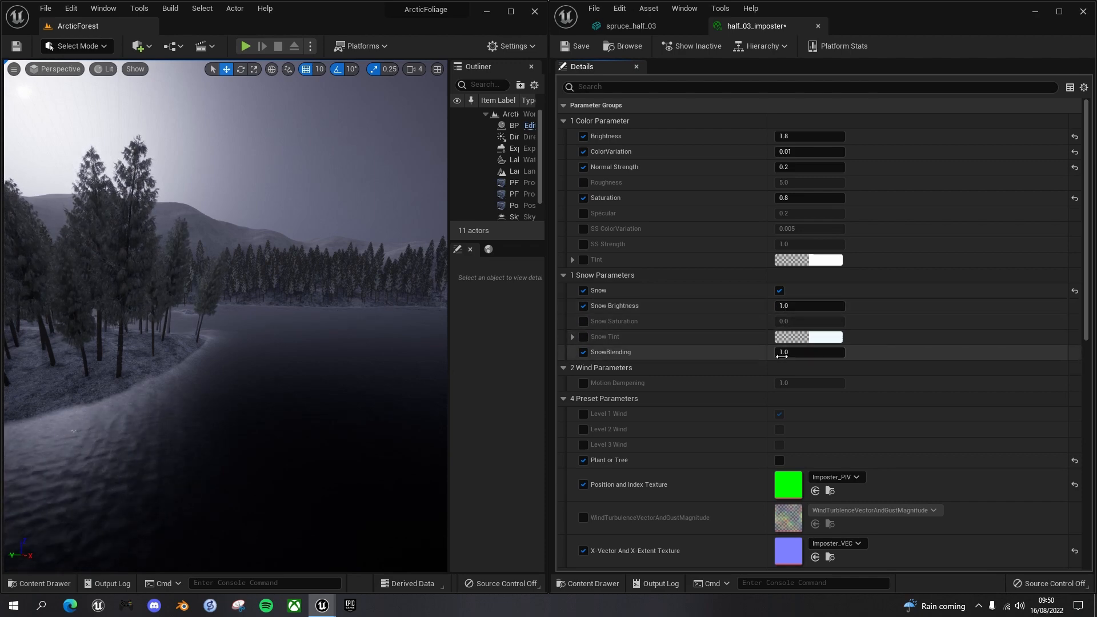
# Step: Test a SnowBlending value of 0 on the imposter material and settle on 0.2
pyautogui.click(791, 353)
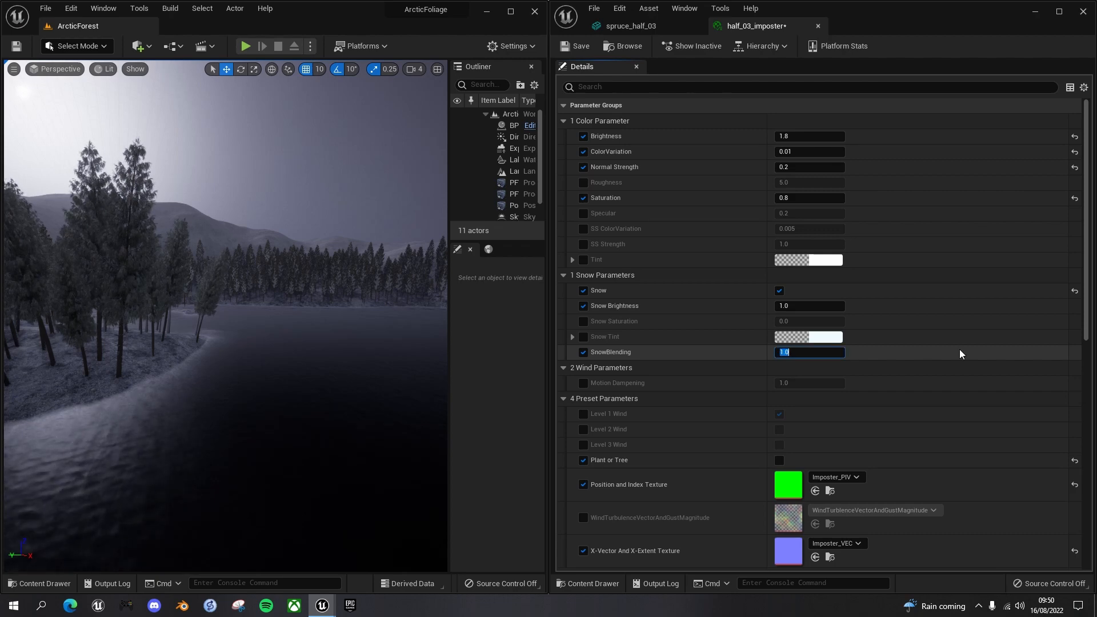
pyautogui.write('0')
pyautogui.press('Return')
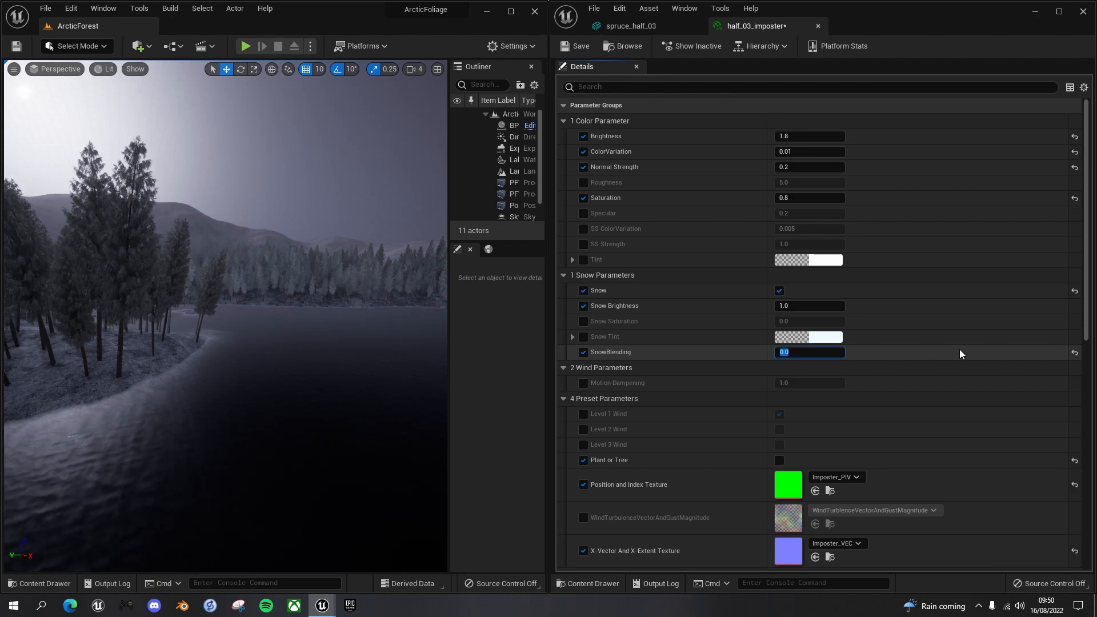
pyautogui.write('0.2')
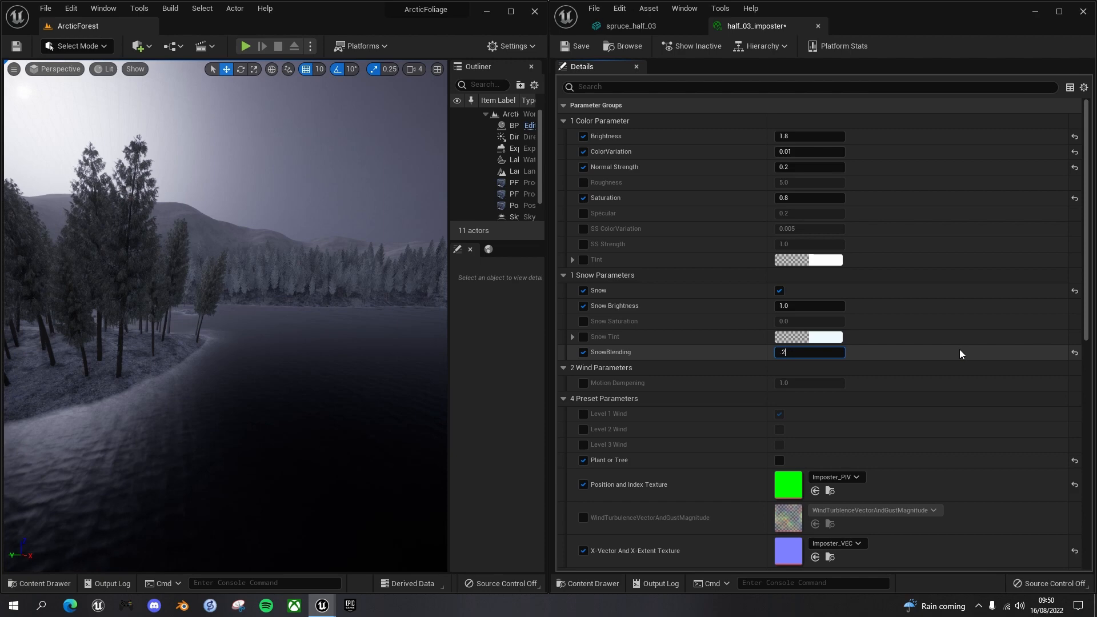
pyautogui.press('Return')
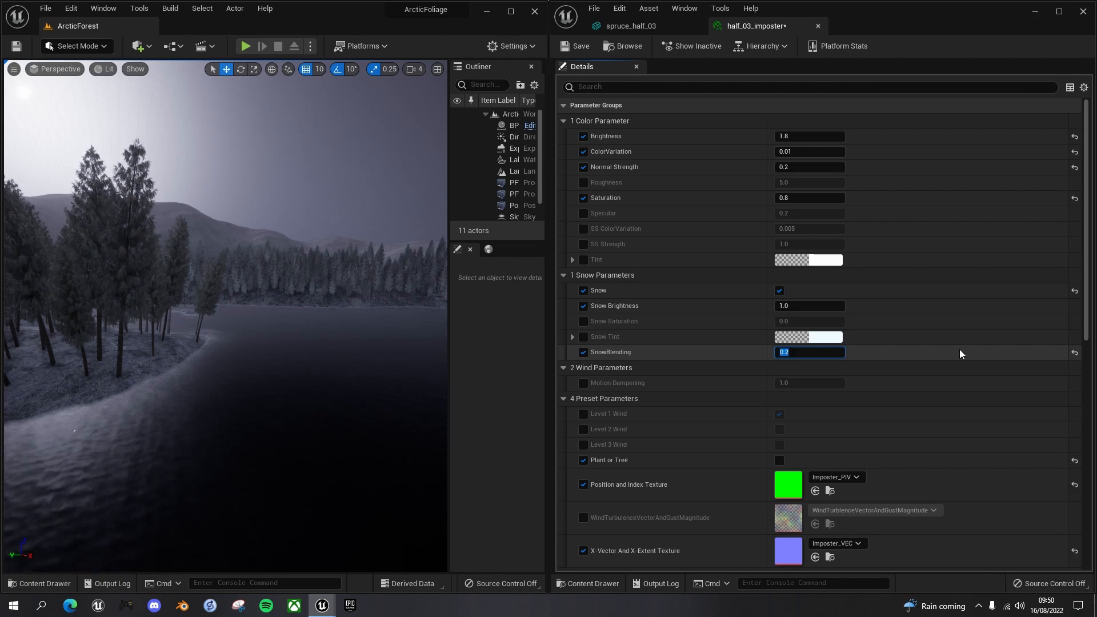
# Step: Set the imposter material's Snow Brightness to 0.6, and save and close the instance
pyautogui.click(811, 307)
pyautogui.write('0.8')
pyautogui.press('Return')
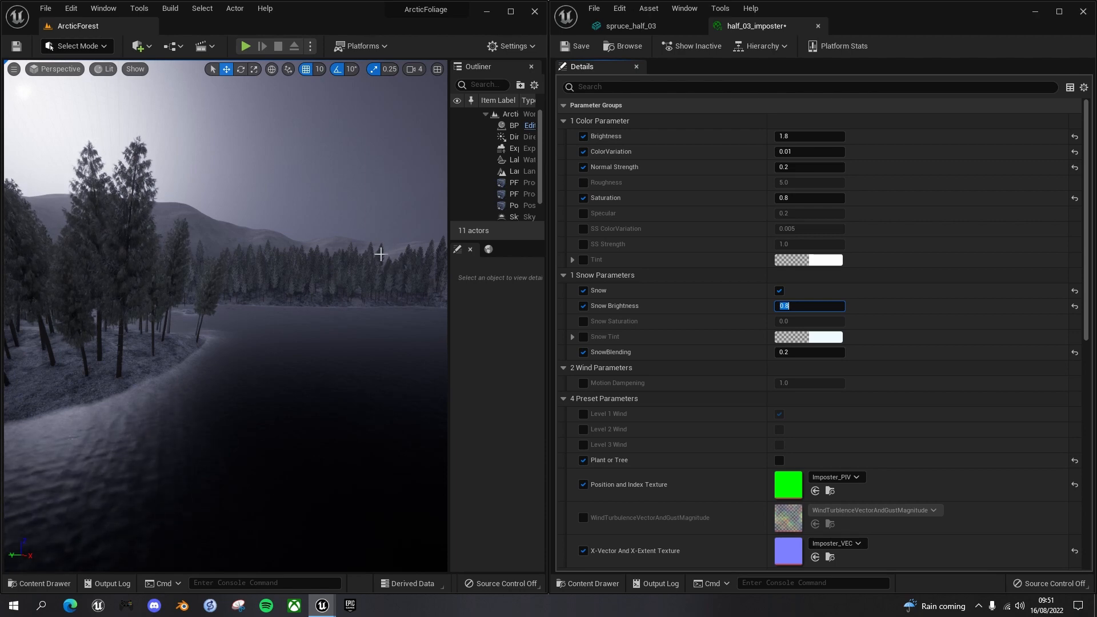
pyautogui.click(567, 47)
pyautogui.click(817, 25)
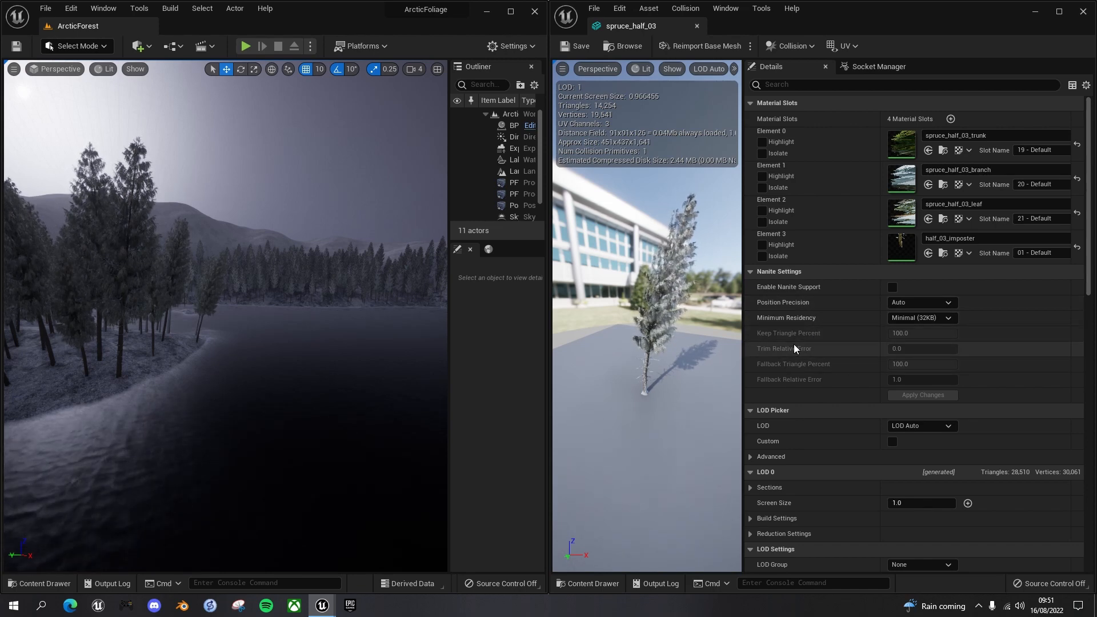
# Step: Select LOD 4 of the spruce_half_03 mesh and set its Screen Size to 0.05
pyautogui.scroll(-4, 793, 345)
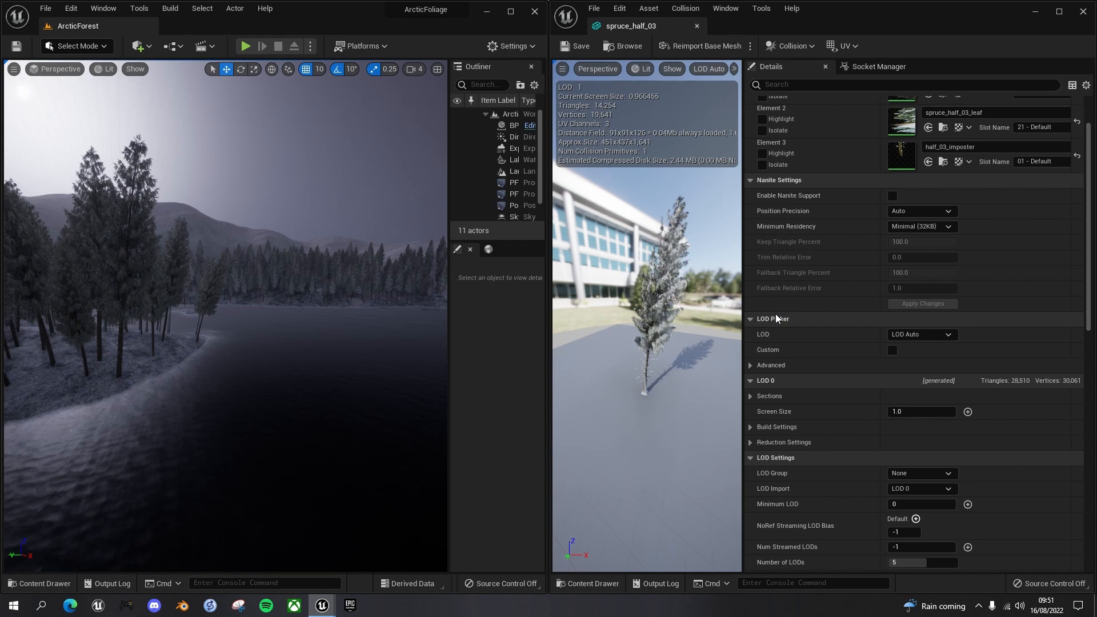
pyautogui.click(934, 335)
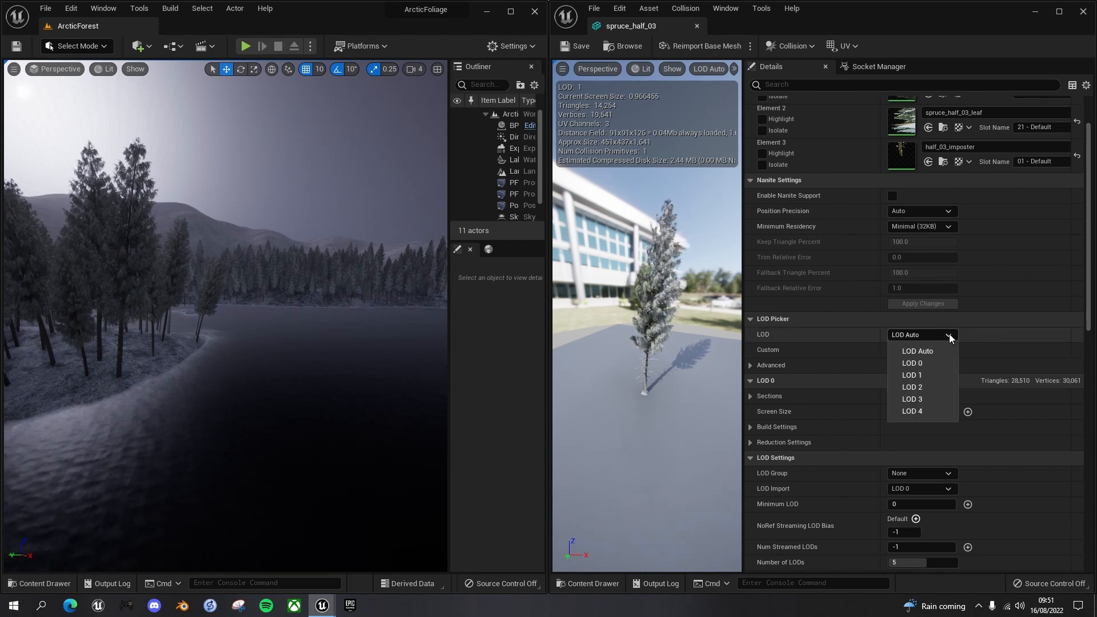
pyautogui.click(920, 410)
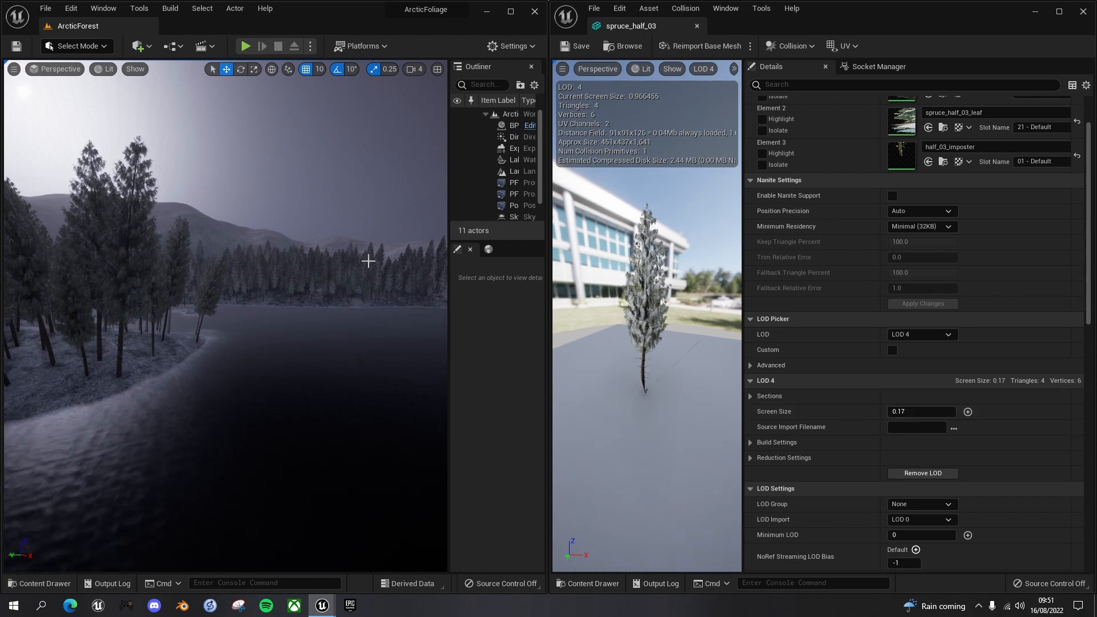
pyautogui.click(916, 411)
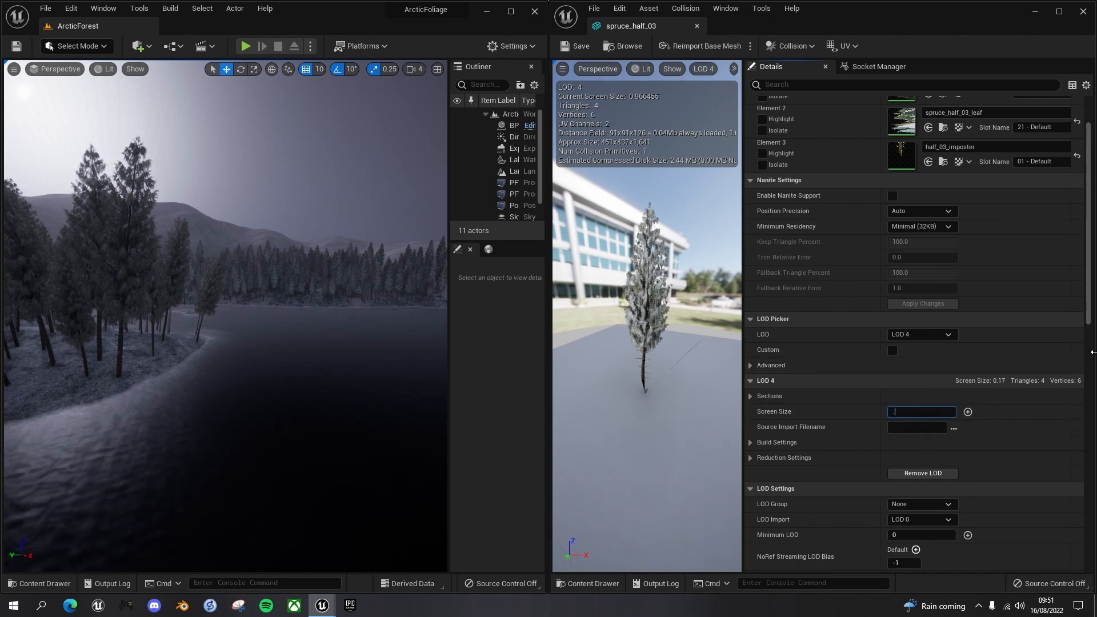
pyautogui.write('.05')
pyautogui.press('Return')
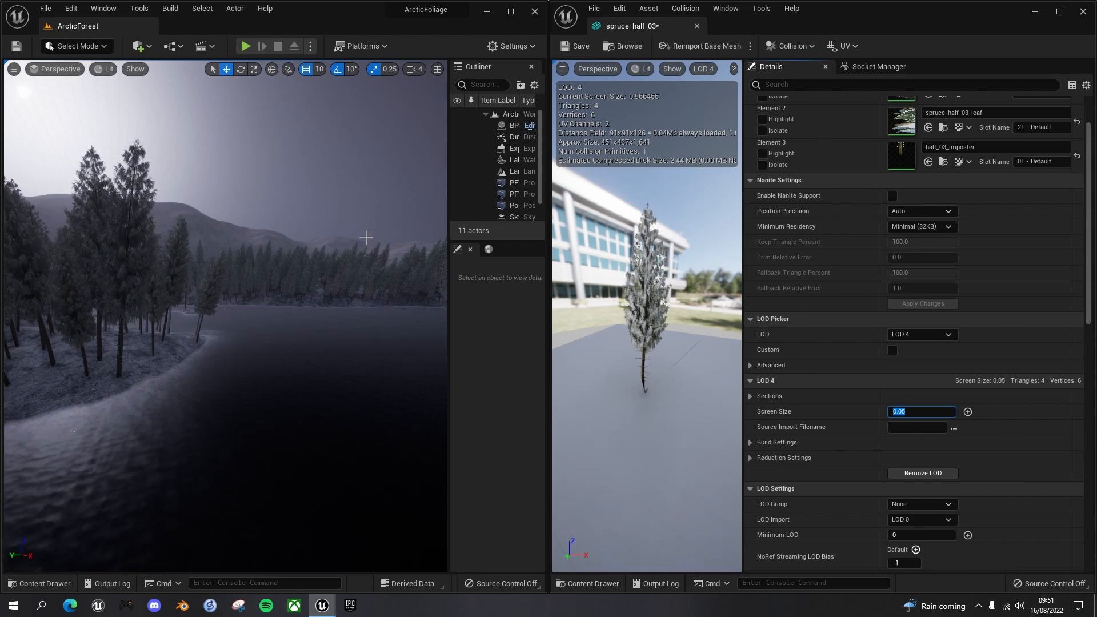
# Step: Fly over the lake and surrounding forest in the level to inspect how the distant snowy trees look
pyautogui.press('w')
pyautogui.moveTo(325, 367); pyautogui.dragTo(360, 367, button='right')
pyautogui.moveTo(323, 404); pyautogui.dragTo(235, 426, button='right')
pyautogui.press('e')
pyautogui.moveTo(336, 225); pyautogui.dragTo(337, 225, button='right')
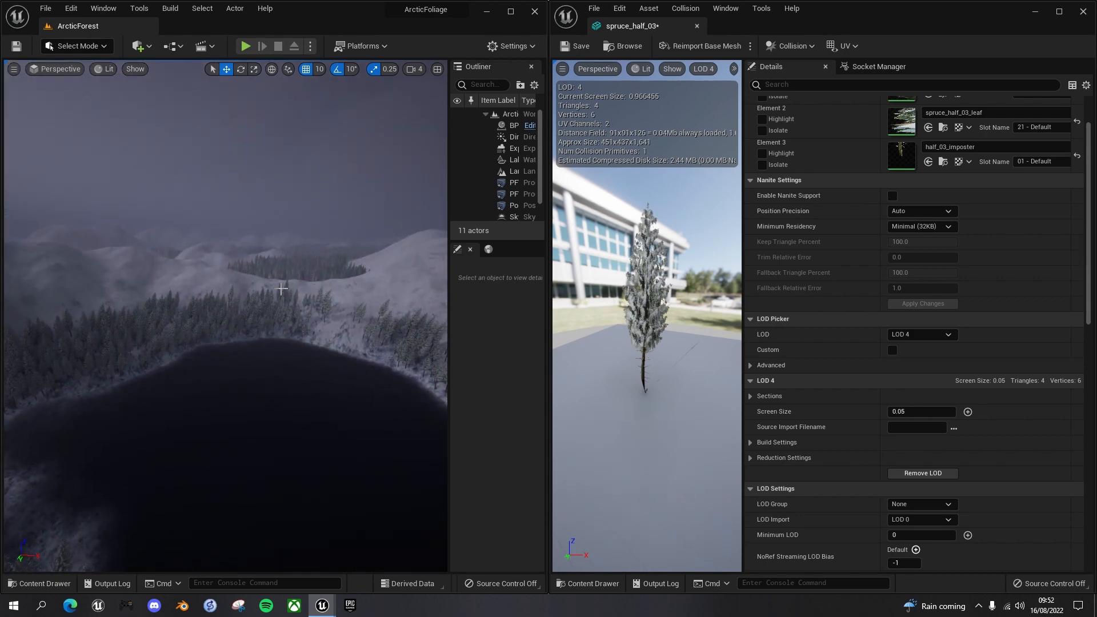
pyautogui.moveTo(192, 317); pyautogui.dragTo(396, 346, button='right')
pyautogui.press('a')
pyautogui.press('q')
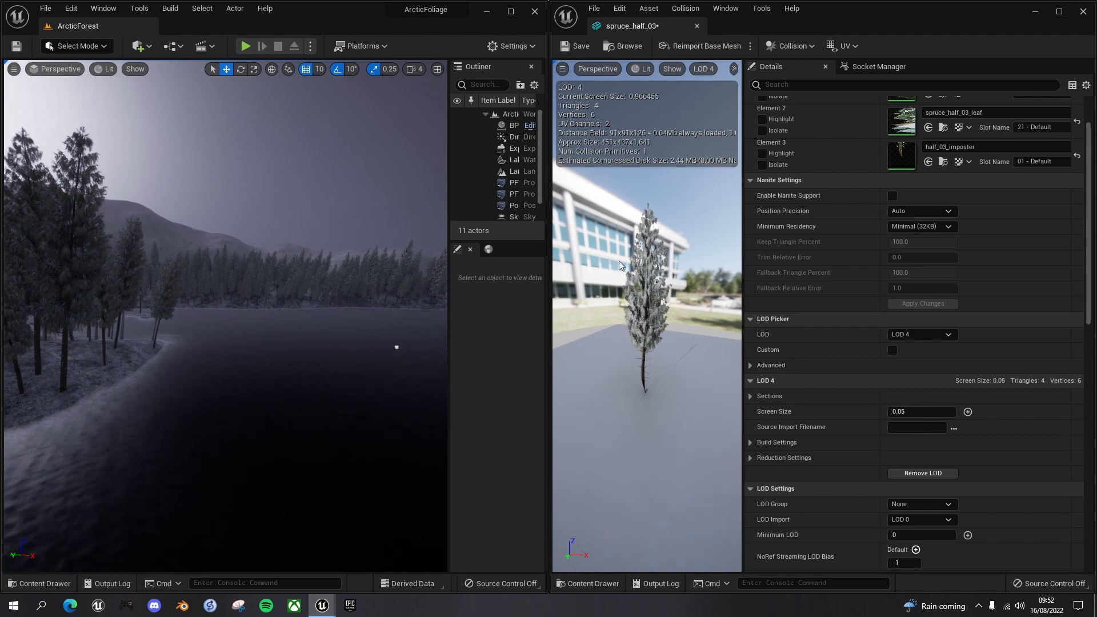
# Step: Return the spruce_half_03 mesh's LOD preview to LOD Auto and save the mesh
pyautogui.click(951, 334)
pyautogui.click(914, 351)
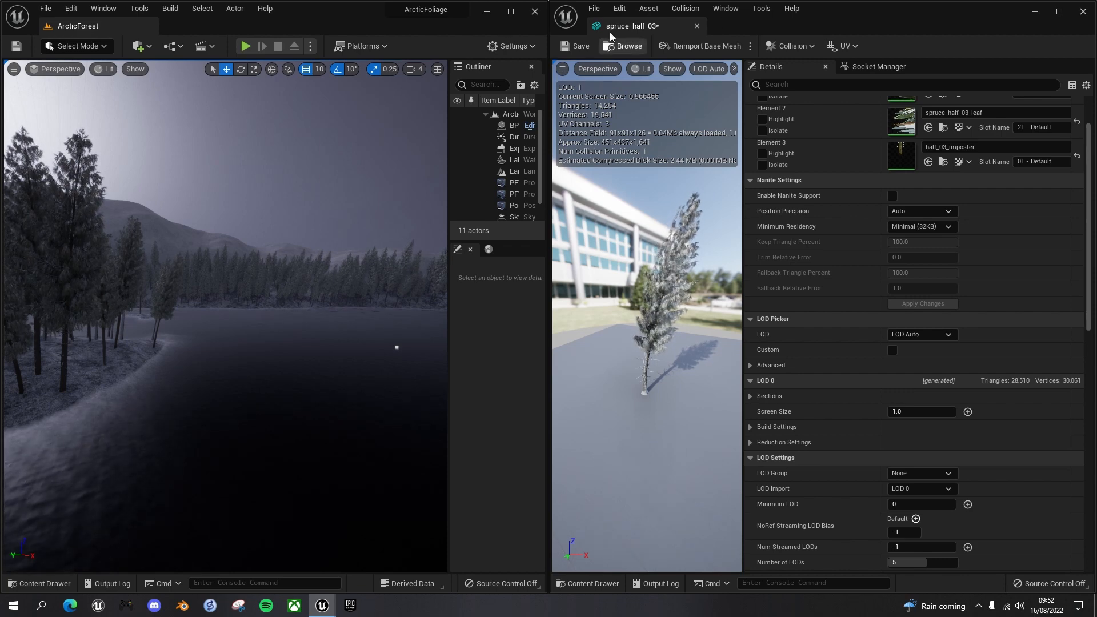
pyautogui.click(575, 47)
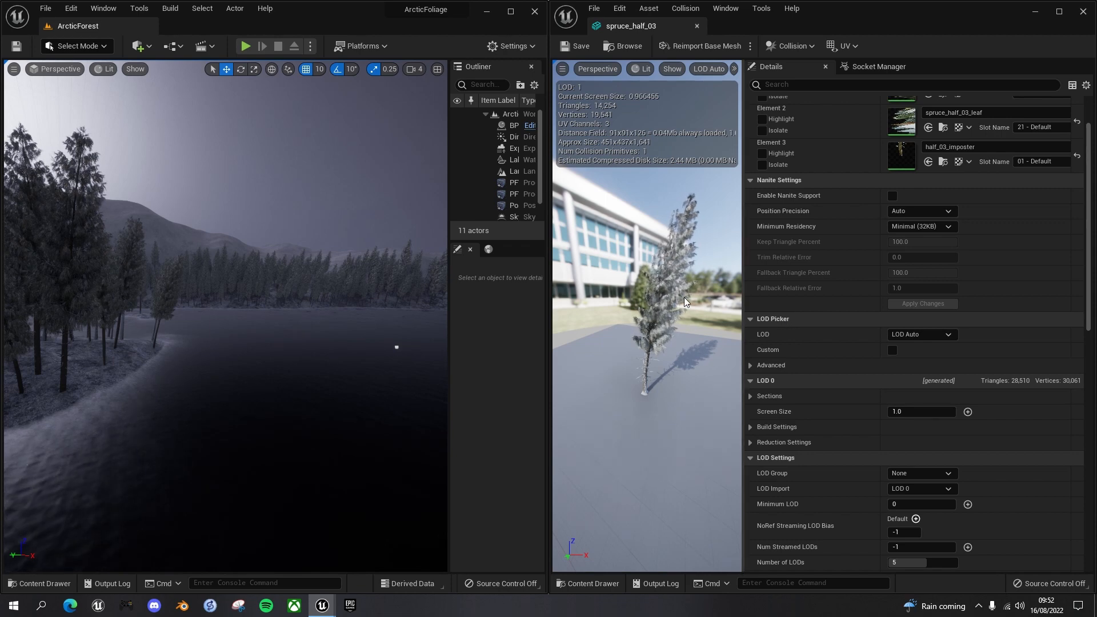
# Step: Open the spruce_half_03_leaf material instance from the mesh's material slots, and open its parent instance spruce_half_03_MA
pyautogui.scroll(2, 862, 243)
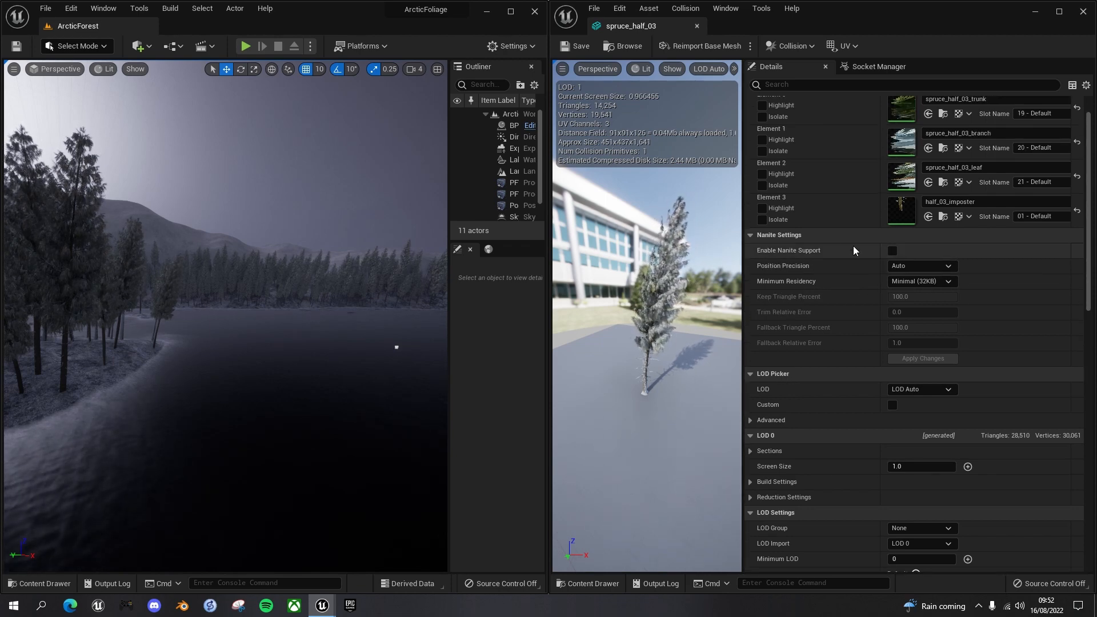
pyautogui.scroll(2, 834, 197)
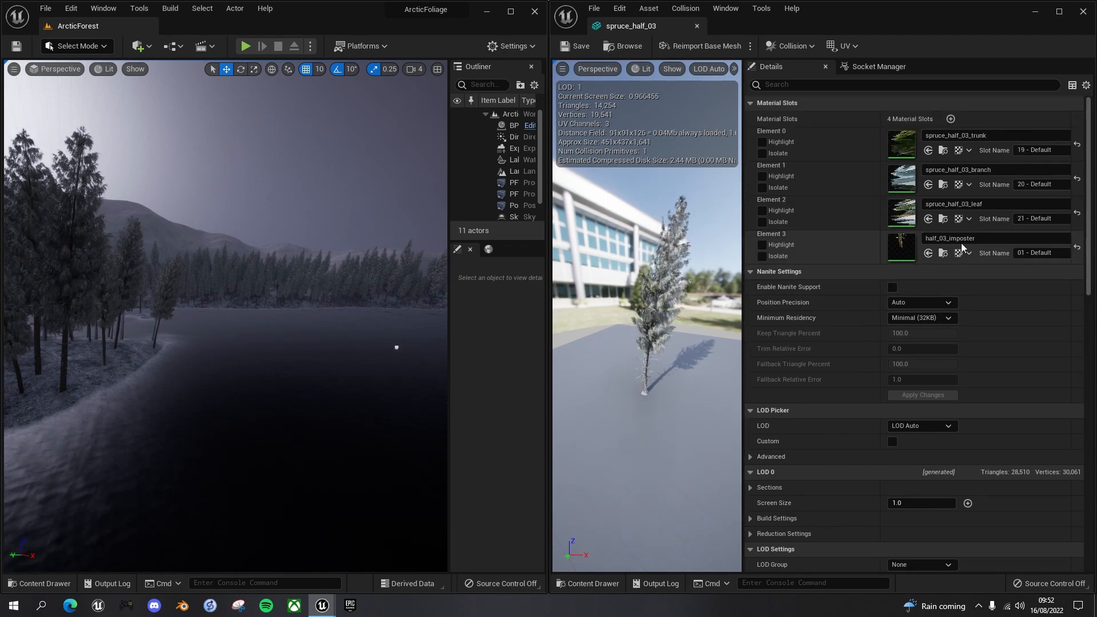
pyautogui.click(943, 219)
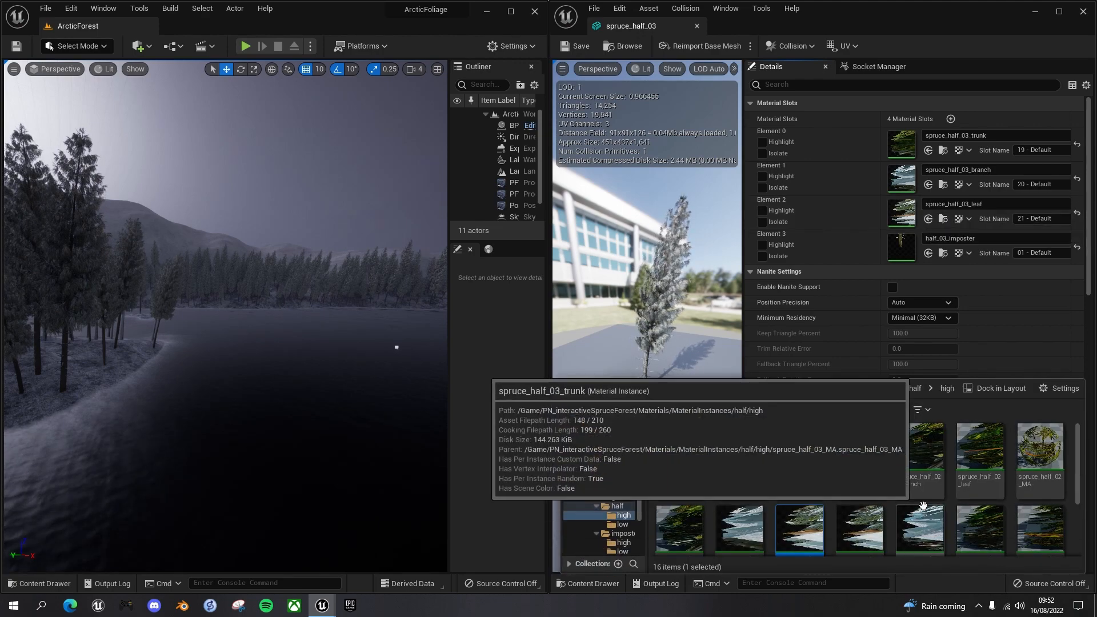
pyautogui.doubleClick(793, 539)
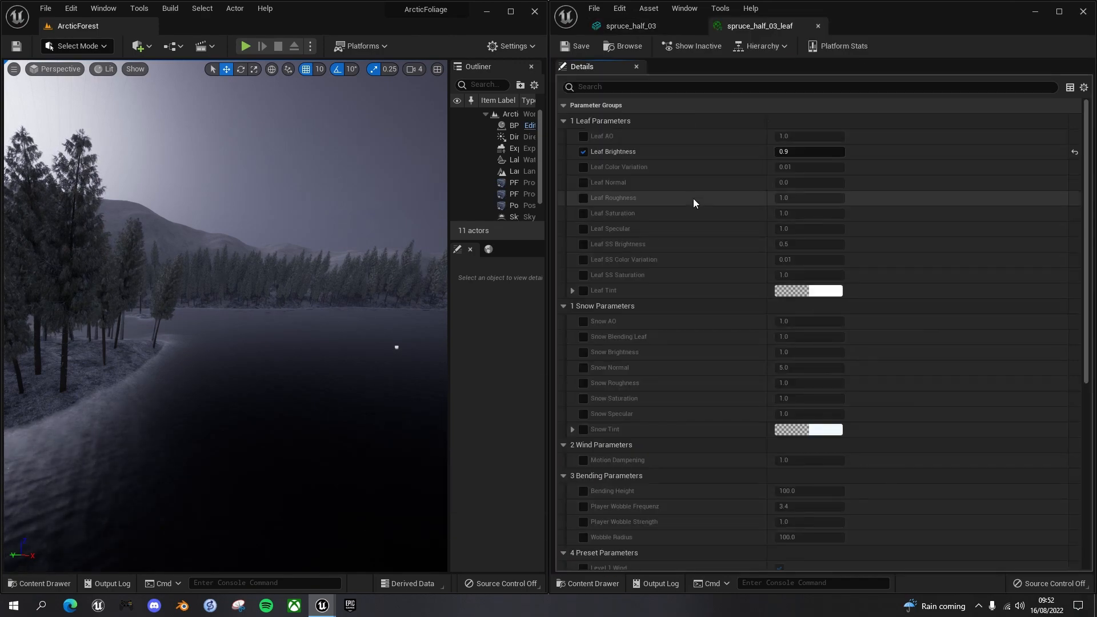
pyautogui.scroll(-10, 710, 175)
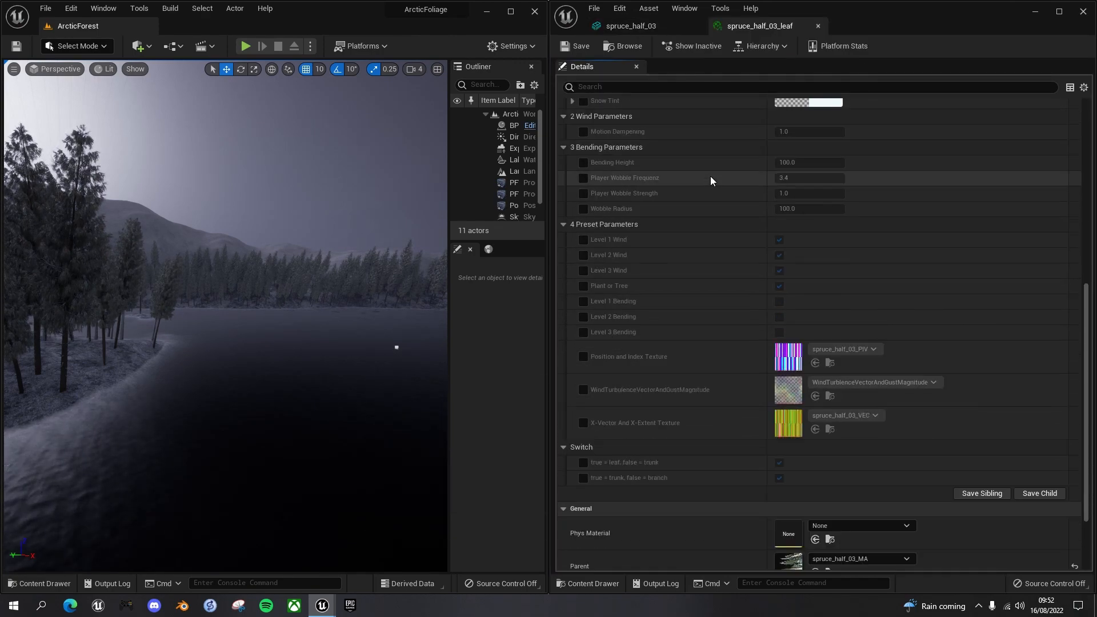
pyautogui.scroll(-1, 715, 216)
pyautogui.click(830, 464)
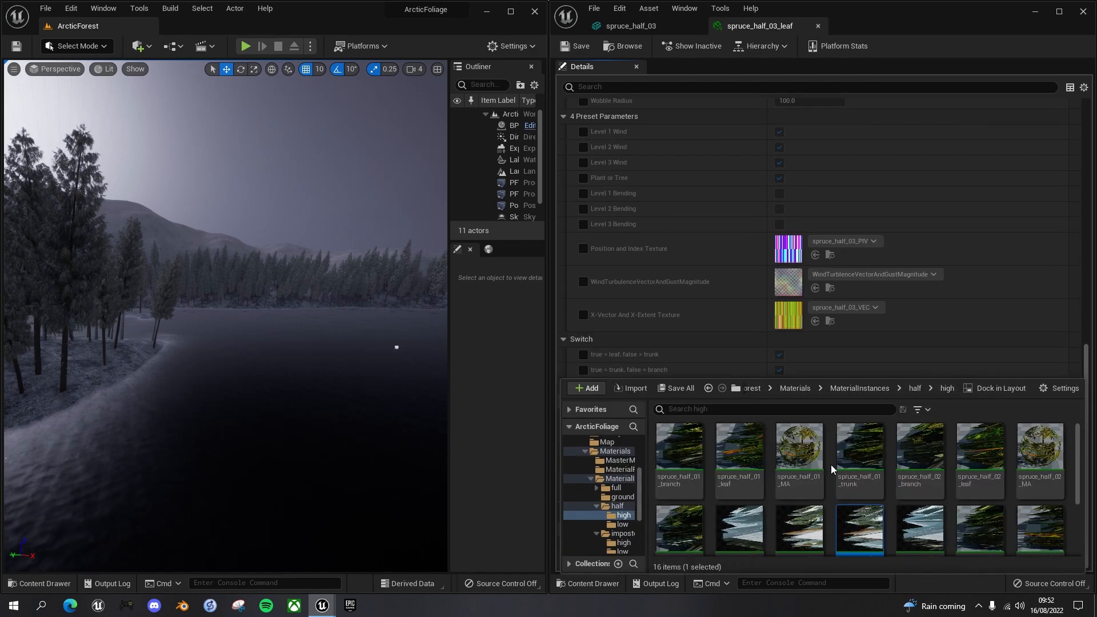
pyautogui.doubleClick(872, 531)
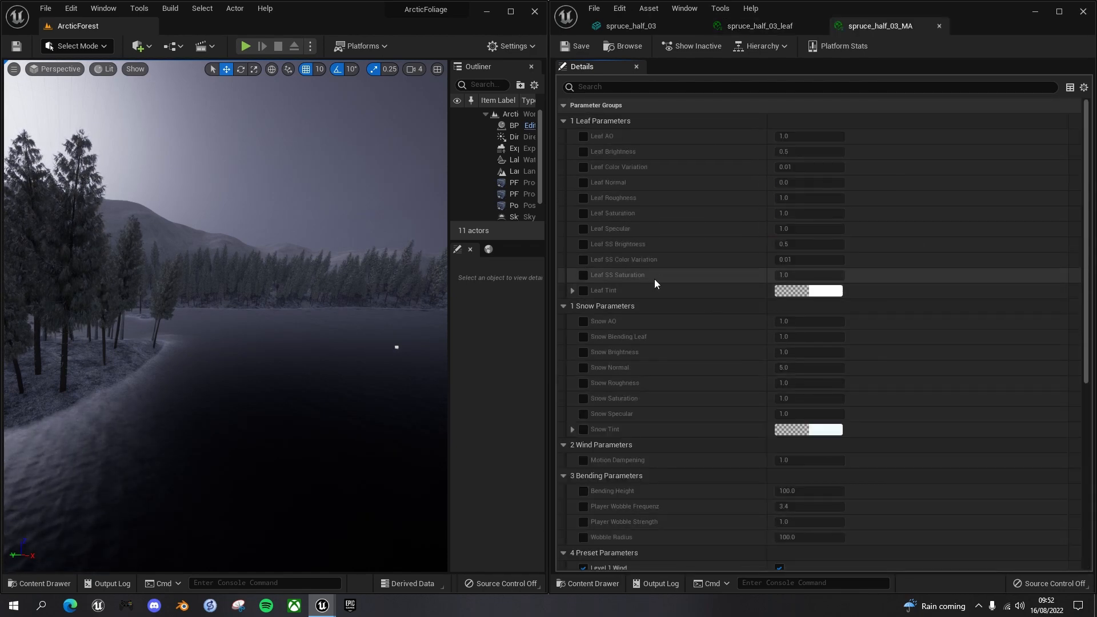
# Step: Disable Plant or Tree in the Preset Parameters of spruce_half_03_MA, keeping Level 1 Wind enabled
pyautogui.scroll(-9, 636, 265)
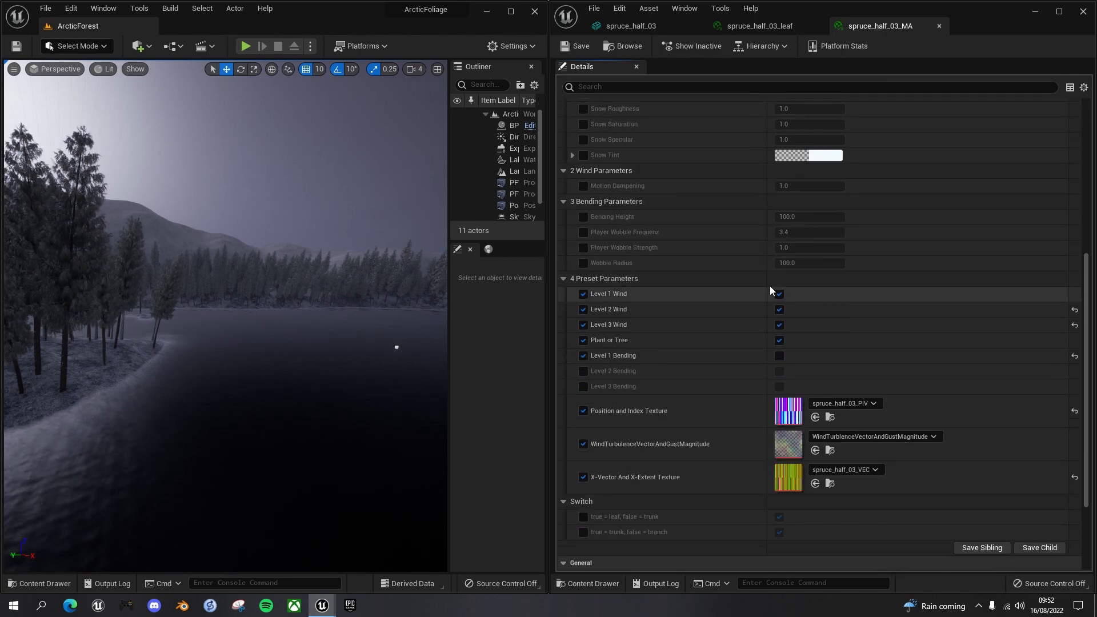
pyautogui.click(779, 341)
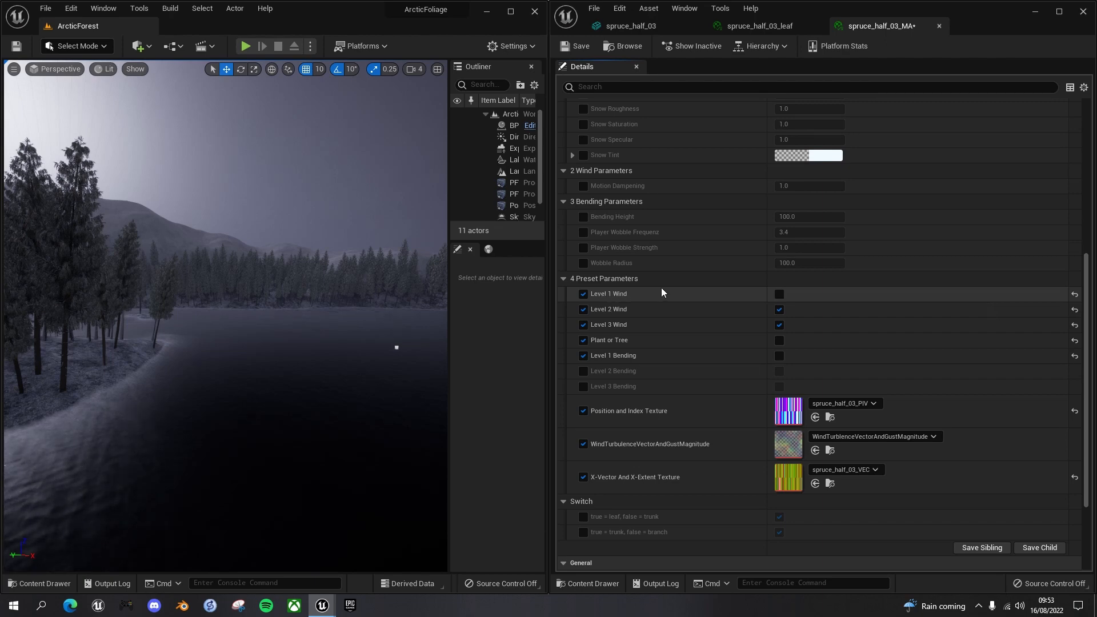
pyautogui.click(779, 294)
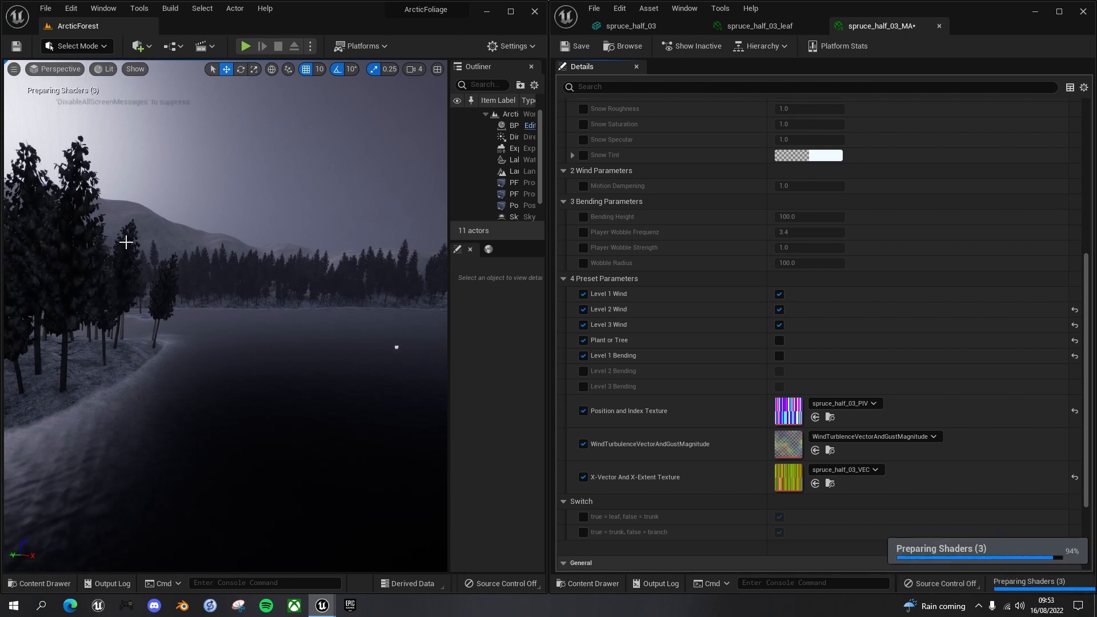
# Step: Fly in close to the spruce trees on the lake shore and back out to examine their wind movement
pyautogui.moveTo(125, 242); pyautogui.dragTo(84, 220, button='right')
pyautogui.press('w')
pyautogui.press('w')
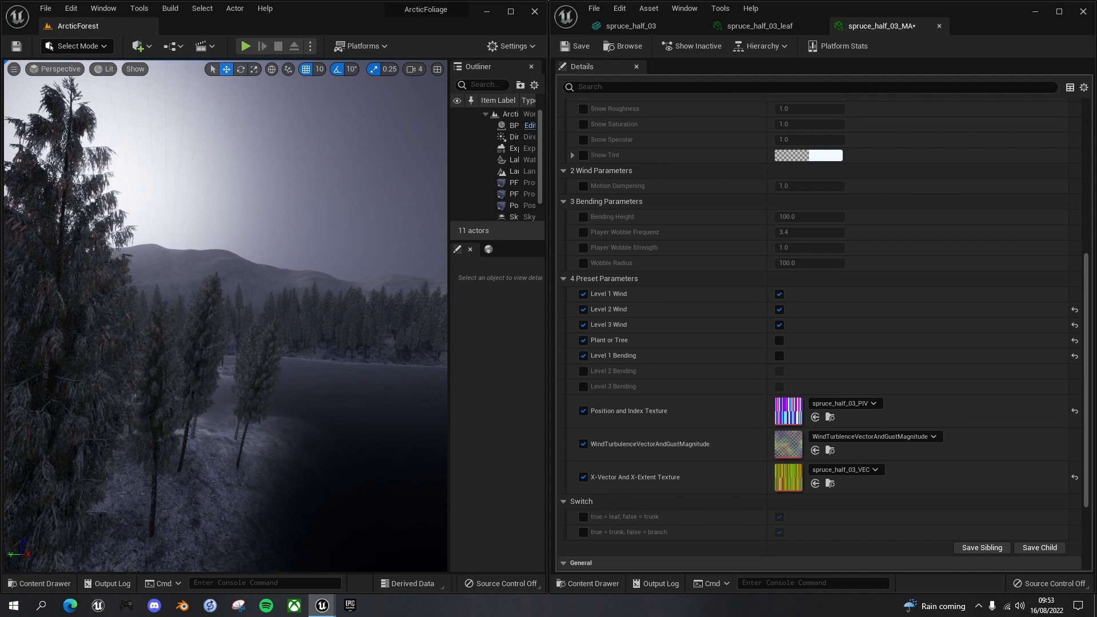
pyautogui.press('s')
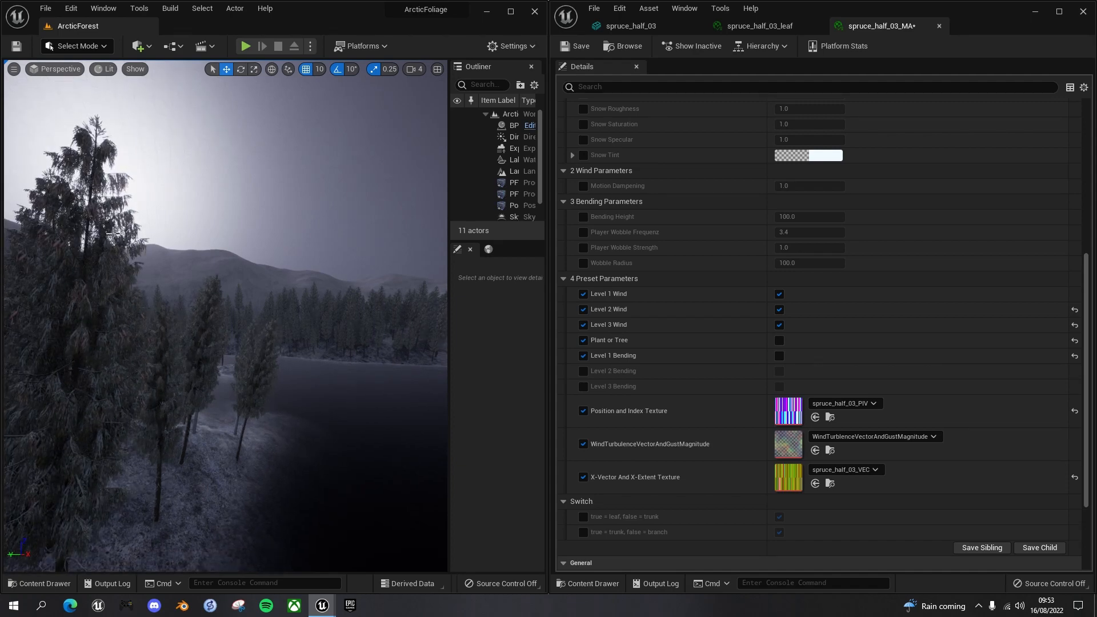
pyautogui.press('s')
pyautogui.moveTo(92, 207); pyautogui.dragTo(113, 219, button='right')
pyautogui.press('s')
pyautogui.press('s')
pyautogui.press('a')
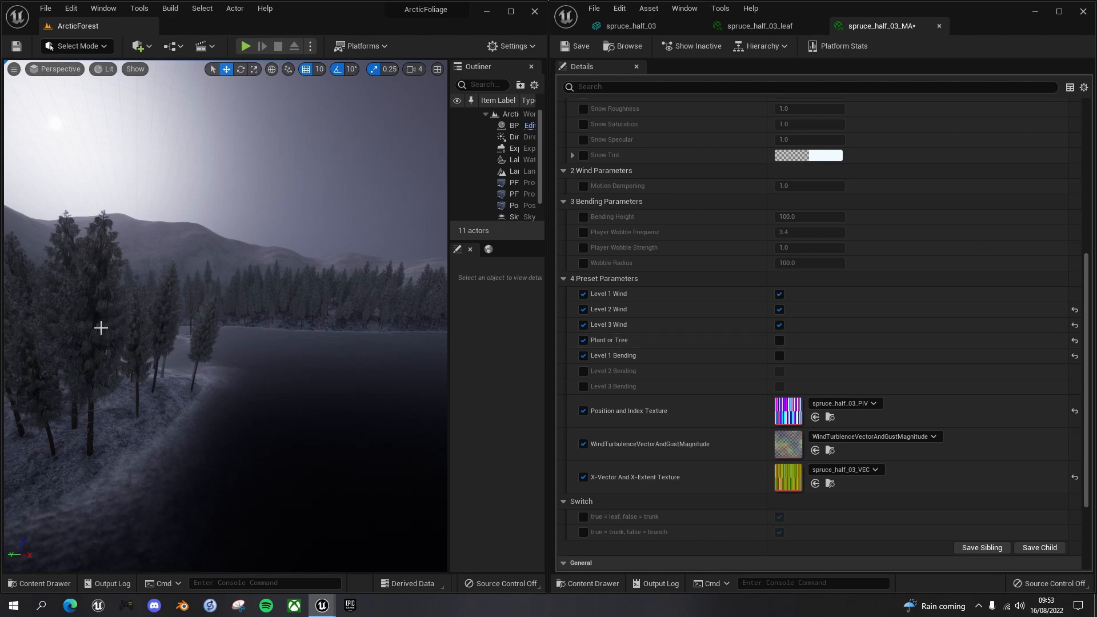
# Step: Re-enable Plant or Tree in spruce_half_03_MA and fly around the shore trees to compare their wind movement
pyautogui.click(779, 340)
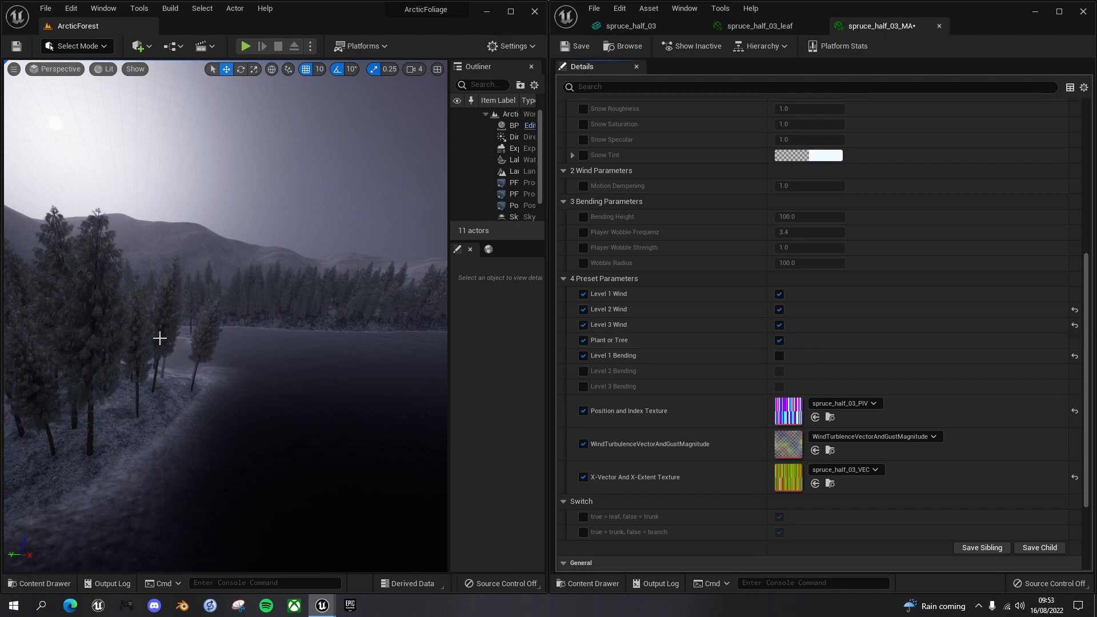
pyautogui.moveTo(232, 343); pyautogui.dragTo(154, 332, button='right')
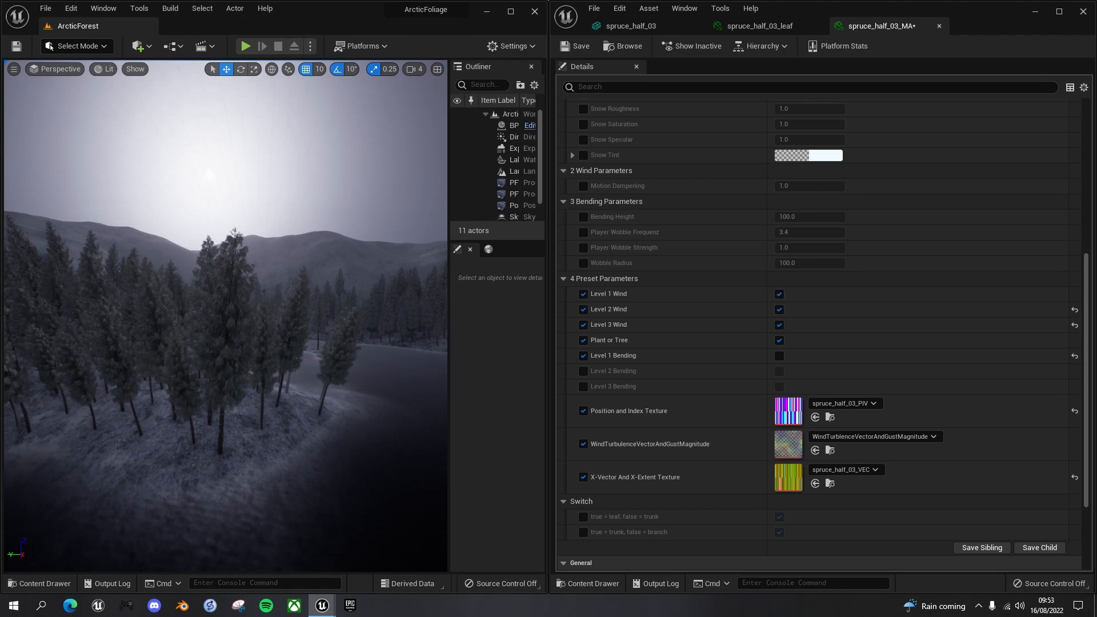
pyautogui.press('w')
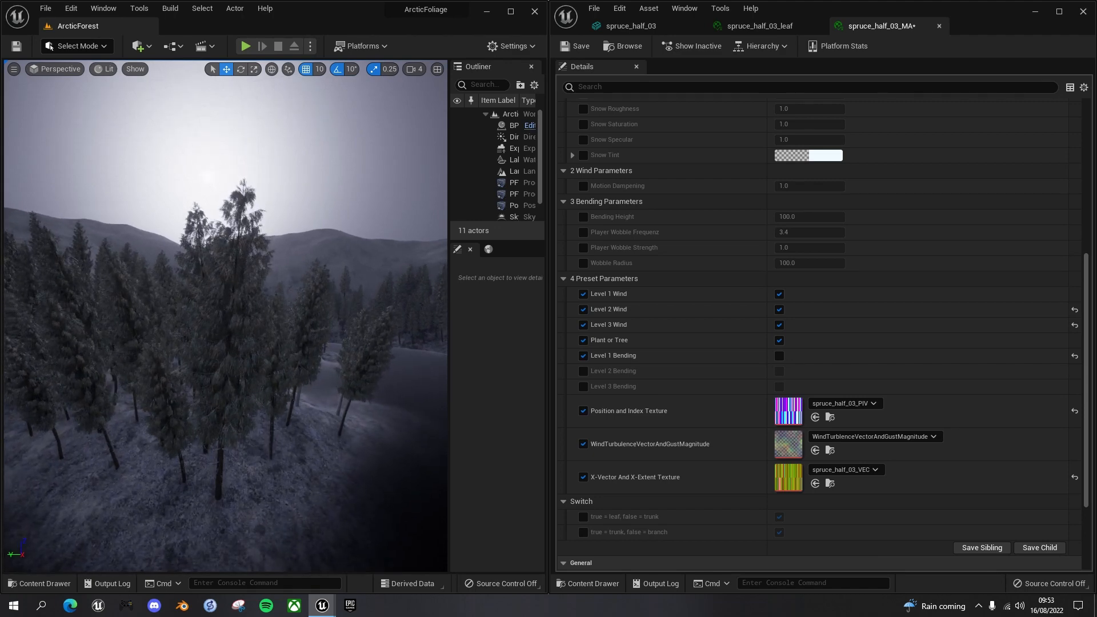
pyautogui.press('a')
pyautogui.moveTo(154, 332); pyautogui.dragTo(212, 332, button='right')
pyautogui.press('a')
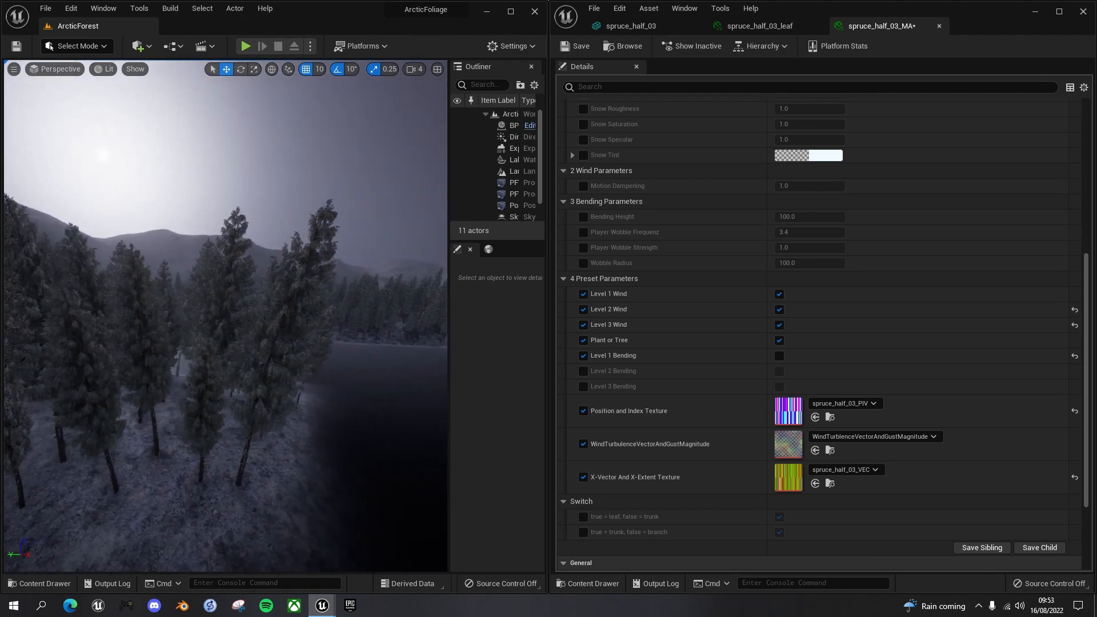
pyautogui.press('d')
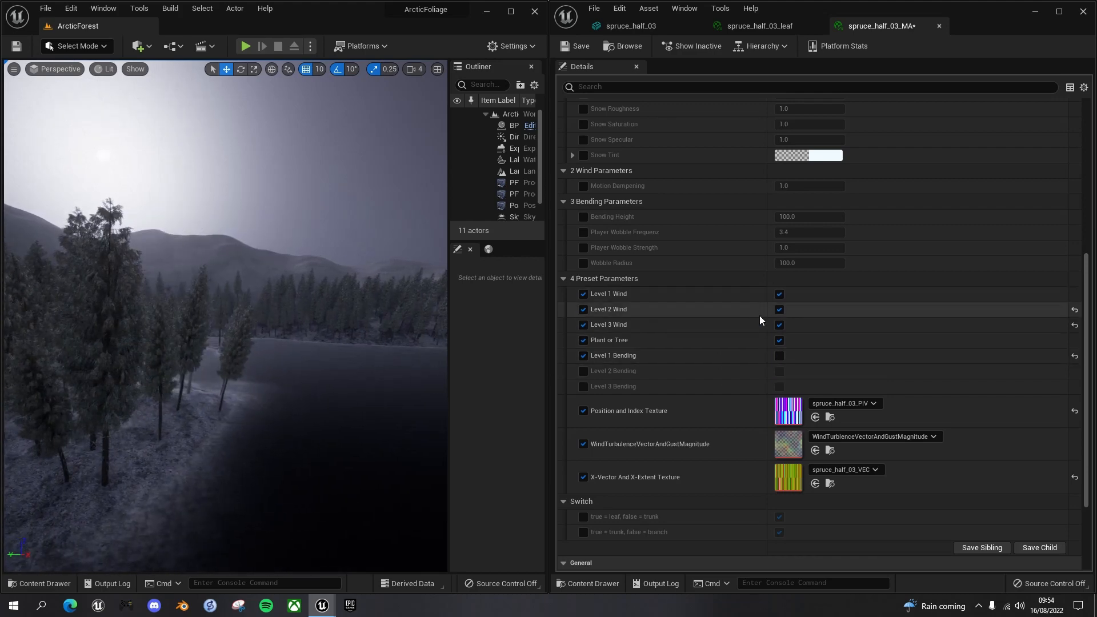
# Step: Save the spruce_half_03_MA instance, and close it together with the spruce_half_03_leaf instance
pyautogui.click(583, 44)
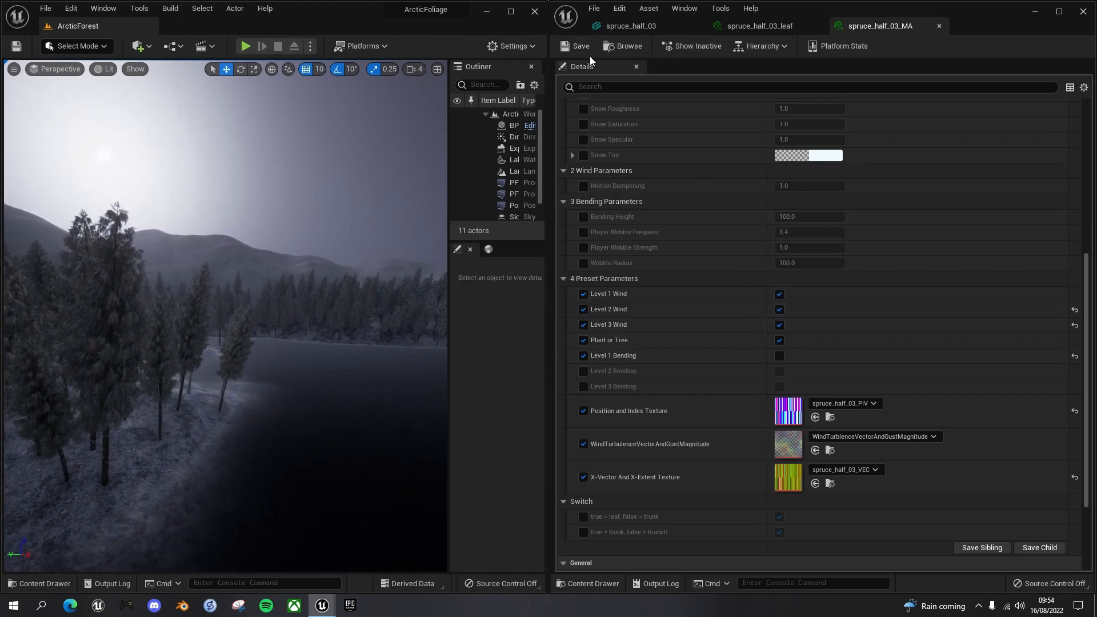
pyautogui.click(940, 25)
pyautogui.click(816, 26)
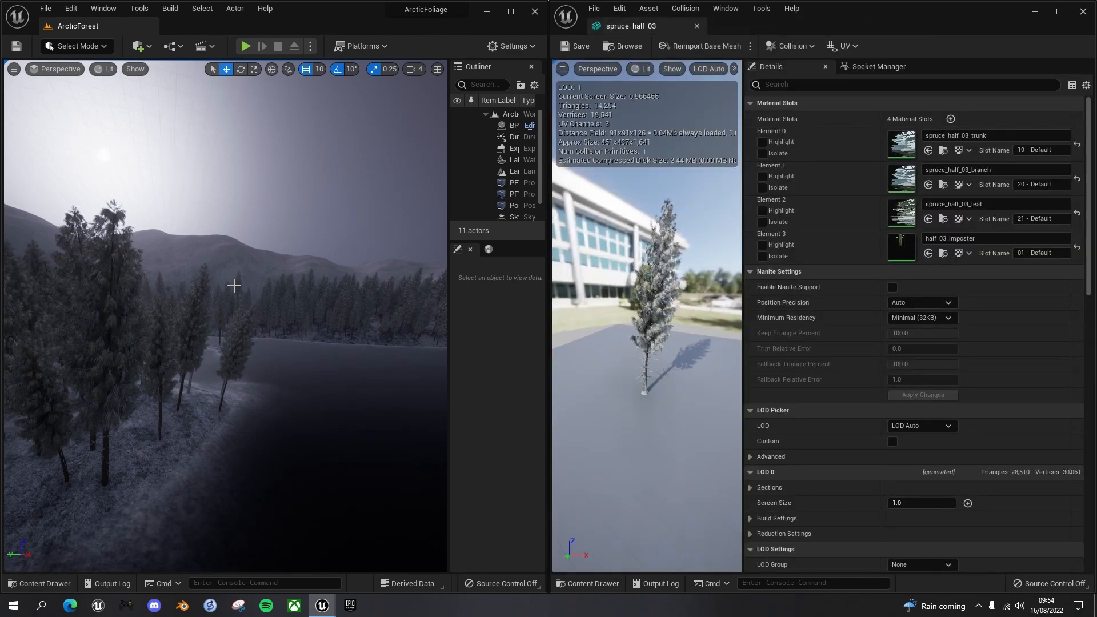
pyautogui.moveTo(298, 350); pyautogui.dragTo(332, 354, button='right')
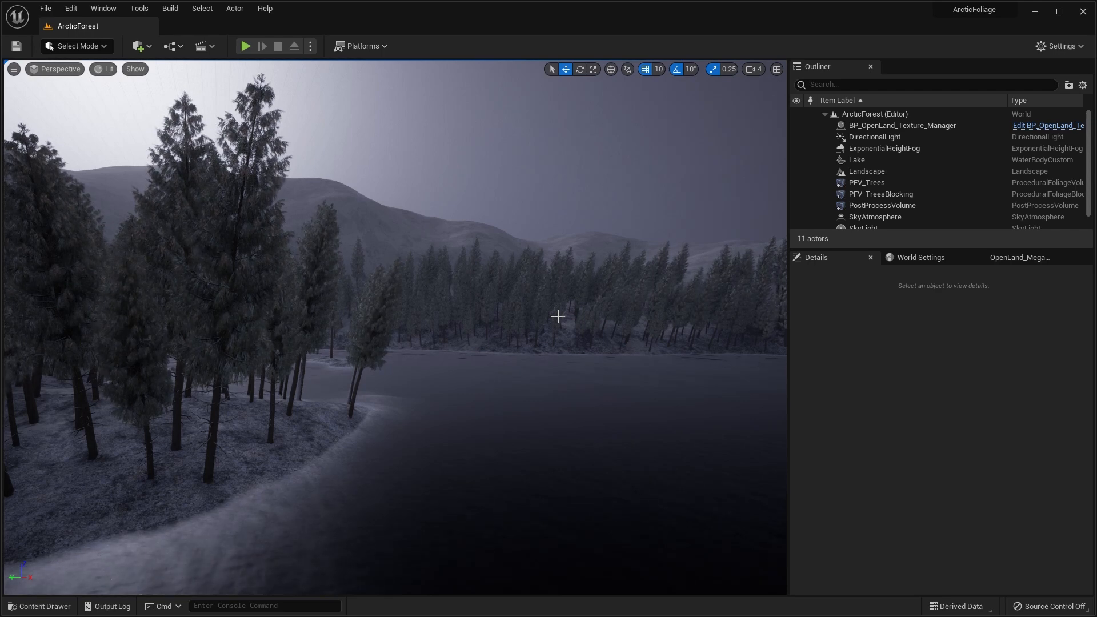
# Step: Open Quixel Bridge and search its library for "tundra stone"
pyautogui.click(141, 47)
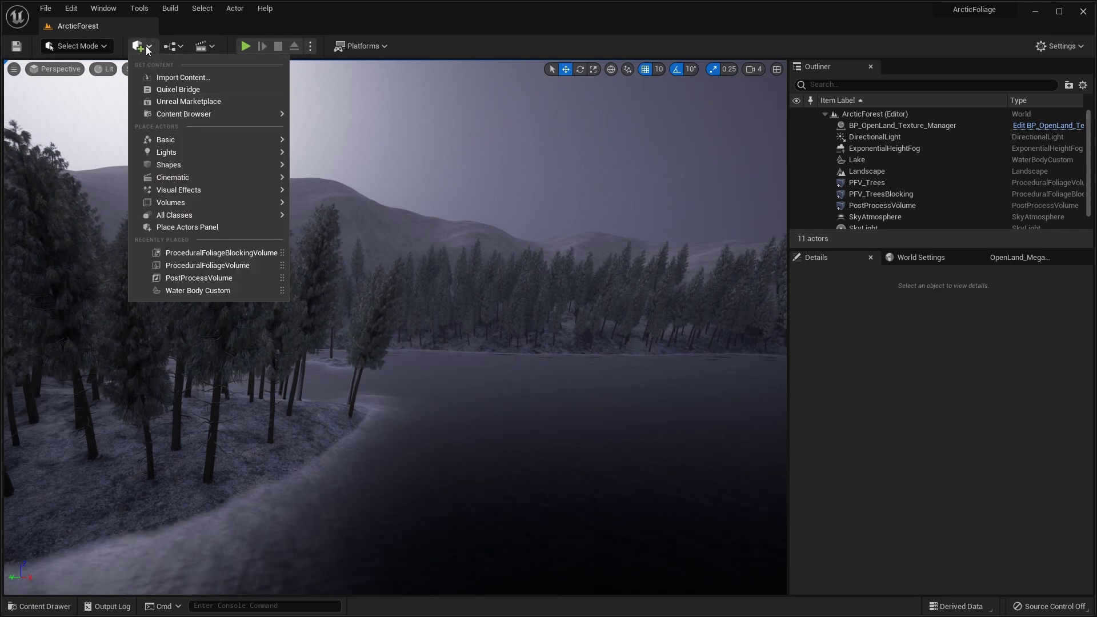
pyautogui.click(187, 88)
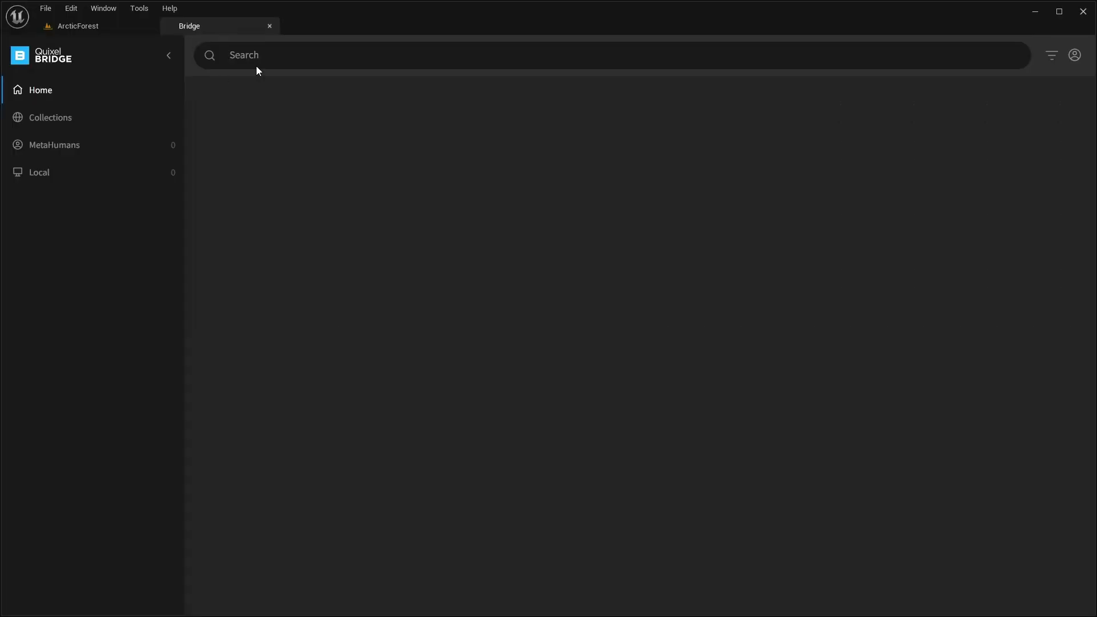
pyautogui.click(267, 52)
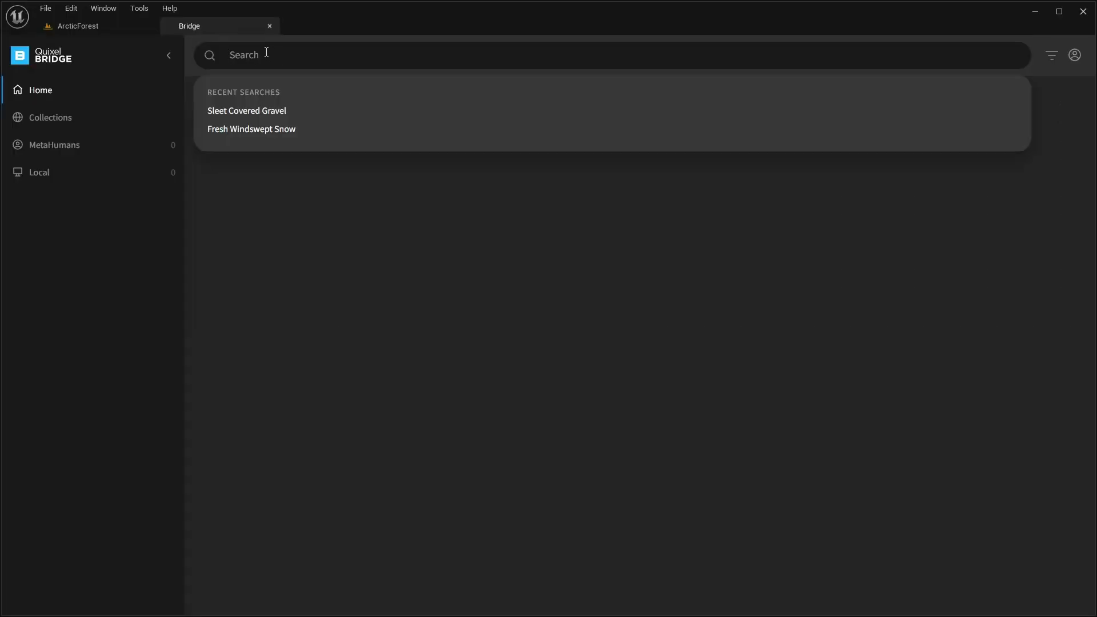
pyautogui.write('tun')
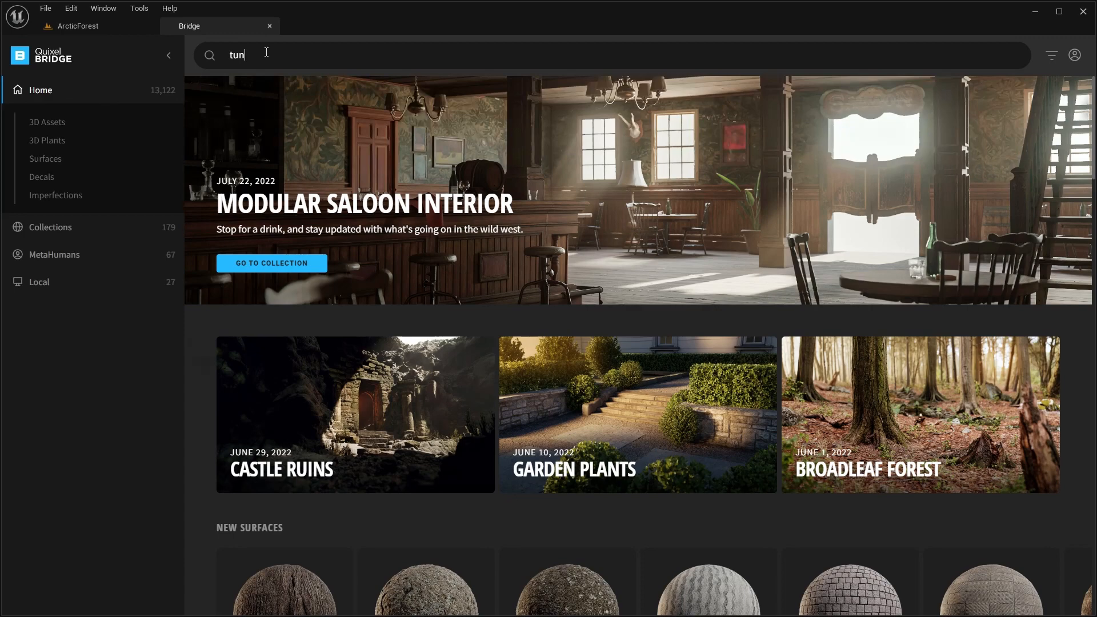
pyautogui.write('dra stone')
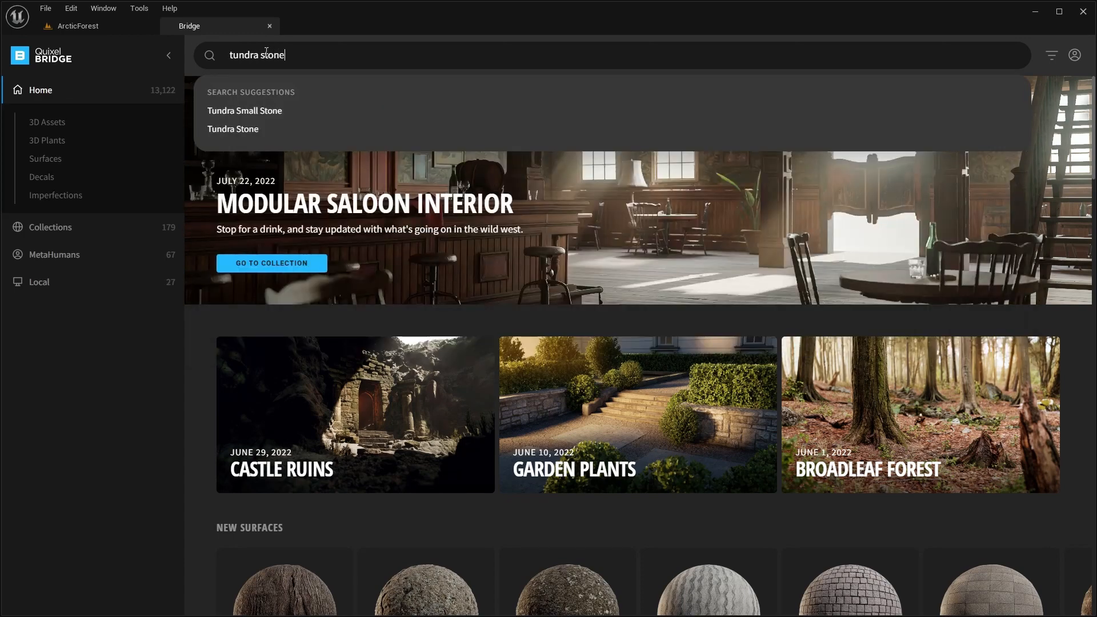
pyautogui.press('Return')
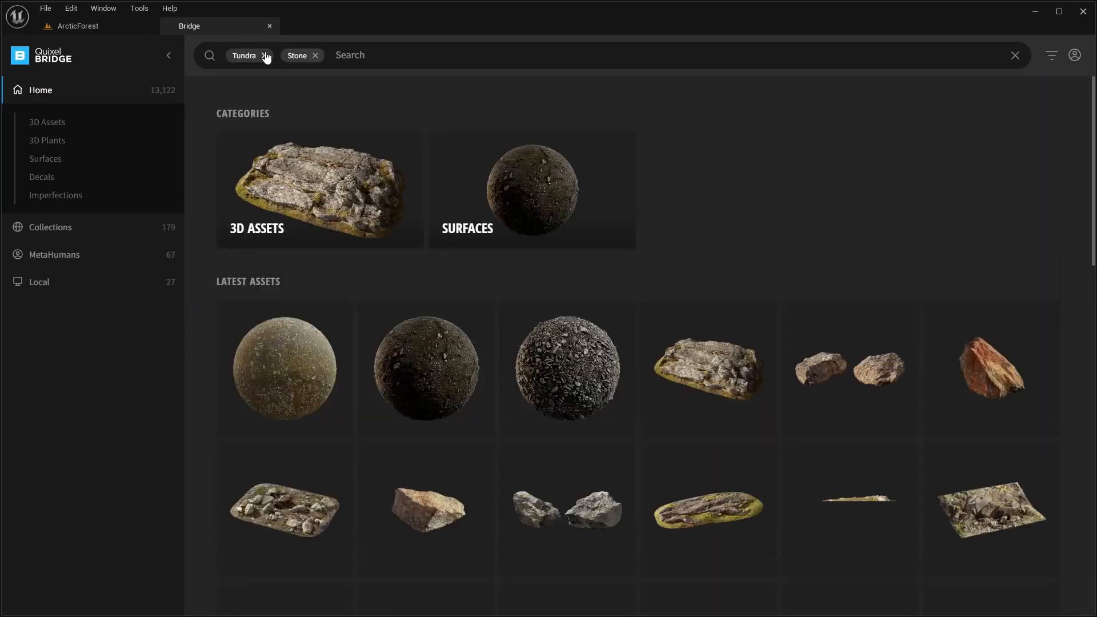
# Step: Filter the Tundra Stone search results by a size of 1 - 2 M
pyautogui.click(1050, 56)
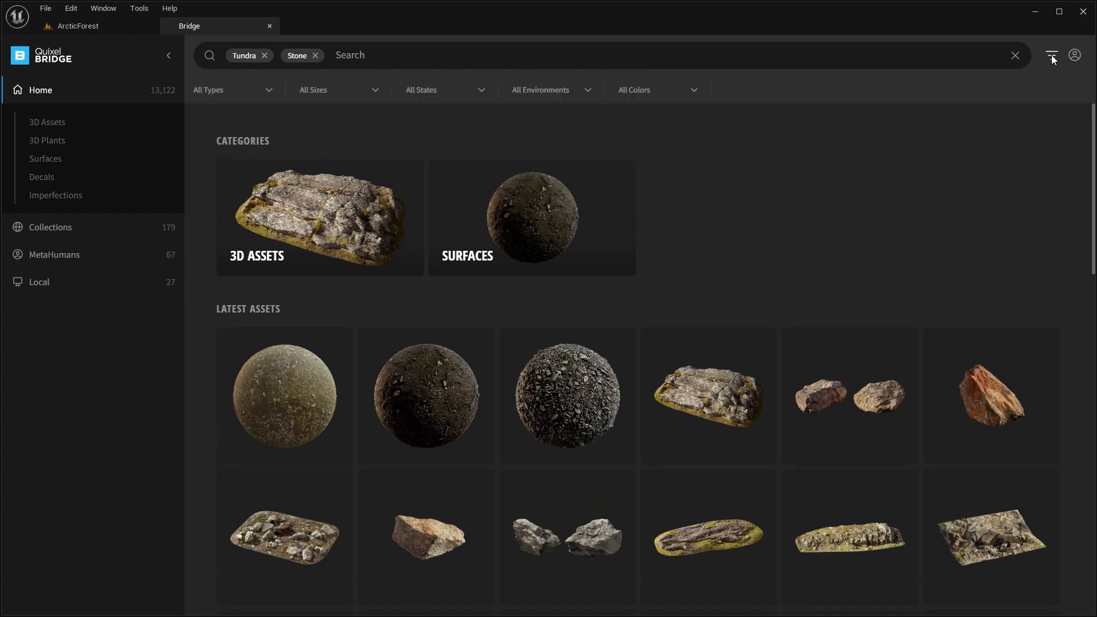
pyautogui.click(374, 92)
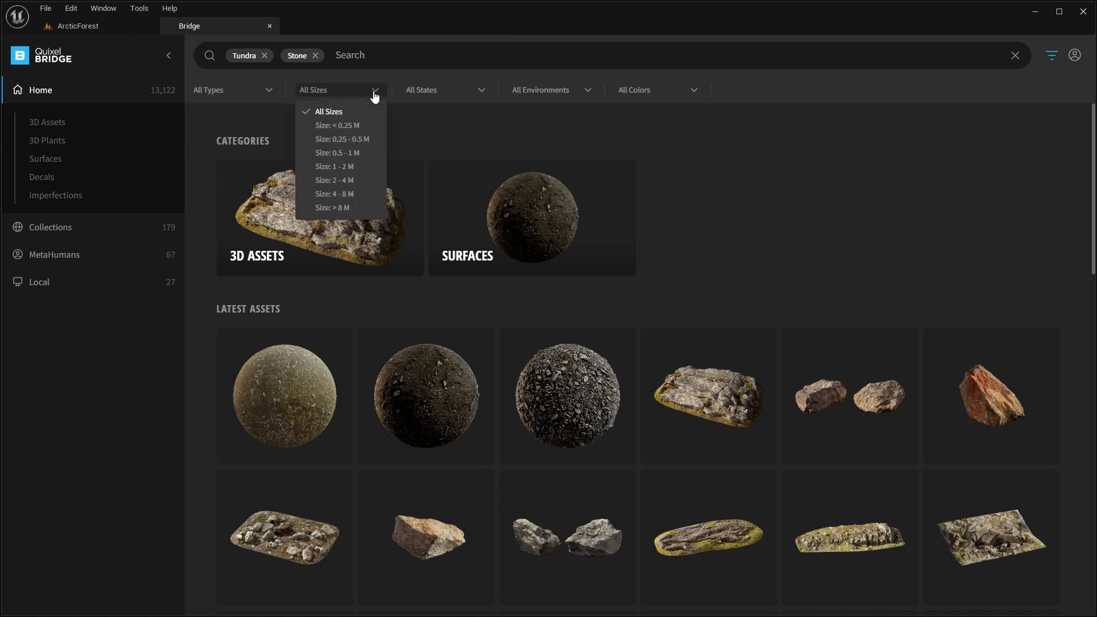
pyautogui.click(348, 167)
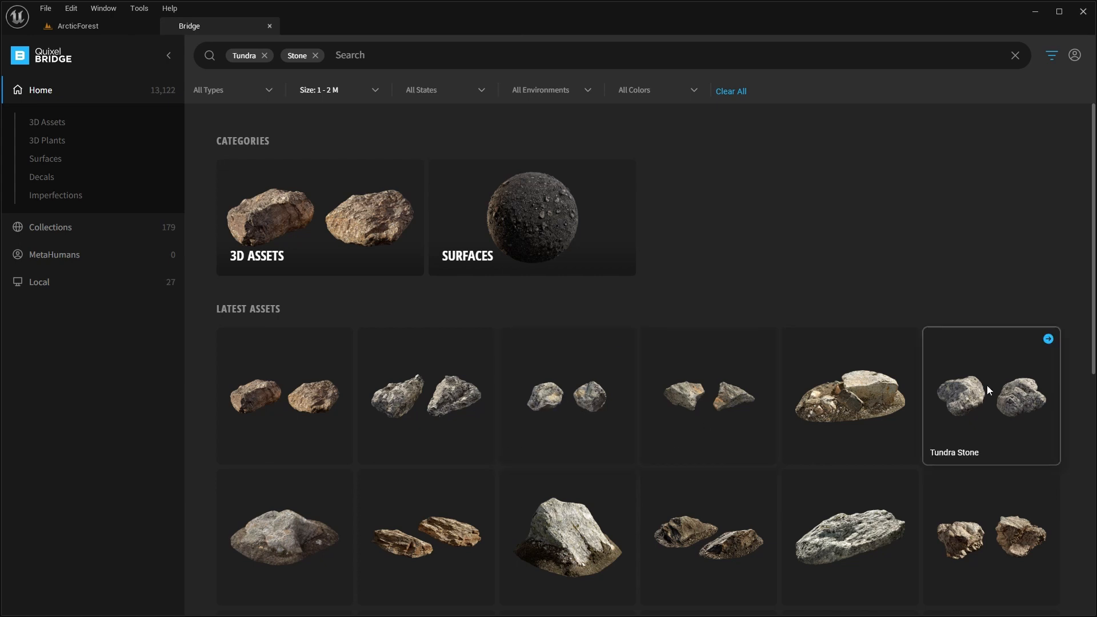
# Step: Add two small grey Tundra Stone 3D assets to the project at High Quality, and close Bridge
pyautogui.click(570, 396)
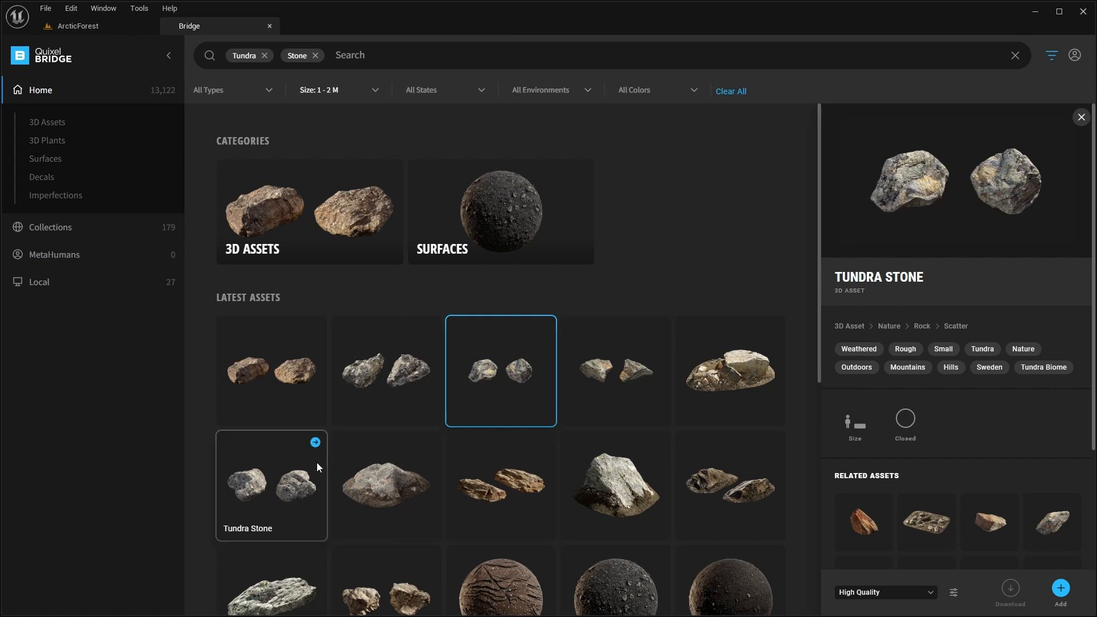
pyautogui.keyDown('ctrl'); pyautogui.click(274, 475); pyautogui.keyUp('ctrl')
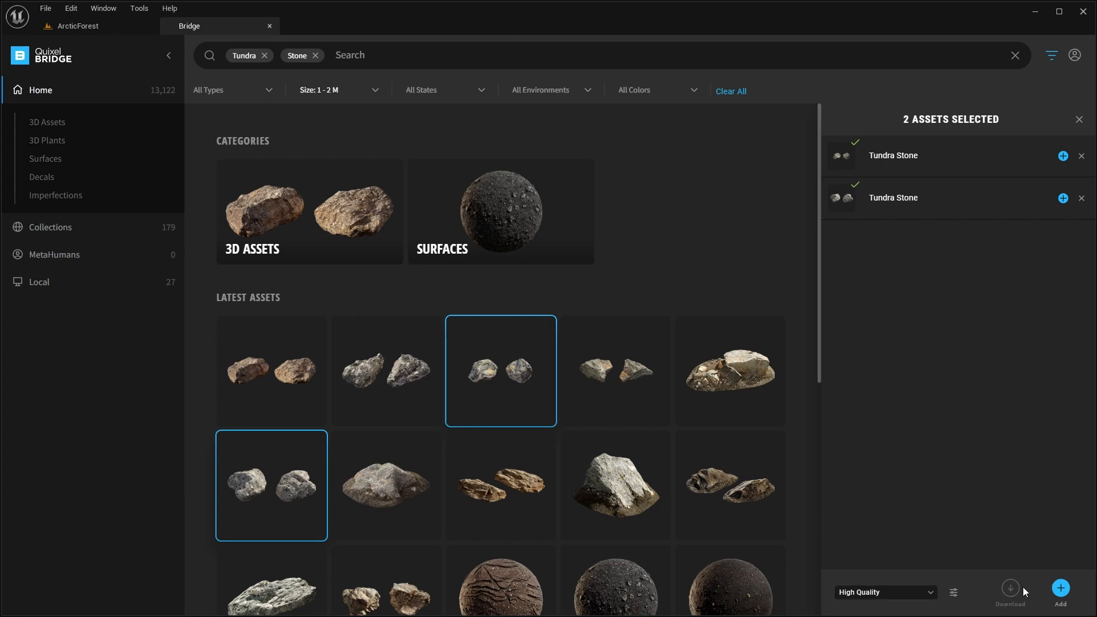
pyautogui.click(1061, 588)
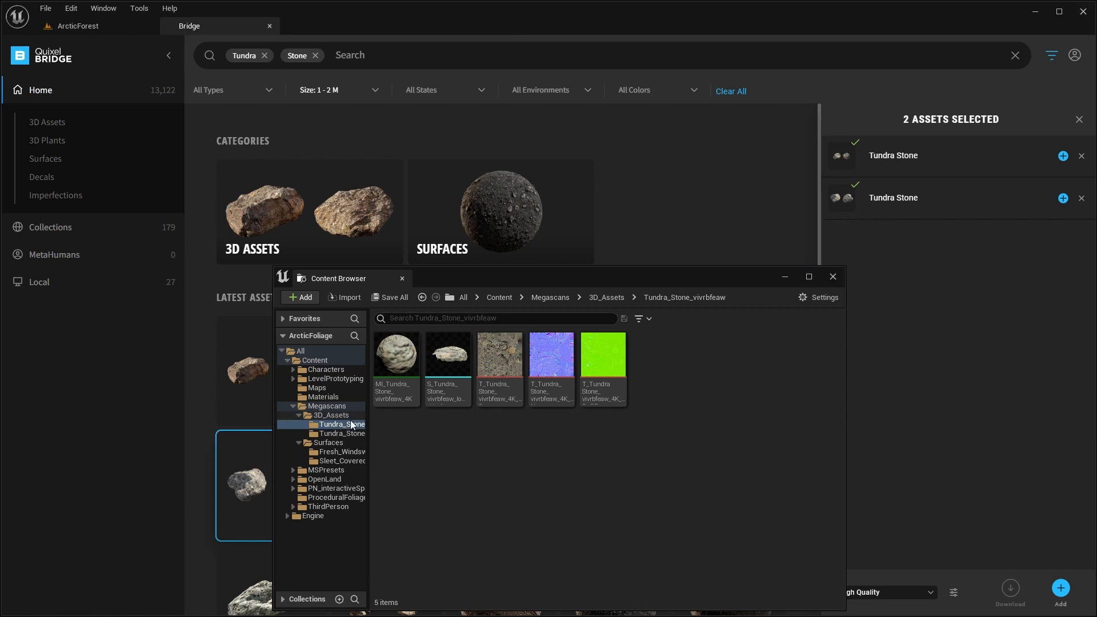
pyautogui.click(832, 277)
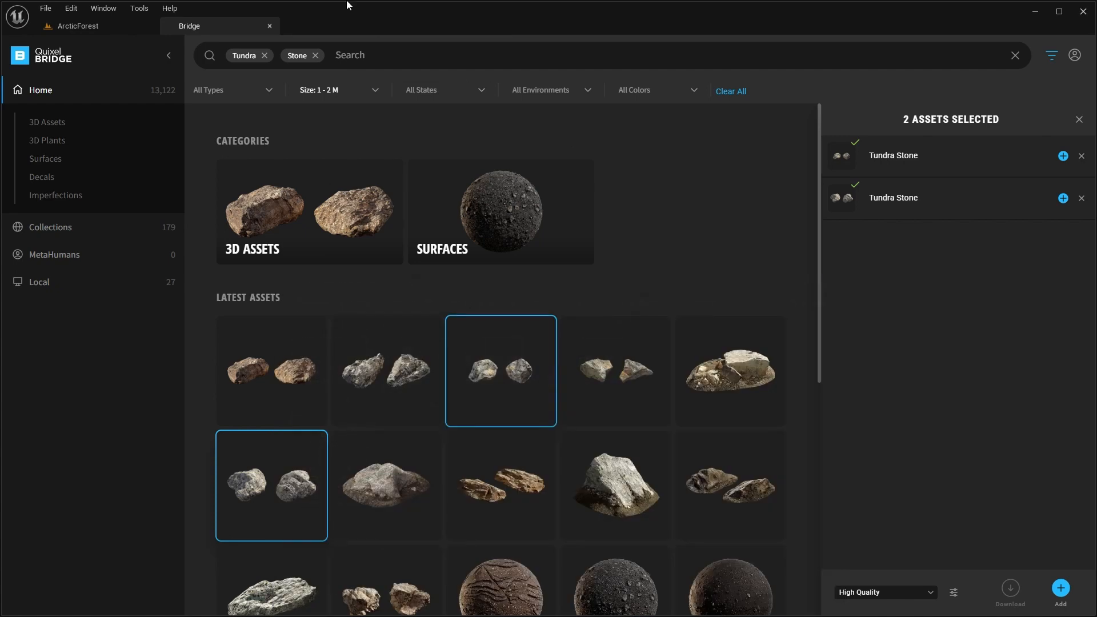
pyautogui.click(270, 25)
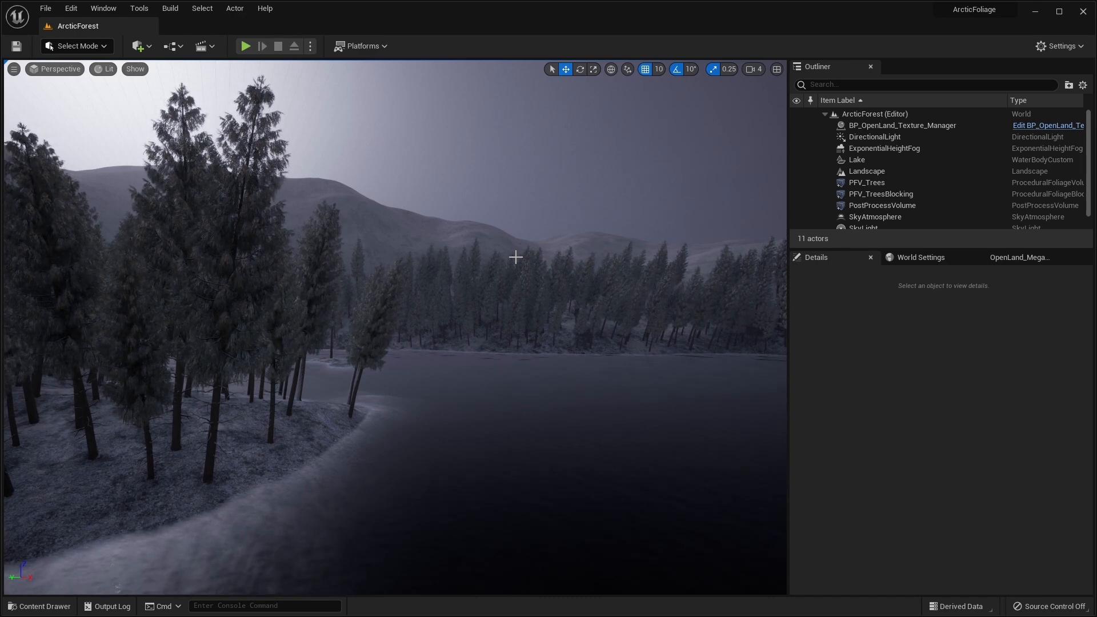
# Step: Switch to Foliage mode and add the Tundra_Stone_vivrbfeaw static mesh from Megascans/3D_Assets to the foliage types
pyautogui.click(103, 46)
pyautogui.click(95, 85)
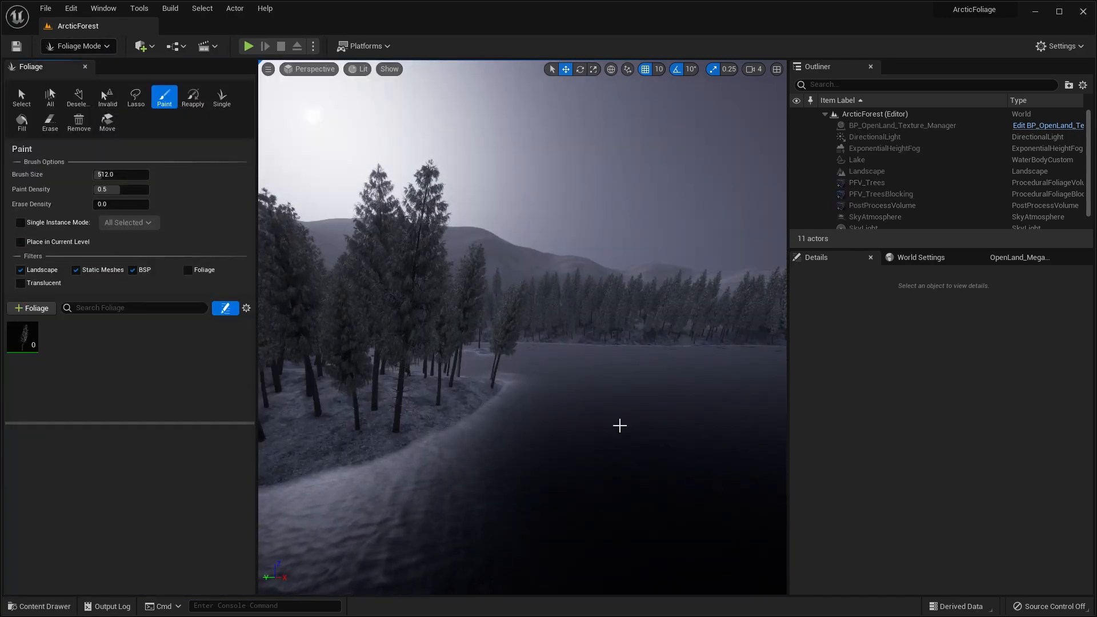
pyautogui.hotkey('ctrl', 'space')
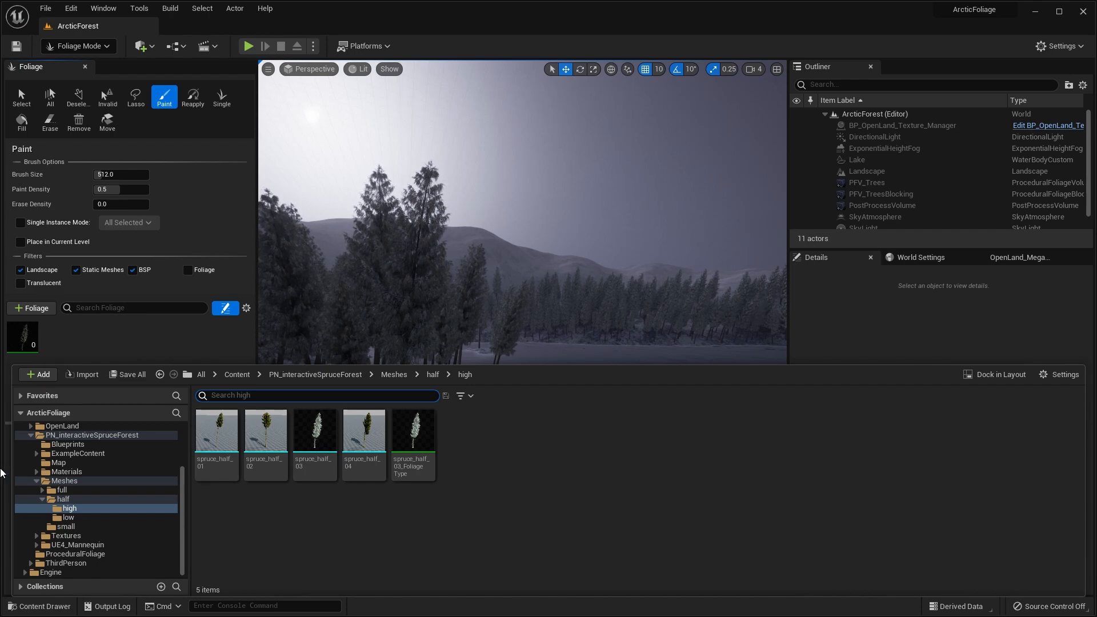
pyautogui.click(32, 437)
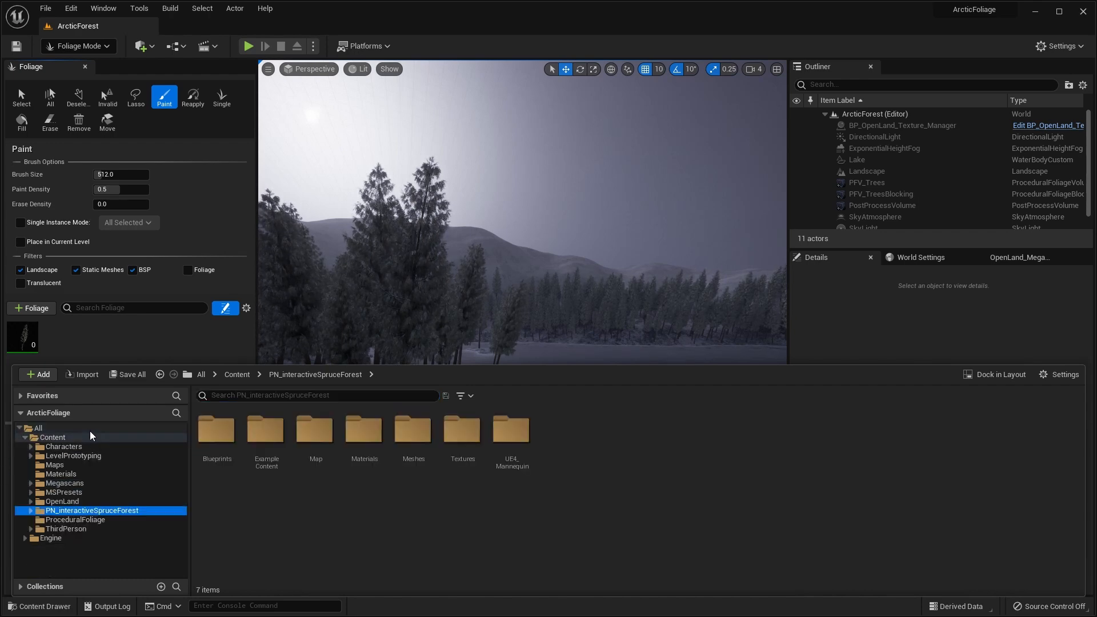
pyautogui.click(30, 484)
pyautogui.click(37, 493)
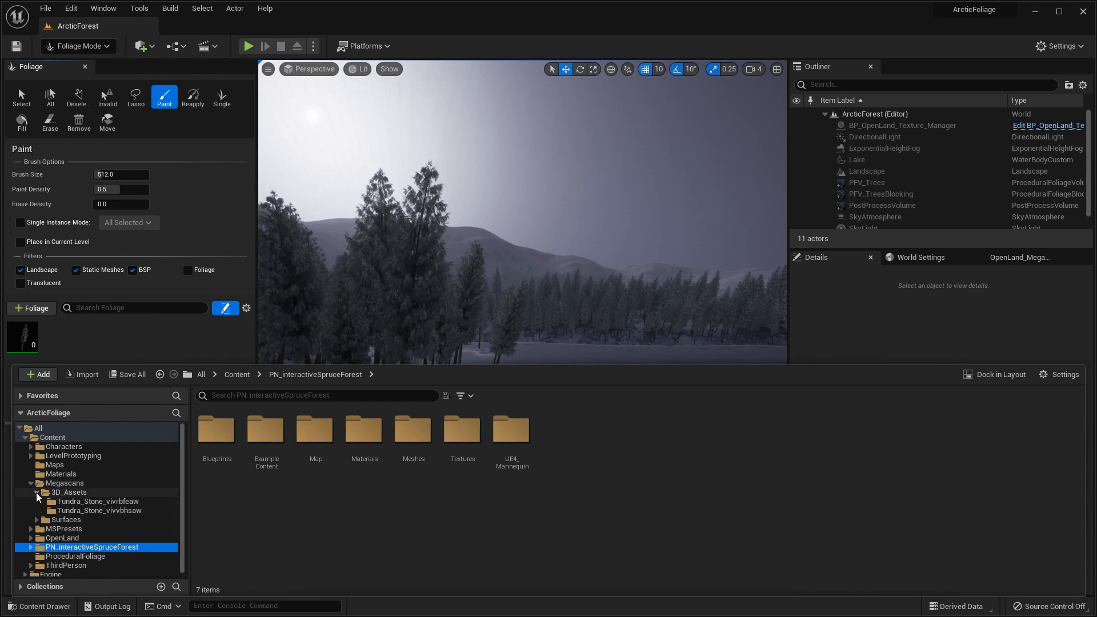
pyautogui.click(92, 502)
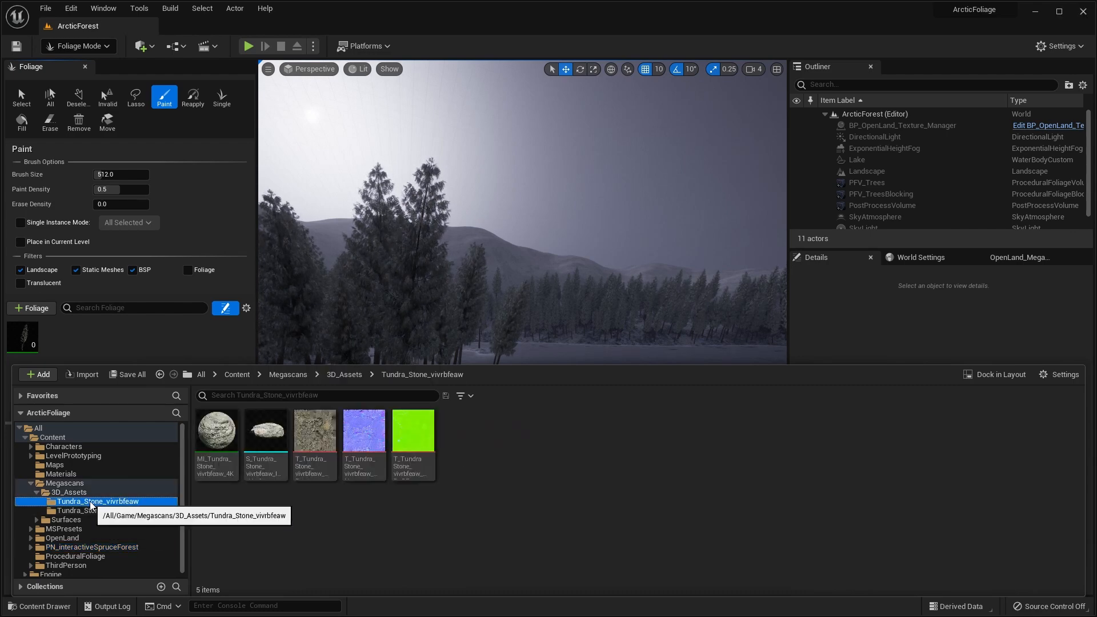
pyautogui.moveTo(264, 437)
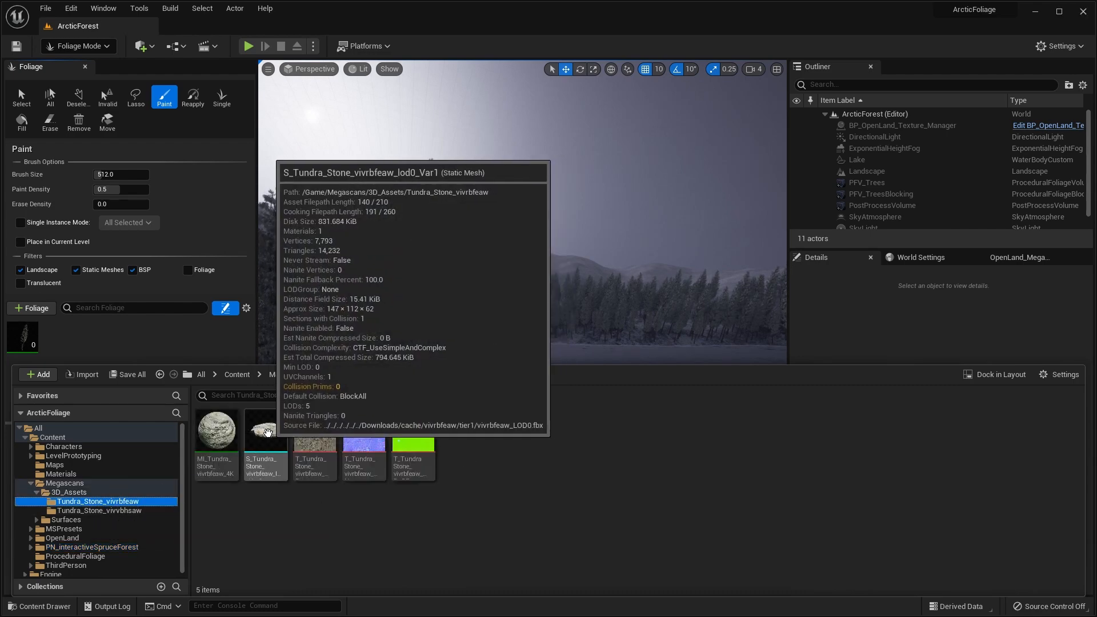
pyautogui.moveTo(265, 436); pyautogui.dragTo(58, 345)
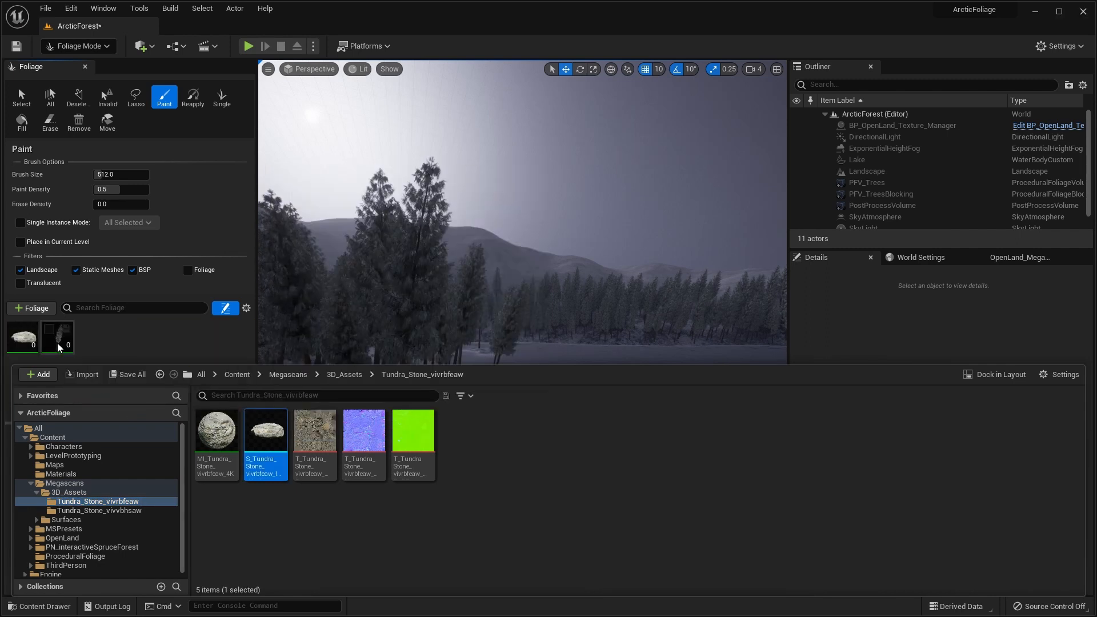
# Step: Add the Tundra_Stone_vivvbhsaw static mesh as another foliage type and dismiss the content browser
pyautogui.click(81, 511)
pyautogui.click(267, 435)
pyautogui.moveTo(268, 435); pyautogui.dragTo(148, 351)
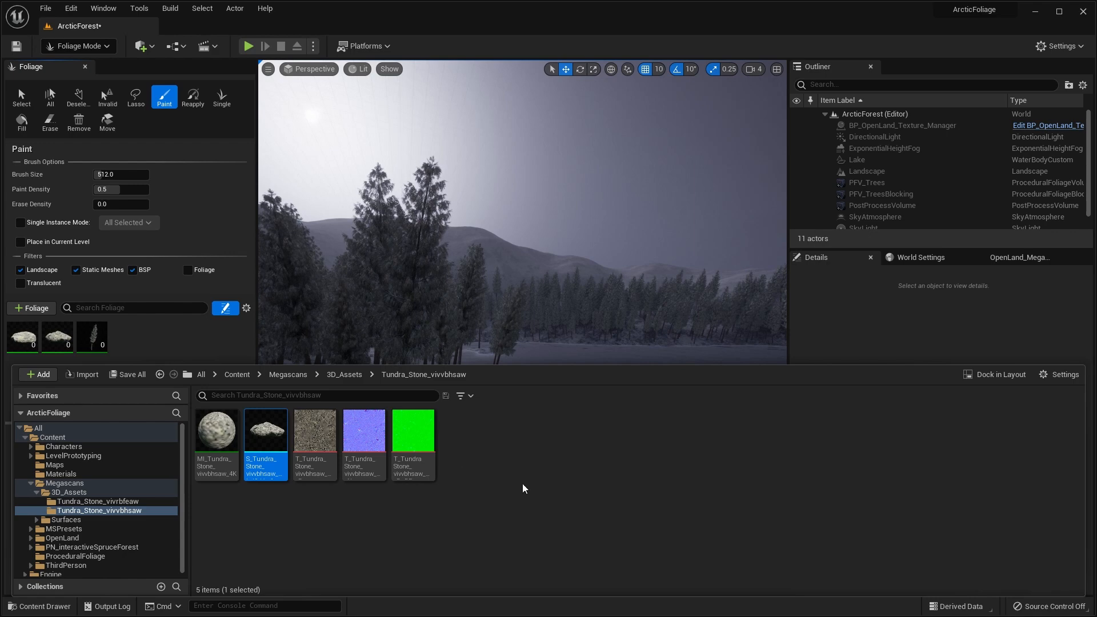
pyautogui.hotkey('ctrl', 'space')
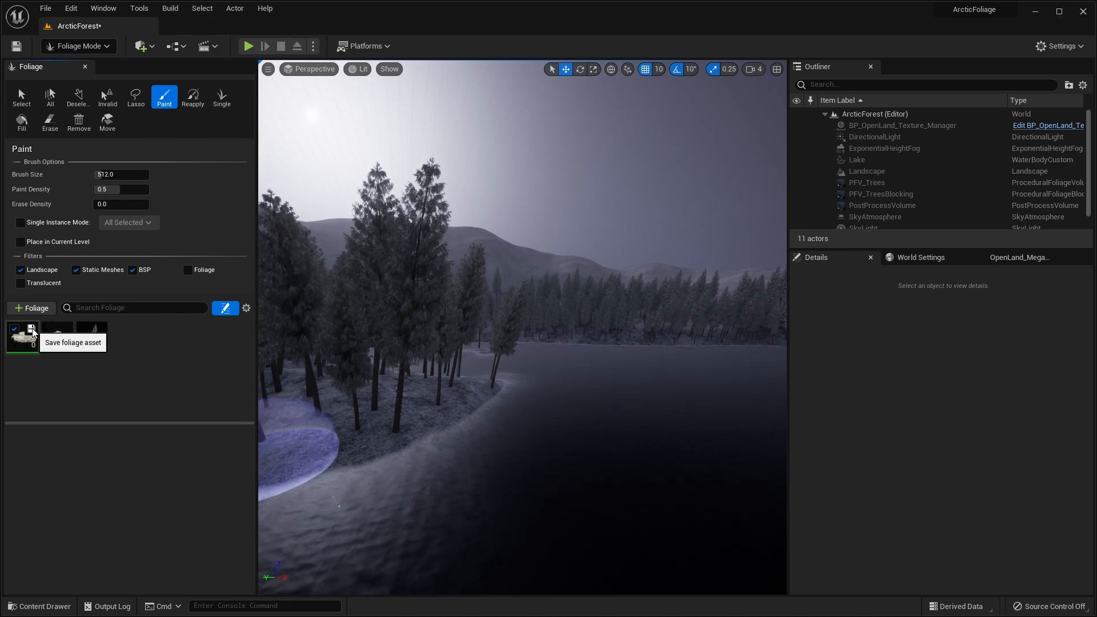
# Step: Save both tundra stone foliage types as assets in their own Megascans folders under the suggested names
pyautogui.click(32, 331)
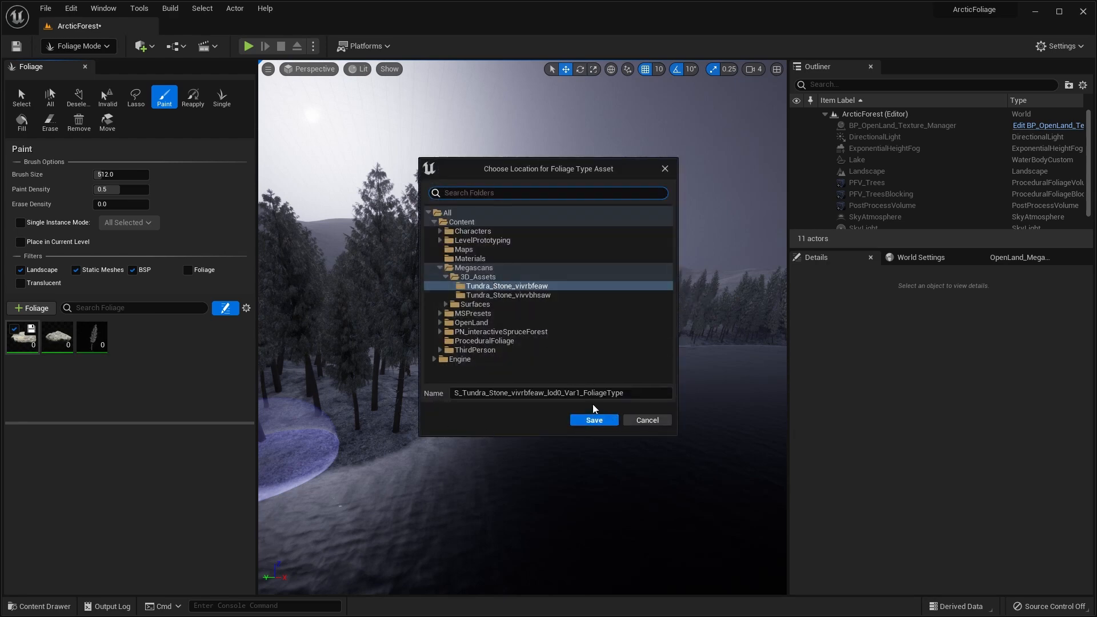
pyautogui.click(594, 420)
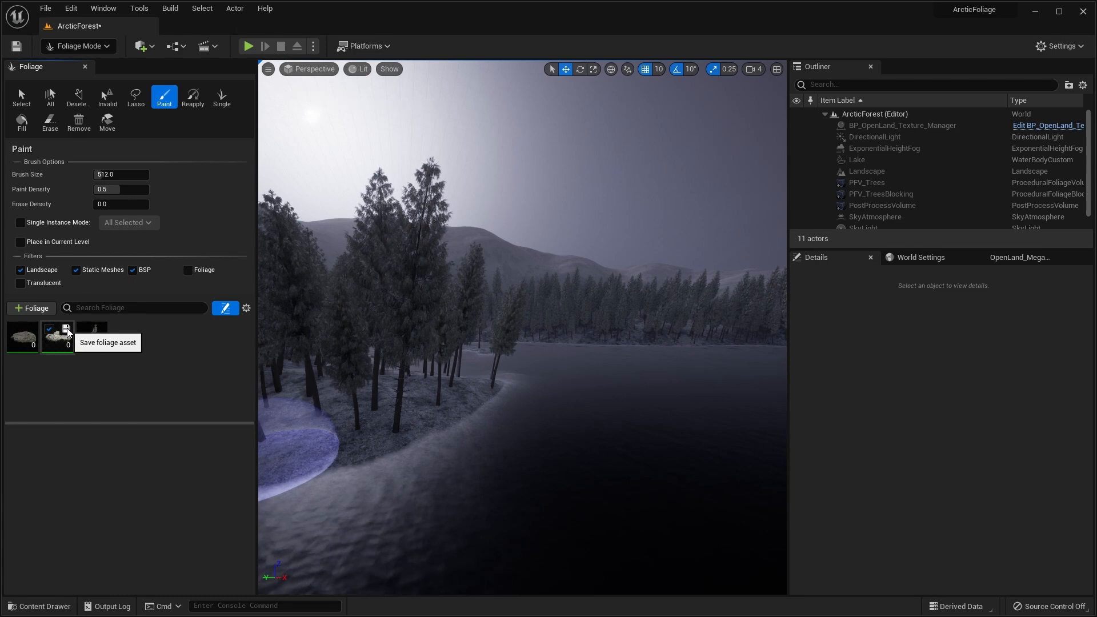
pyautogui.click(67, 330)
pyautogui.click(591, 420)
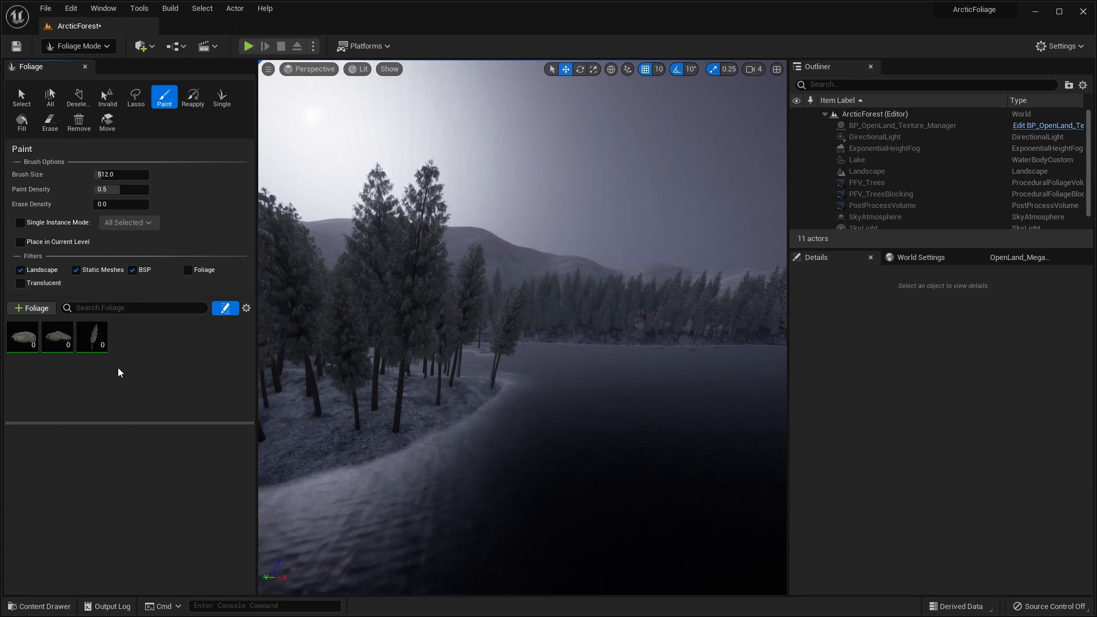
# Step: Select both tundra stone foliage types together and set their minimum Z Offset to -10
pyautogui.click(16, 333)
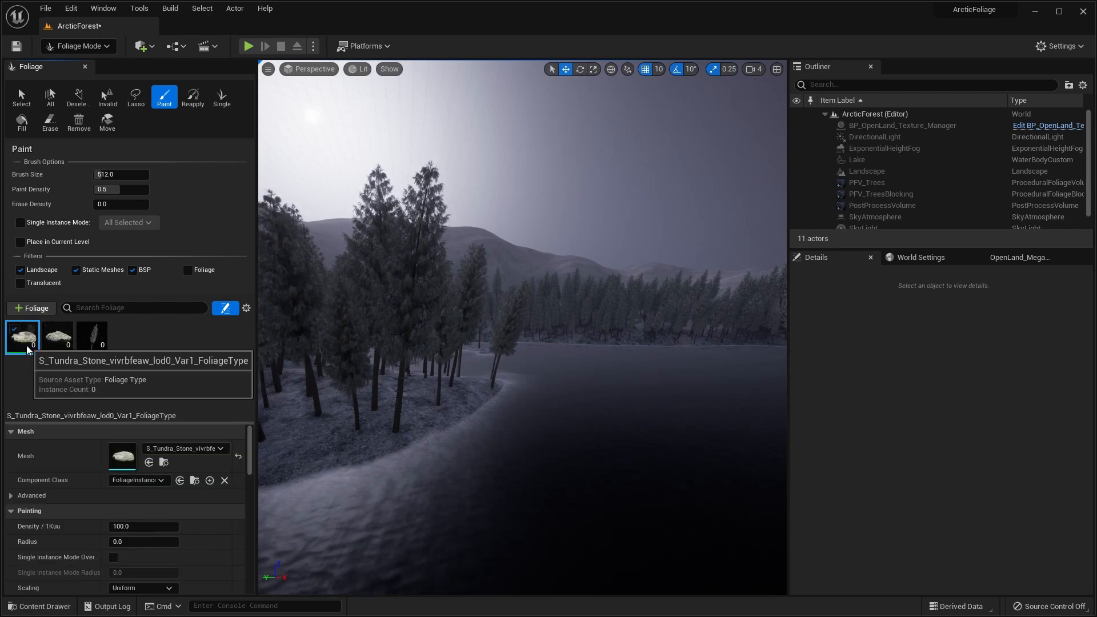
pyautogui.keyDown('ctrl'); pyautogui.click(59, 347); pyautogui.keyUp('ctrl')
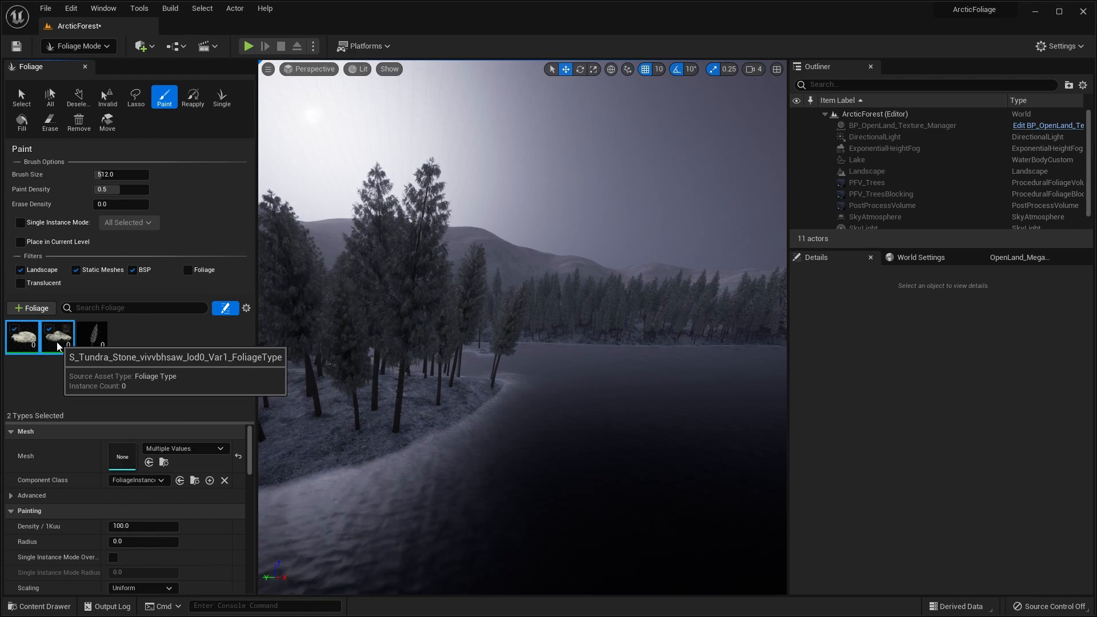
pyautogui.scroll(-3, 192, 417)
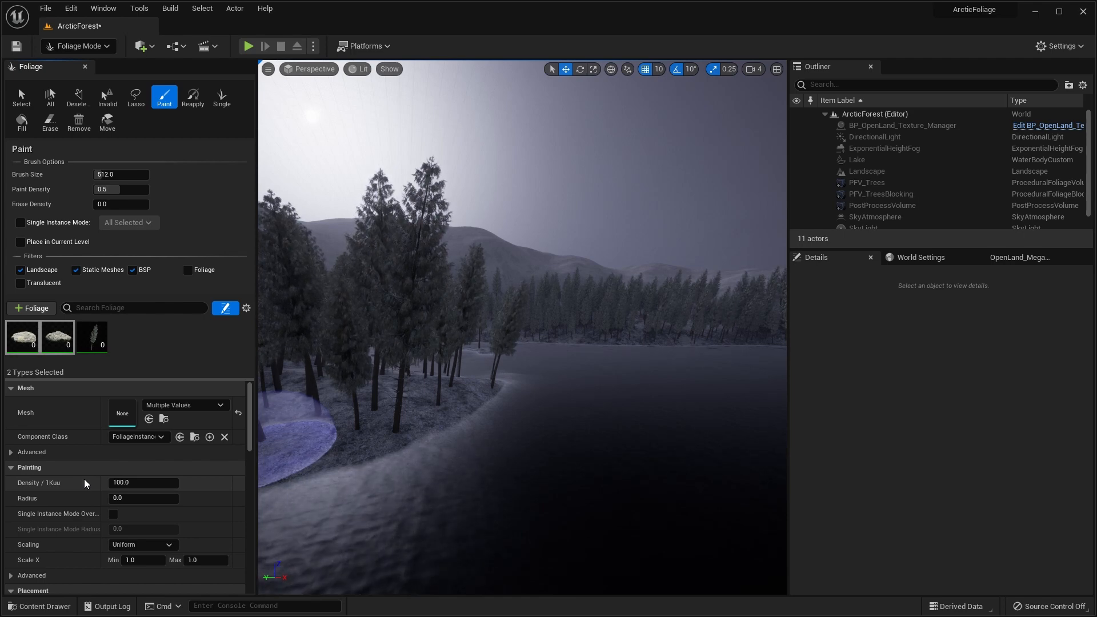
pyautogui.scroll(-5, 85, 485)
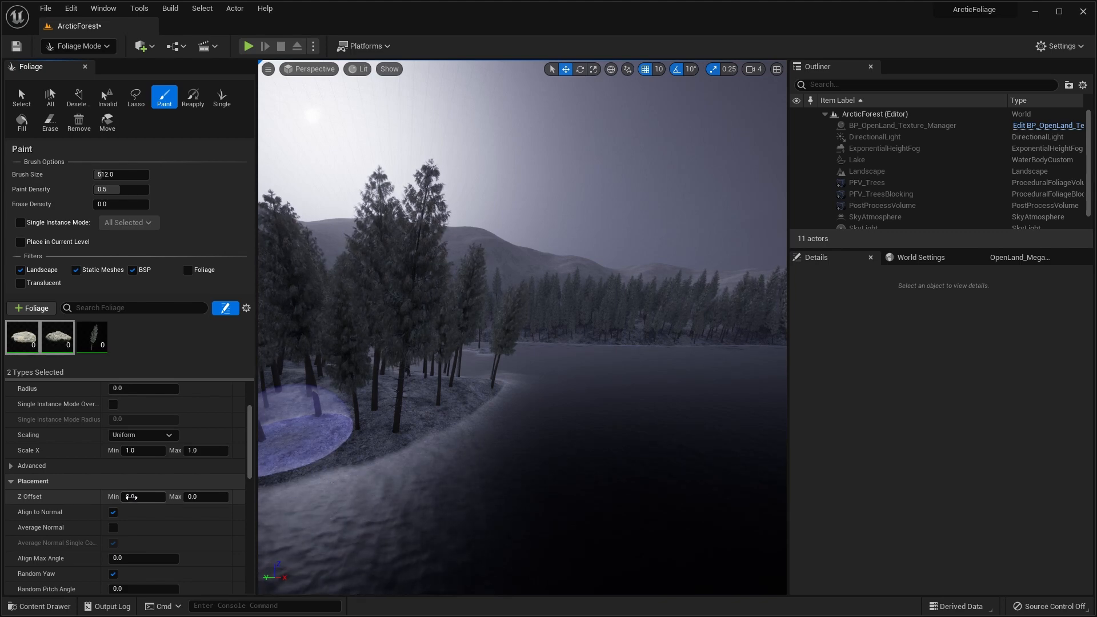
pyautogui.click(131, 496)
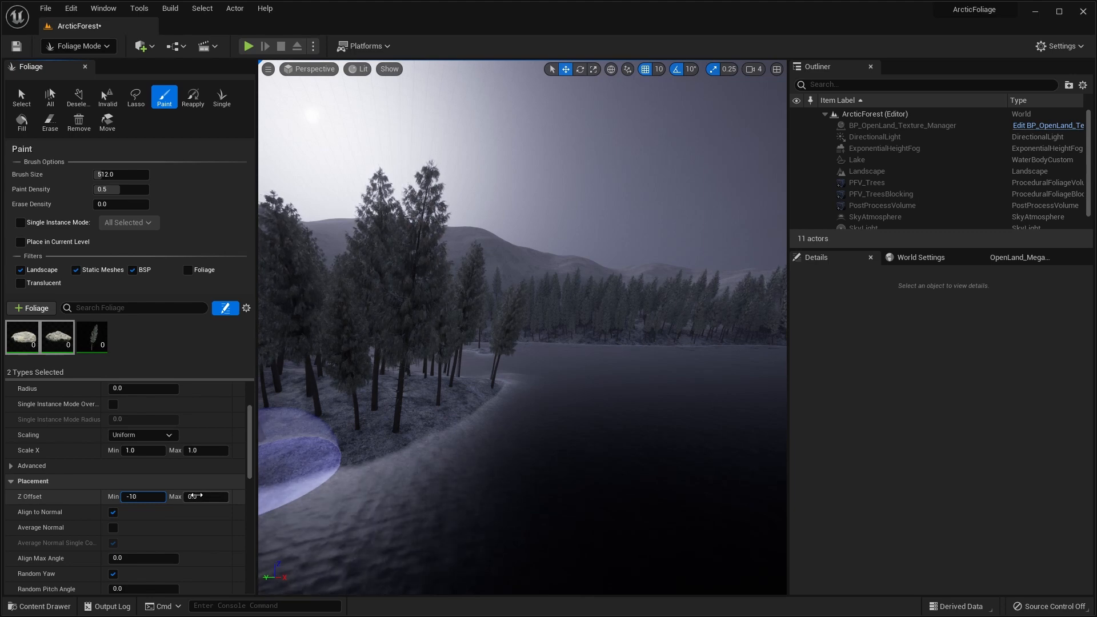
# Step: Set the Random Pitch Angle of both tundra stone foliage types to 45
pyautogui.scroll(-2, 108, 485)
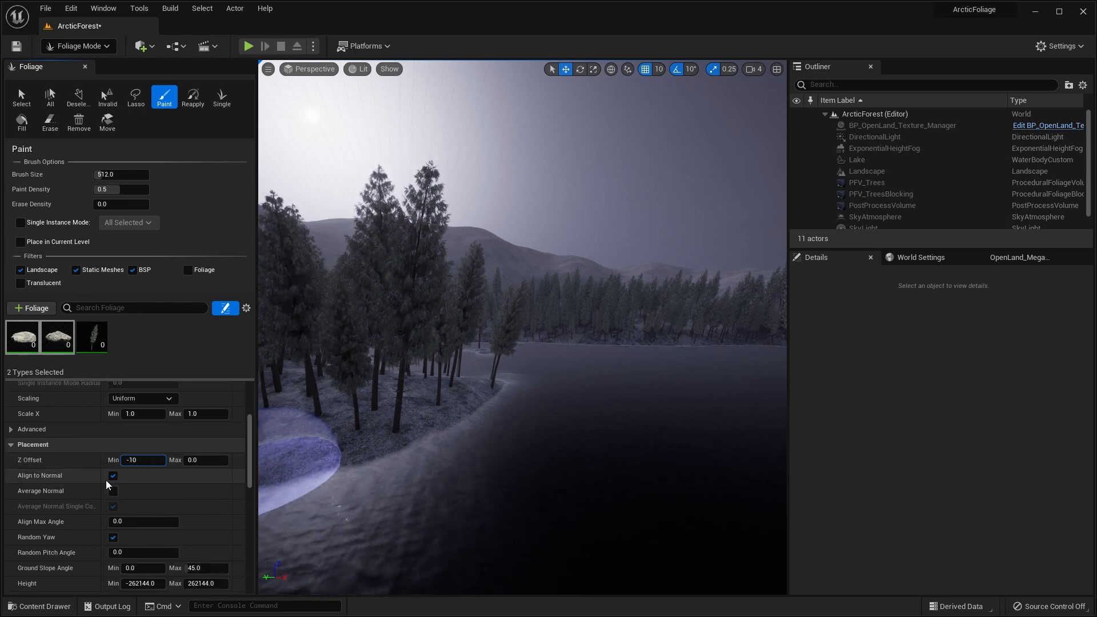
pyautogui.scroll(-2, 106, 485)
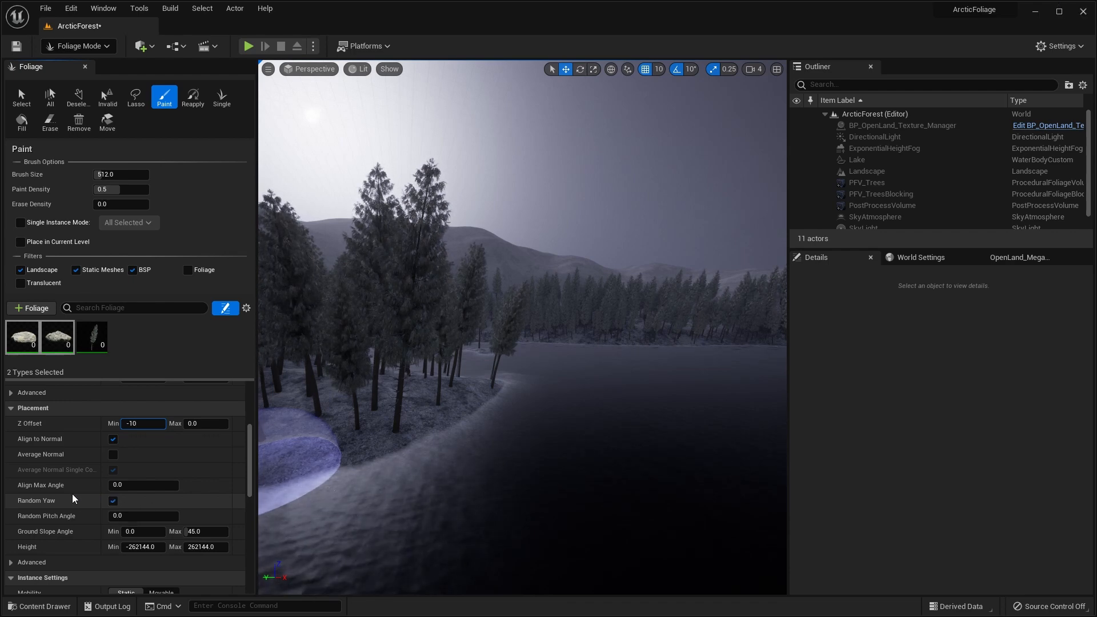
pyautogui.scroll(-1, 73, 499)
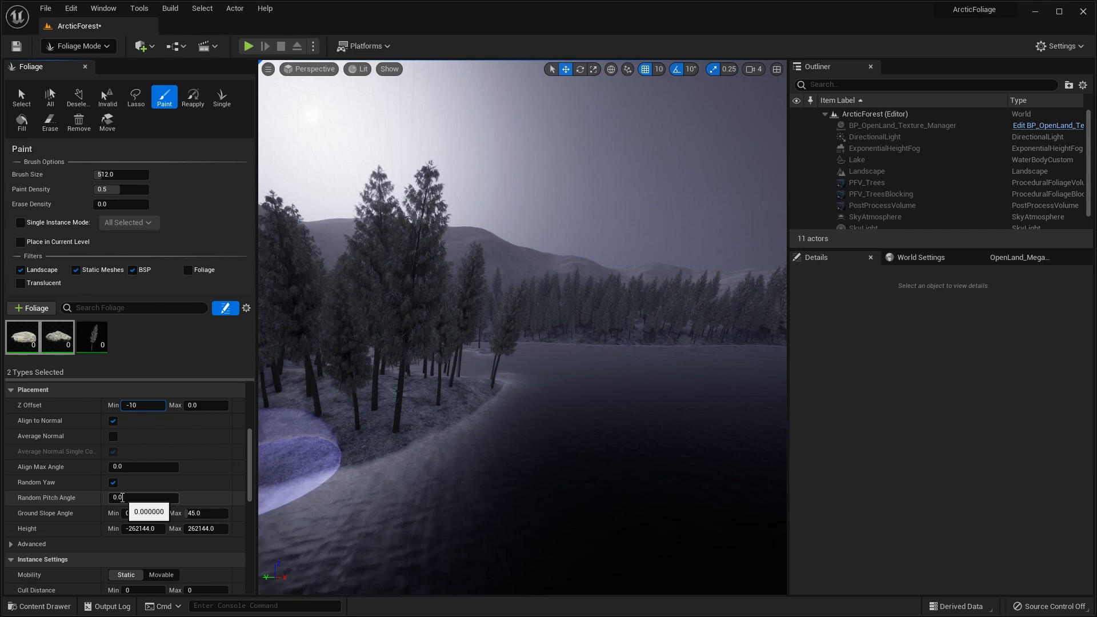
pyautogui.click(122, 498)
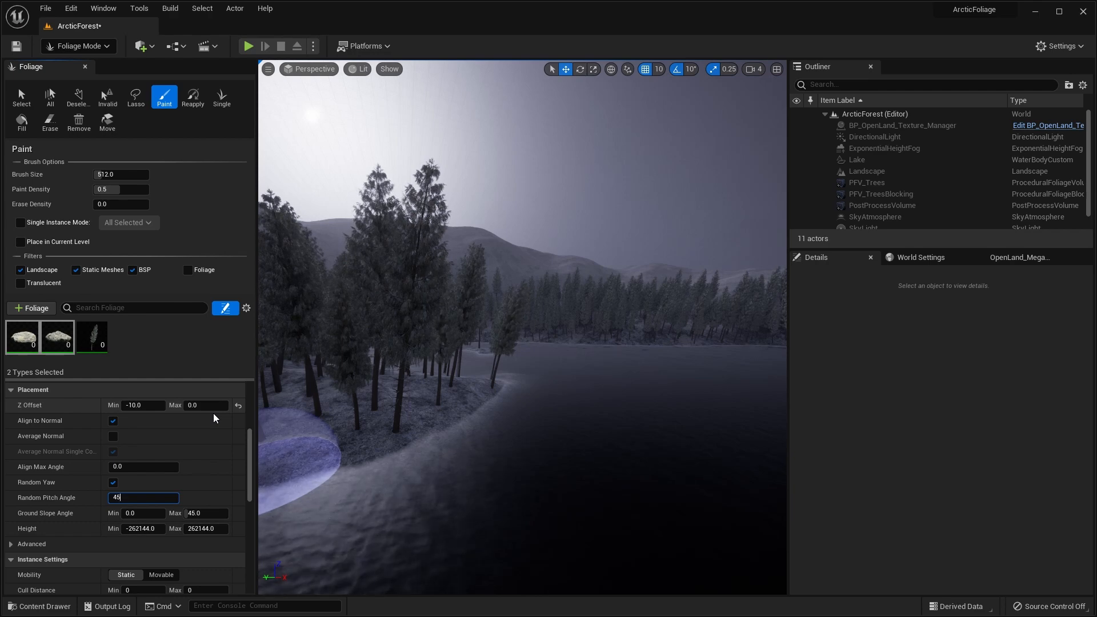
# Step: Set the Scale X range of both tundra stone foliage types to a minimum of 0.8 and a maximum of 1.2
pyautogui.scroll(-2, 130, 463)
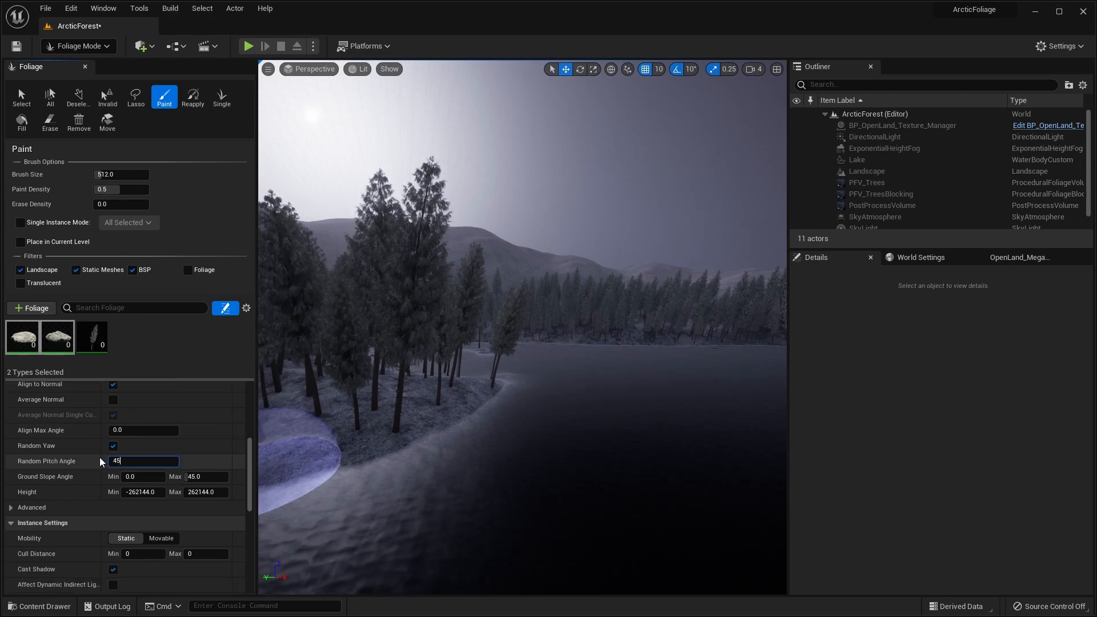
pyautogui.scroll(-1, 100, 462)
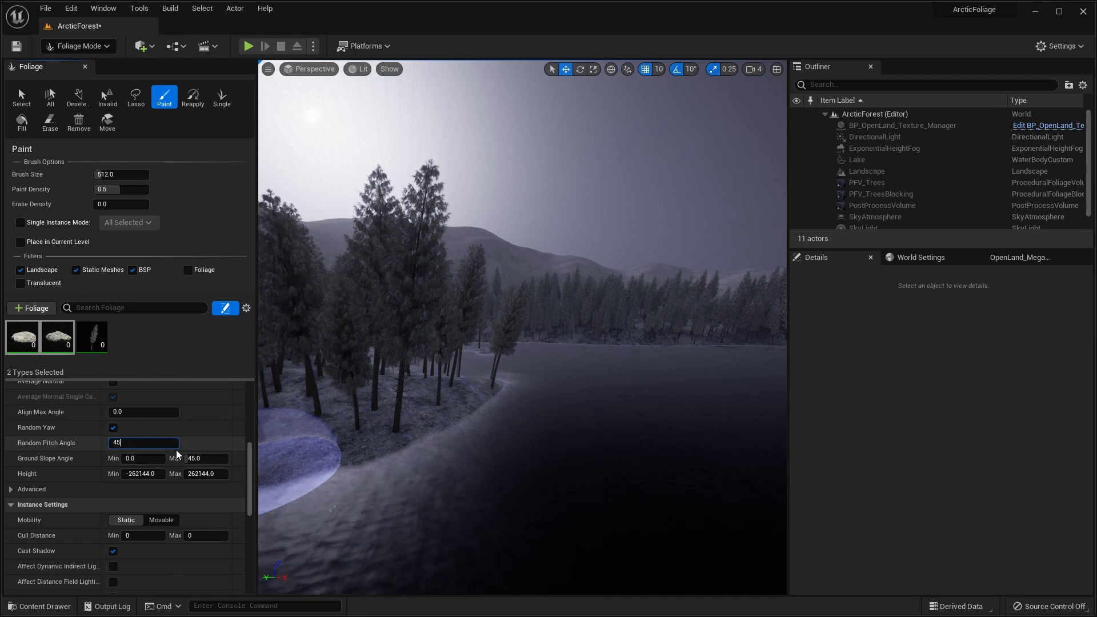
pyautogui.scroll(-2, 173, 463)
pyautogui.scroll(-7, 173, 463)
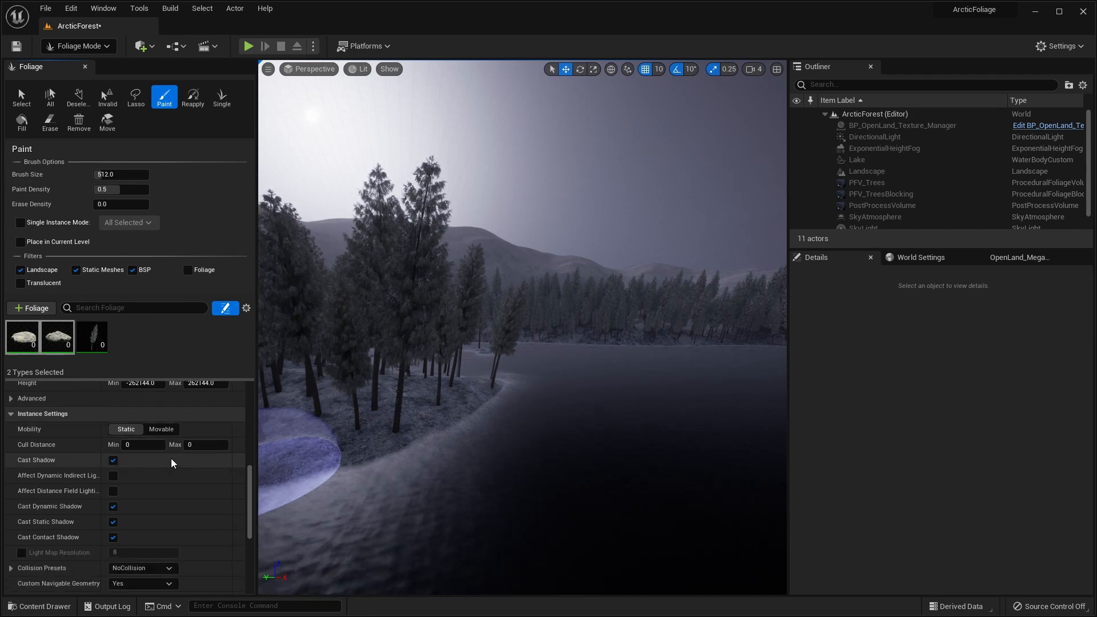
pyautogui.scroll(10, 172, 459)
pyautogui.scroll(4, 171, 459)
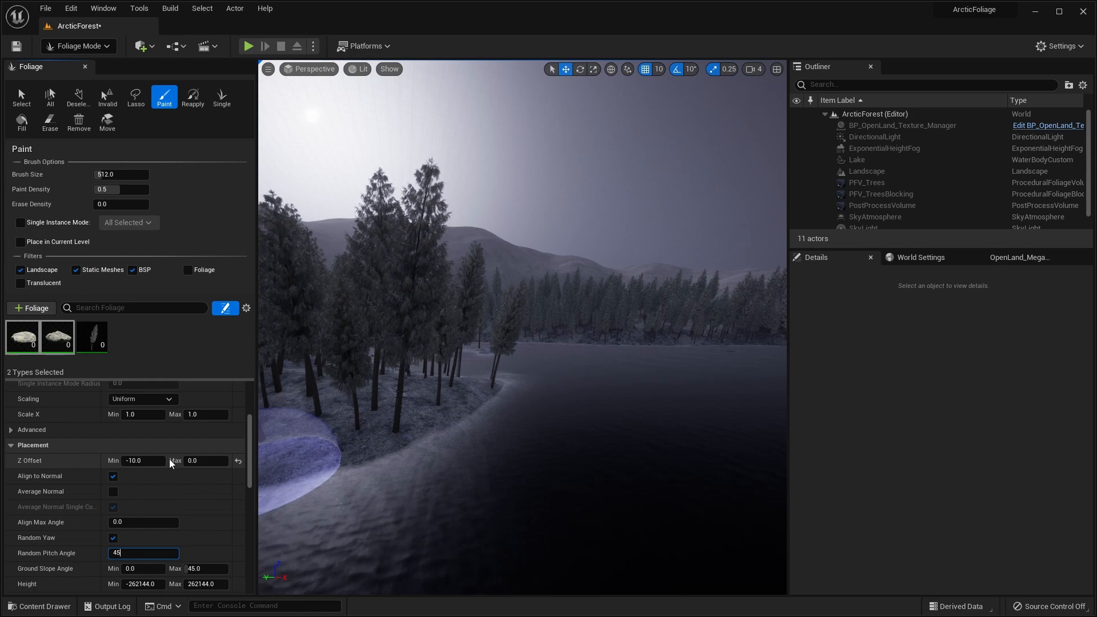
pyautogui.scroll(1, 172, 464)
pyautogui.scroll(2, 169, 463)
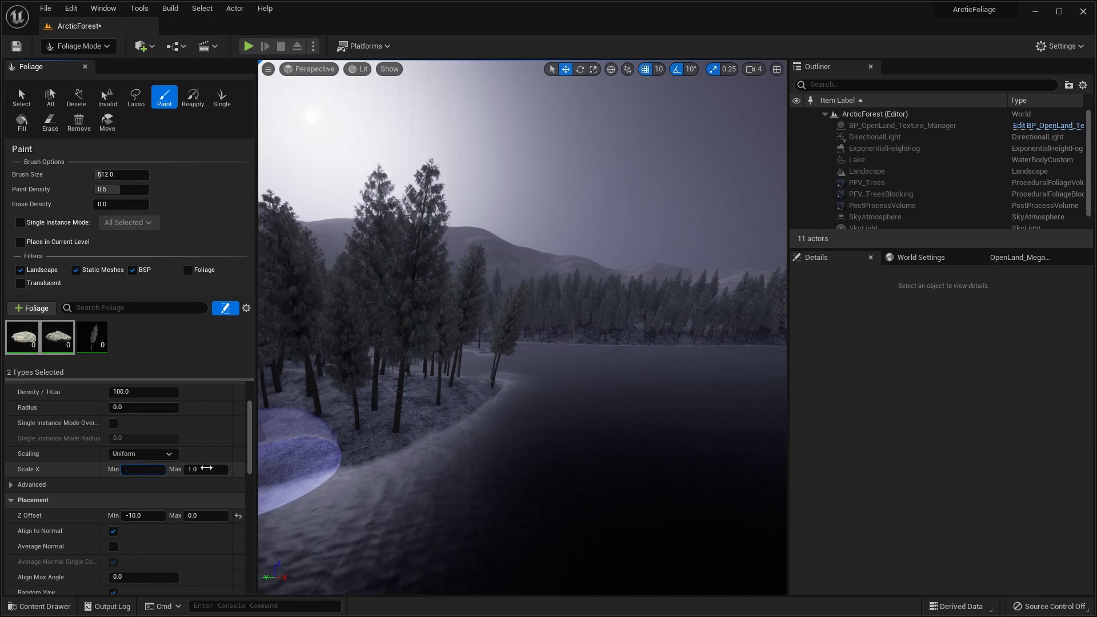
pyautogui.click(198, 469)
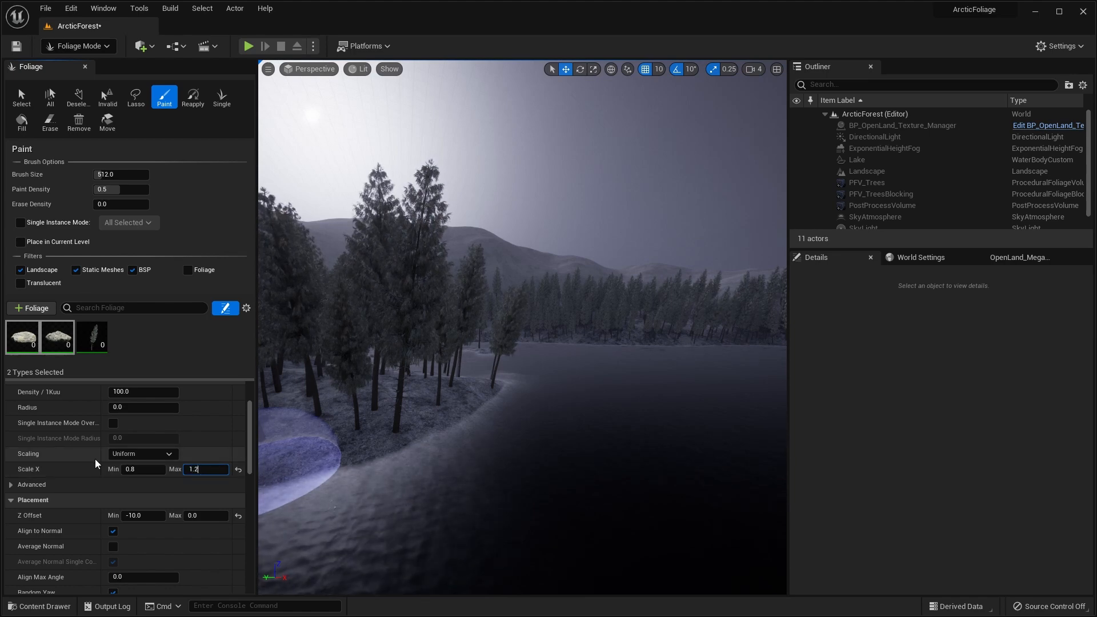
# Step: Check the remaining instance settings of the two stone foliage types and save the ArcticForest level
pyautogui.scroll(-6, 90, 460)
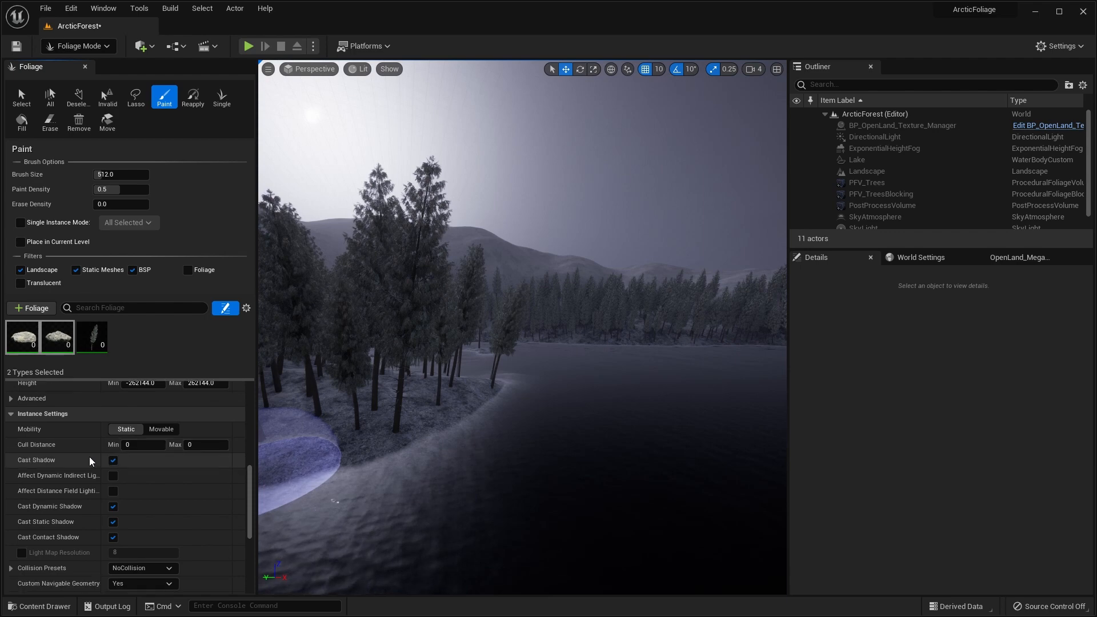
pyautogui.scroll(-2, 89, 460)
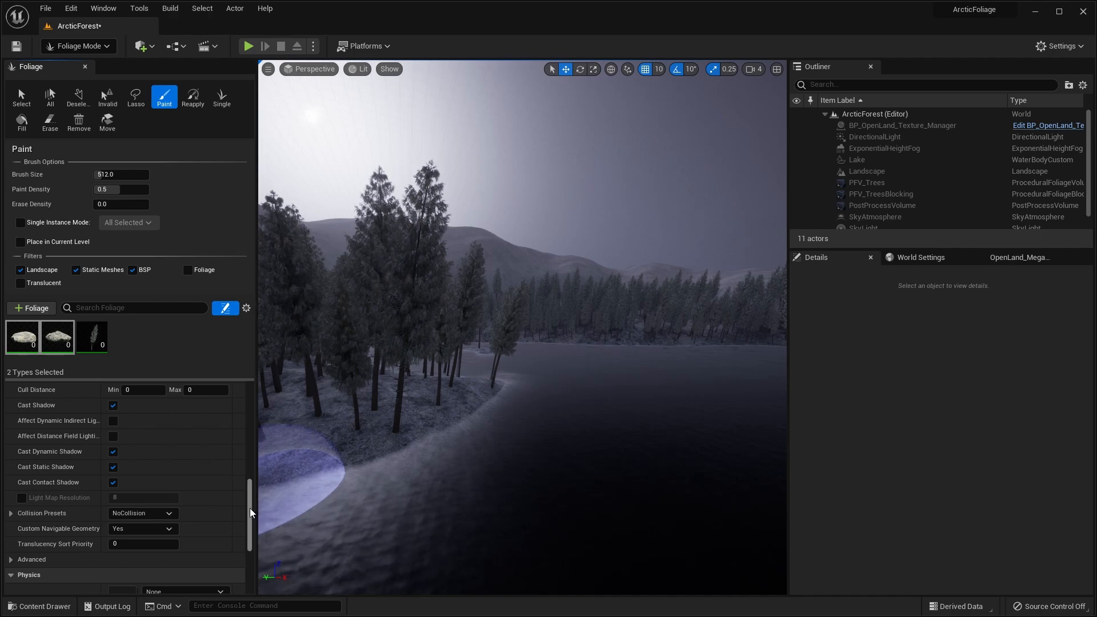
pyautogui.moveTo(250, 512); pyautogui.dragTo(251, 407)
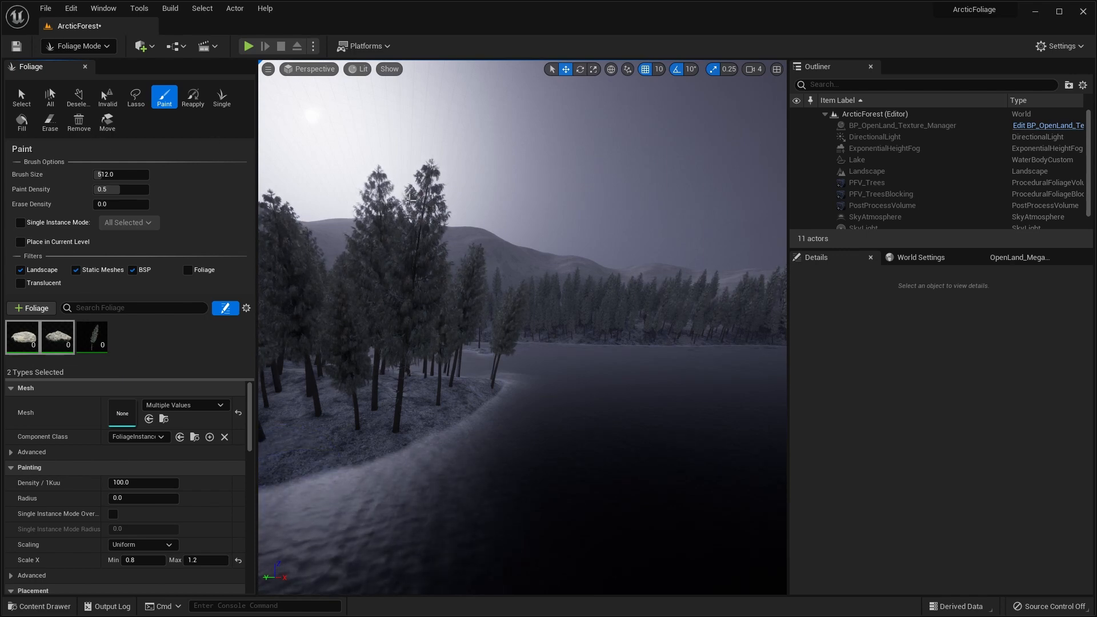
pyautogui.hotkey('ctrl', 's')
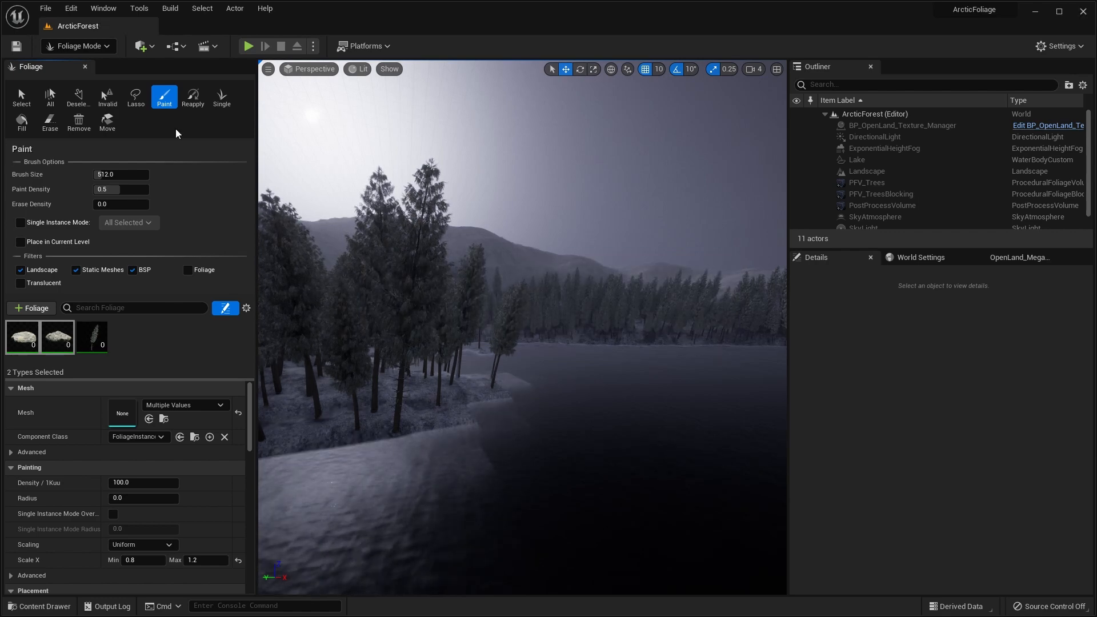
# Step: Leave foliage painting for Select mode and open the ProceduralFoliage content folder
pyautogui.click(79, 46)
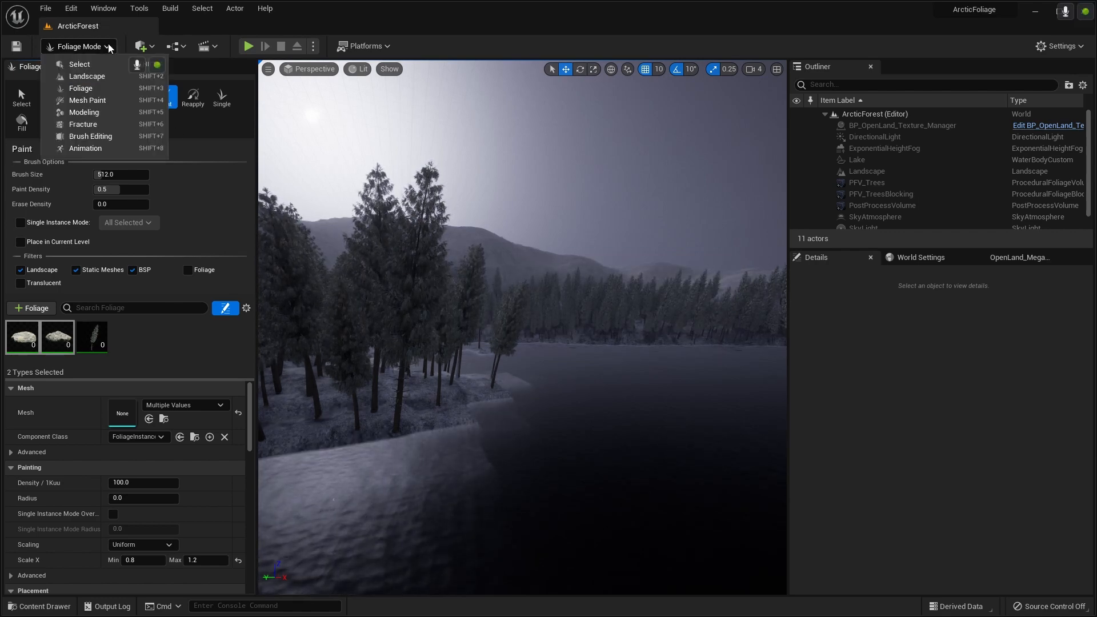
pyautogui.click(83, 67)
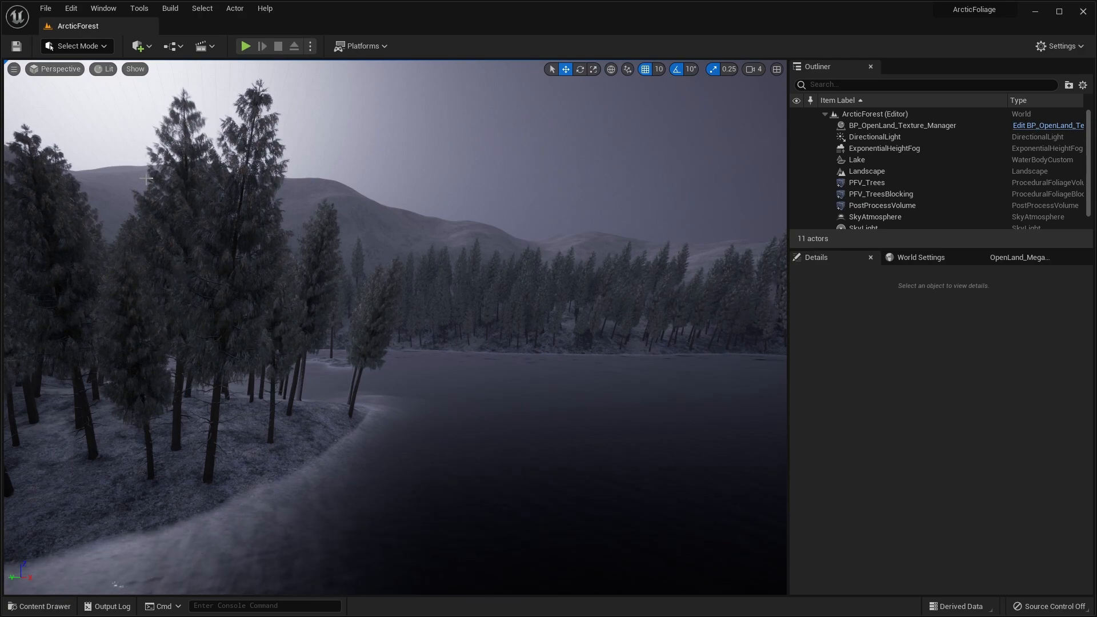
pyautogui.hotkey('ctrl', 'space')
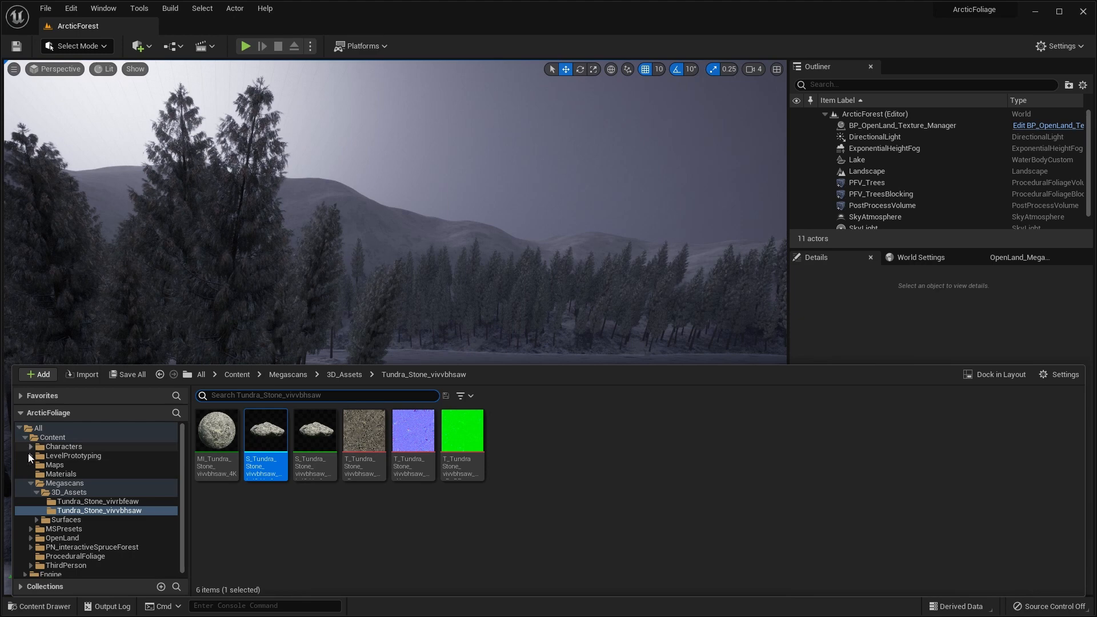
pyautogui.click(30, 483)
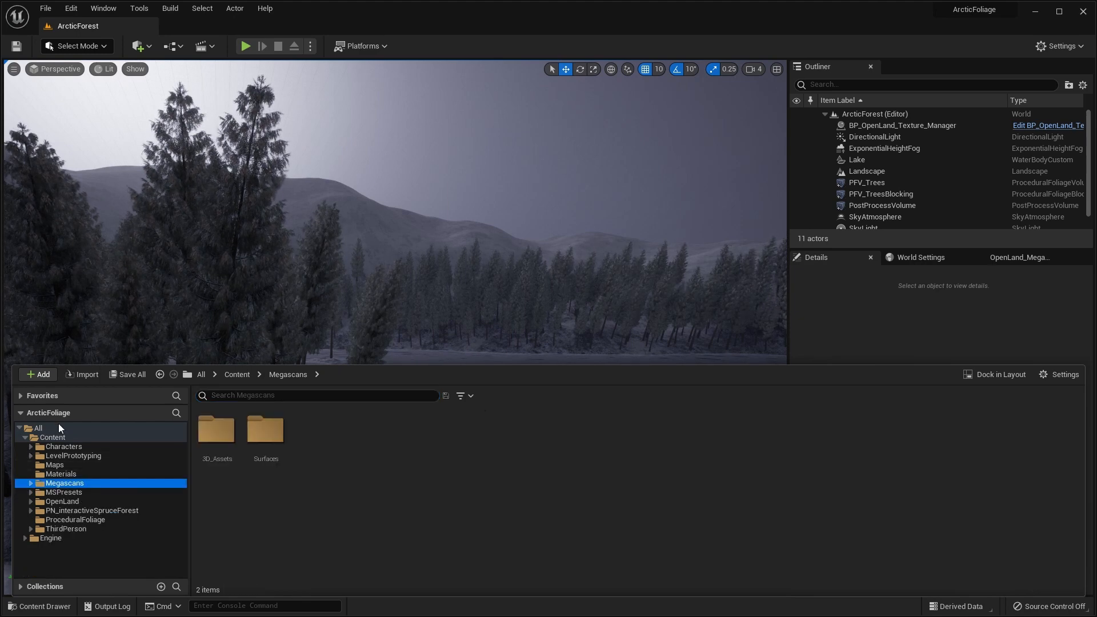
pyautogui.click(73, 520)
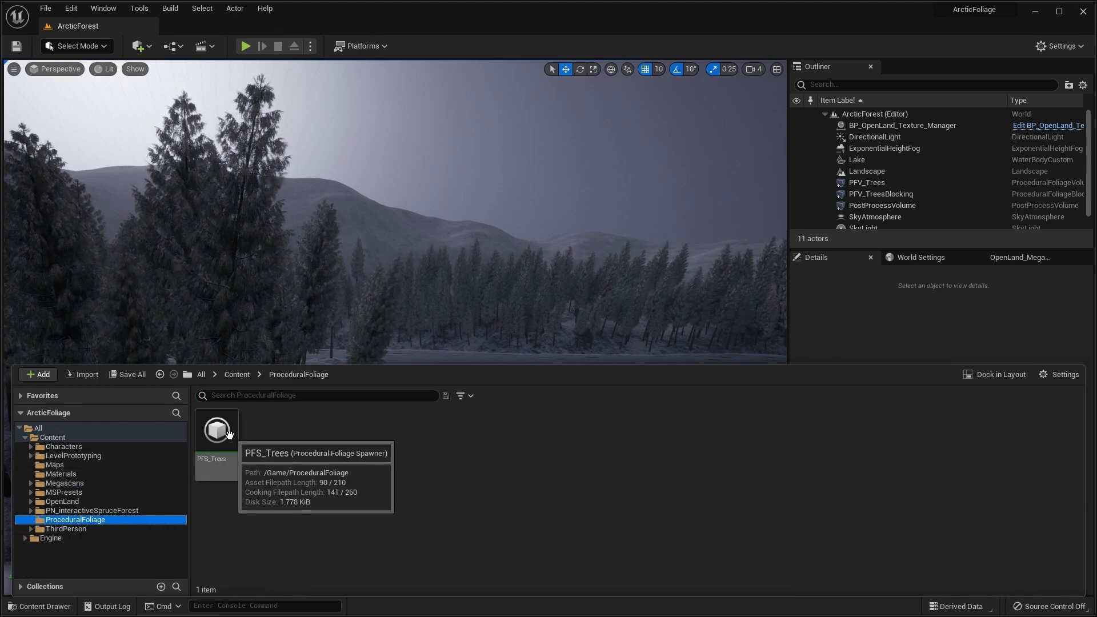
# Step: Create a Procedural Foliage Spawner asset named PFS_Rocks in the ProceduralFoliage folder
pyautogui.rightClick(281, 440)
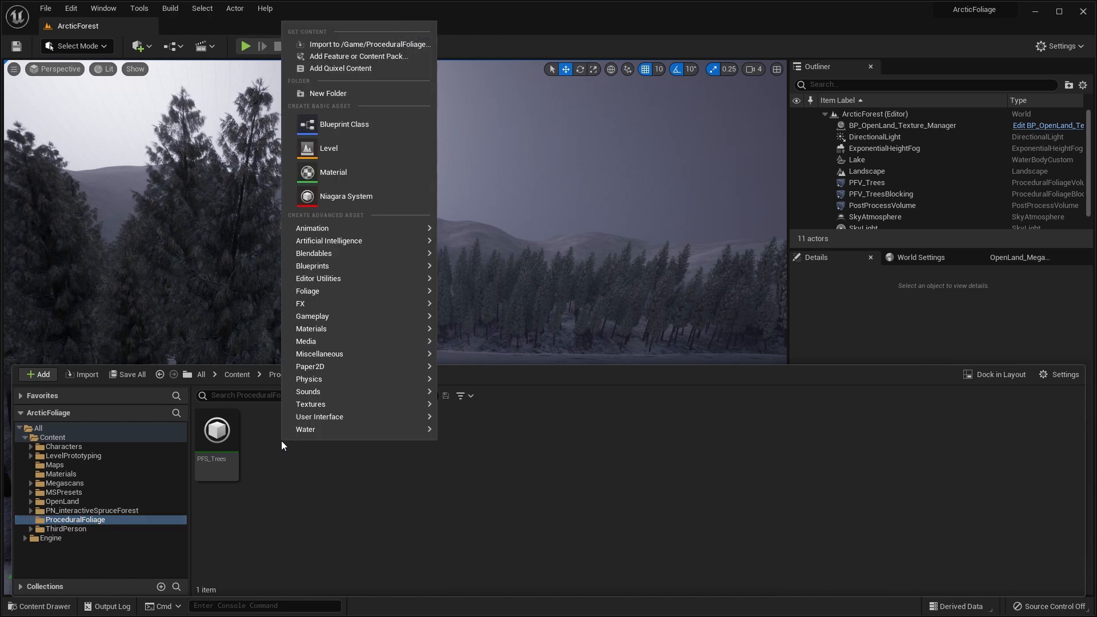
pyautogui.moveTo(378, 288)
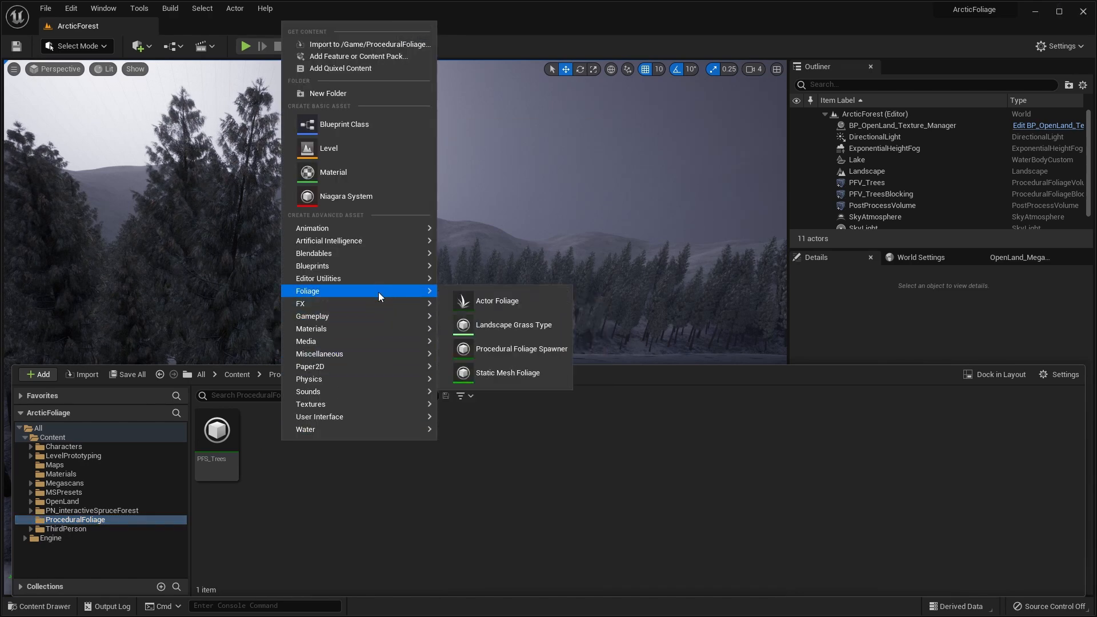
pyautogui.click(508, 349)
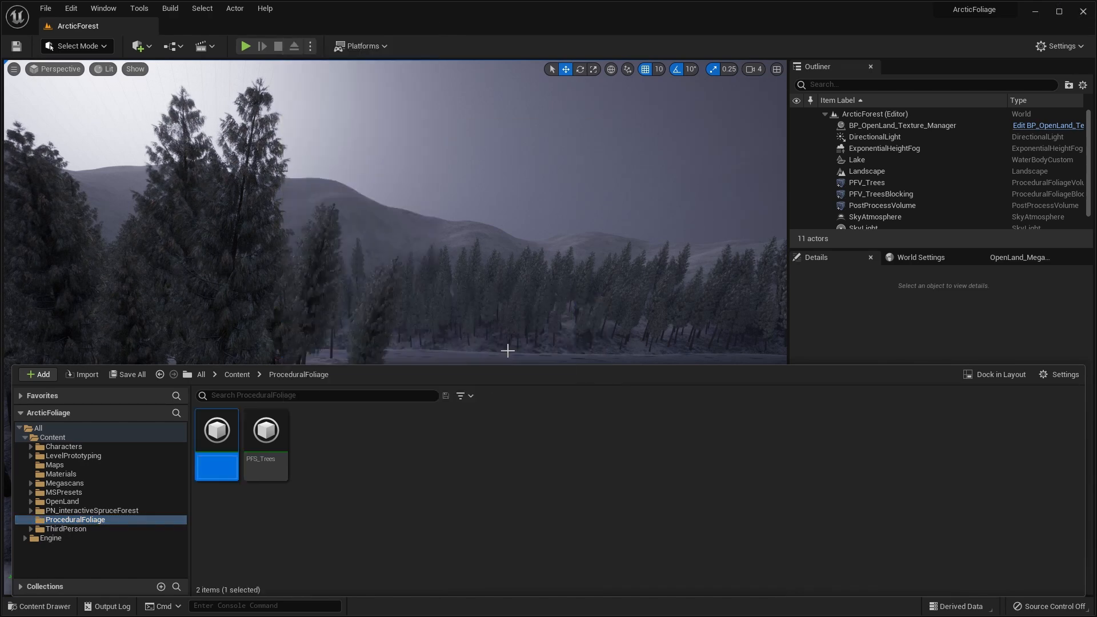
pyautogui.write('PFS_Rocks')
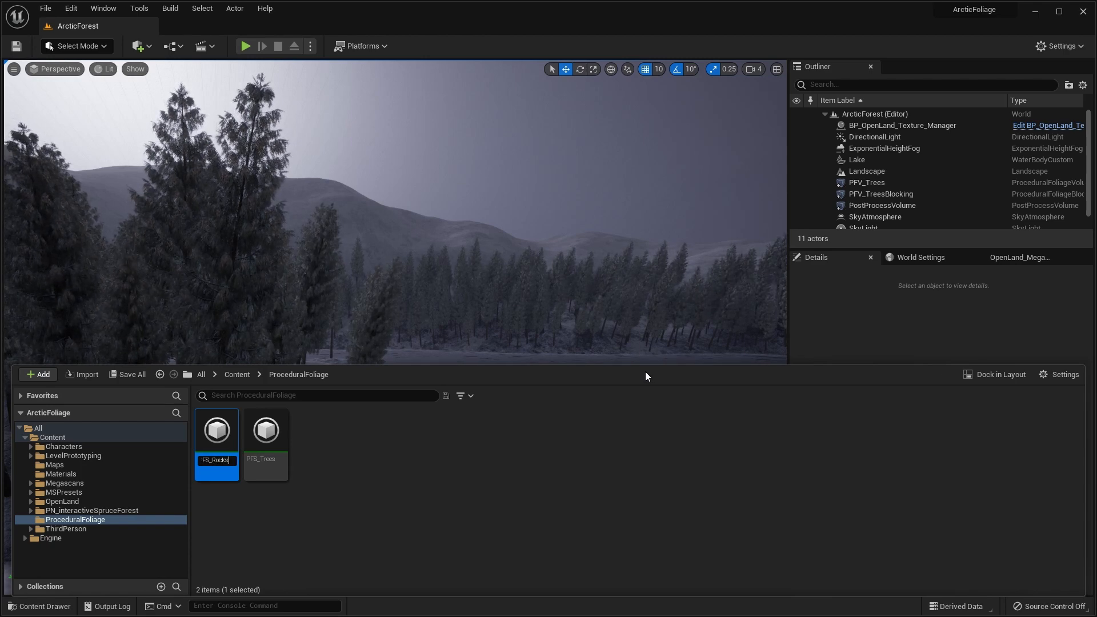
pyautogui.press('Return')
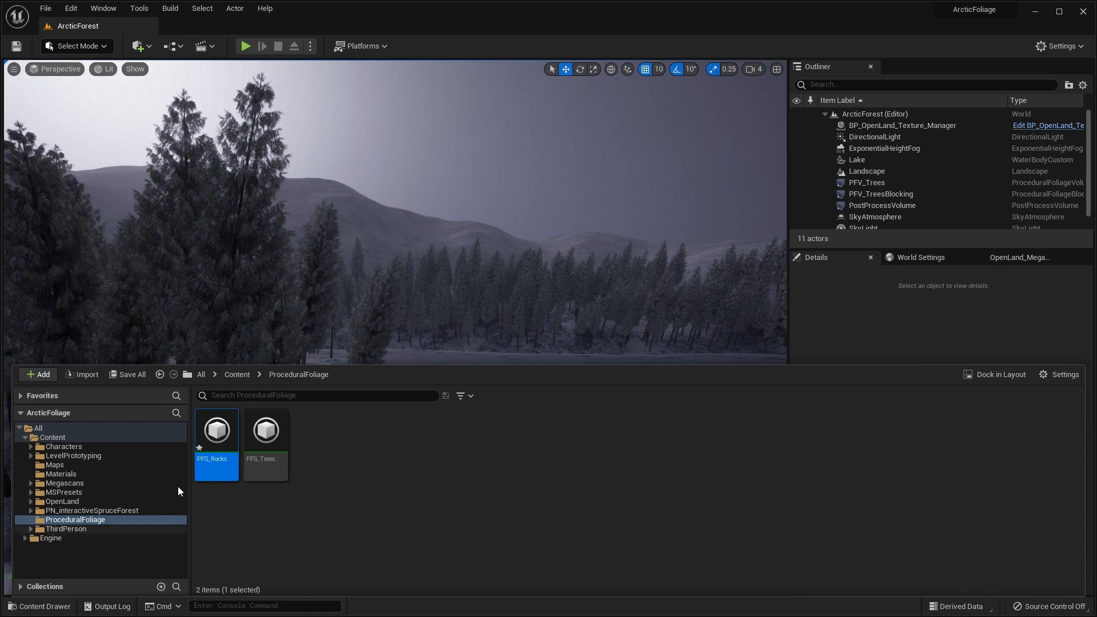
# Step: Add two foliage type entries to the PFS_Rocks spawner and assign the vivrbfeaw and vivvbhsaw tundra stone foliage types to them
pyautogui.doubleClick(220, 429)
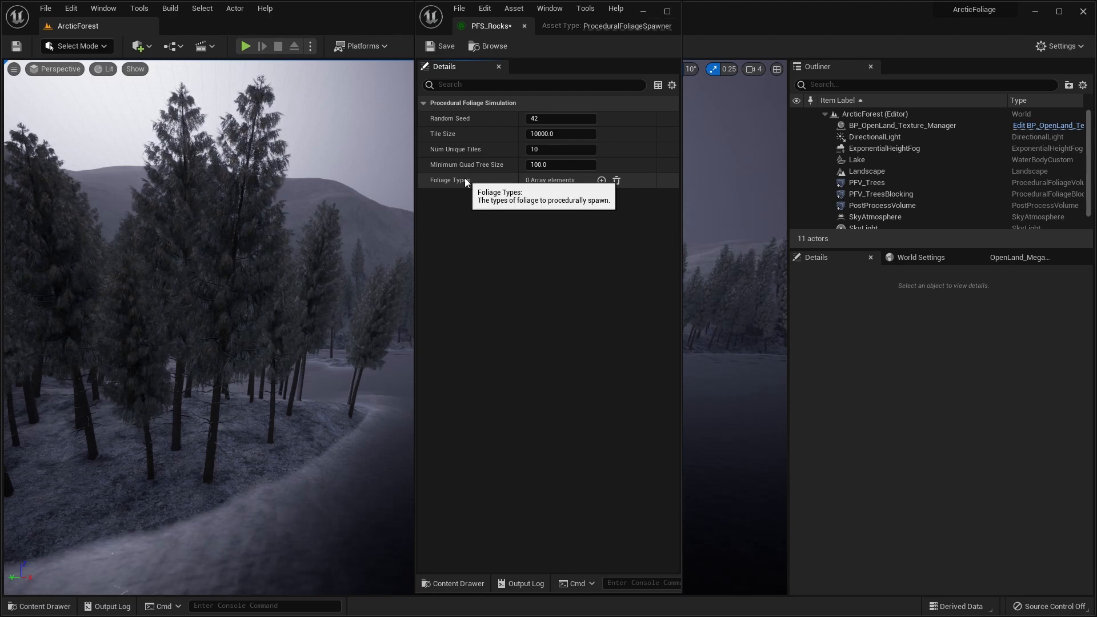
pyautogui.click(601, 181)
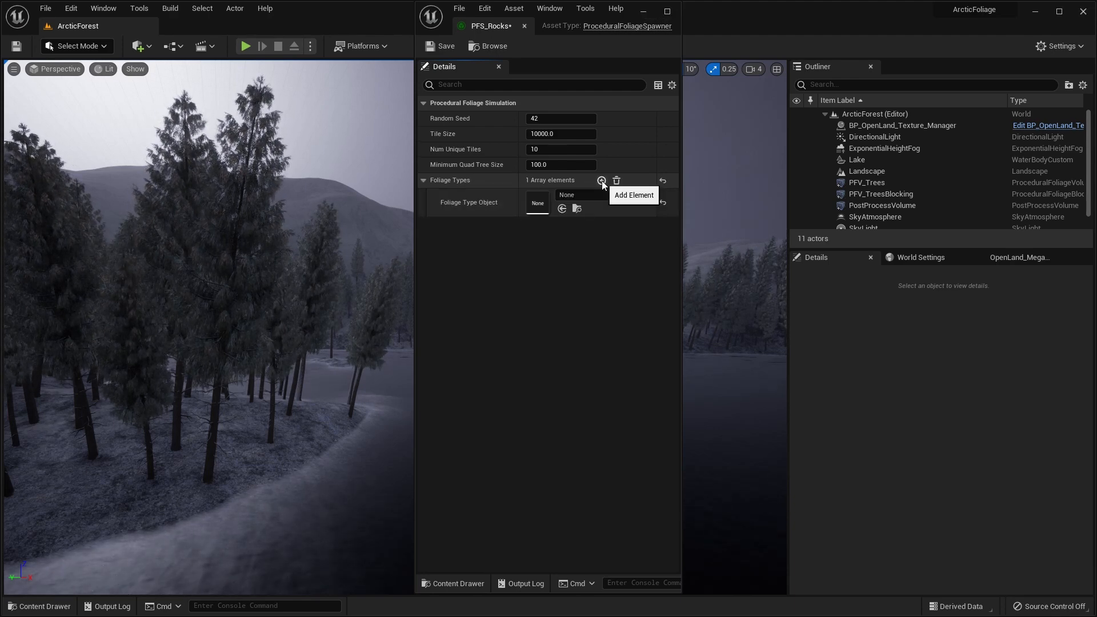
pyautogui.click(601, 181)
pyautogui.click(625, 196)
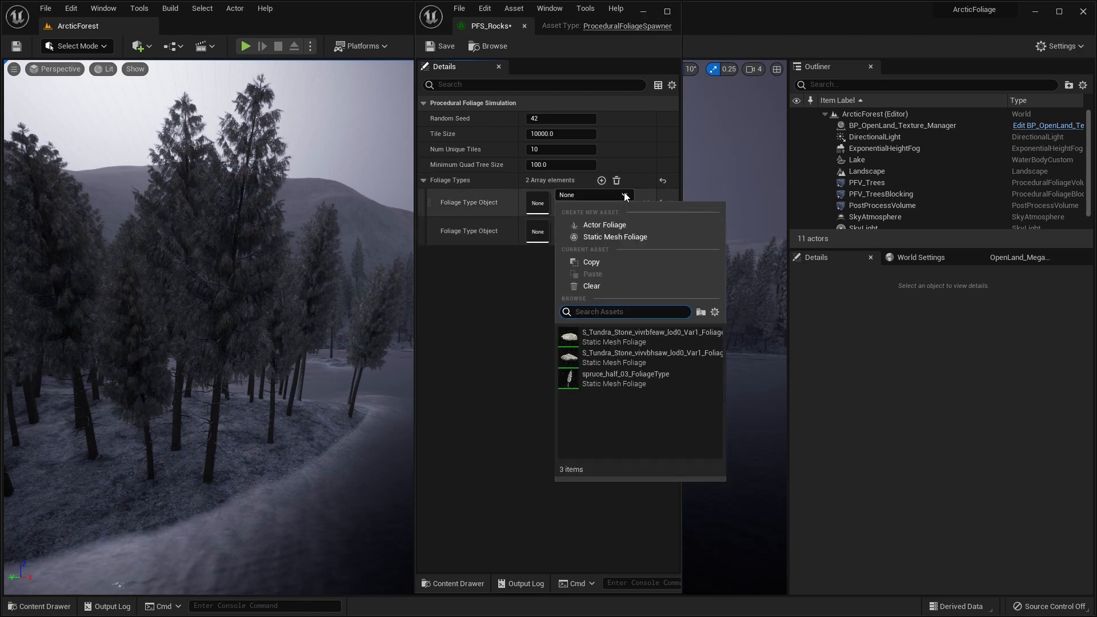
pyautogui.click(623, 337)
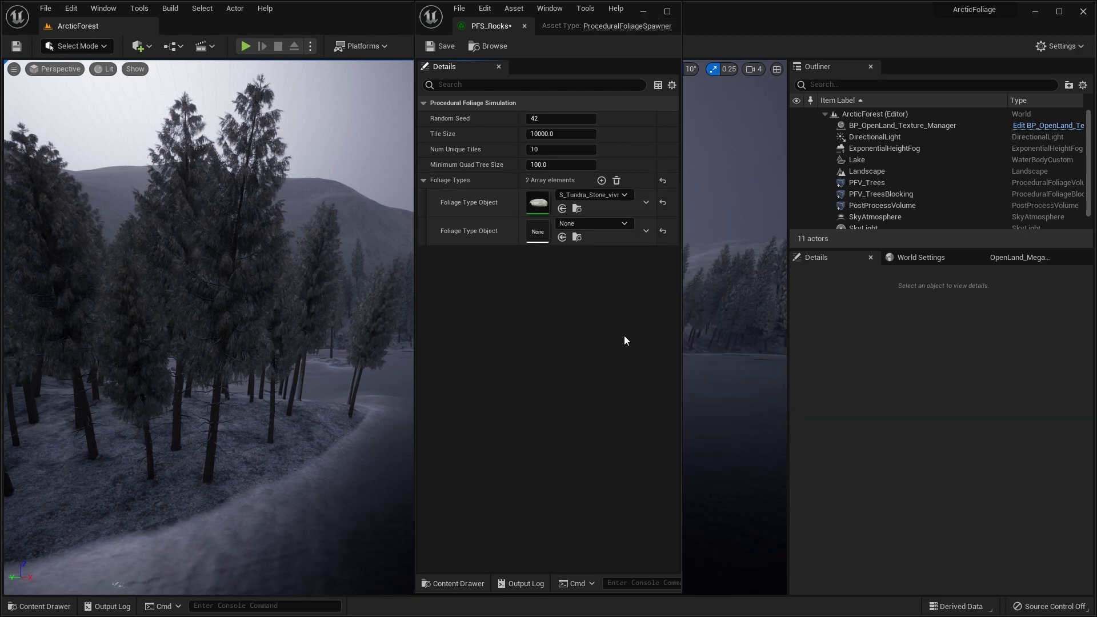
pyautogui.click(625, 222)
pyautogui.click(640, 386)
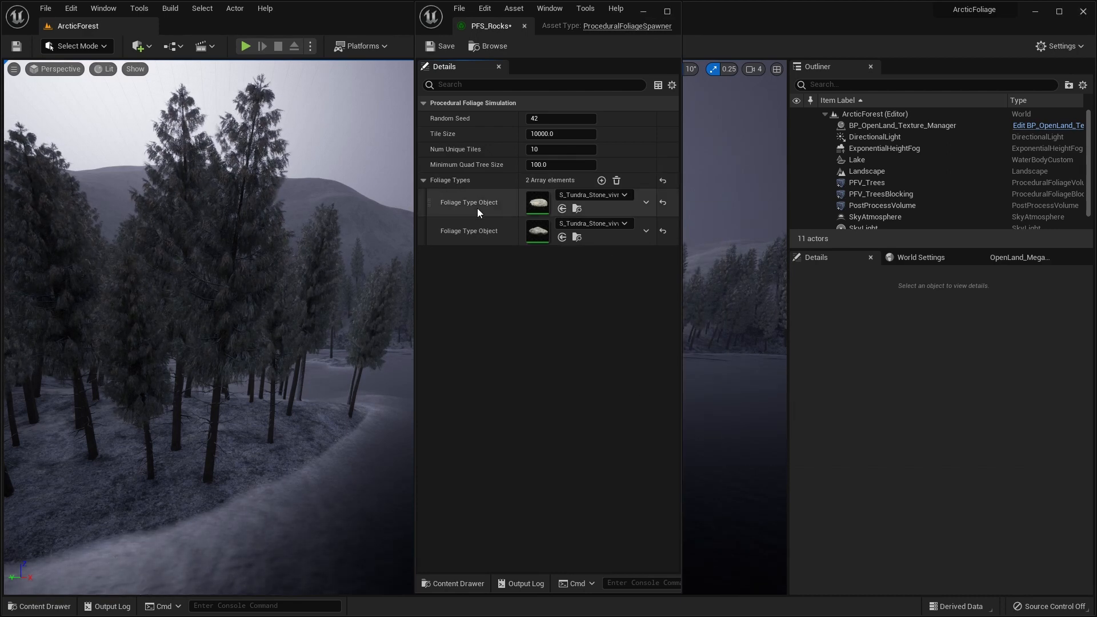
# Step: Check the full names of the assigned stone foliage types, save the PFS_Rocks spawner and close it
pyautogui.moveTo(517, 200); pyautogui.dragTo(482, 201)
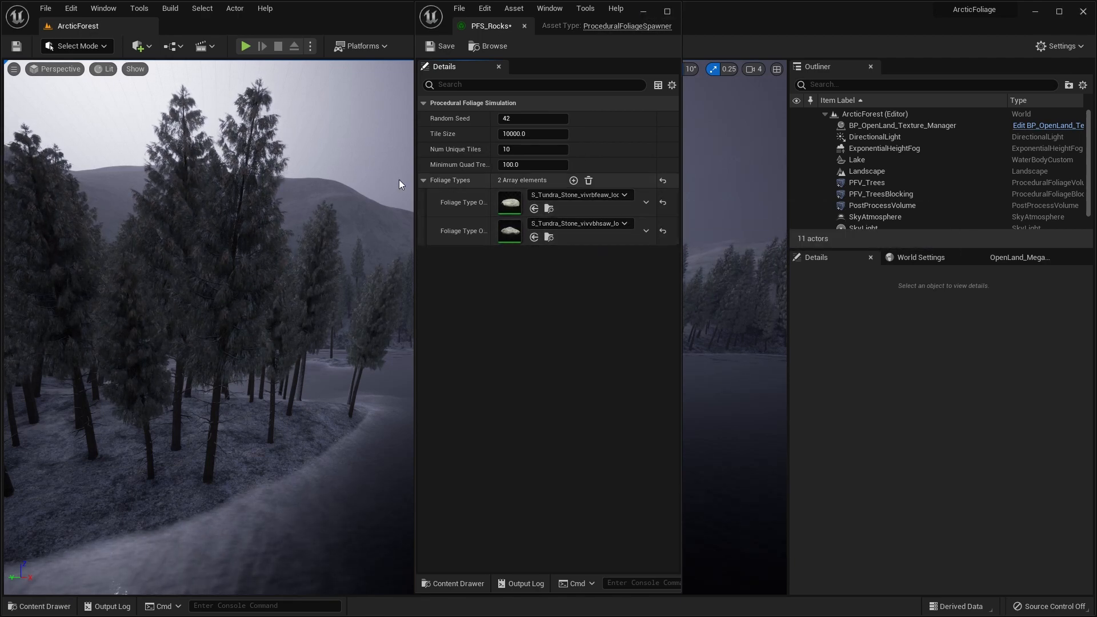
pyautogui.click(445, 43)
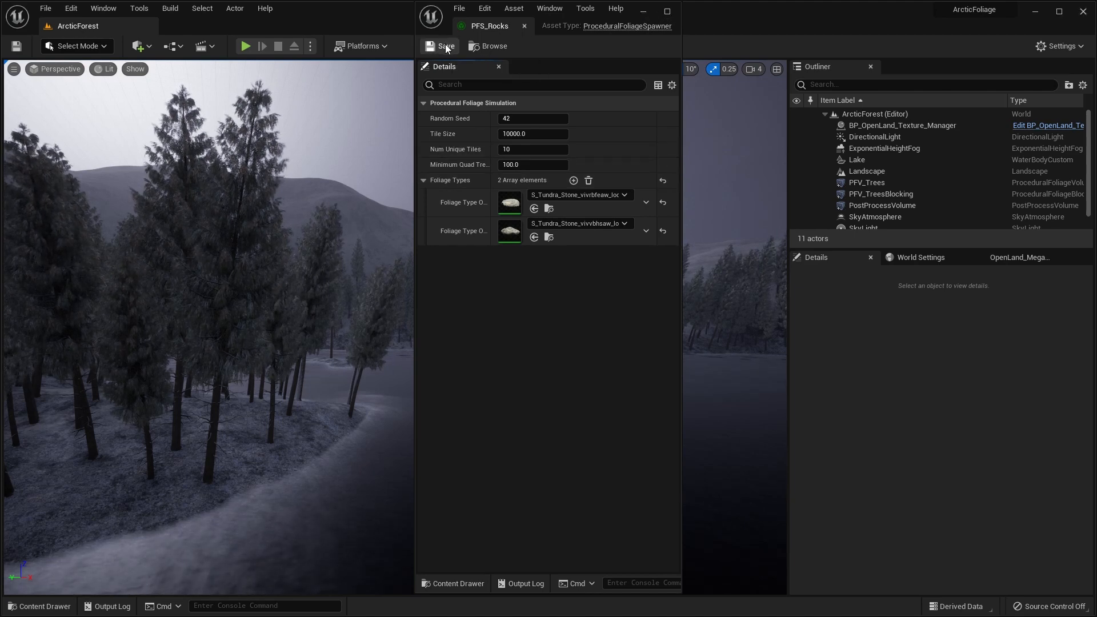
pyautogui.click(524, 26)
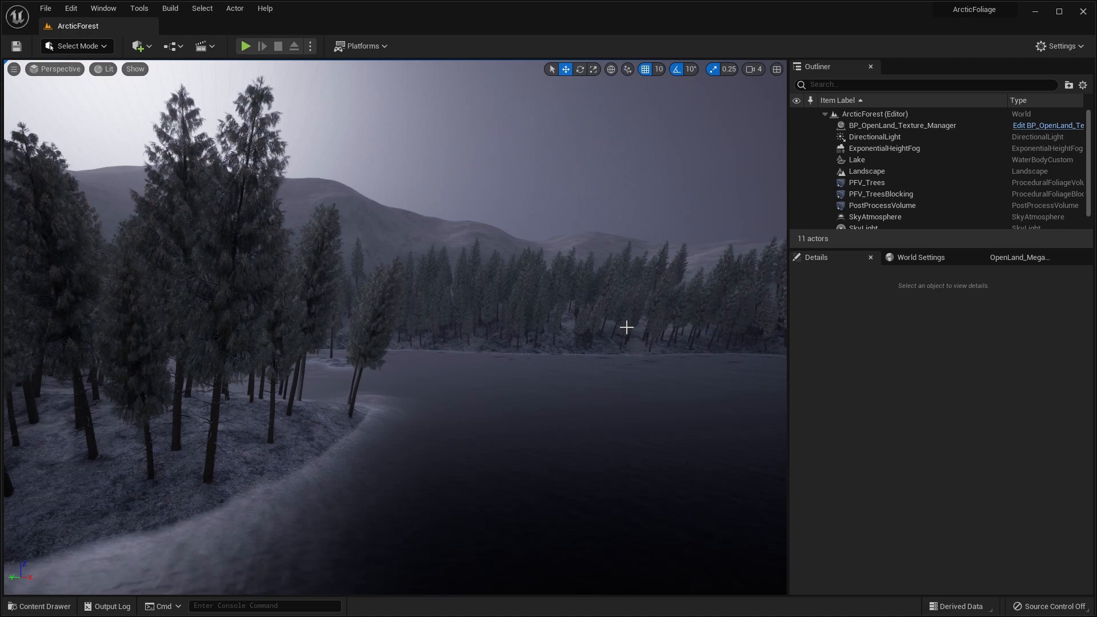
# Step: Place a ProceduralFoliageVolume over the lake in the ArcticForest level
pyautogui.moveTo(580, 306); pyautogui.dragTo(491, 347, button='right')
pyautogui.press('e')
pyautogui.press('s')
pyautogui.press('d')
pyautogui.moveTo(150, 142); pyautogui.dragTo(153, 140, button='right')
pyautogui.press('d')
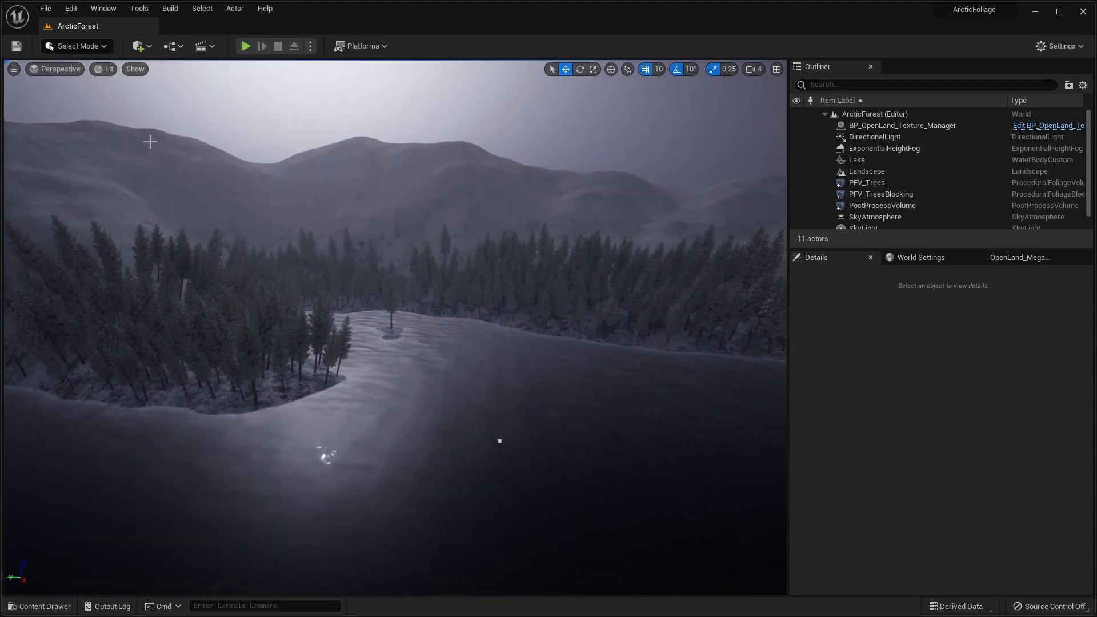
pyautogui.click(145, 47)
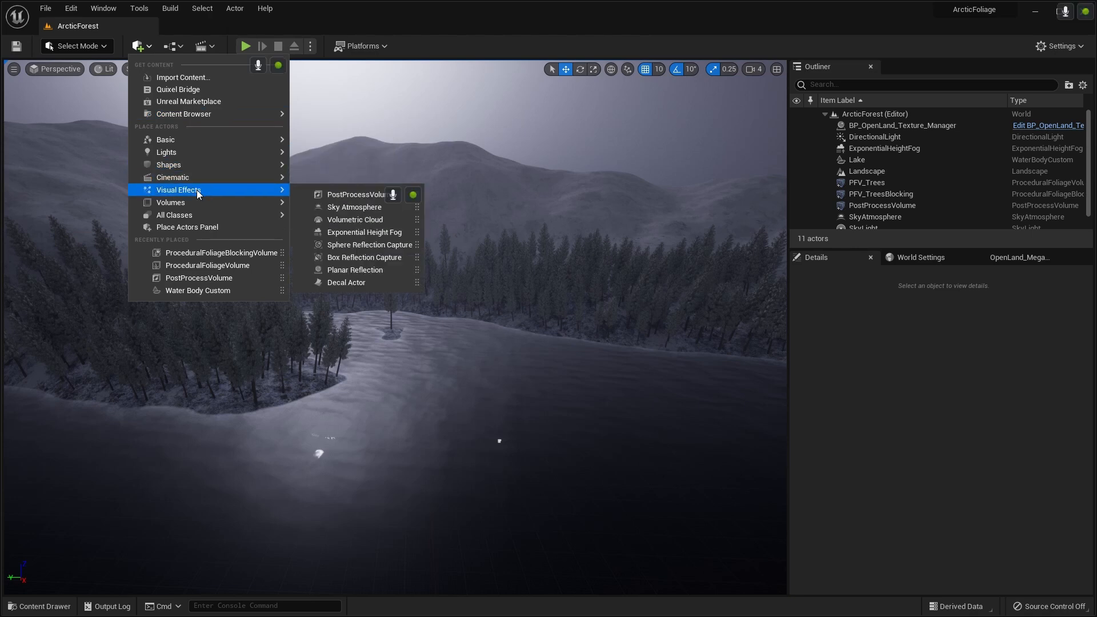
pyautogui.moveTo(197, 202)
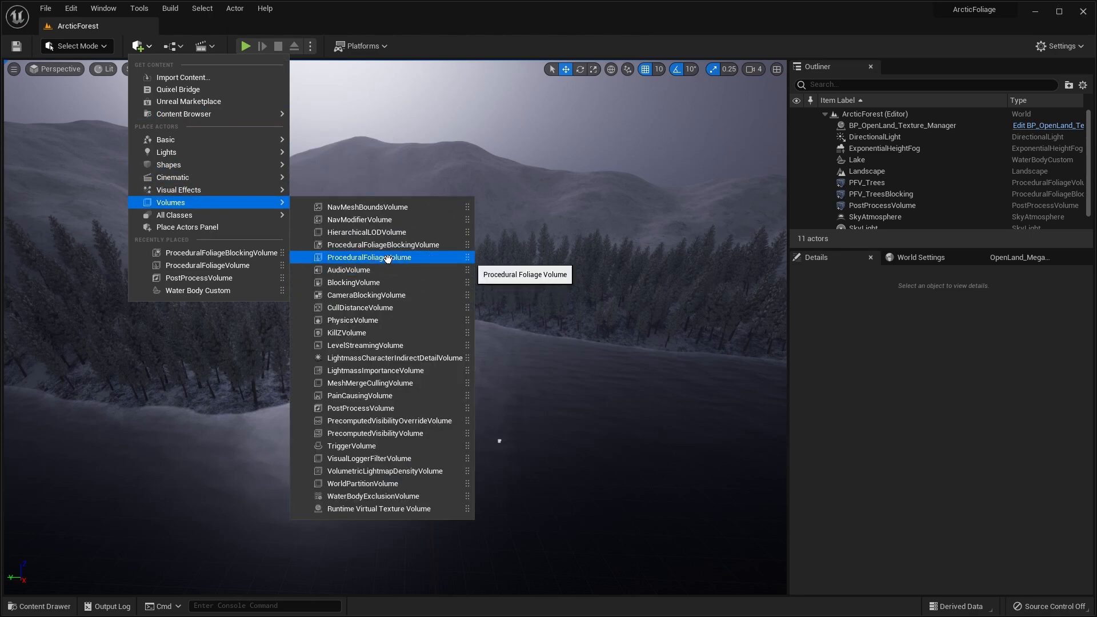
pyautogui.moveTo(391, 257); pyautogui.dragTo(477, 462)
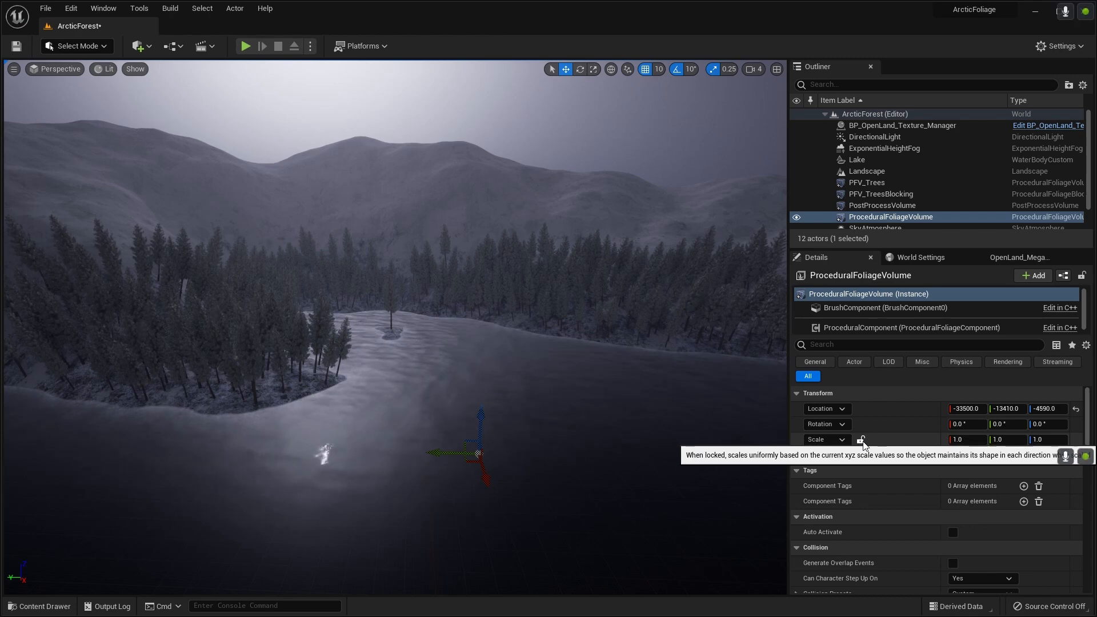
# Step: Scale the new foliage volume to 100 × 100 × 5 and raise it to a Z location of about -2740
pyautogui.click(956, 439)
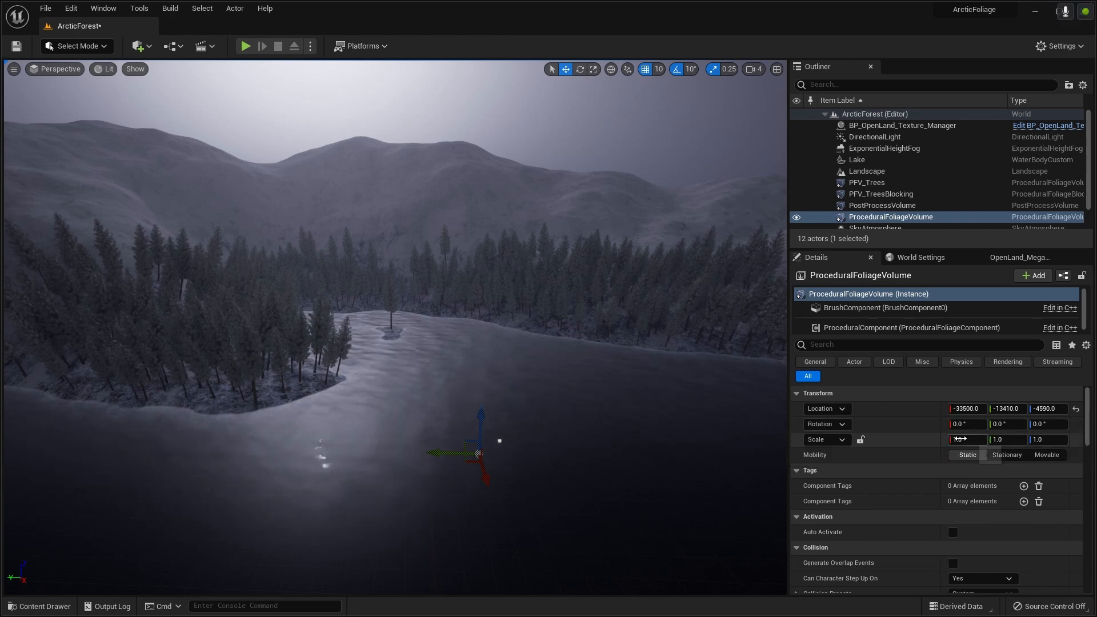
pyautogui.write('100')
pyautogui.press('Tab')
pyautogui.press('Tab')
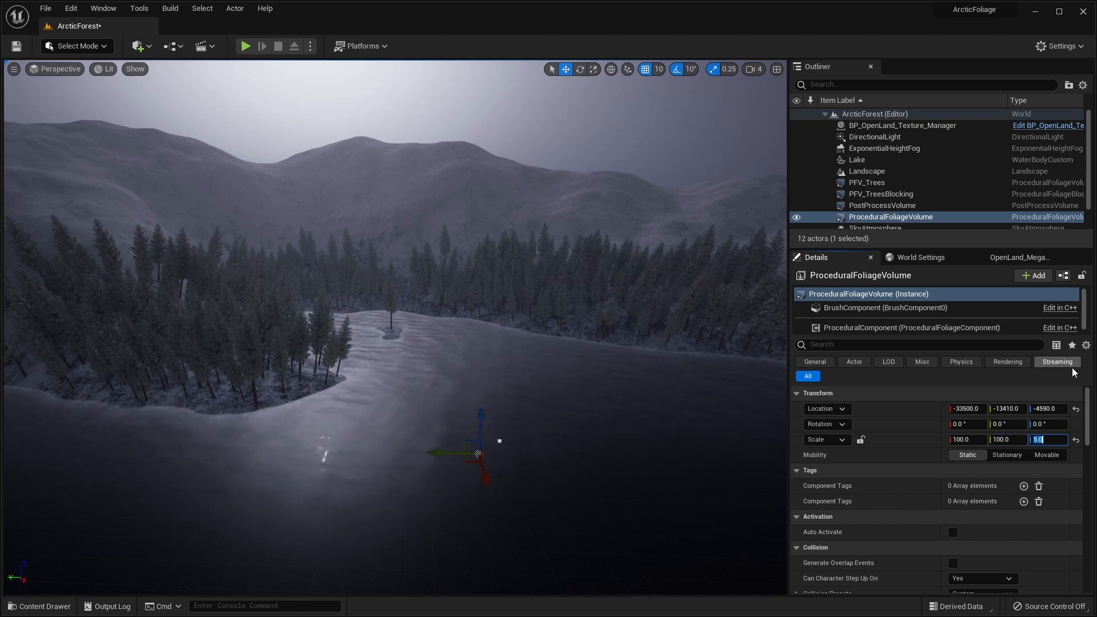
pyautogui.moveTo(481, 415); pyautogui.dragTo(474, 337)
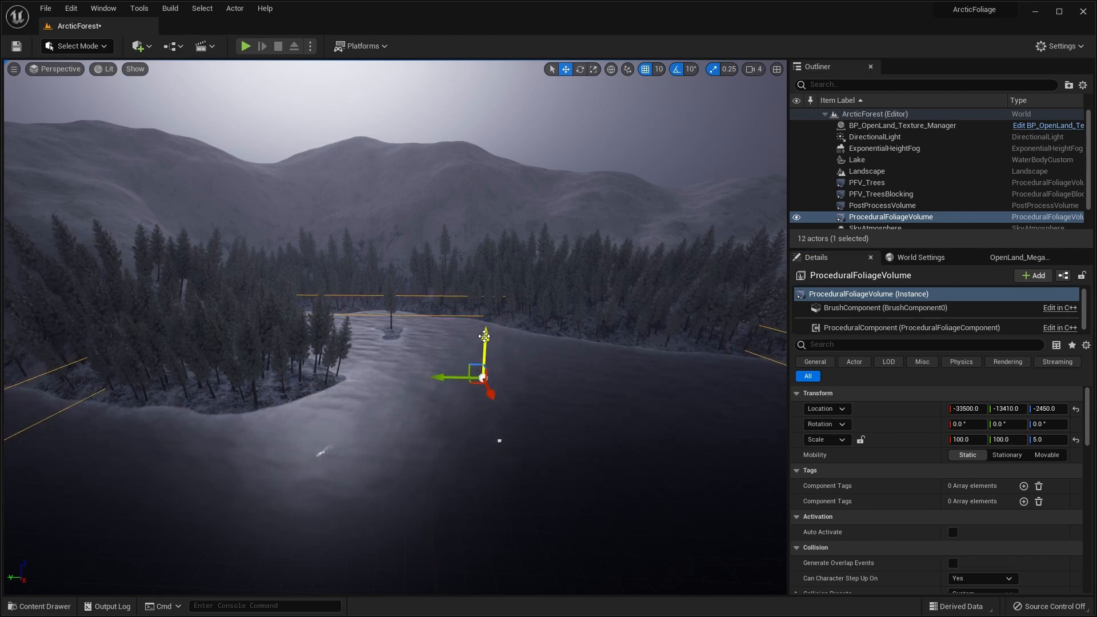
pyautogui.moveTo(485, 335); pyautogui.dragTo(483, 347)
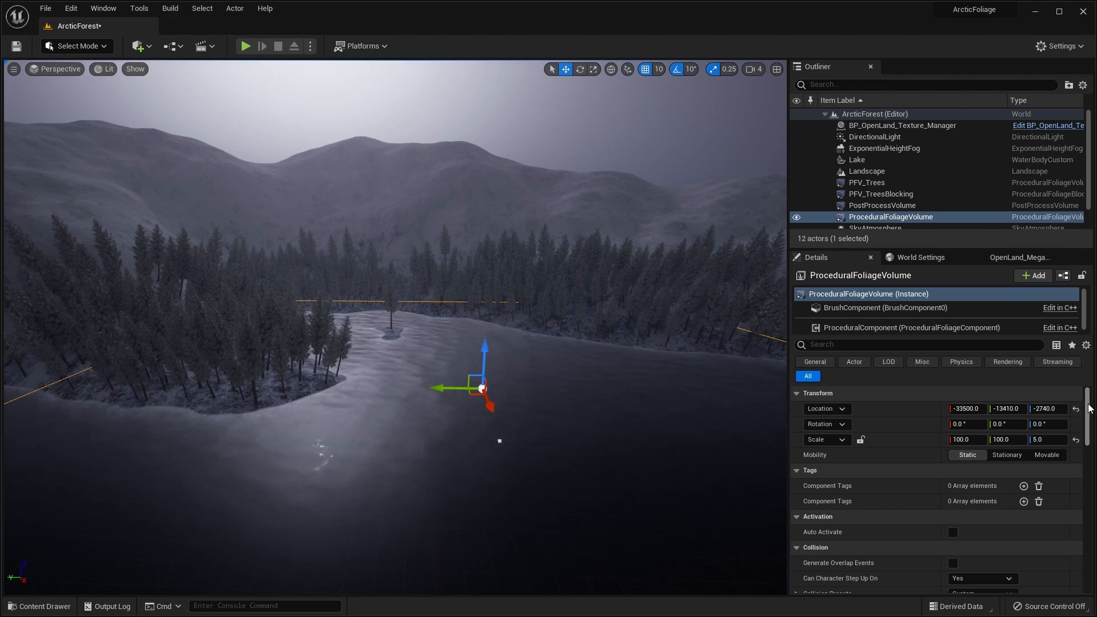
# Step: Assign PFS_Rocks as the foliage spawner of the new volume and simulate its foliage
pyautogui.scroll(-10, 1089, 407)
pyautogui.scroll(-6, 1089, 457)
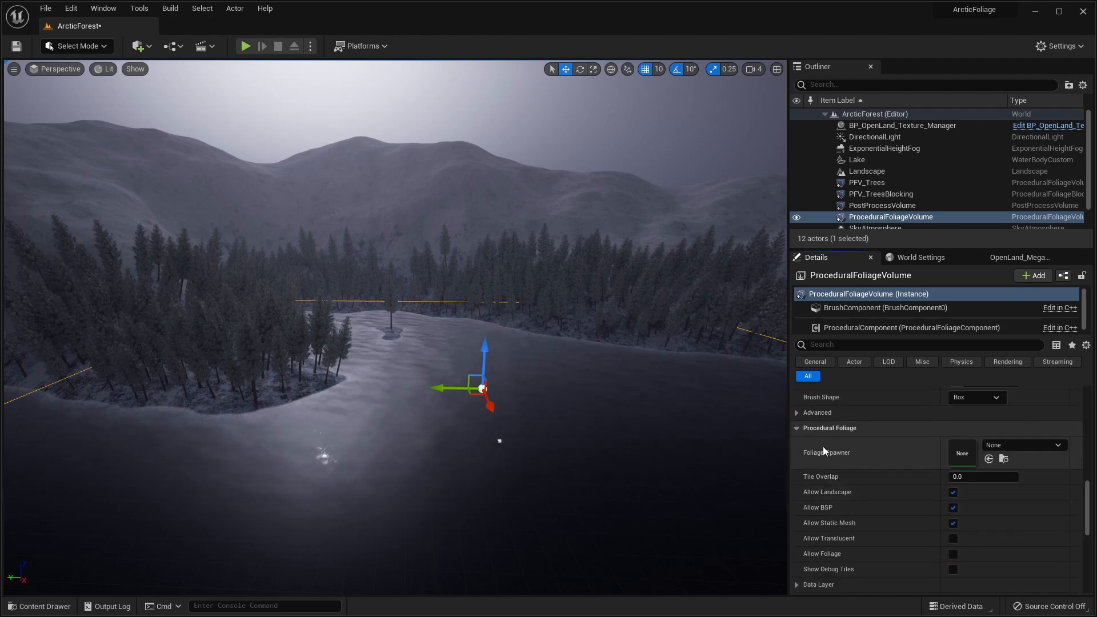
pyautogui.click(1061, 447)
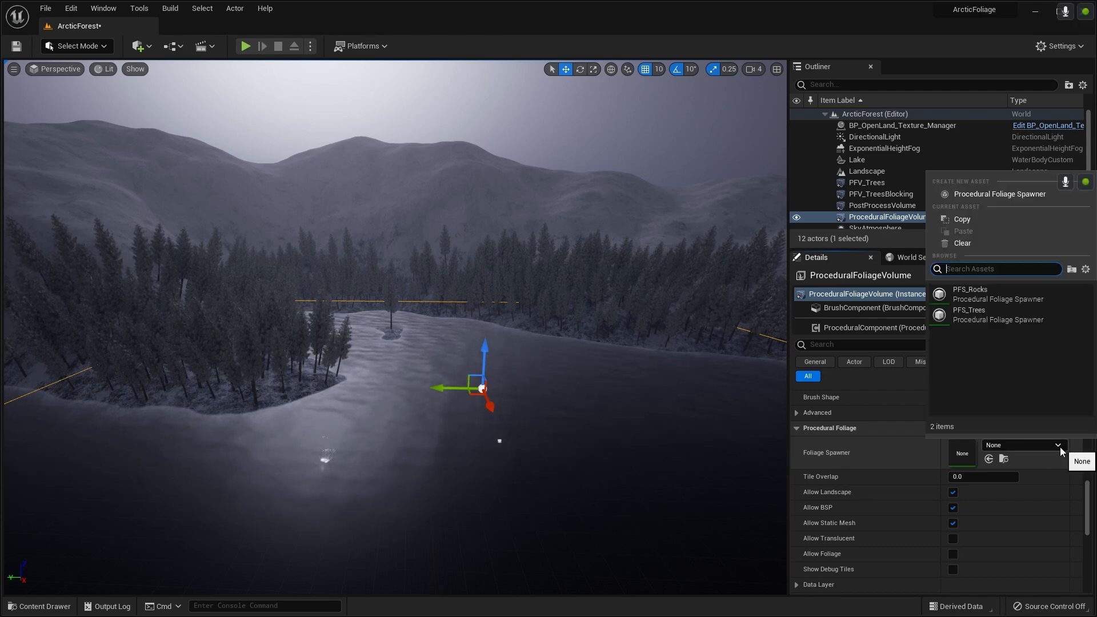
pyautogui.click(977, 295)
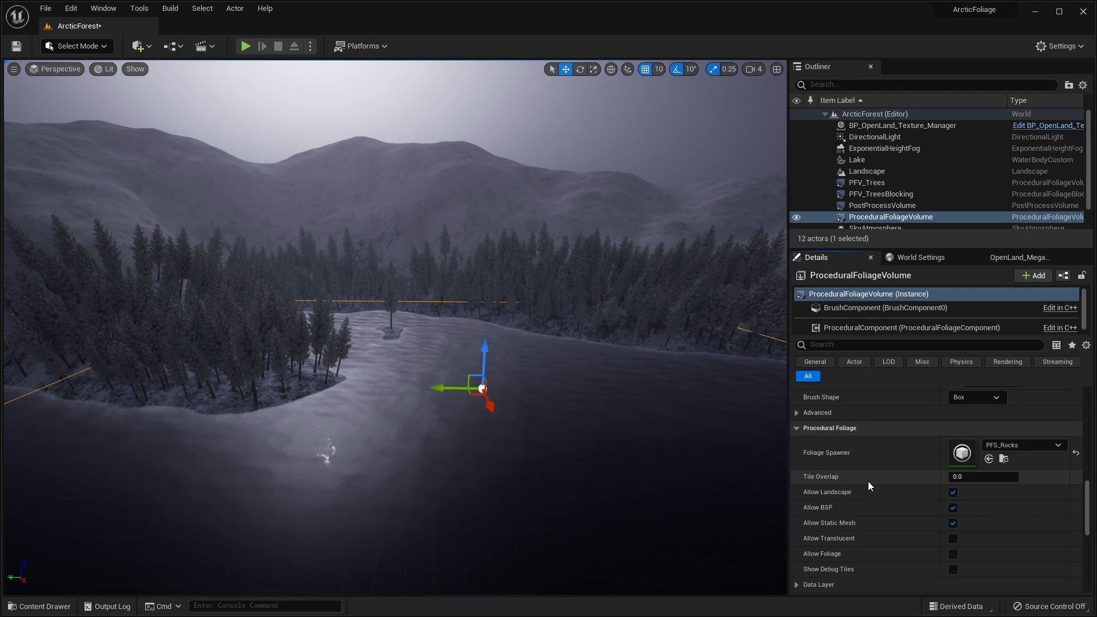
pyautogui.scroll(-4, 868, 481)
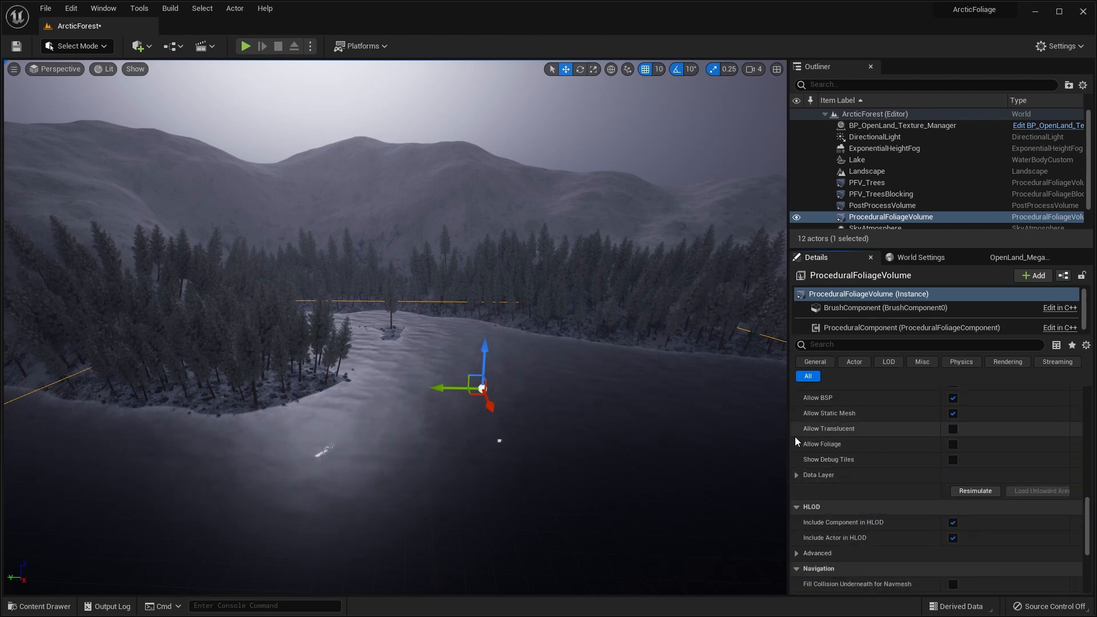
# Step: Rename the new procedural foliage volume over the lake as PFV_Rocks
pyautogui.moveTo(550, 338); pyautogui.dragTo(463, 375, button='right')
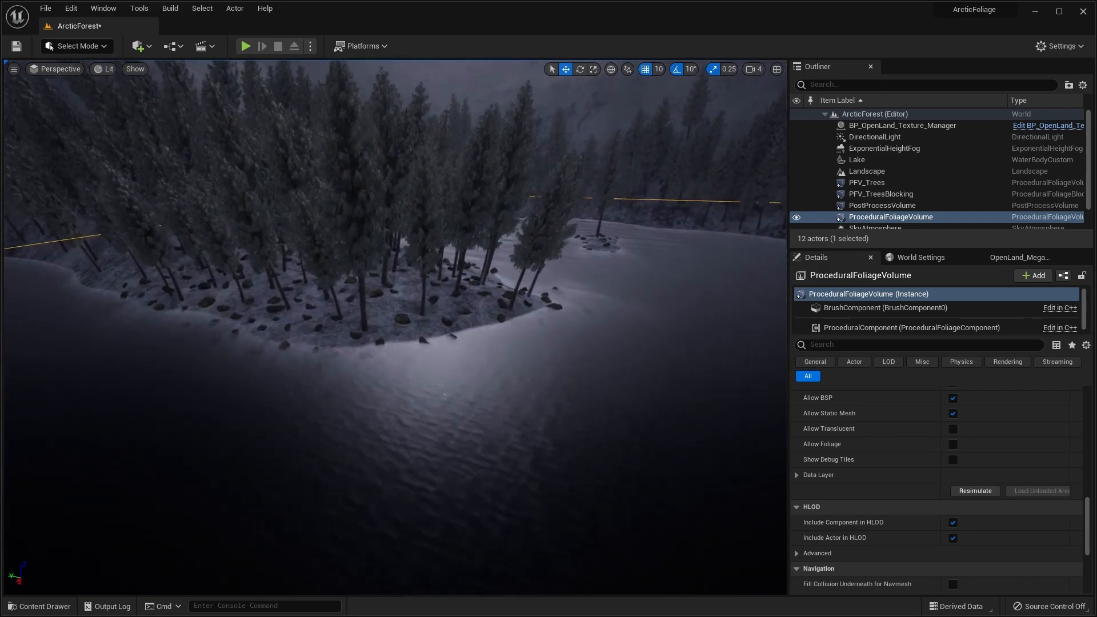
pyautogui.moveTo(464, 376)
pyautogui.mouseDown(button='right')
pyautogui.moveTo(480, 373)
pyautogui.moveTo(469, 362)
pyautogui.moveTo(548, 363)
pyautogui.moveTo(463, 364)
pyautogui.moveTo(542, 361)
pyautogui.moveTo(497, 362)
pyautogui.moveTo(474, 379)
pyautogui.moveTo(483, 380)
pyautogui.mouseUp(button='right')
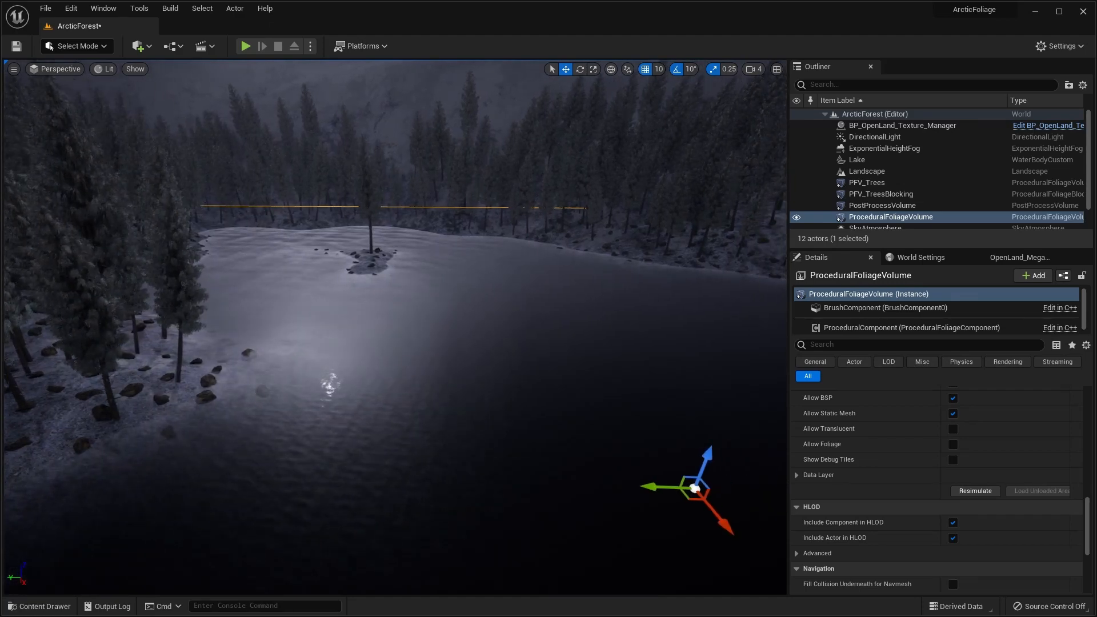
pyautogui.moveTo(541, 338); pyautogui.dragTo(541, 338, button='right')
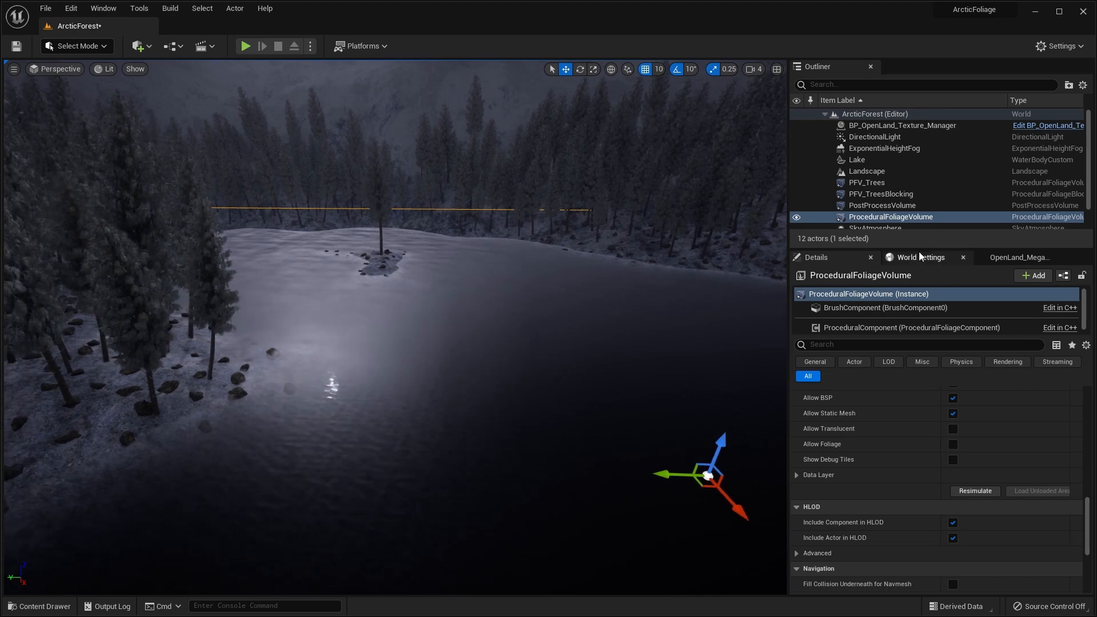
pyautogui.click(891, 217)
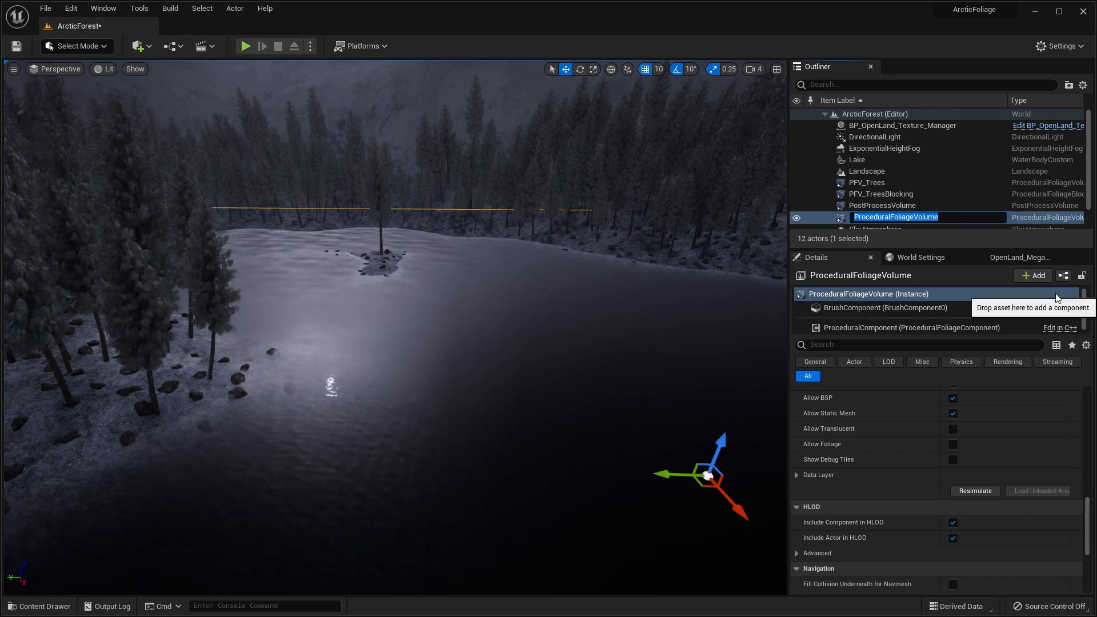
pyautogui.write('PF')
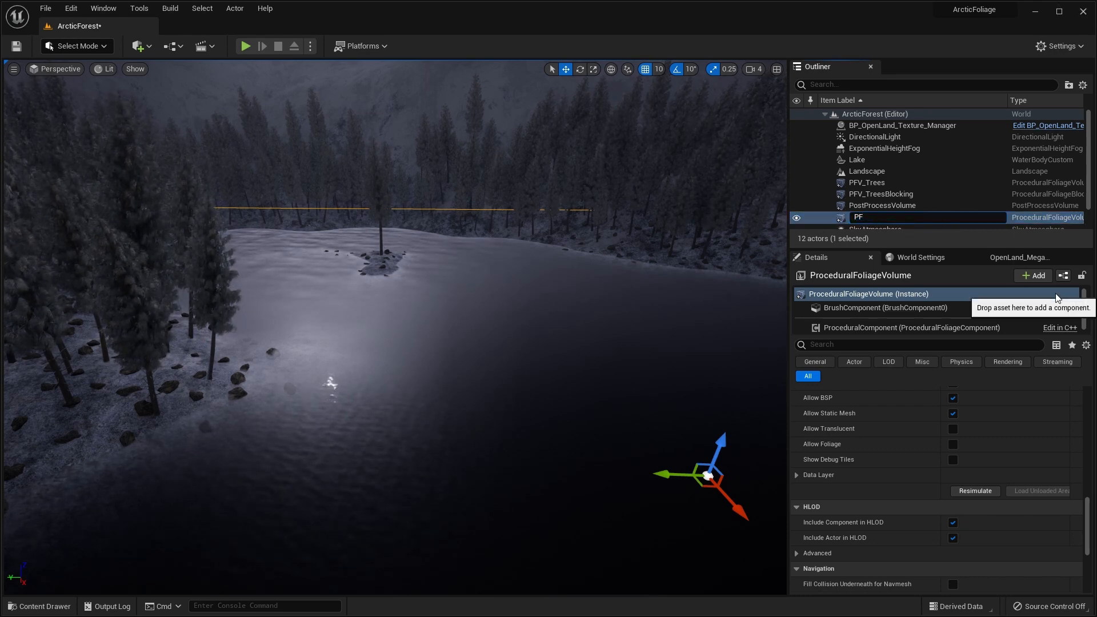
pyautogui.write('V_')
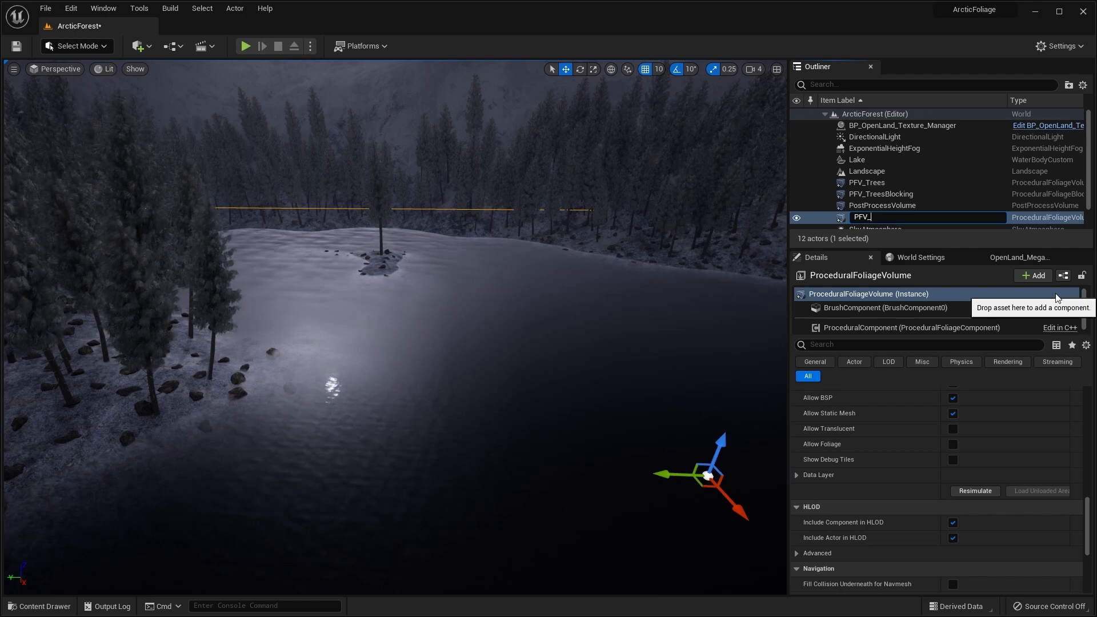
pyautogui.write('ro')
pyautogui.write('Rocks')
pyautogui.press('Return')
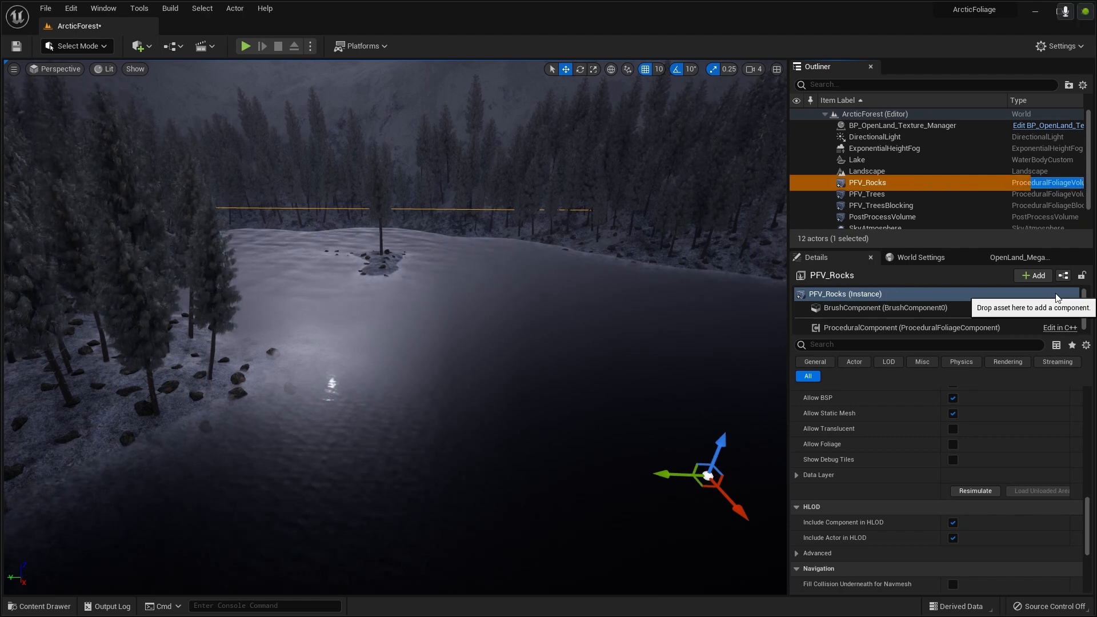
# Step: Set the X and Y location of the PFV_Rocks volume to 0
pyautogui.moveTo(1087, 531); pyautogui.dragTo(1086, 412)
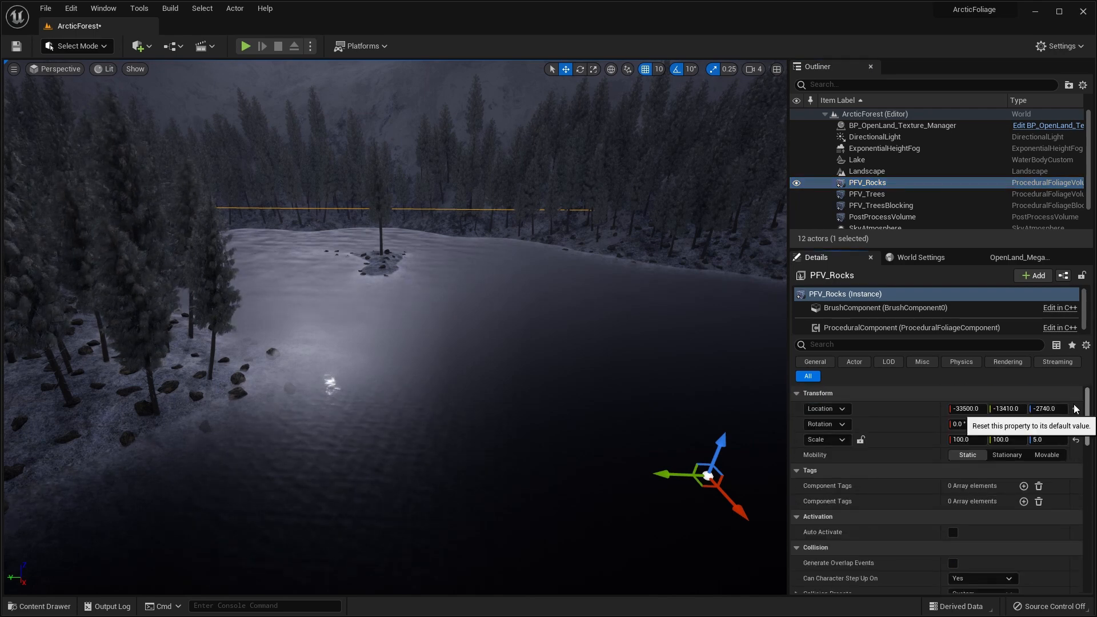
pyautogui.click(978, 409)
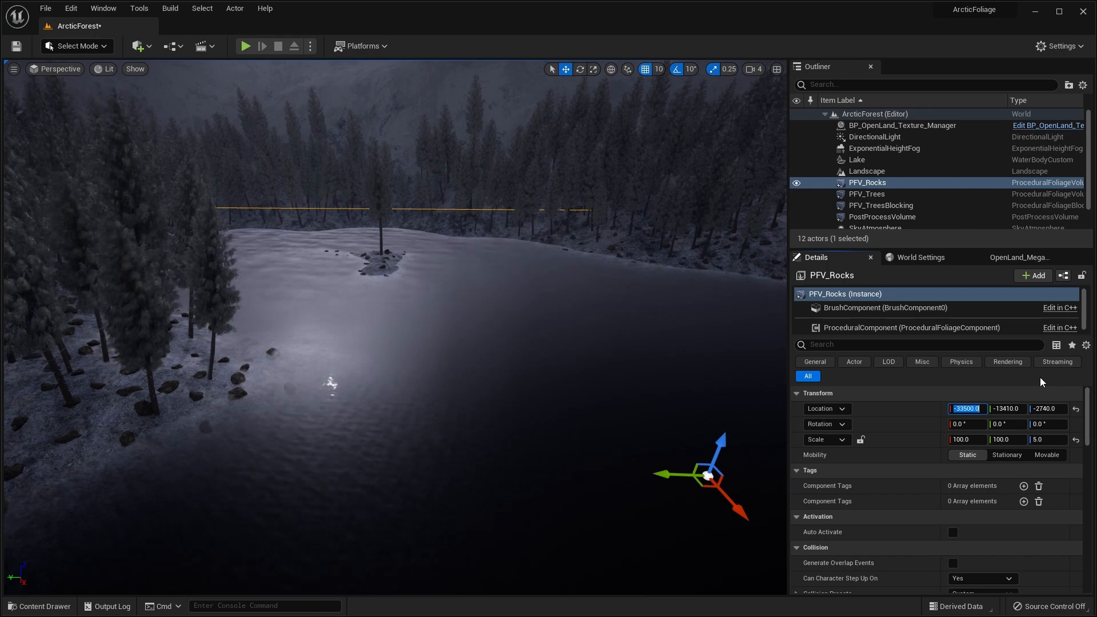
pyautogui.write('0')
pyautogui.press('Tab')
pyautogui.write('0')
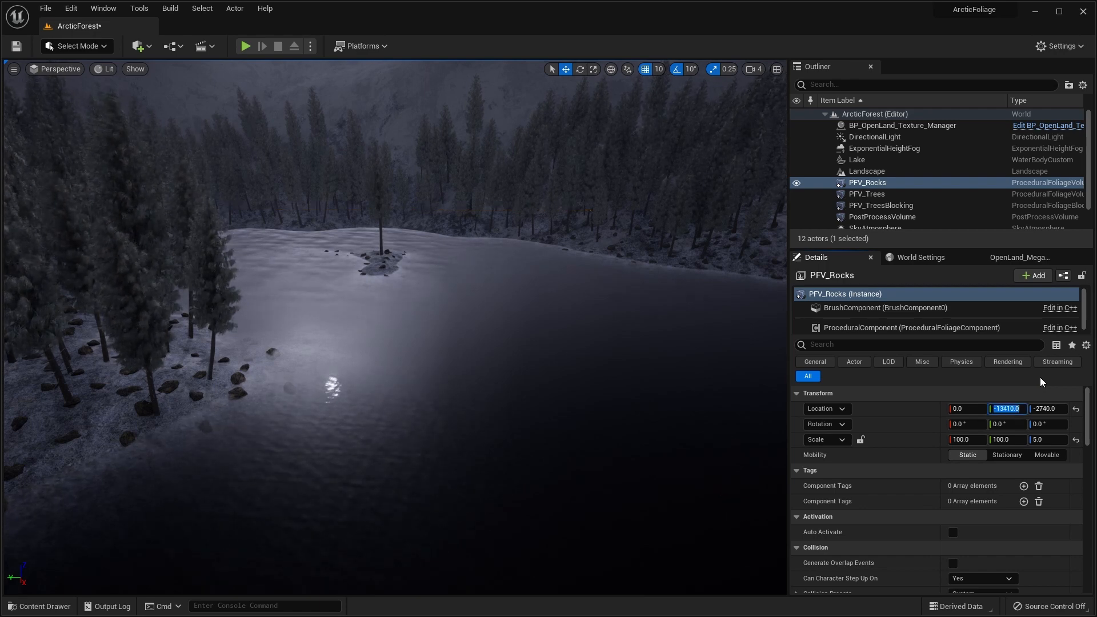
pyautogui.press('Return')
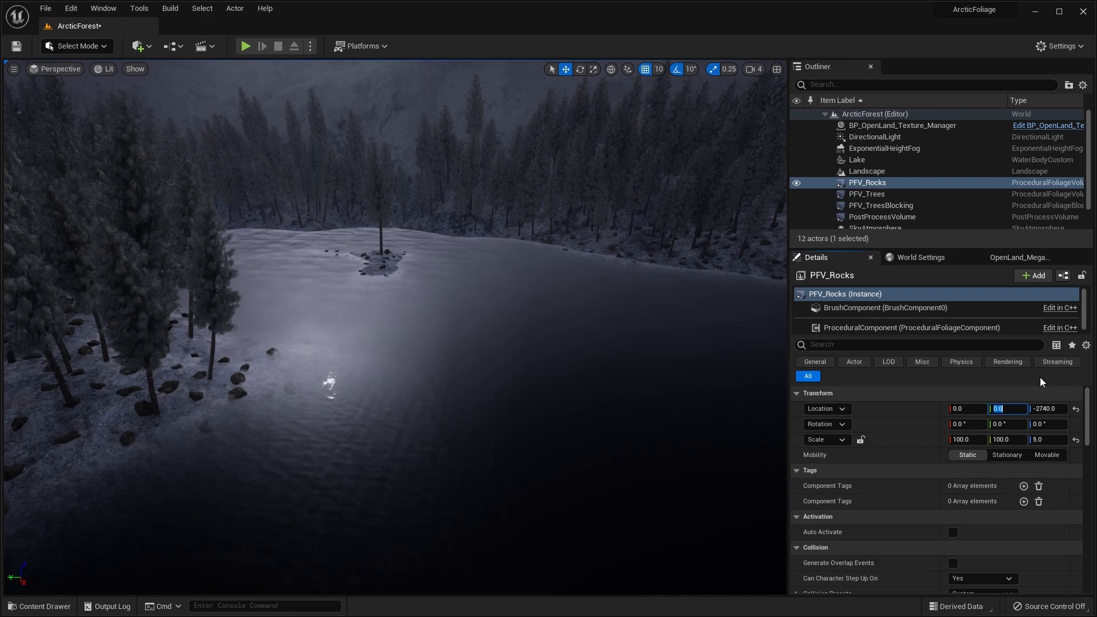
# Step: Set the X and Y scale of the PFV_Rocks volume to 2000
pyautogui.click(963, 439)
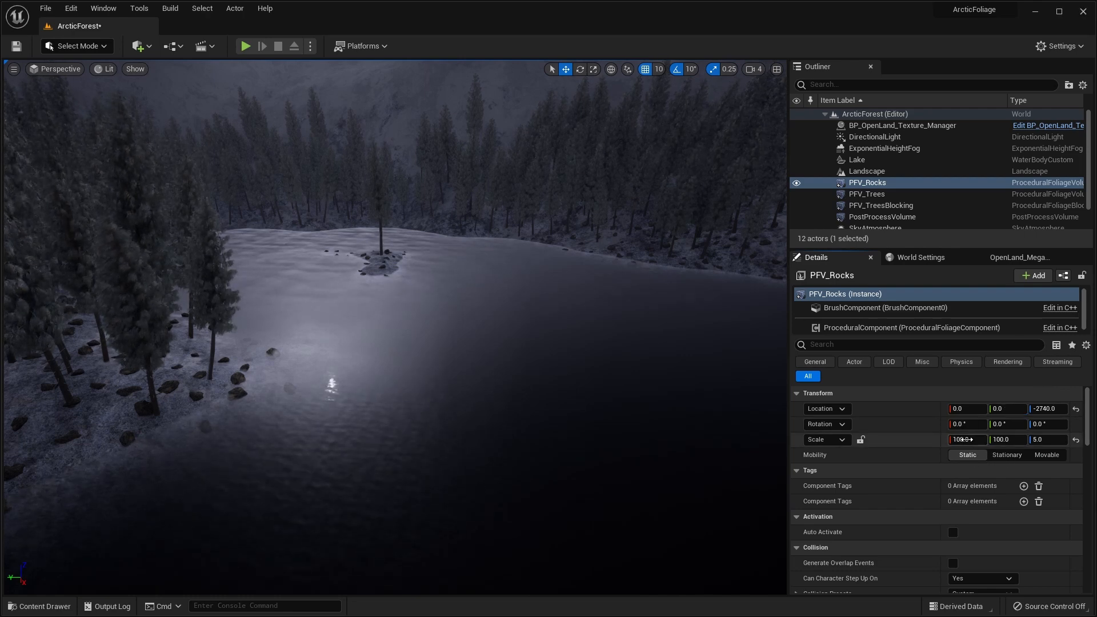
pyautogui.write('2000')
pyautogui.press('Tab')
pyautogui.write('2000')
pyautogui.press('Return')
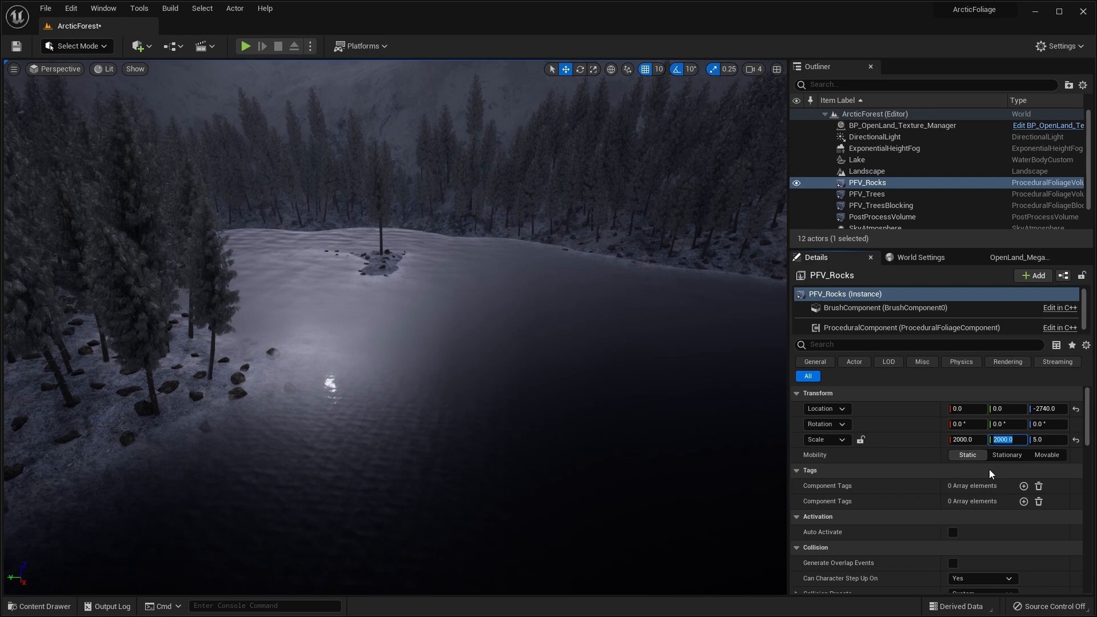
# Step: Resimulate the PFV_Rocks foliage and inspect the scattered stones around the lake shore
pyautogui.scroll(-2, 855, 509)
pyautogui.scroll(-12, 884, 474)
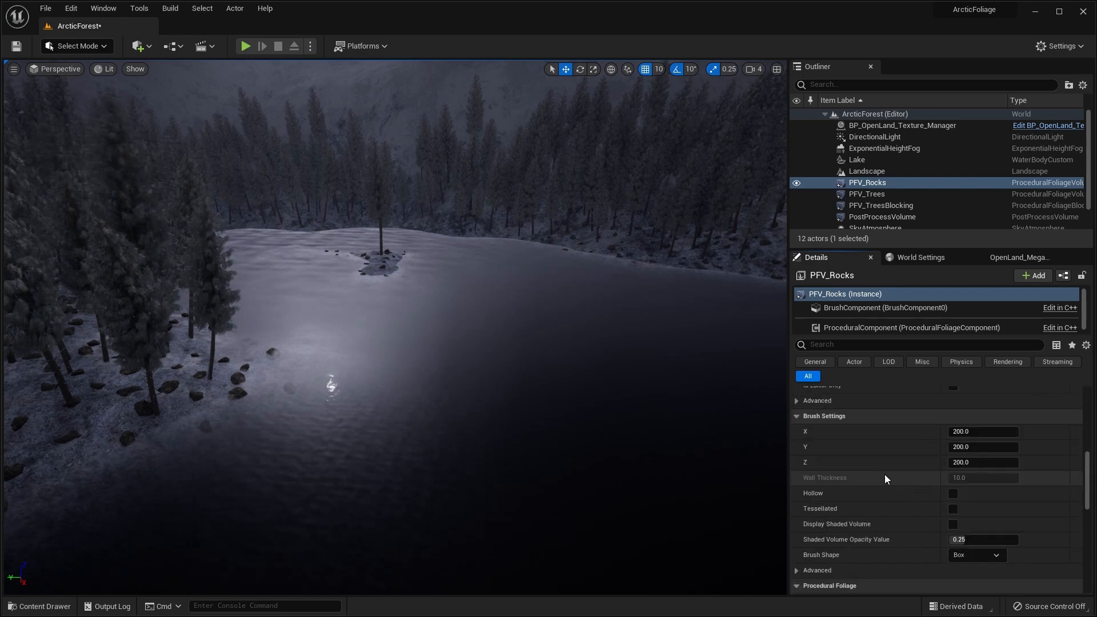
pyautogui.scroll(-5, 884, 474)
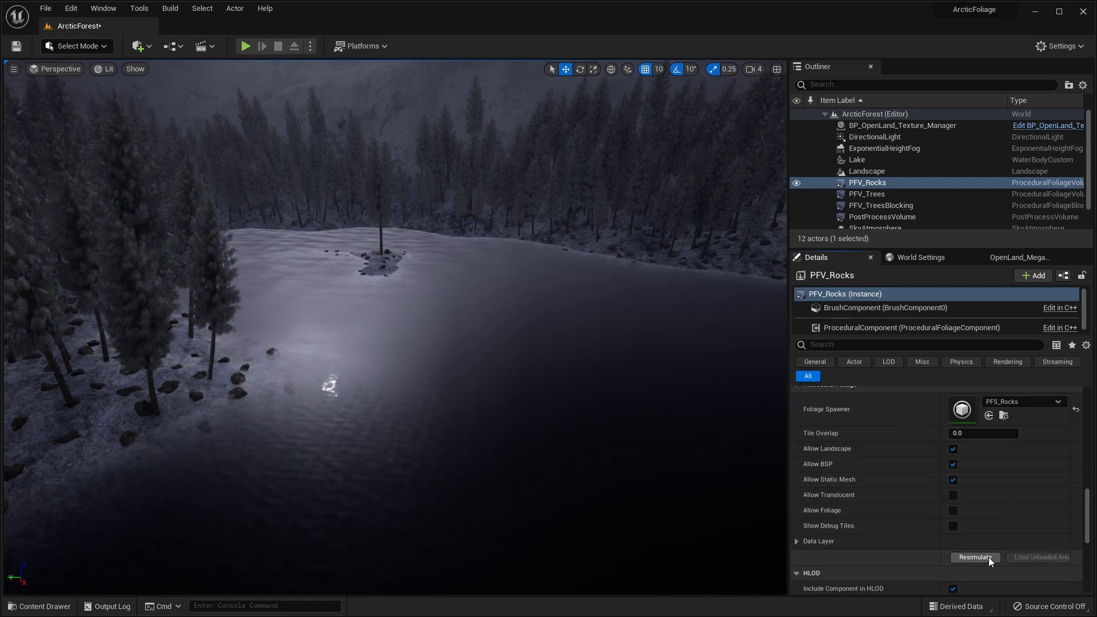
pyautogui.click(984, 558)
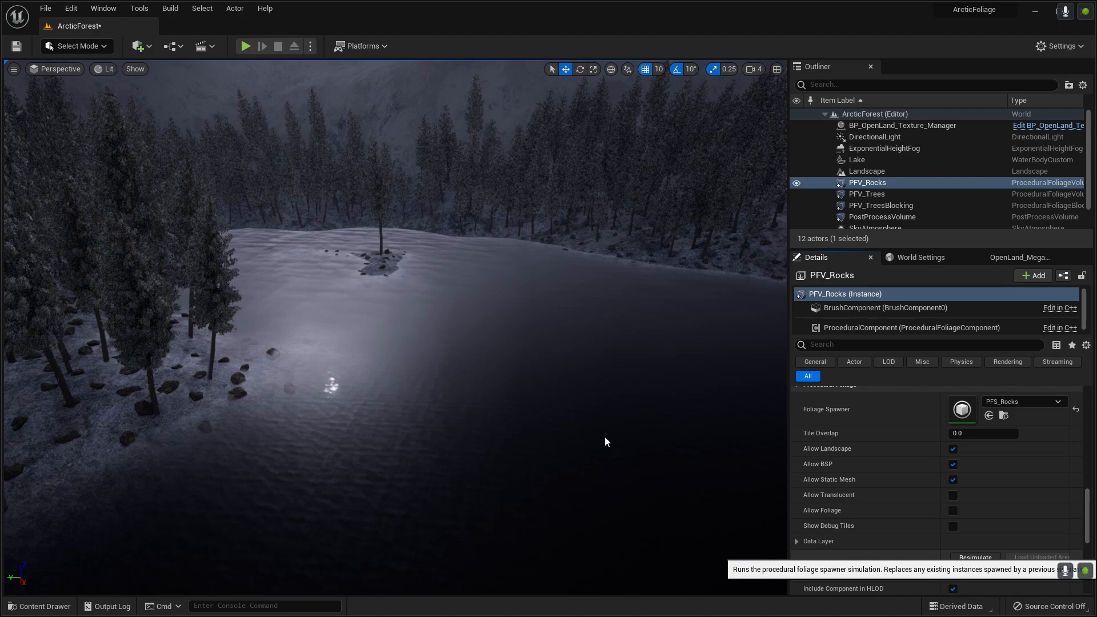
pyautogui.moveTo(604, 436); pyautogui.dragTo(194, 429, button='right')
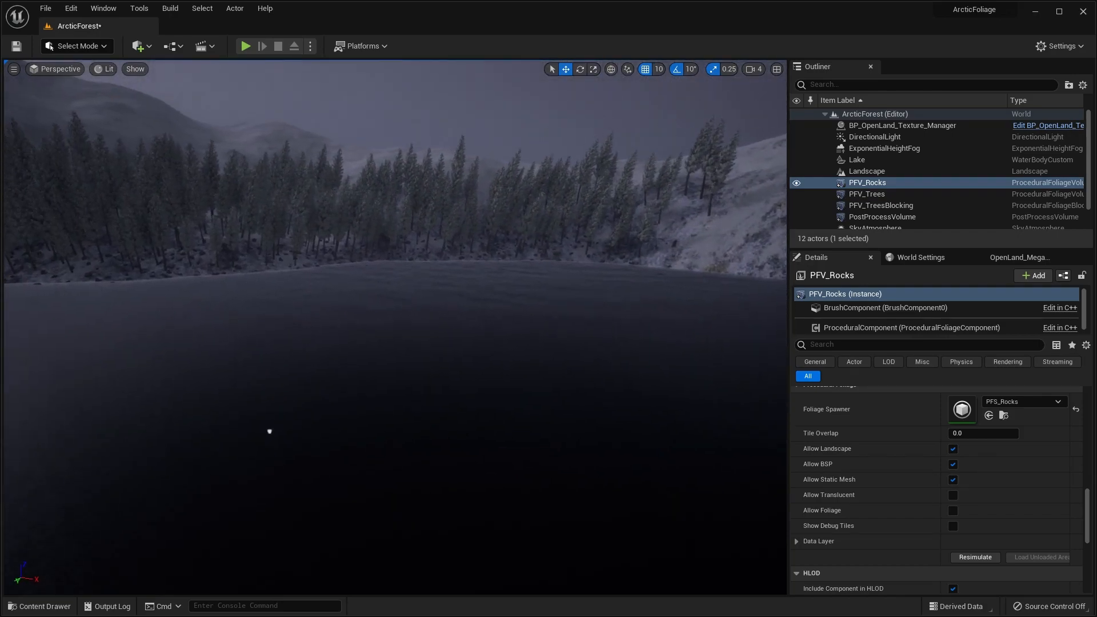
pyautogui.moveTo(236, 458); pyautogui.dragTo(206, 458, button='right')
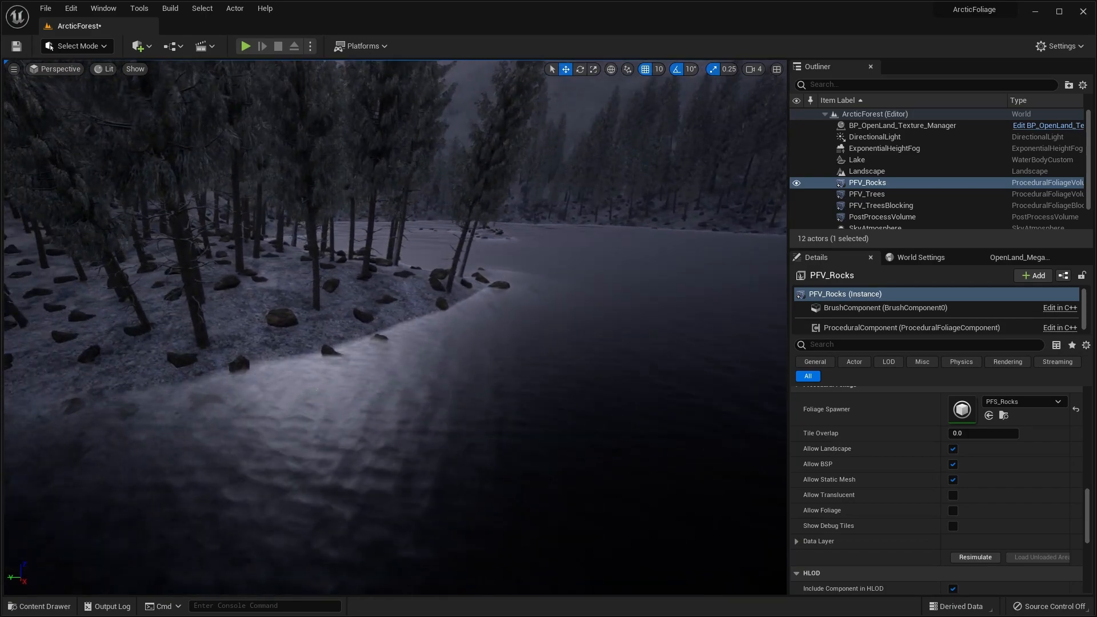
pyautogui.press('d')
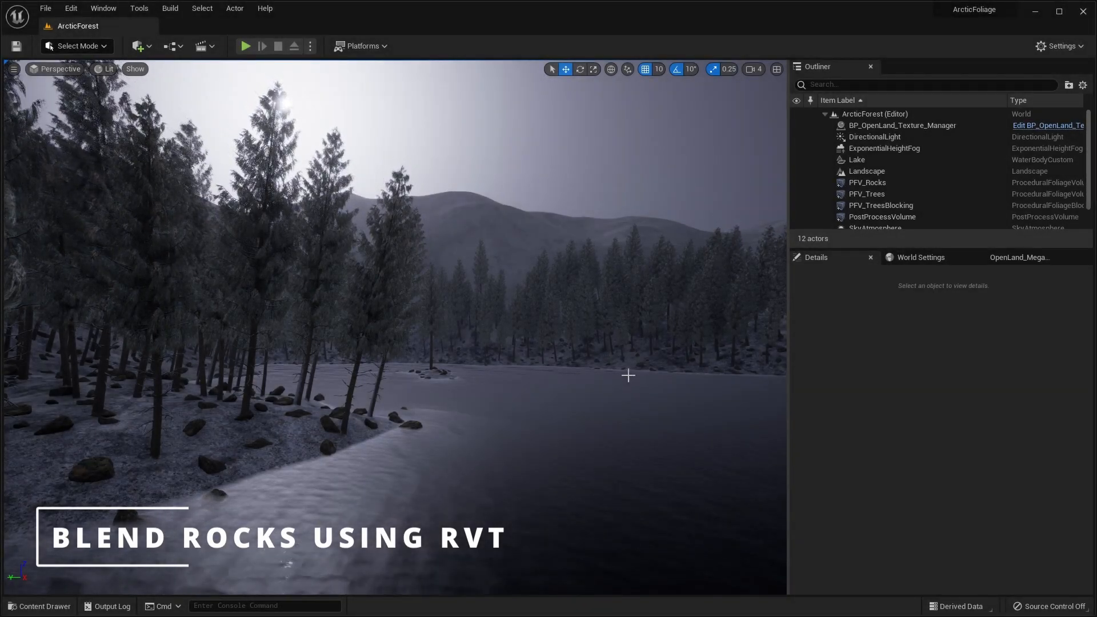
# Step: Set the DirectionalLight's rotation to -90°, -50° and 90° in X, Y and Z
pyautogui.click(878, 138)
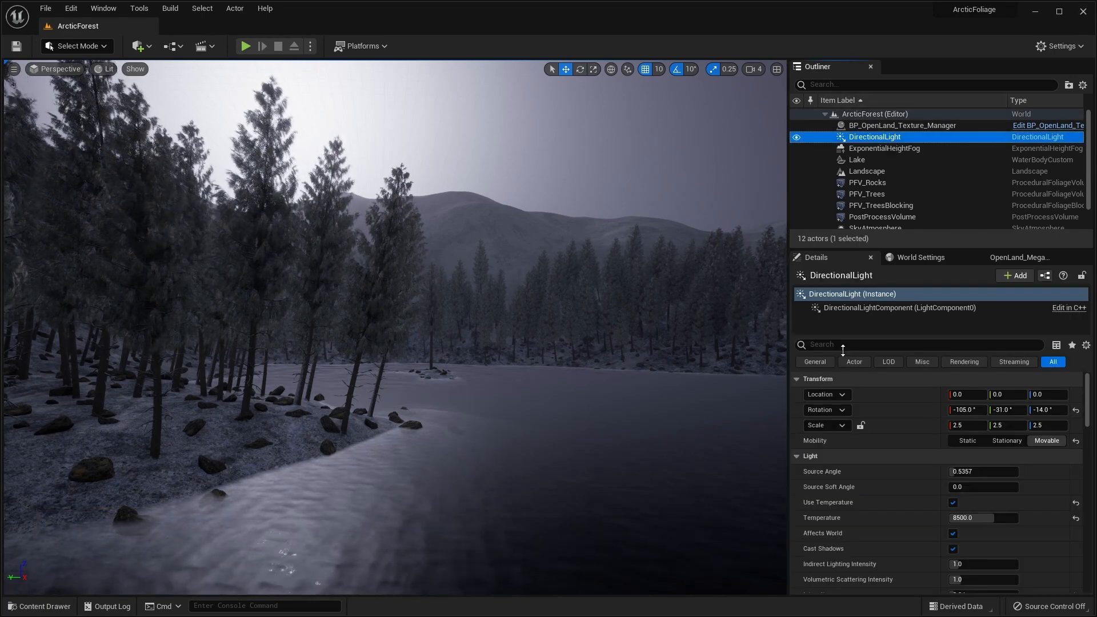
pyautogui.click(963, 409)
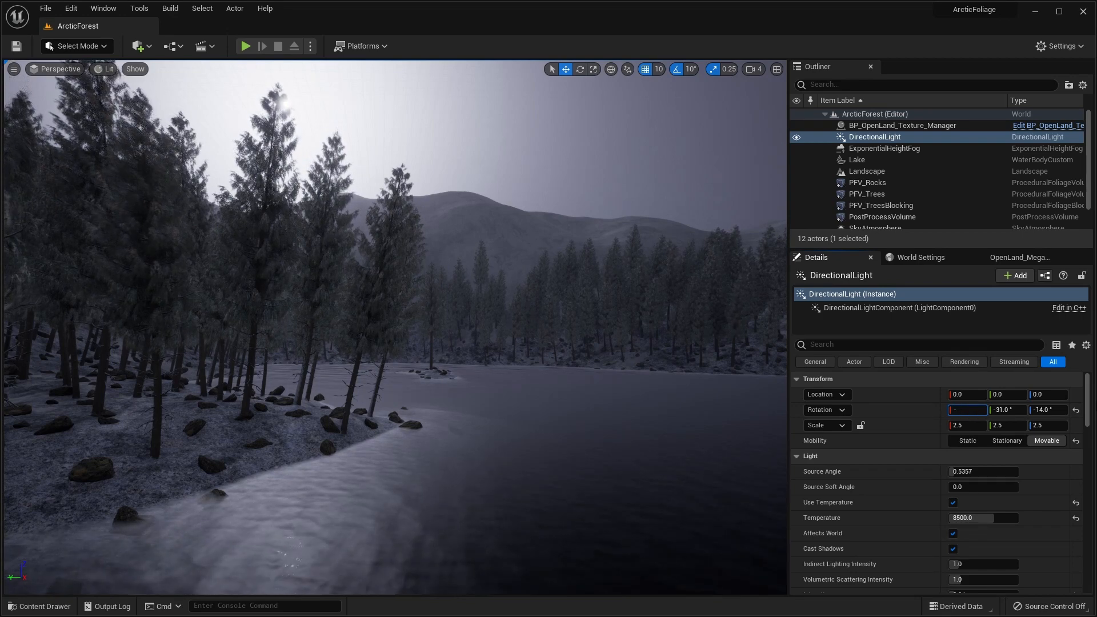
pyautogui.press('Tab')
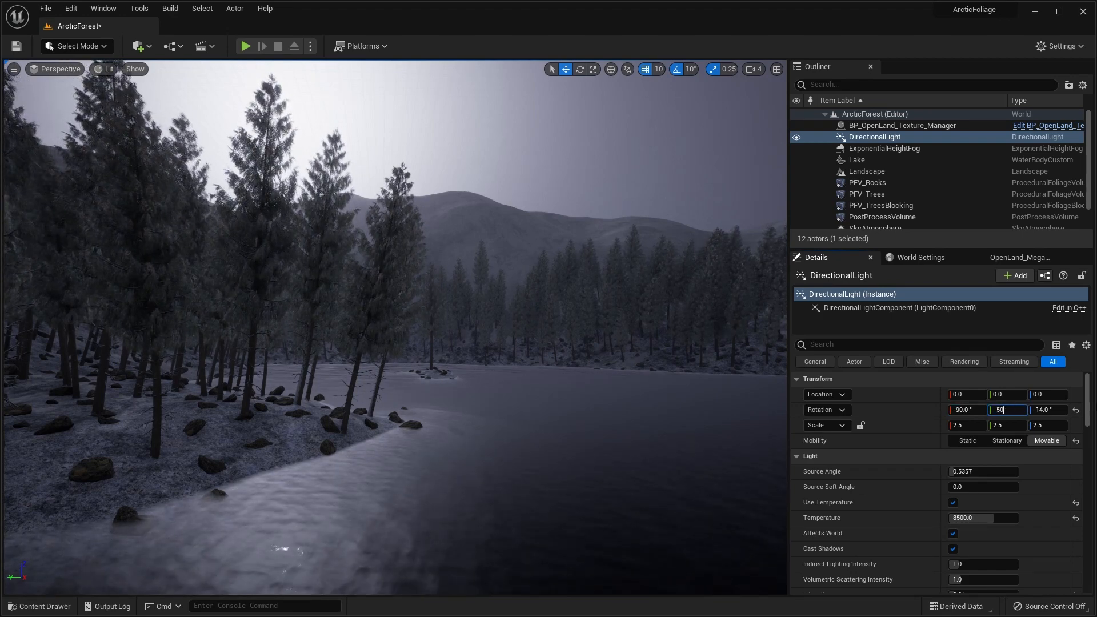
pyautogui.write('-50')
pyautogui.press('Tab')
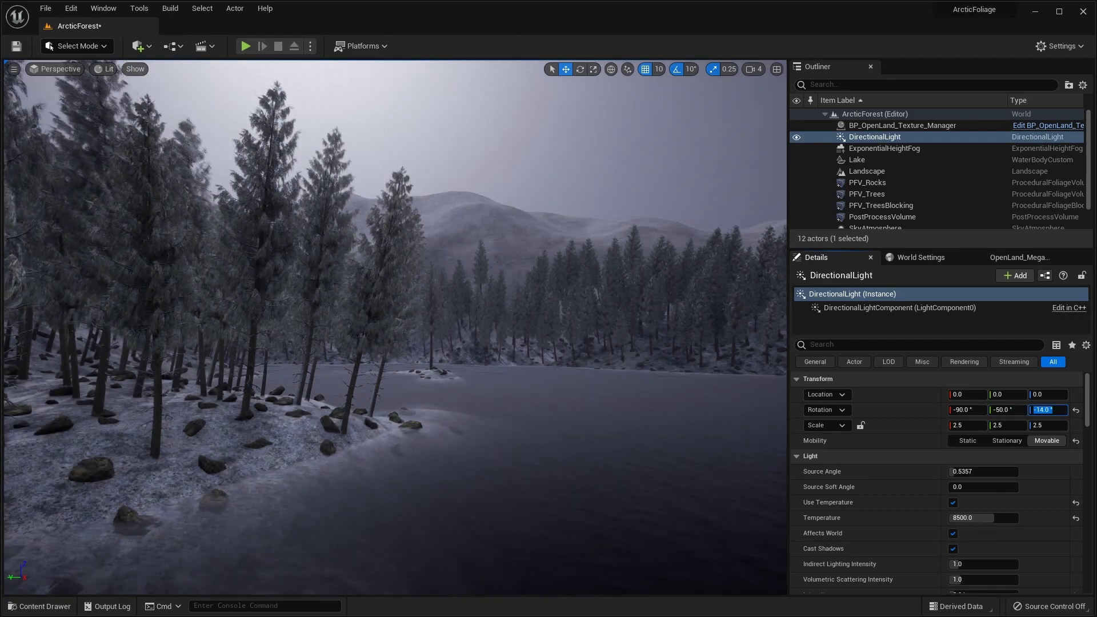
pyautogui.write('90')
pyautogui.press('Return')
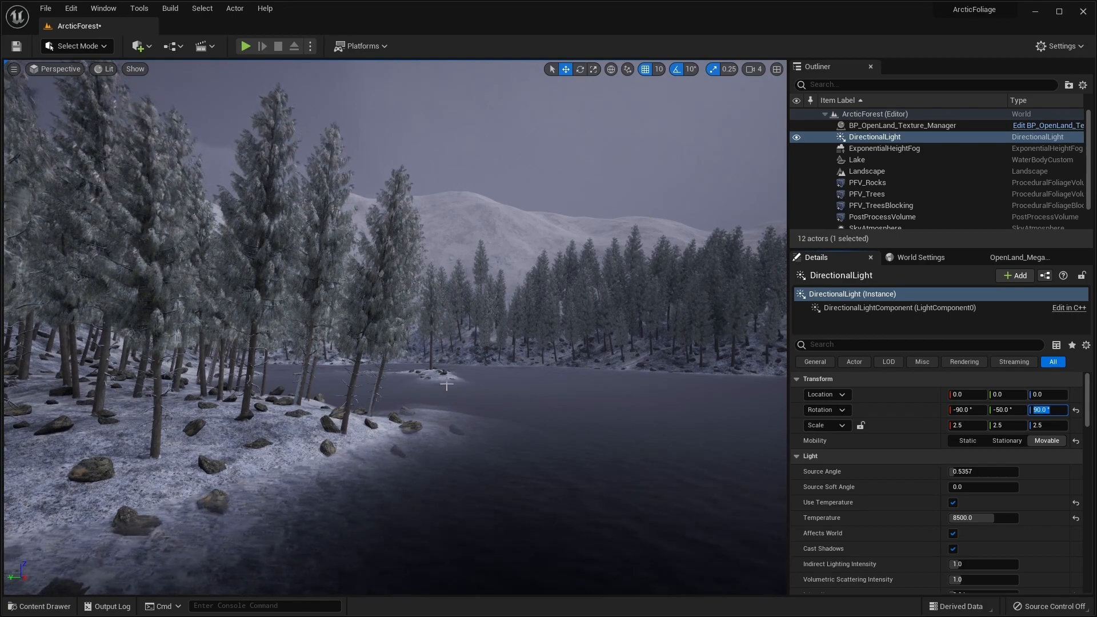
# Step: Find the virtual texture options in the project settings and enable virtual texture support
pyautogui.click(71, 9)
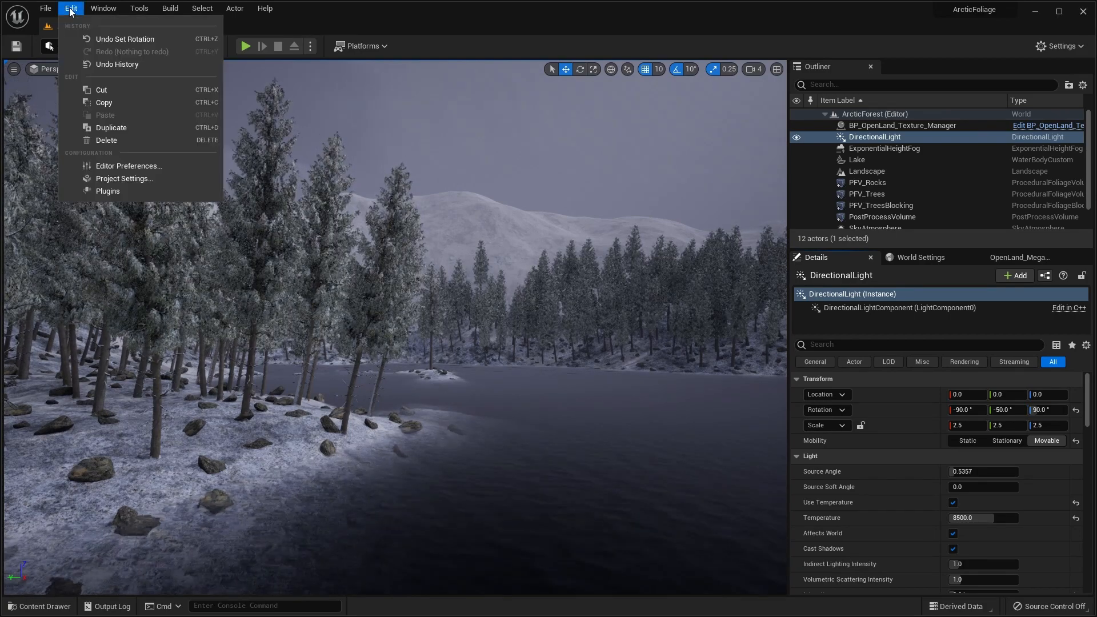
pyautogui.click(139, 178)
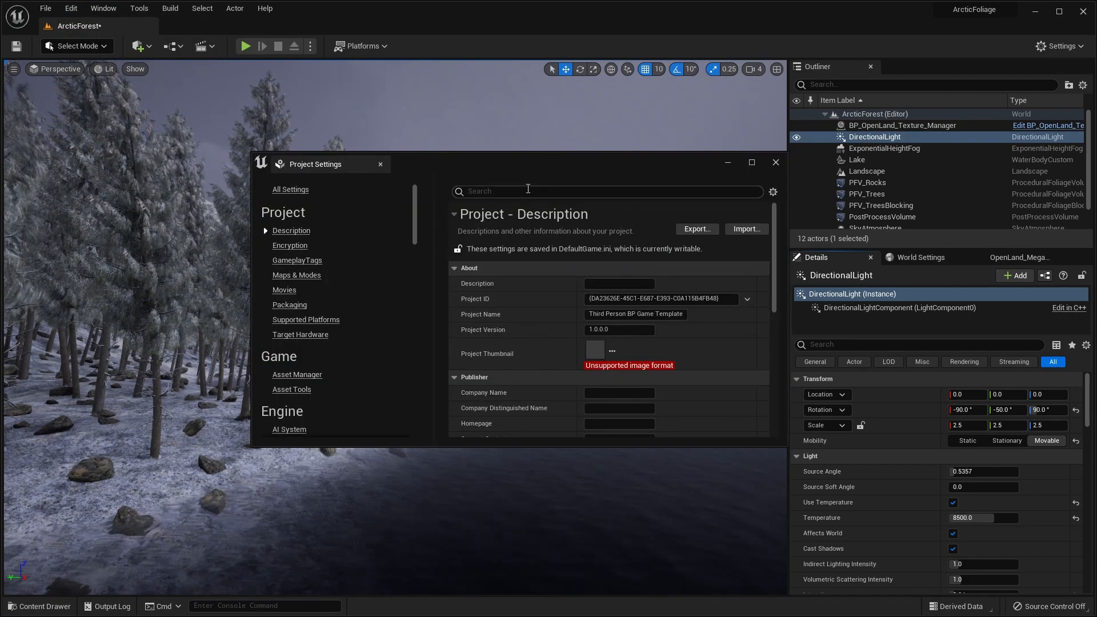
pyautogui.write('virtu')
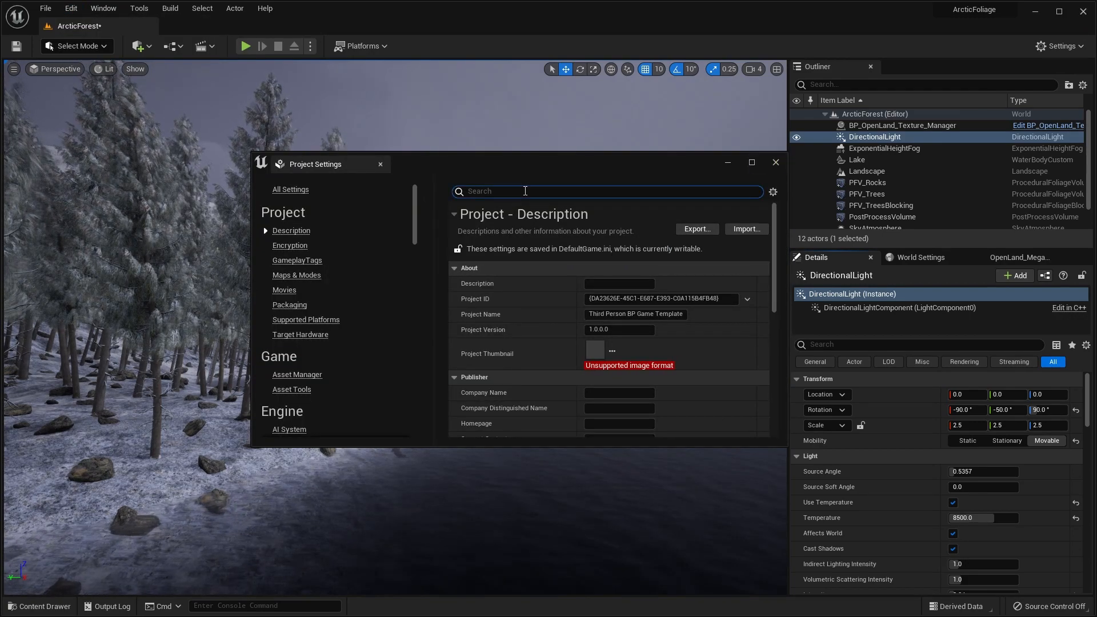
pyautogui.write('al')
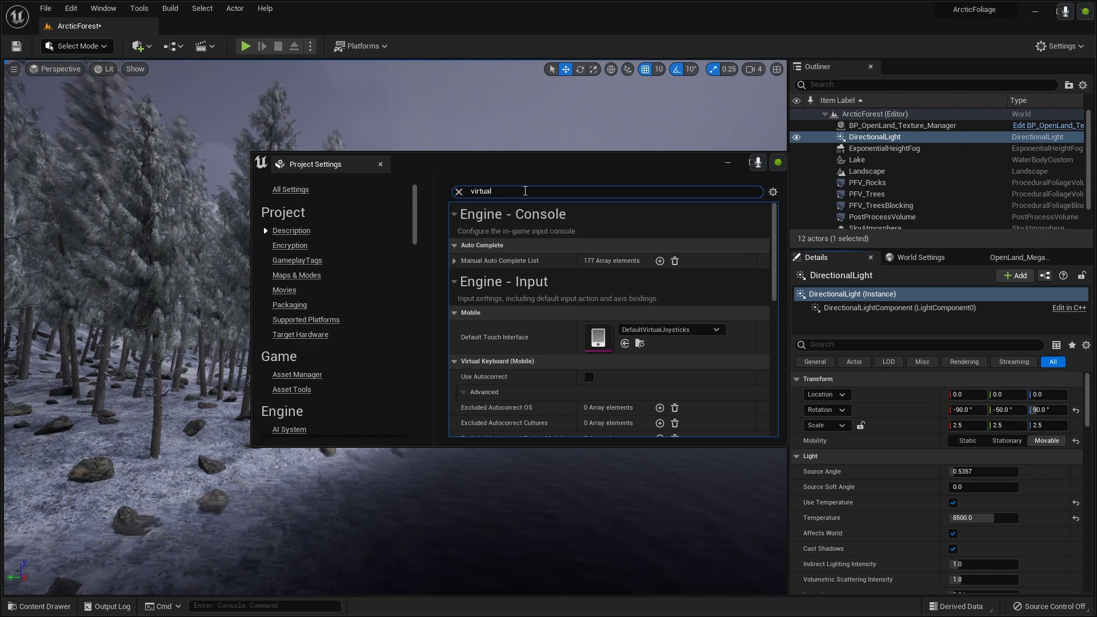
pyautogui.scroll(-5, 547, 325)
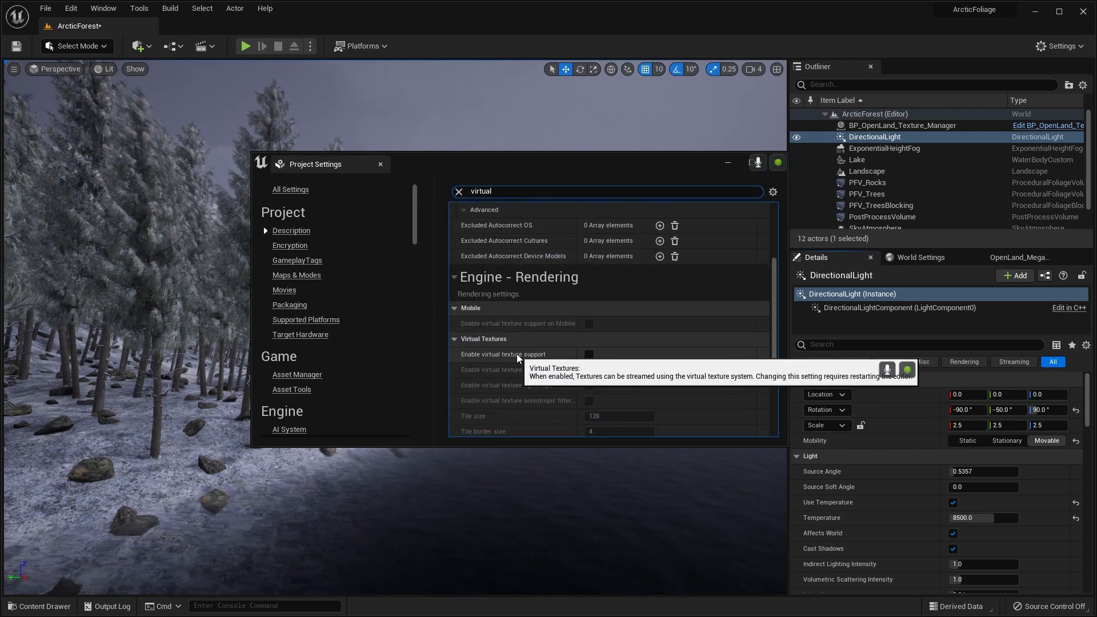
pyautogui.click(588, 354)
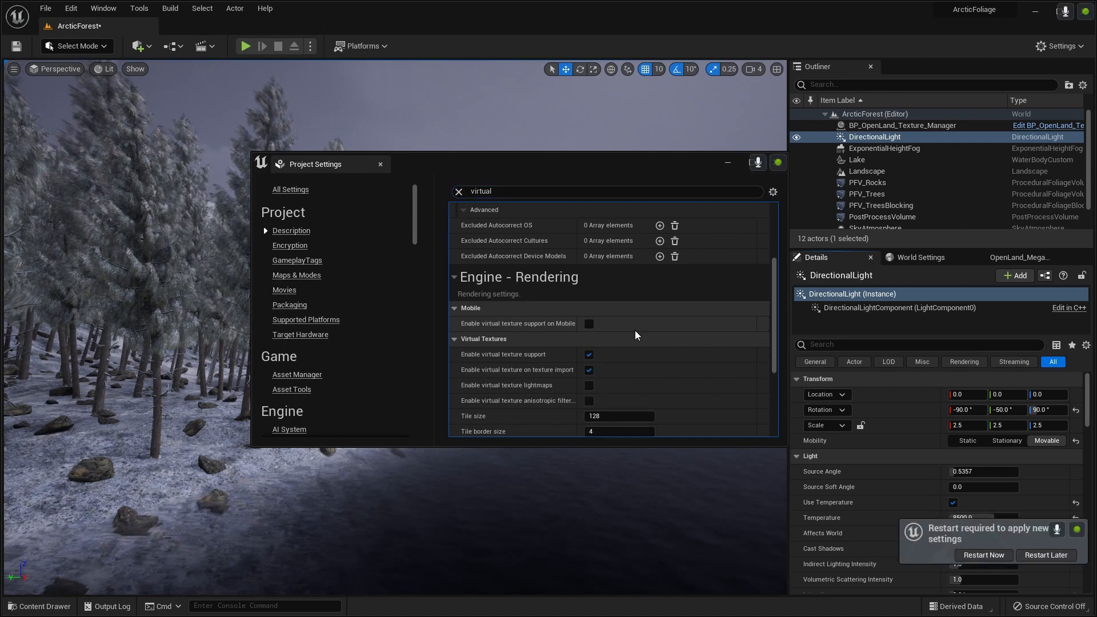
# Step: Restart the editor, saving the ArcticForest level, and close the project settings once it reopens
pyautogui.click(985, 554)
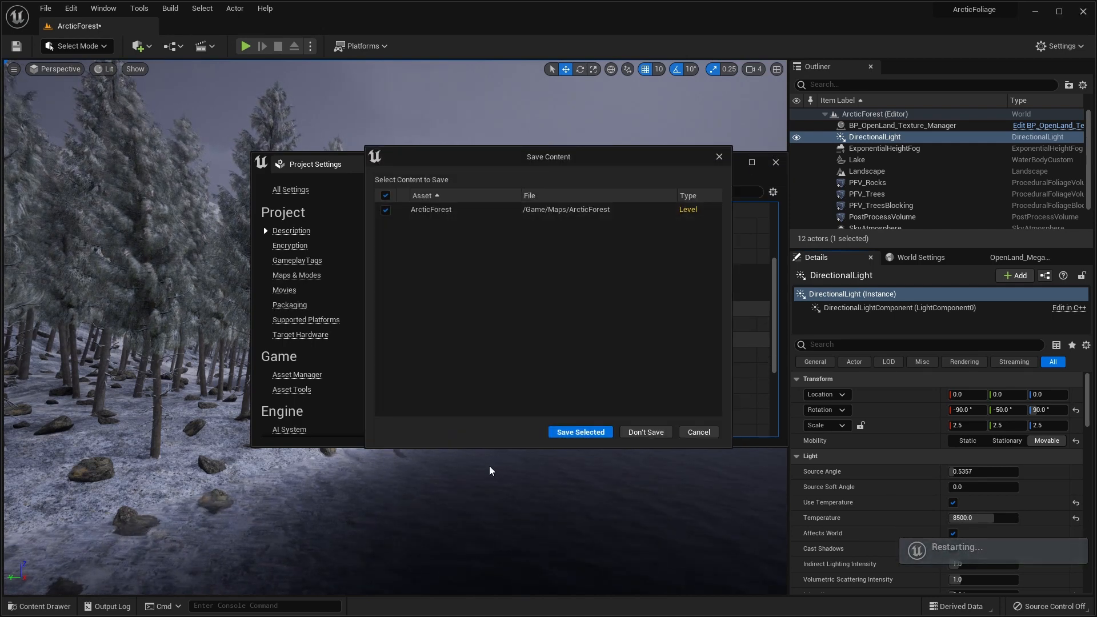
pyautogui.click(579, 432)
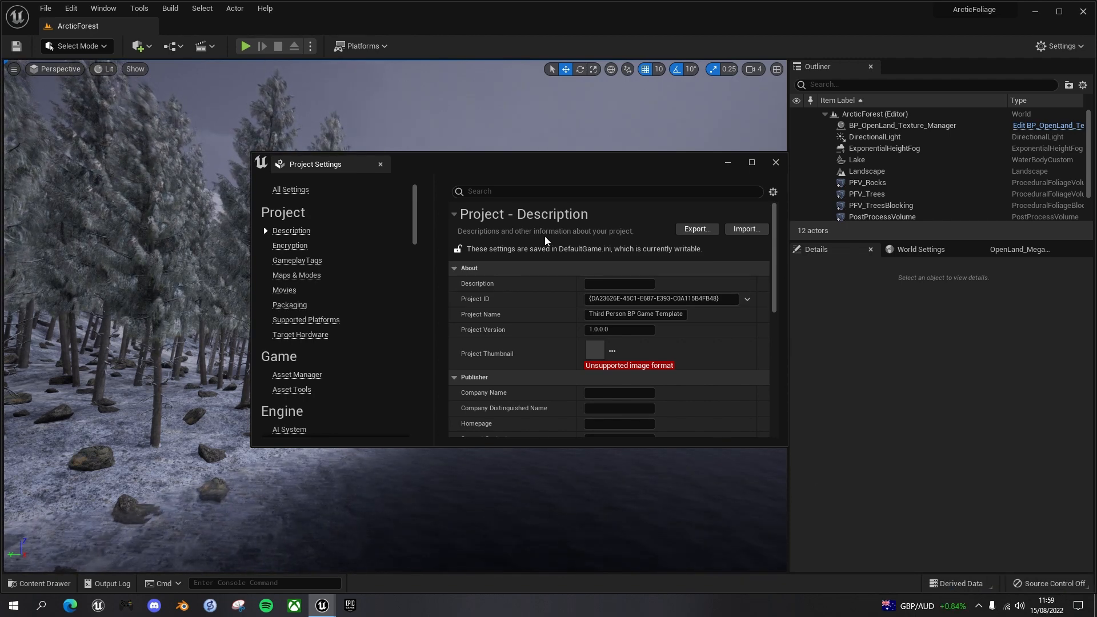
pyautogui.click(776, 162)
# Step: Run the OpenLand_RVT_Widget utility from the OpenLand Widgets folder and add RVT support for the Landscape
pyautogui.moveTo(534, 341)
pyautogui.mouseDown(button='right')
pyautogui.moveTo(606, 343)
pyautogui.moveTo(534, 341)
pyautogui.mouseUp(button='right')
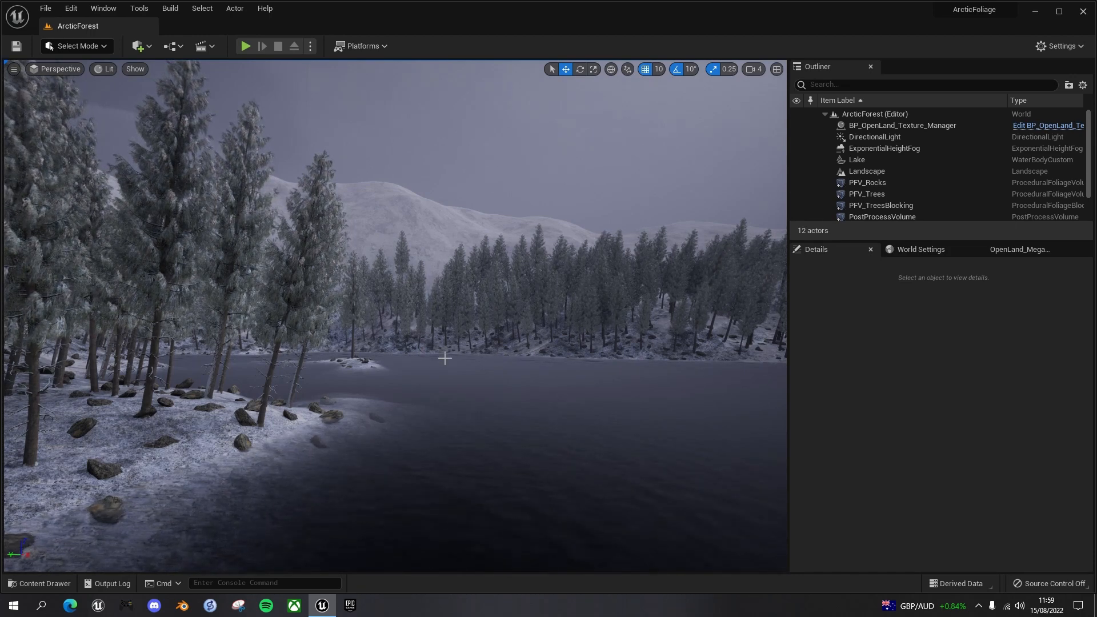
pyautogui.hotkey('ctrl', 'space')
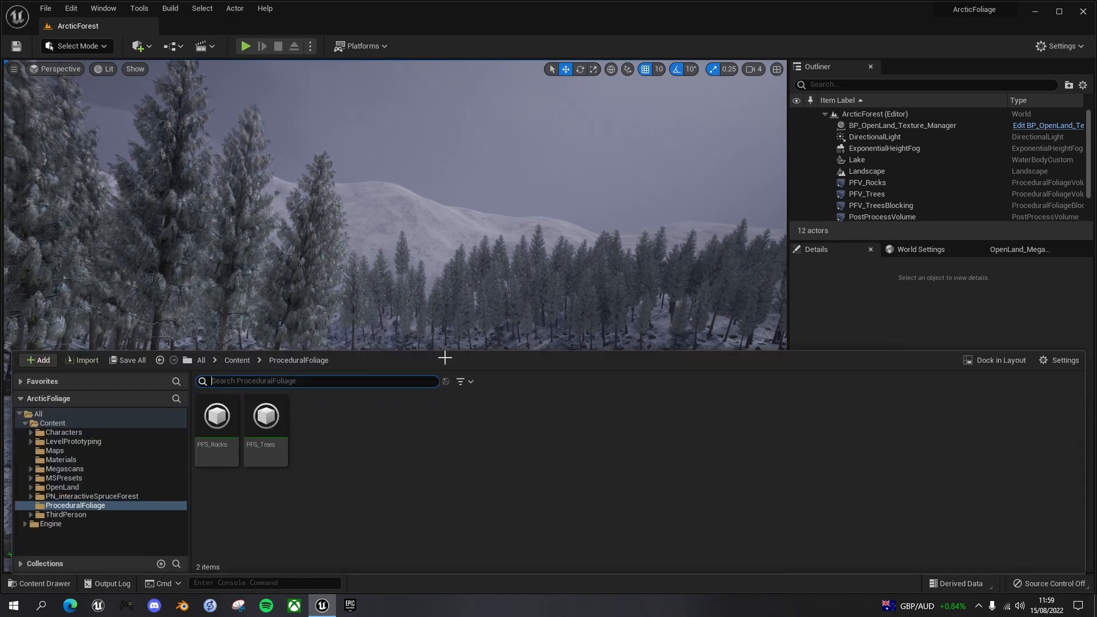
pyautogui.click(31, 487)
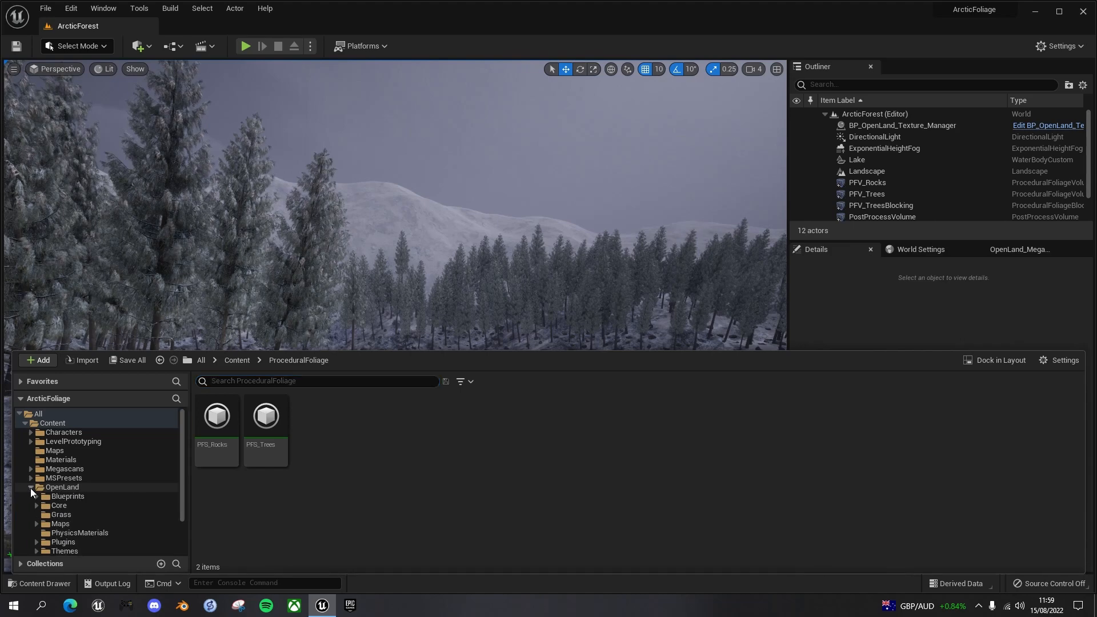
pyautogui.scroll(-2, 60, 498)
pyautogui.click(63, 513)
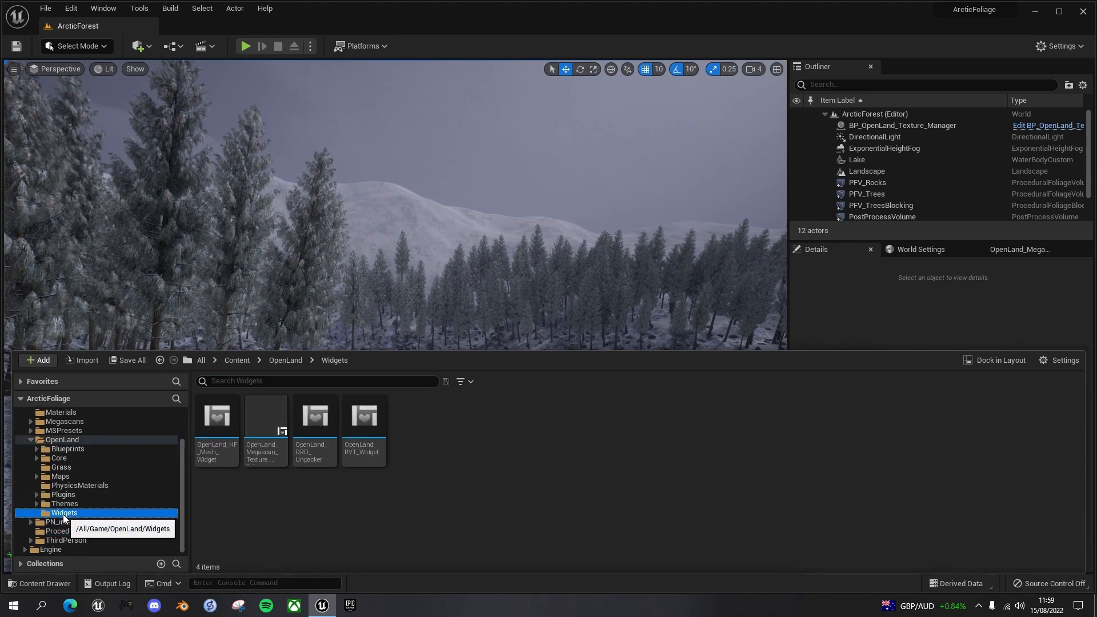
pyautogui.rightClick(366, 422)
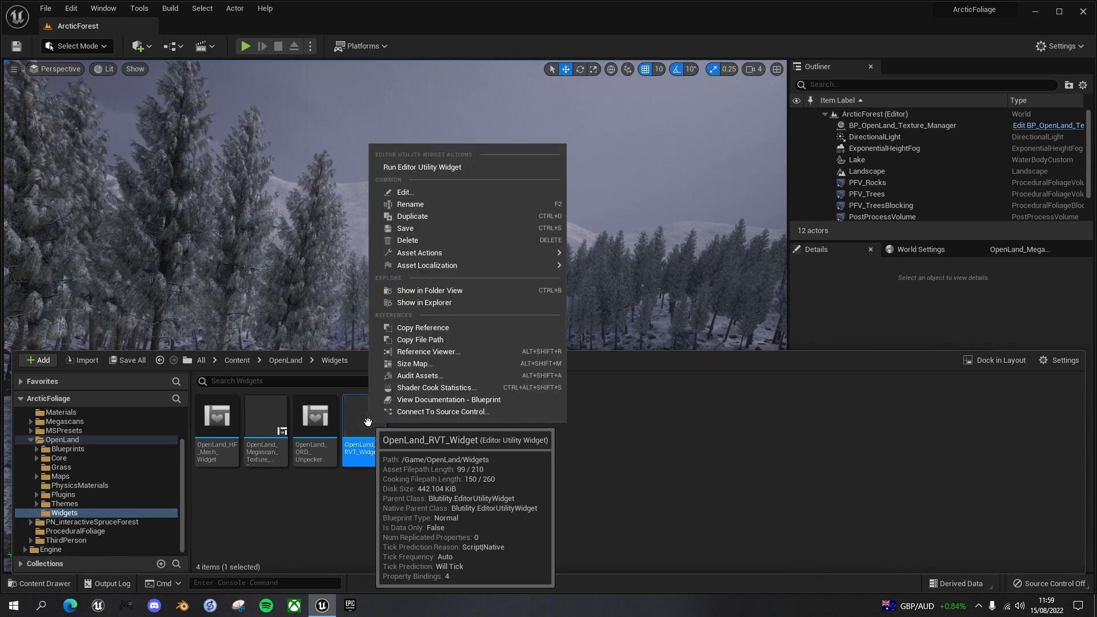
pyautogui.click(423, 166)
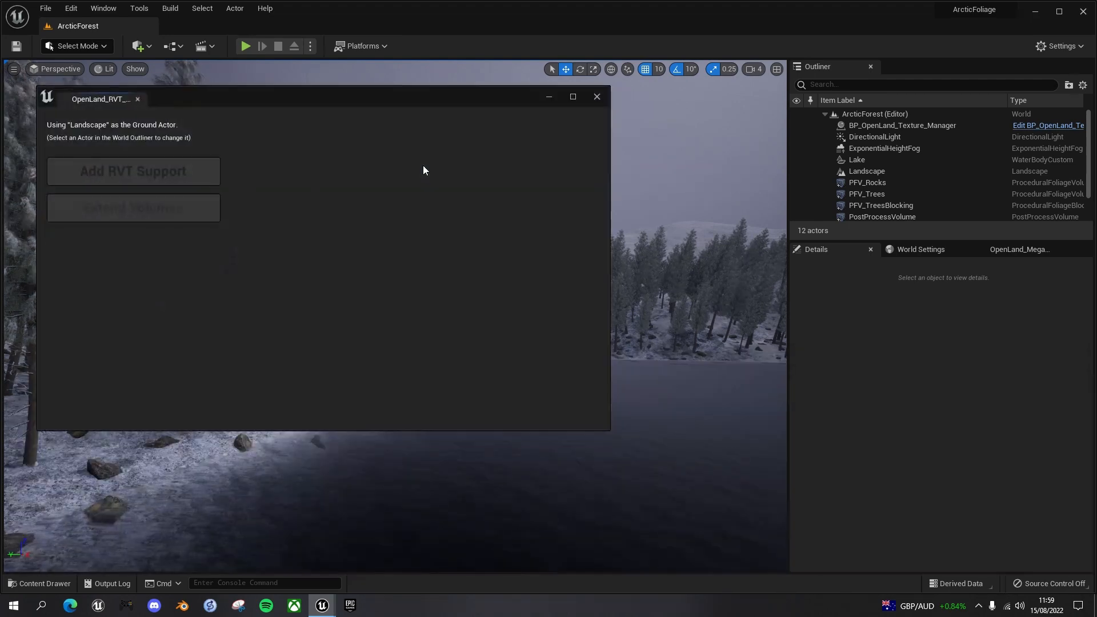
pyautogui.click(142, 169)
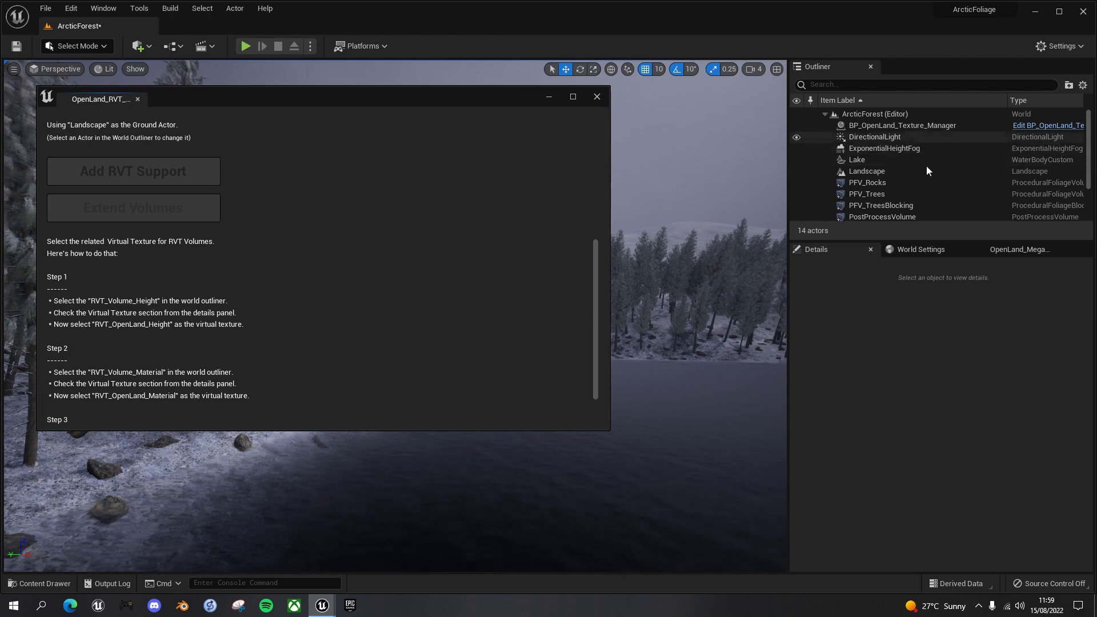
# Step: Assign RVT_OpenLand_Height as the virtual texture of the RVT_Volume_Height actor
pyautogui.scroll(-3, 1088, 166)
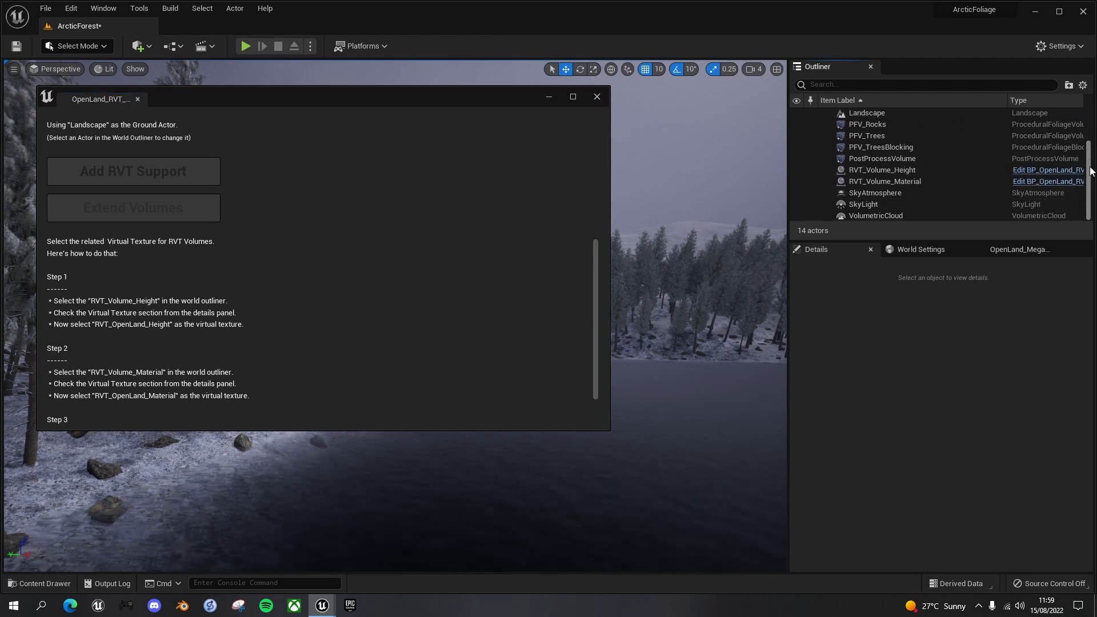
pyautogui.click(879, 169)
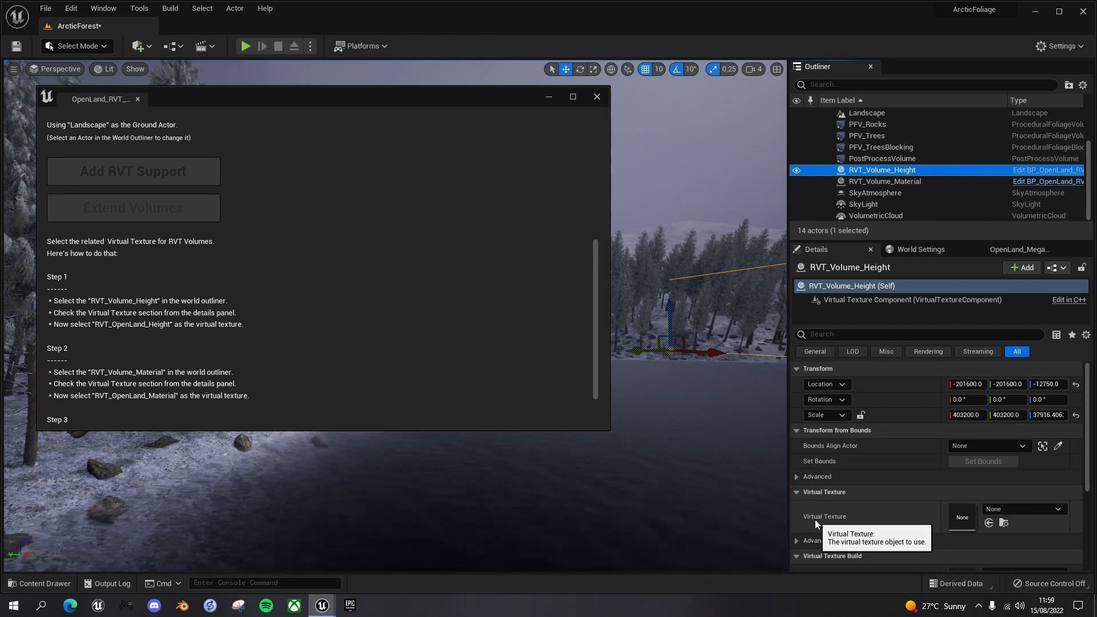
pyautogui.click(1057, 509)
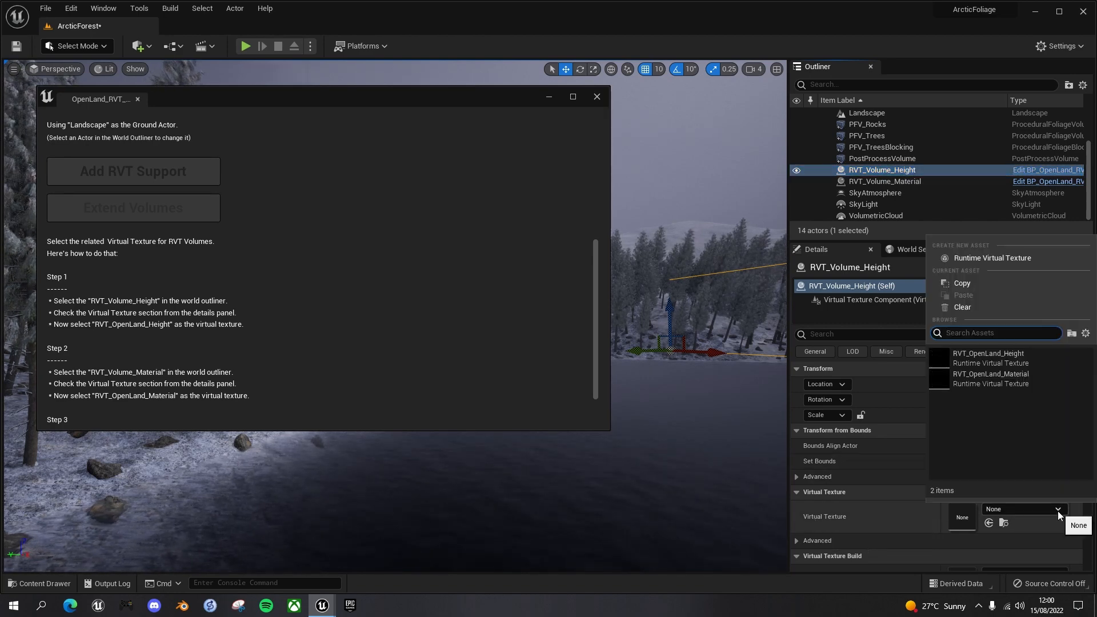
pyautogui.click(995, 354)
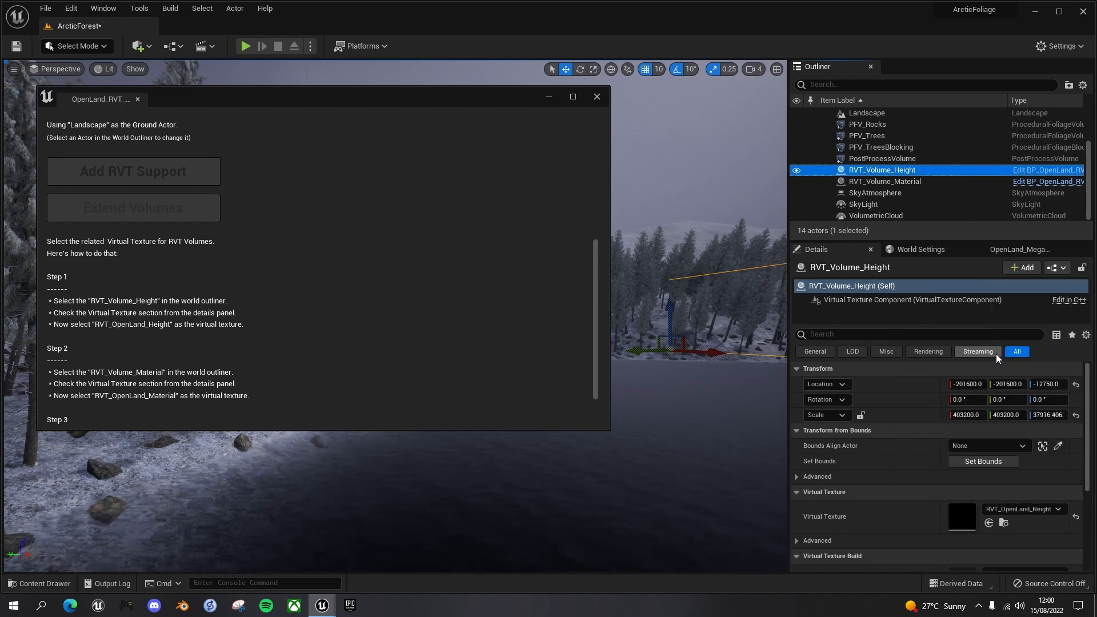
# Step: Assign RVT_OpenLand_Material as the virtual texture of RVT_Volume_Material, and save the level after closing the RVT widget
pyautogui.click(886, 183)
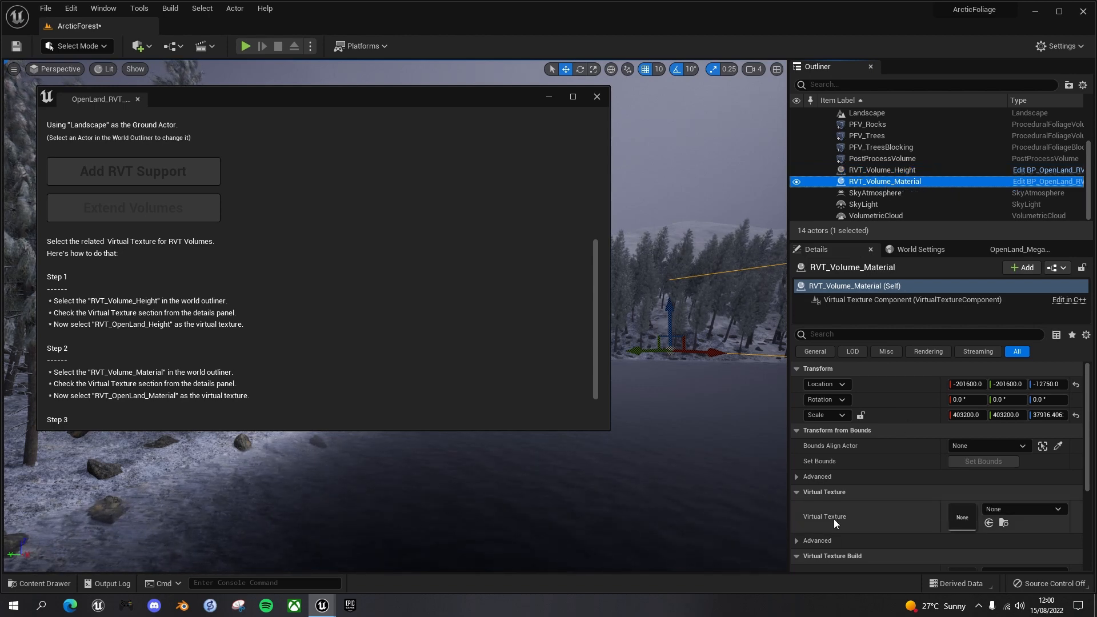
pyautogui.click(1062, 509)
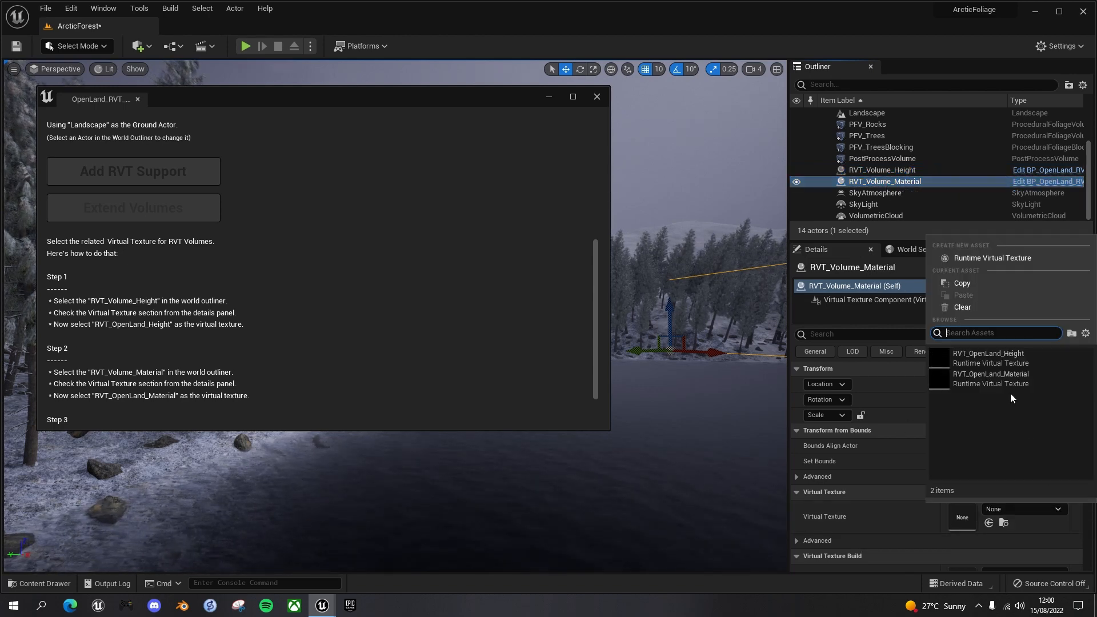
pyautogui.click(992, 375)
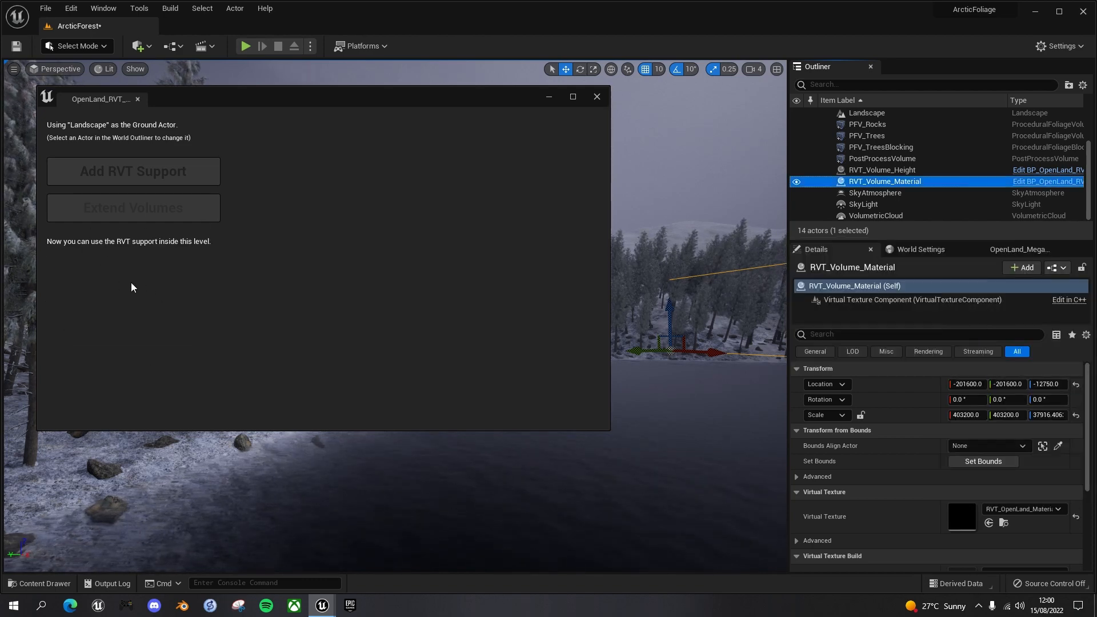
pyautogui.click(597, 98)
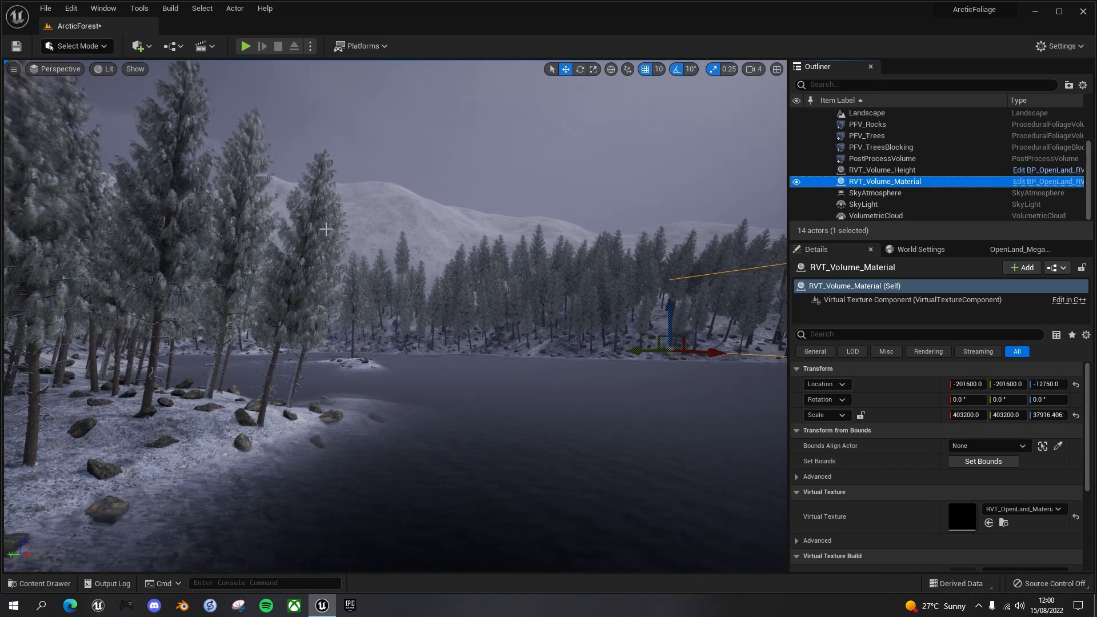
pyautogui.click(12, 48)
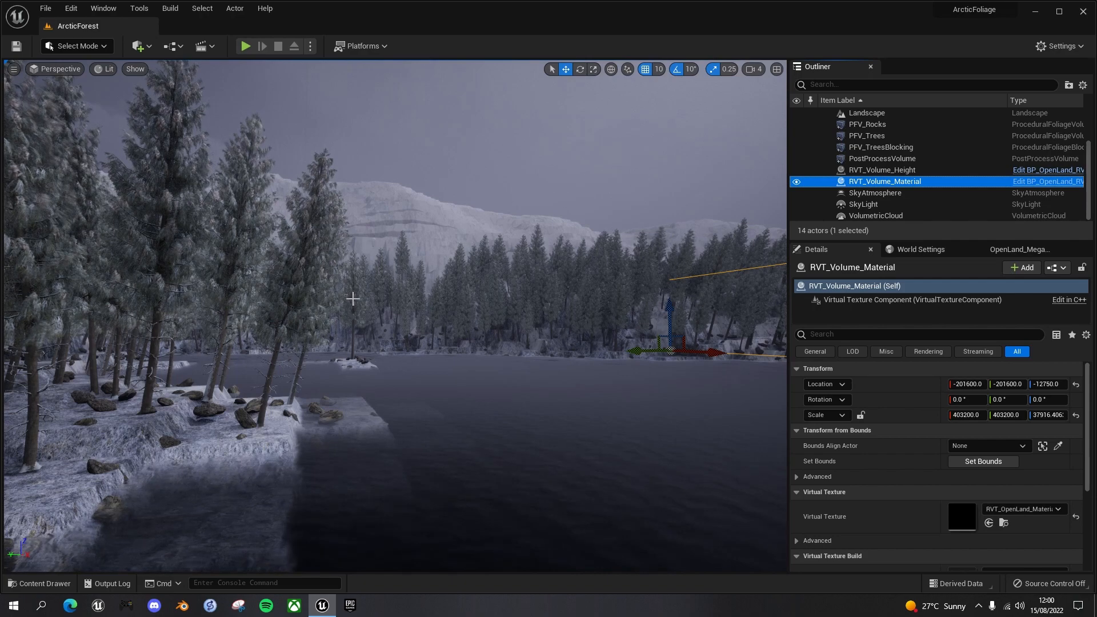
# Step: Open the MI_Tundra_Stone_vivrbfeaw_4K material instance from the Tundra_Stone_vivrbfeaw folder in the Megascans 3D assets
pyautogui.hotkey('ctrl', 'space')
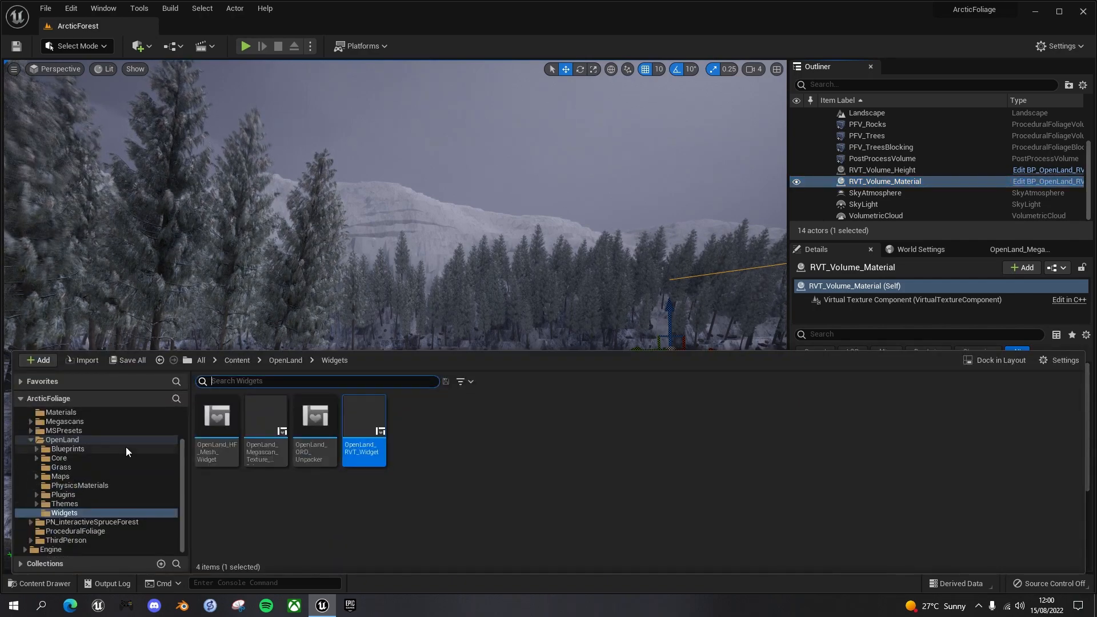
pyautogui.click(32, 441)
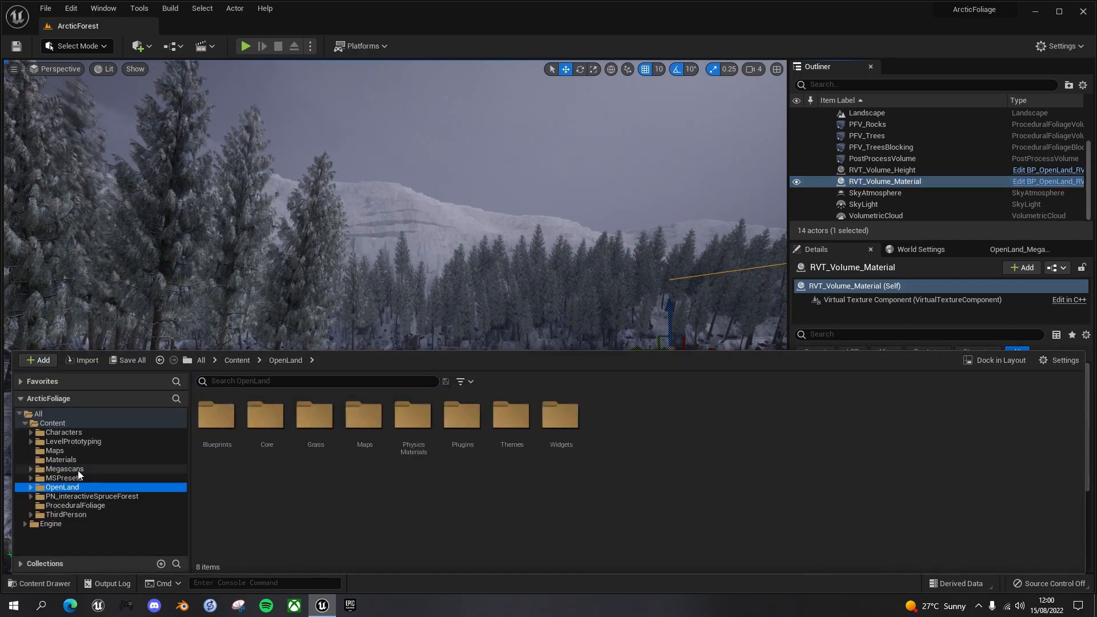
pyautogui.click(30, 469)
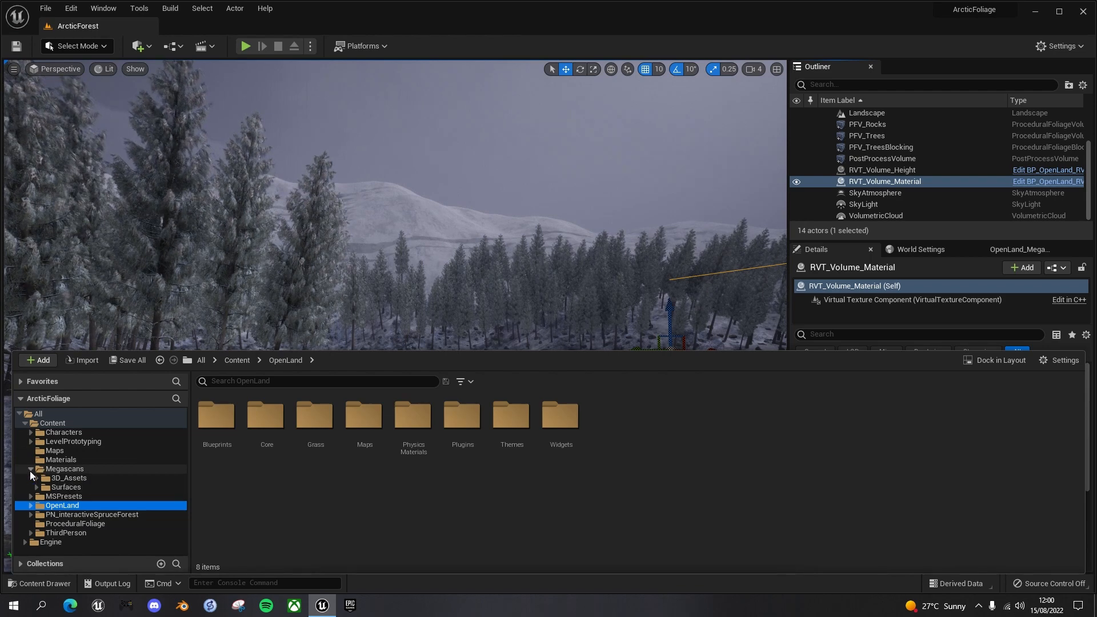
pyautogui.click(36, 479)
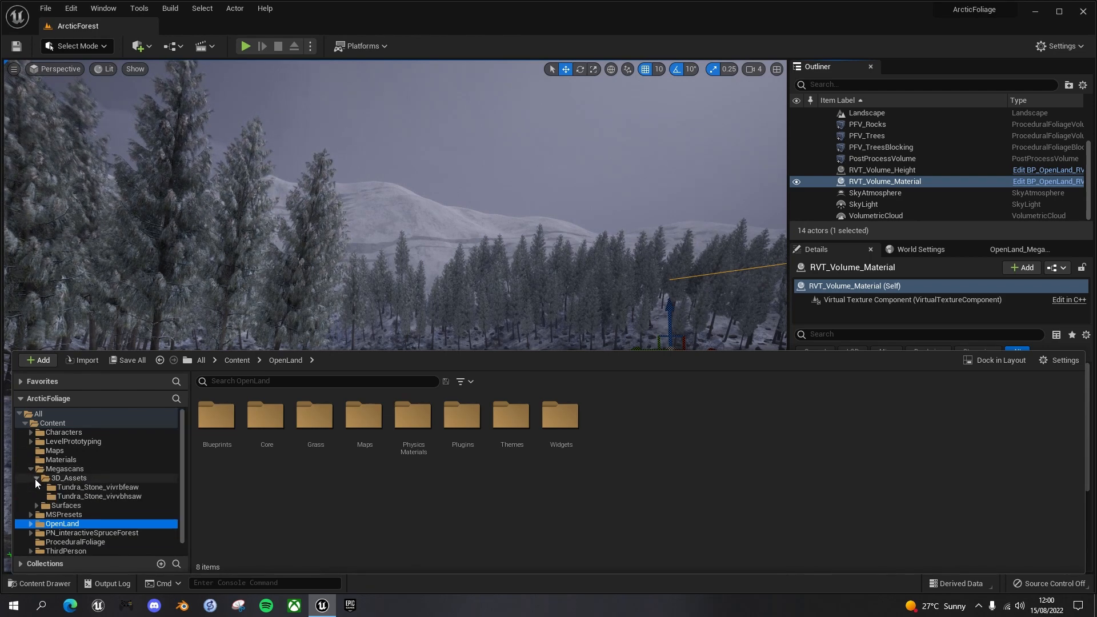
pyautogui.click(84, 489)
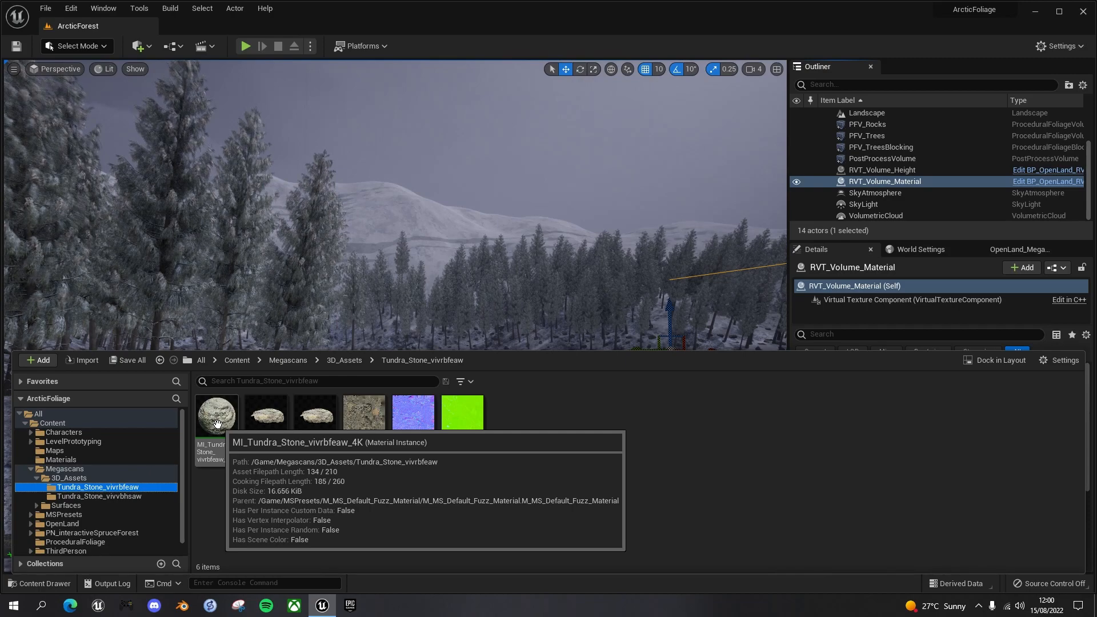
pyautogui.doubleClick(217, 423)
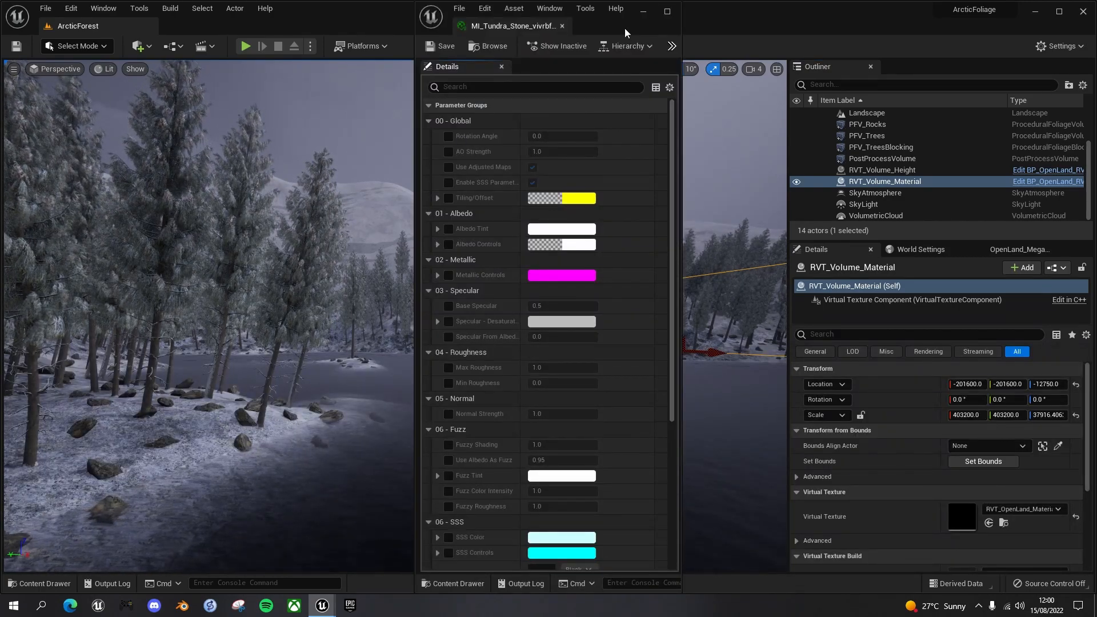
# Step: Arrange the stone material instance window beside the level editor as a narrow strip and widen its parameter name column
pyautogui.press('super+Right')
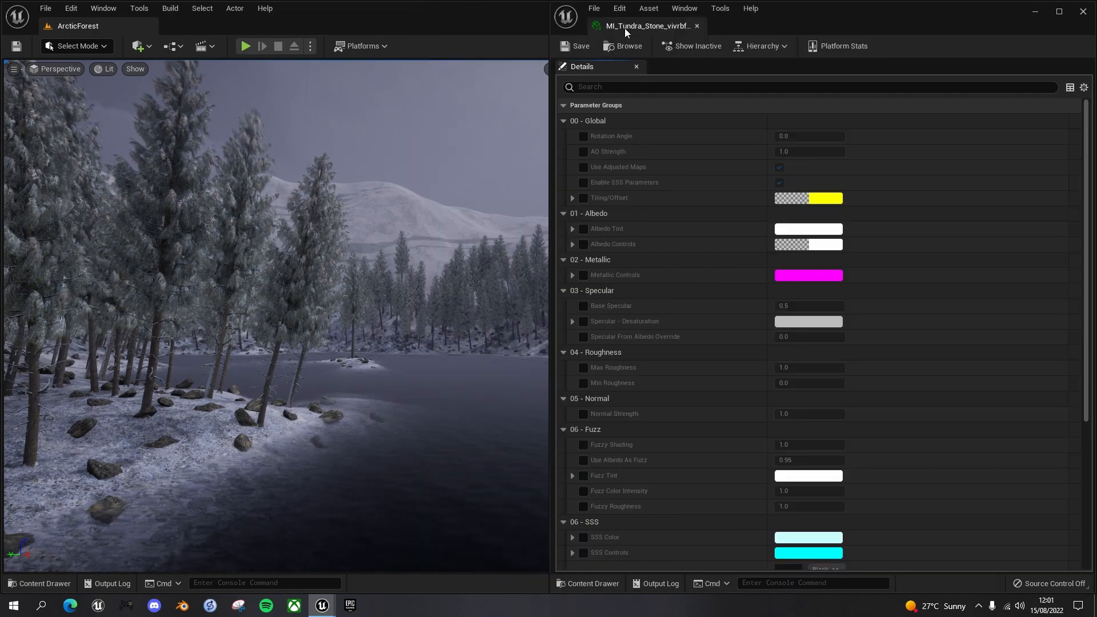
pyautogui.press('Return')
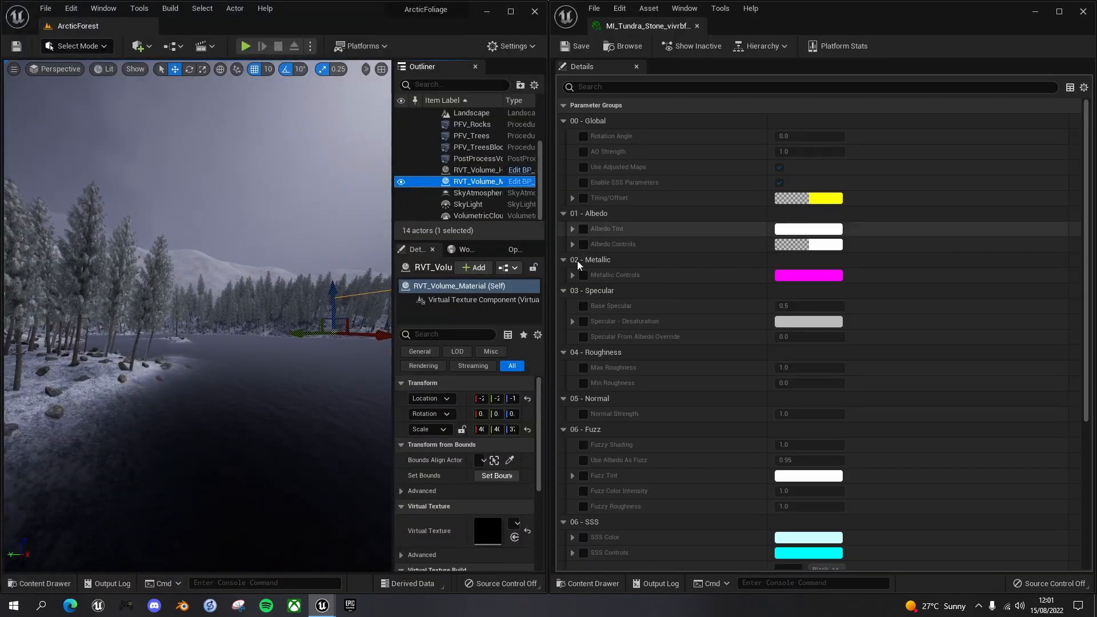
pyautogui.moveTo(562, 291); pyautogui.dragTo(894, 286)
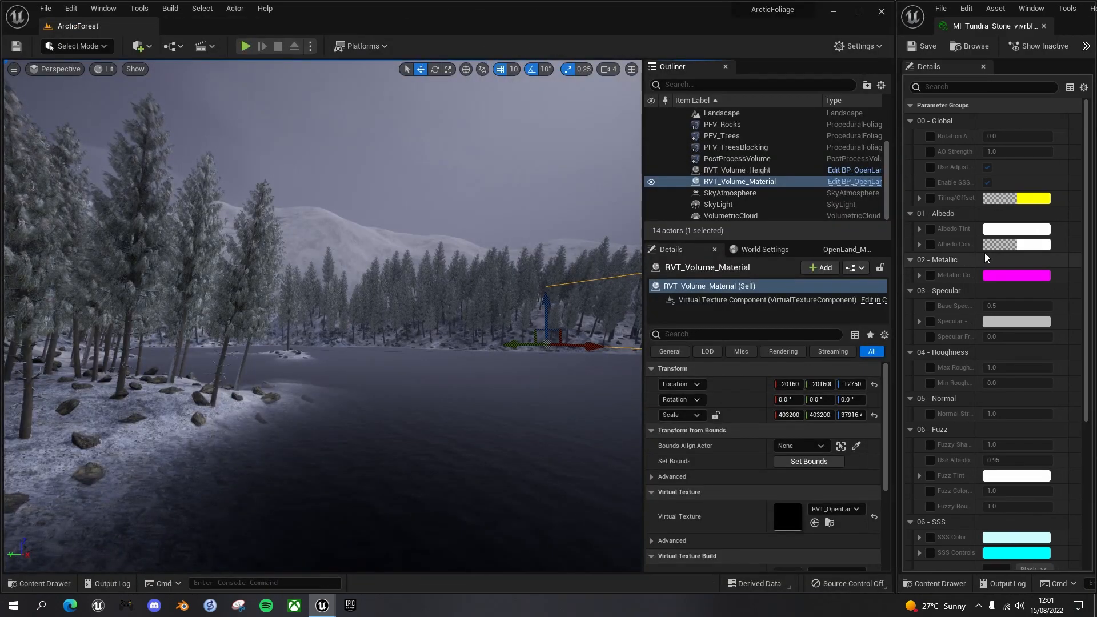
pyautogui.moveTo(974, 265); pyautogui.dragTo(1000, 265)
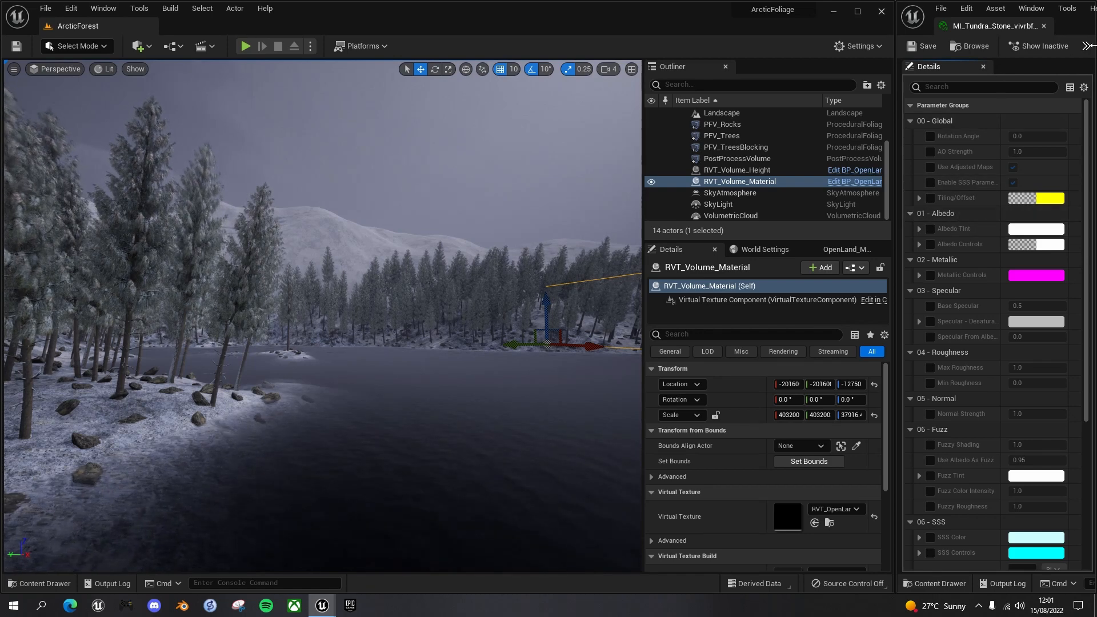
# Step: Open the stone's parent material M_MS_Default_Fuzz_Material, dock it in the main editor window and enlarge its graph area
pyautogui.click(1085, 46)
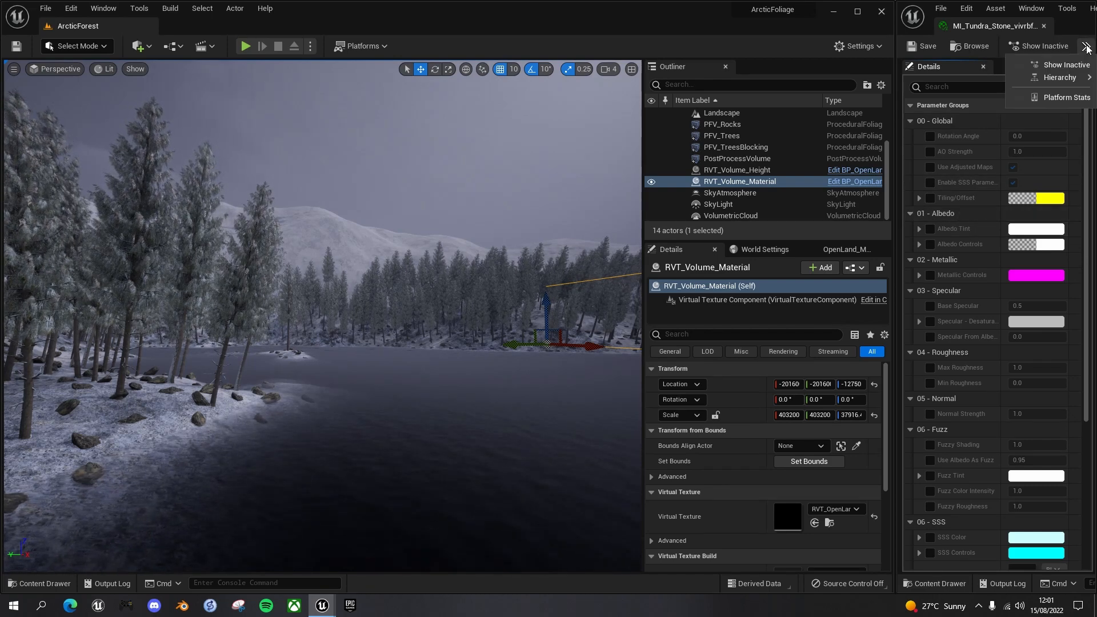
pyautogui.moveTo(1064, 81)
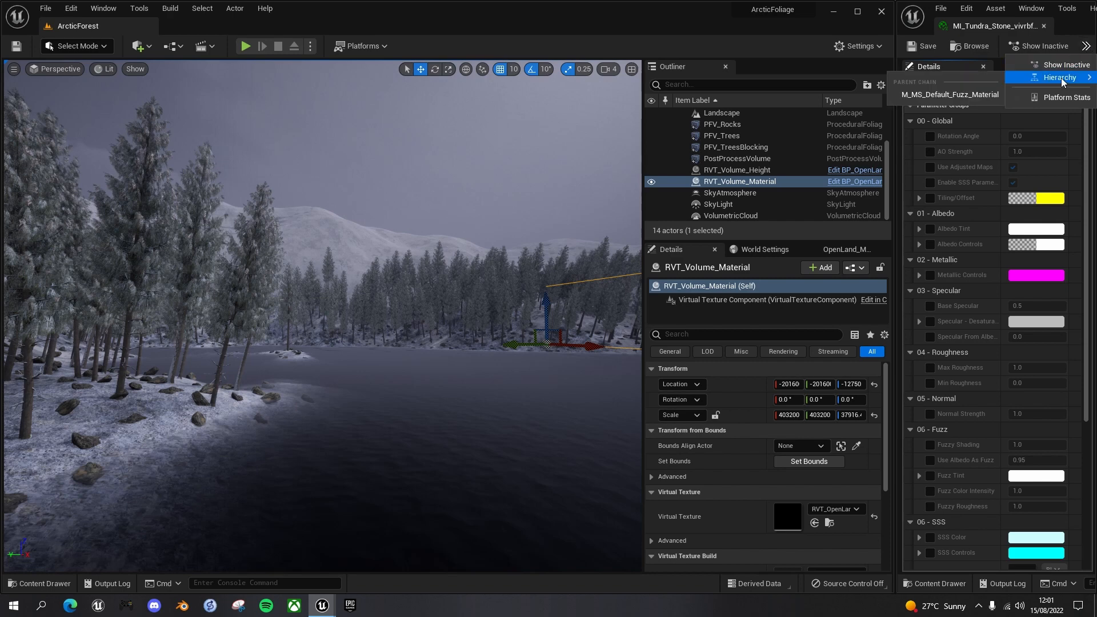
pyautogui.click(964, 94)
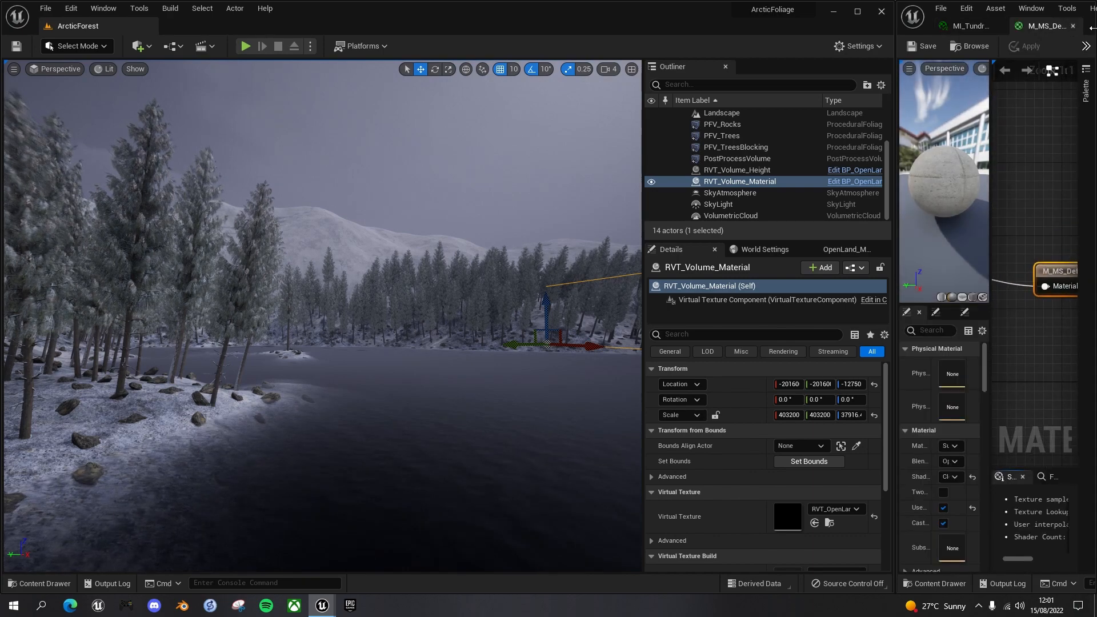
pyautogui.moveTo(1031, 26); pyautogui.dragTo(246, 29)
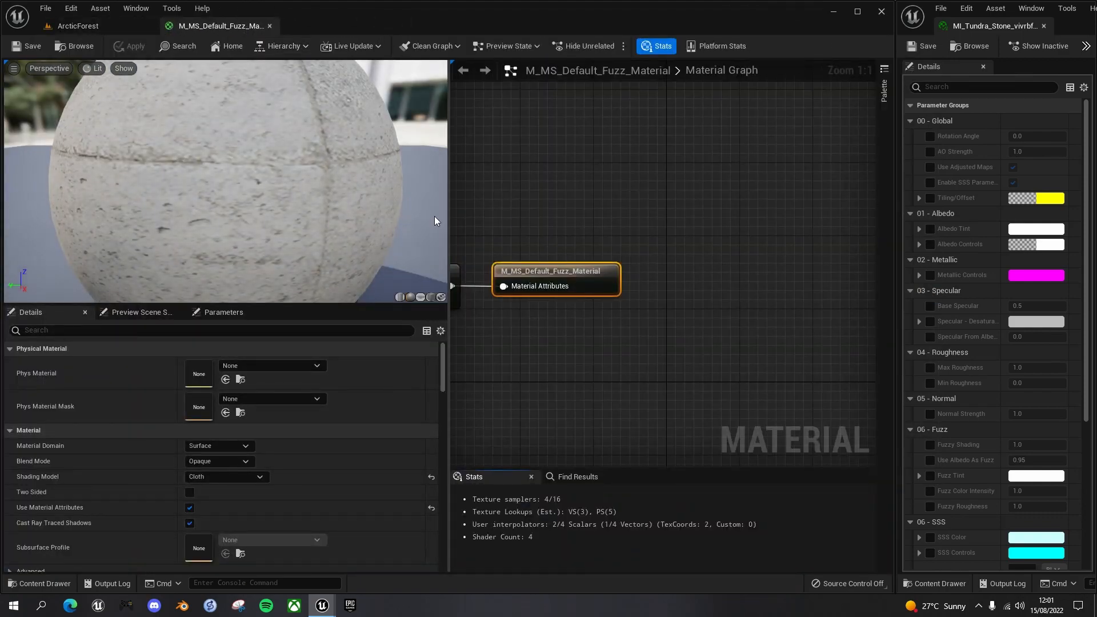
pyautogui.moveTo(447, 211); pyautogui.dragTo(199, 211)
# Step: Move the material's result node away from MF_Fuzz and add an OpenLand_RVT_Blend_With_Attributes node fed by MF_Fuzz's Result output
pyautogui.moveTo(317, 226); pyautogui.dragTo(655, 170, button='right')
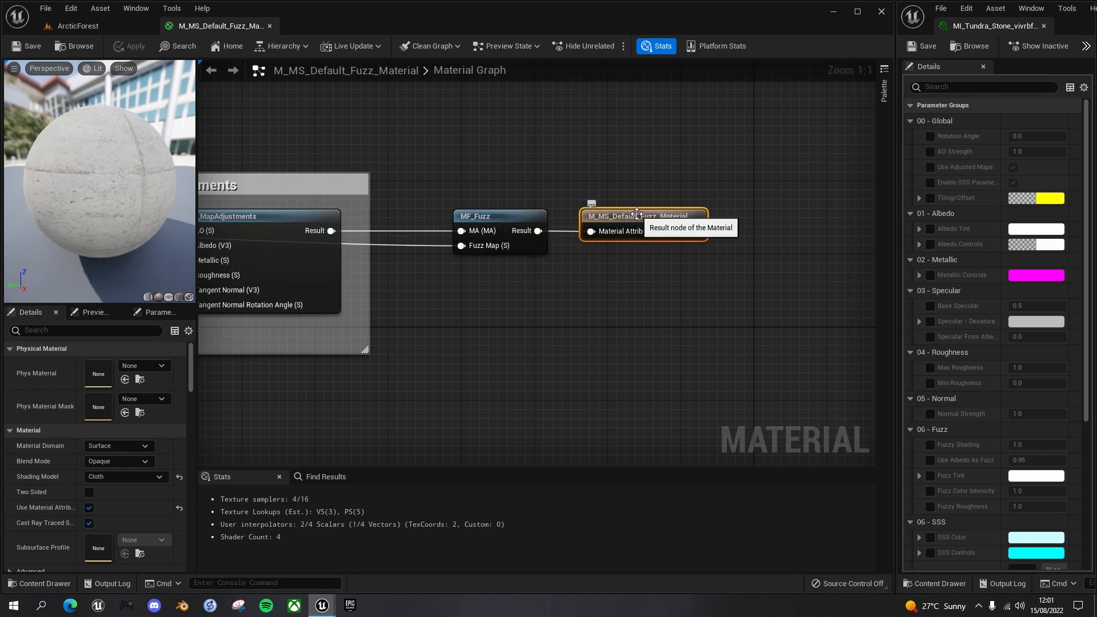
pyautogui.moveTo(633, 221); pyautogui.dragTo(824, 222)
pyautogui.moveTo(664, 294); pyautogui.dragTo(545, 279, button='right')
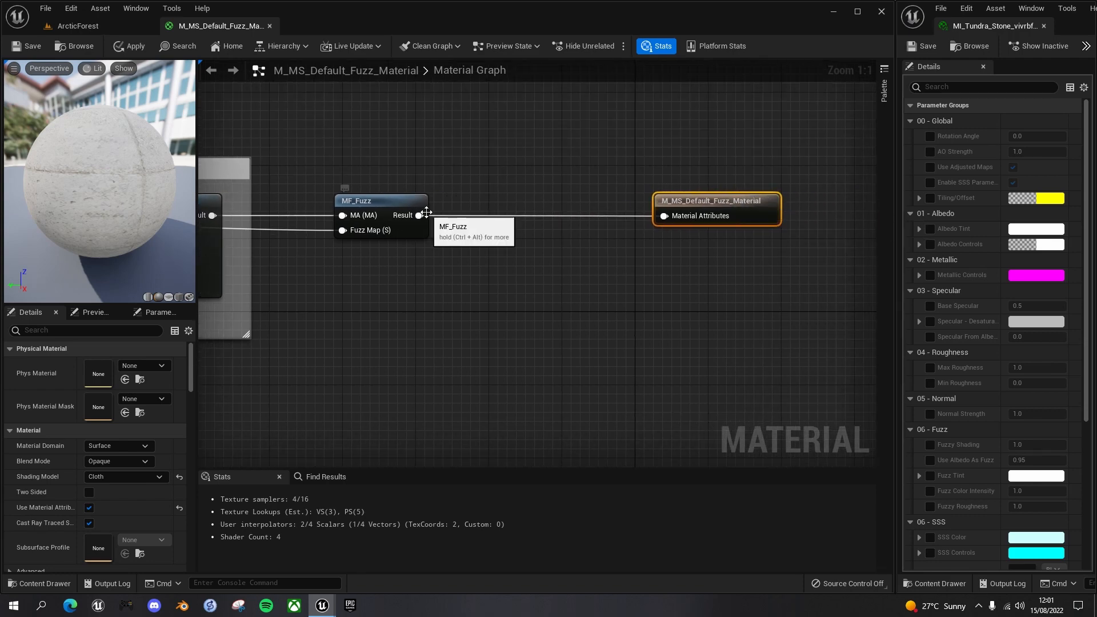
pyautogui.moveTo(419, 215); pyautogui.dragTo(495, 276)
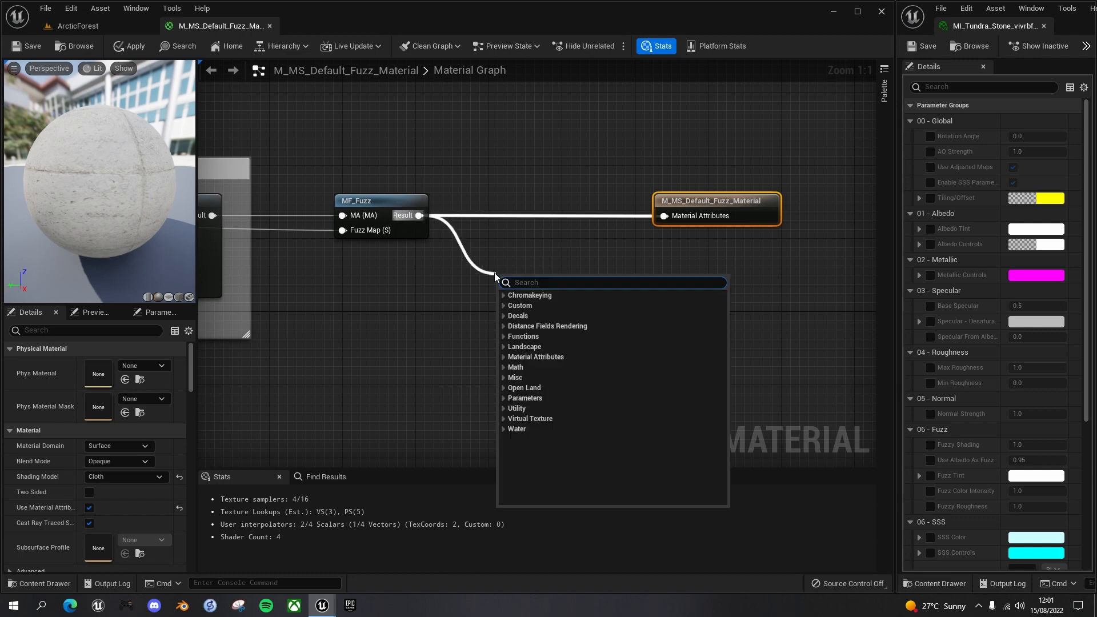
pyautogui.write('rvt')
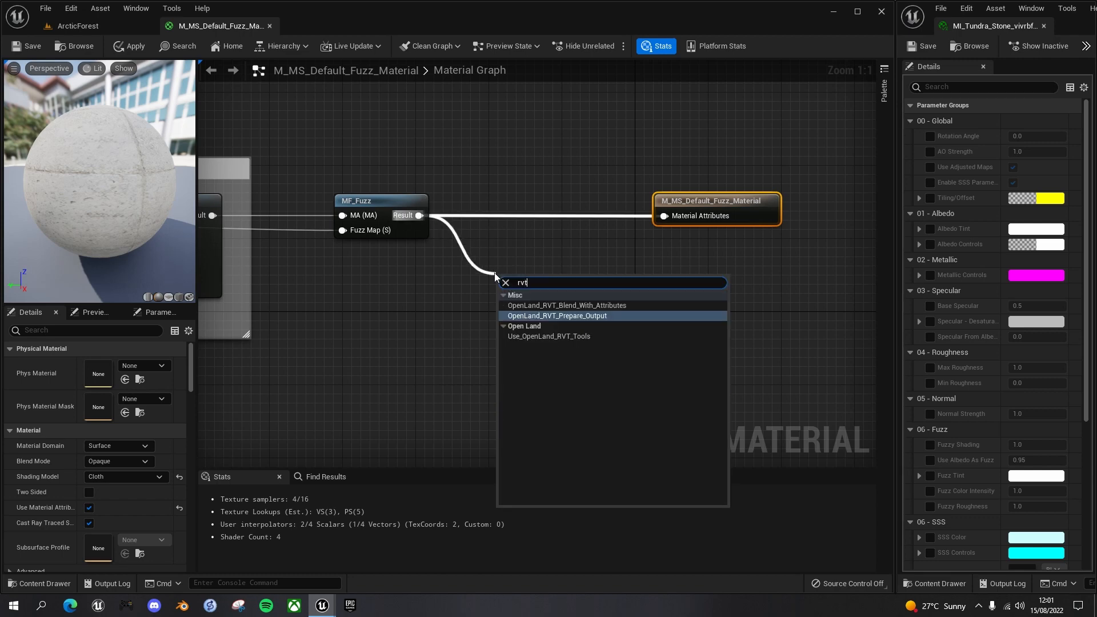
pyautogui.click(567, 305)
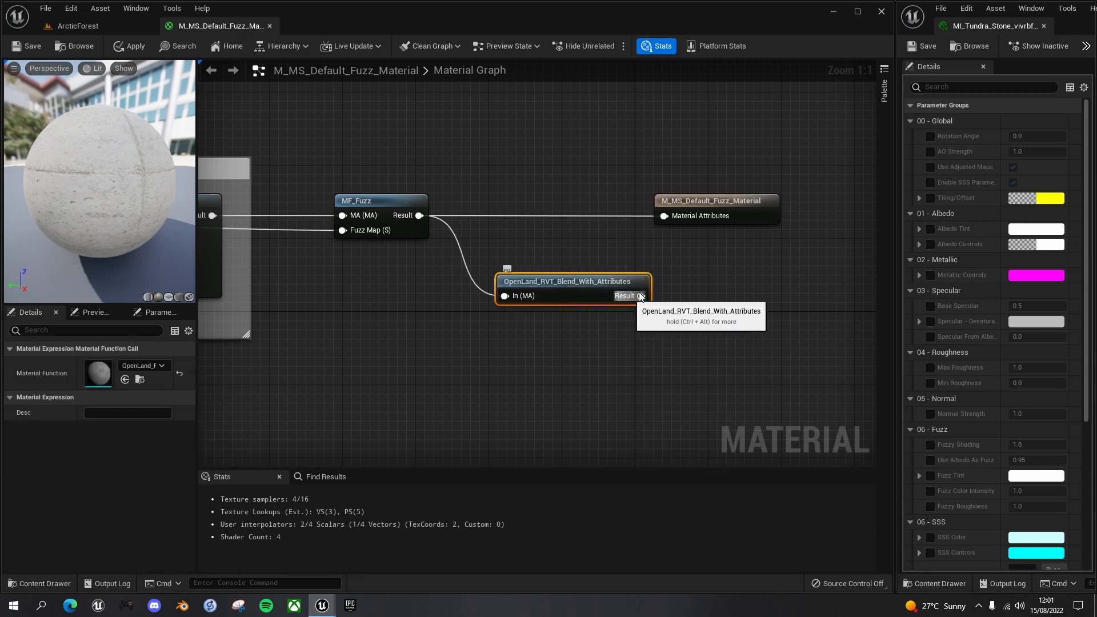
# Step: Connect the OpenLand_RVT_Blend_With_Attributes result to Material Attributes, place the node between MF_Fuzz and the result node, and save and close the material
pyautogui.moveTo(640, 296); pyautogui.dragTo(663, 216)
pyautogui.moveTo(571, 279); pyautogui.dragTo(547, 210)
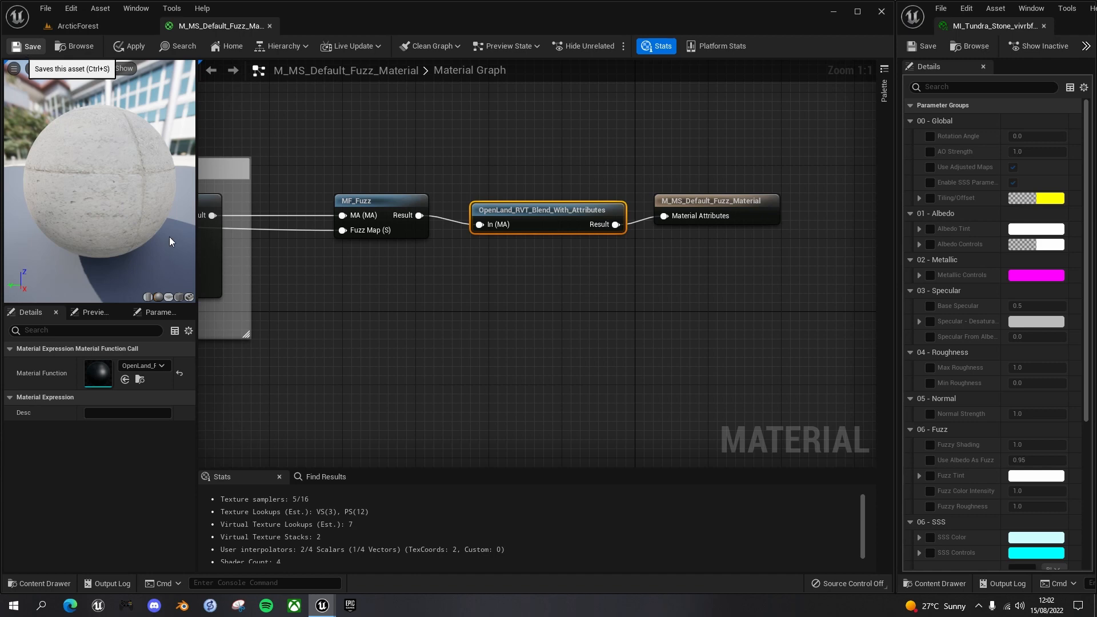
pyautogui.click(27, 46)
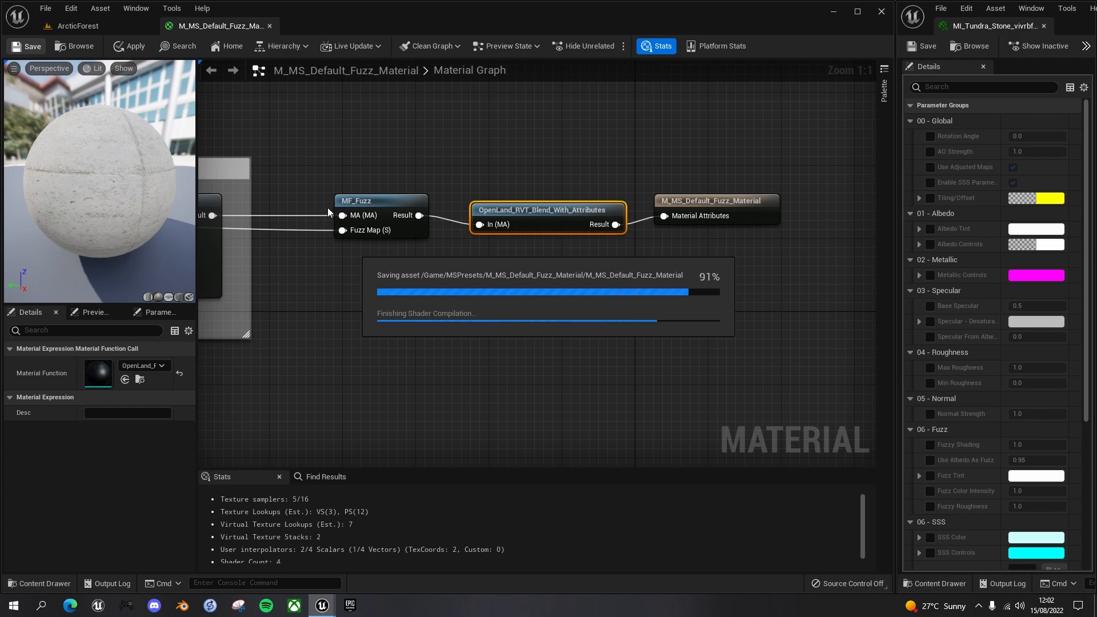
pyautogui.click(269, 26)
# Step: Examine up close how the scattered rocks blend into the snowy ground near the forest shoreline
pyautogui.moveTo(231, 322); pyautogui.dragTo(141, 354, button='right')
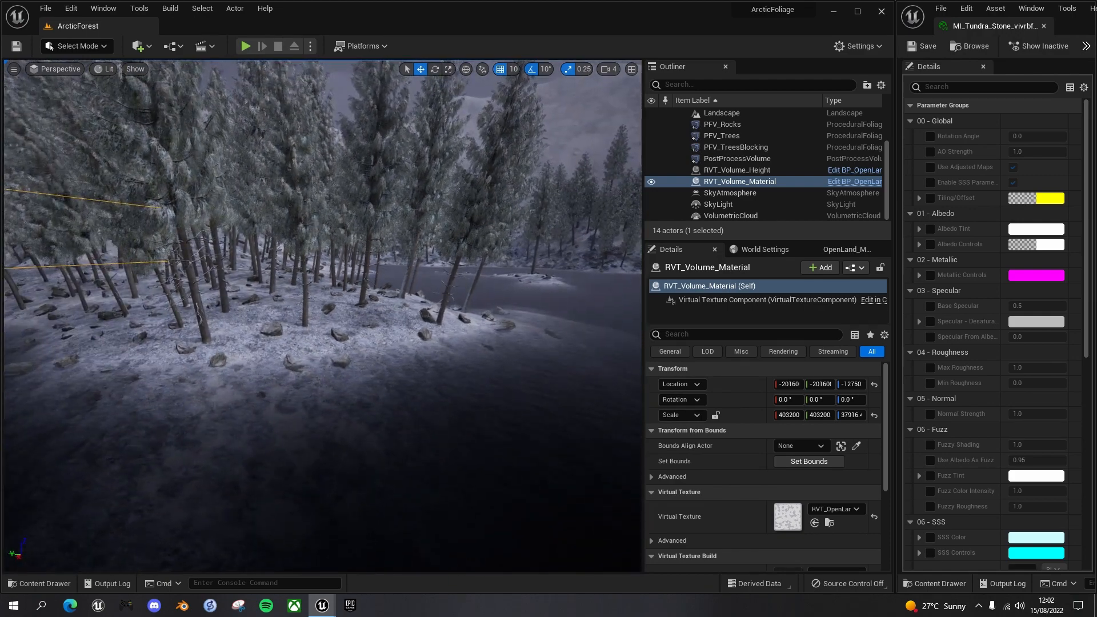
pyautogui.press('w')
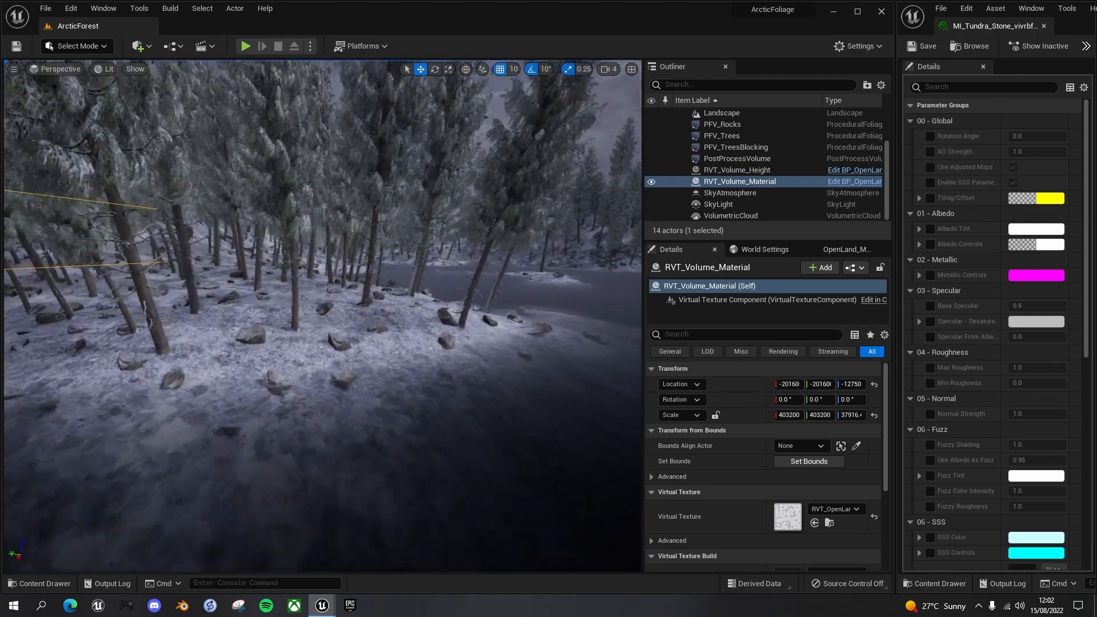
pyautogui.press('w')
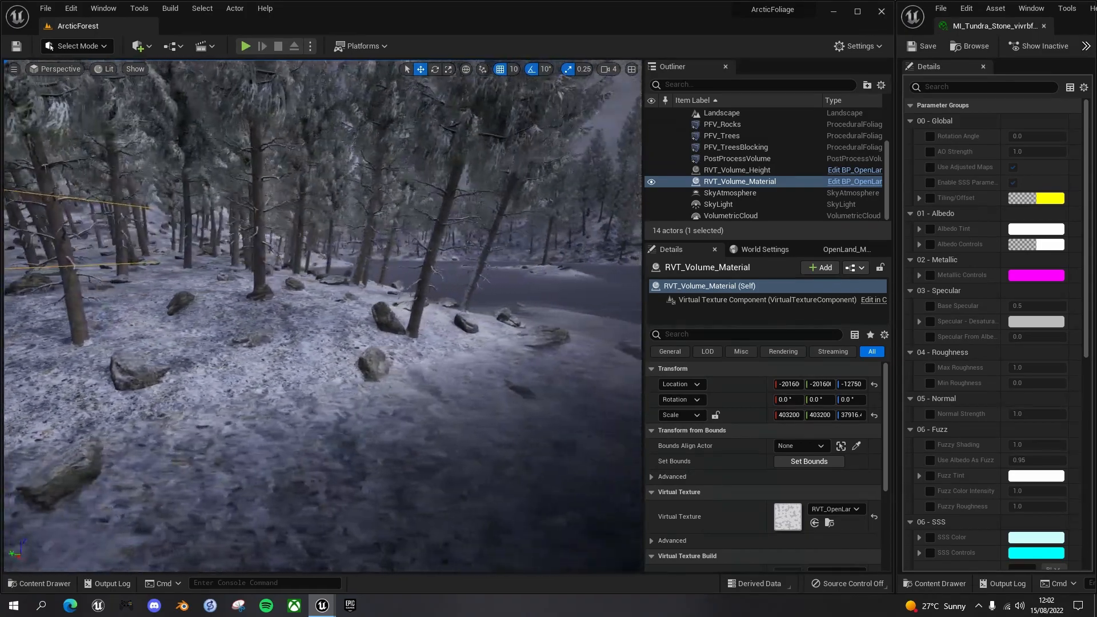
pyautogui.moveTo(142, 353); pyautogui.dragTo(91, 375, button='right')
pyautogui.press('a')
pyautogui.press('s')
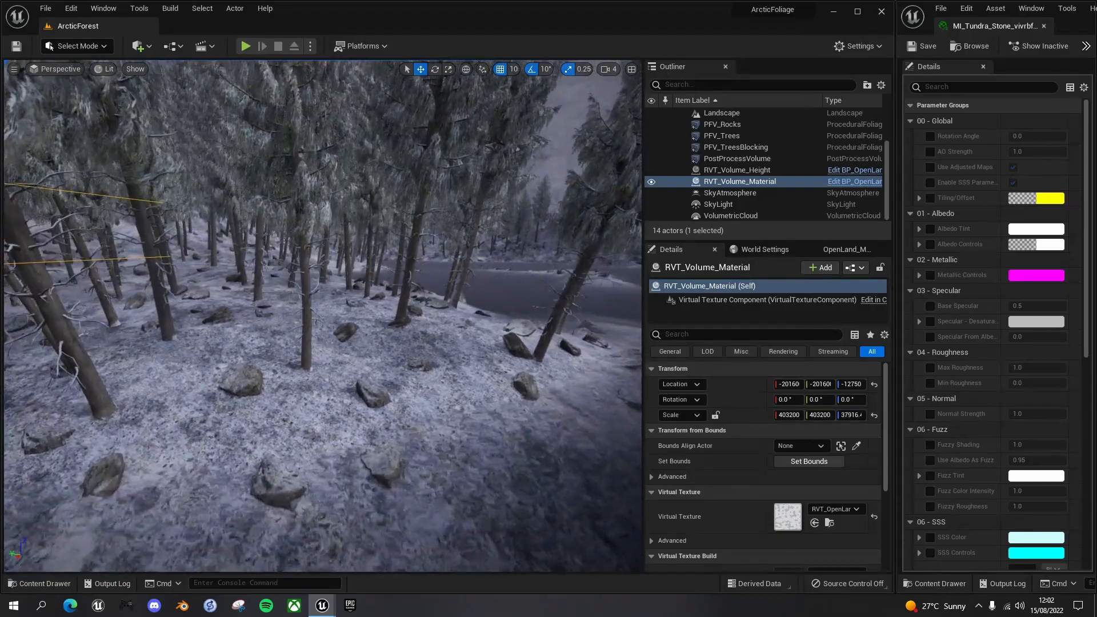
pyautogui.press('d')
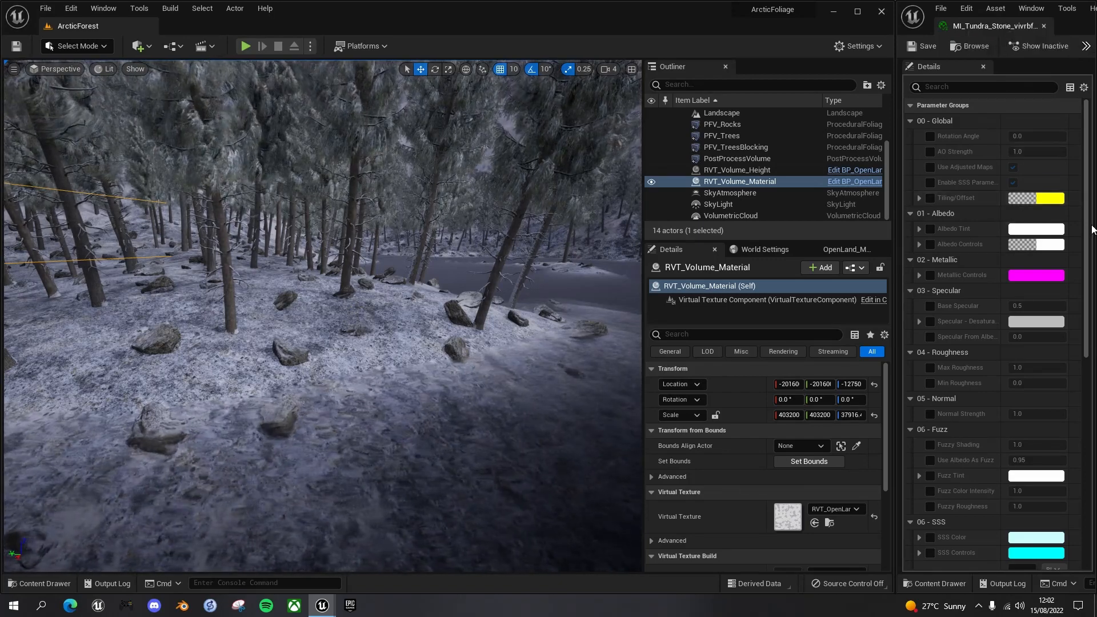
# Step: Enable the Blending Intensity, Blend Smoothness, Blend Contrast, Normal Contrast and Normal Sharpness overrides in the stone instance's RVT Blending group
pyautogui.moveTo(1088, 205); pyautogui.dragTo(1090, 452)
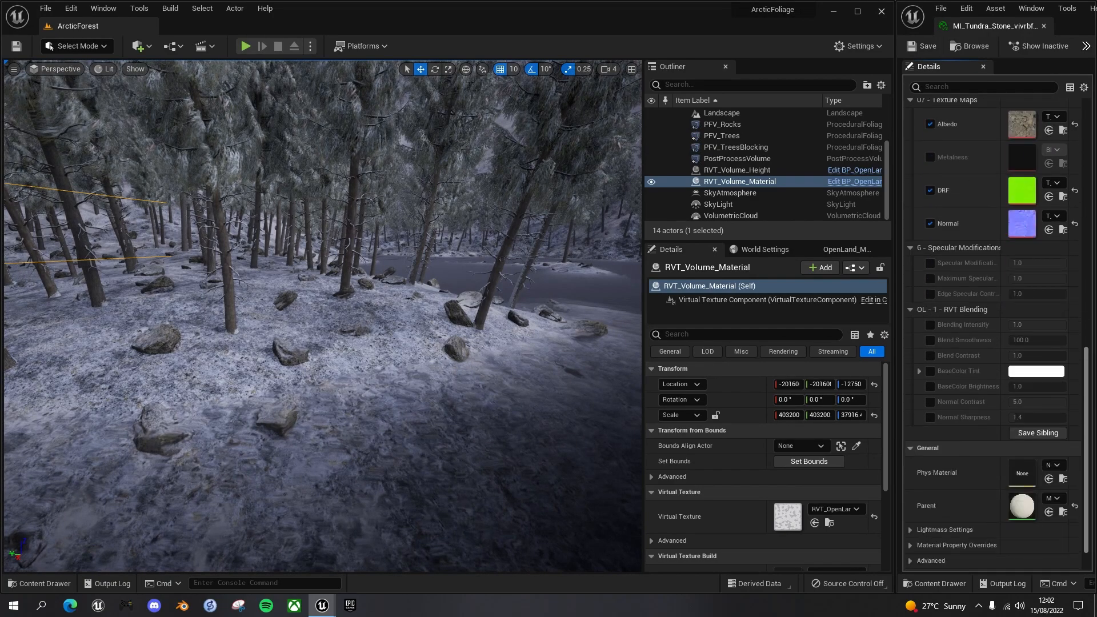
pyautogui.click(929, 324)
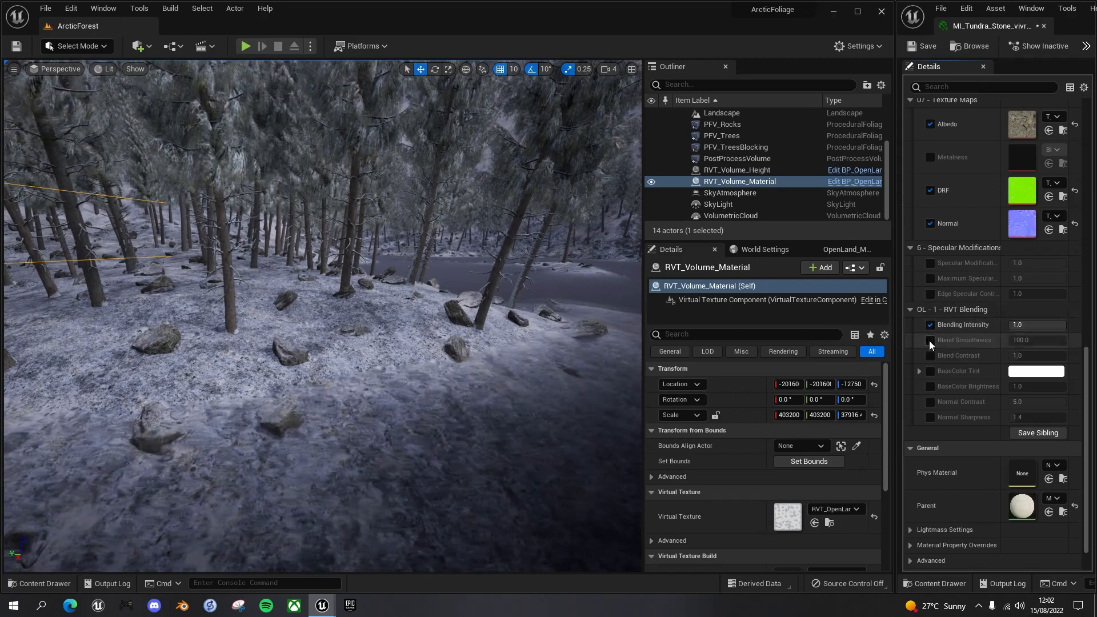
pyautogui.click(929, 340)
pyautogui.click(931, 356)
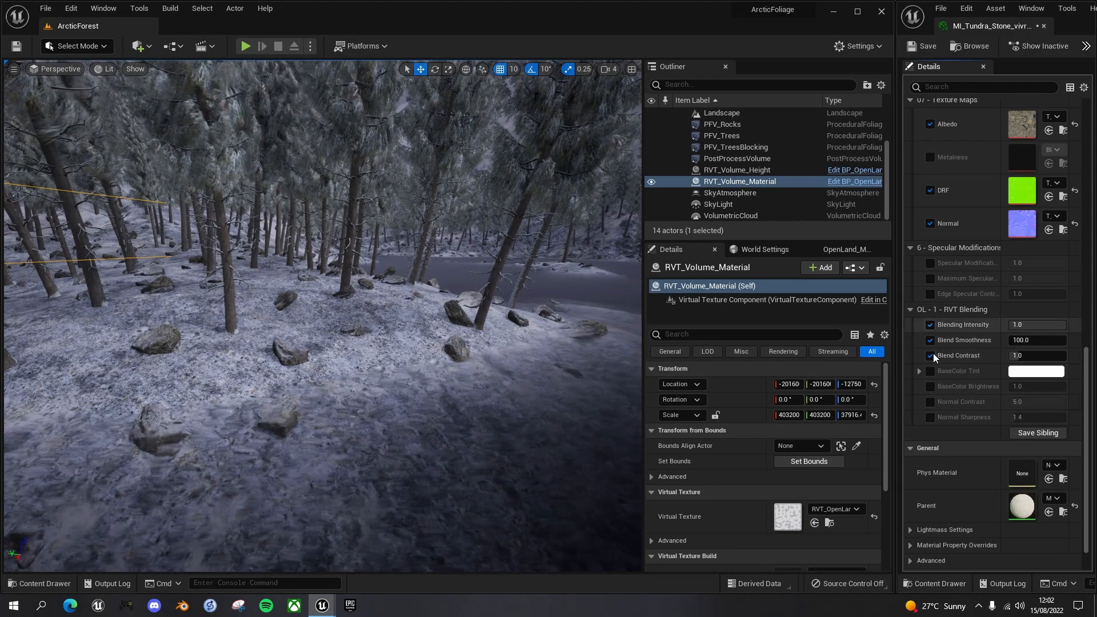
pyautogui.click(930, 402)
pyautogui.click(930, 417)
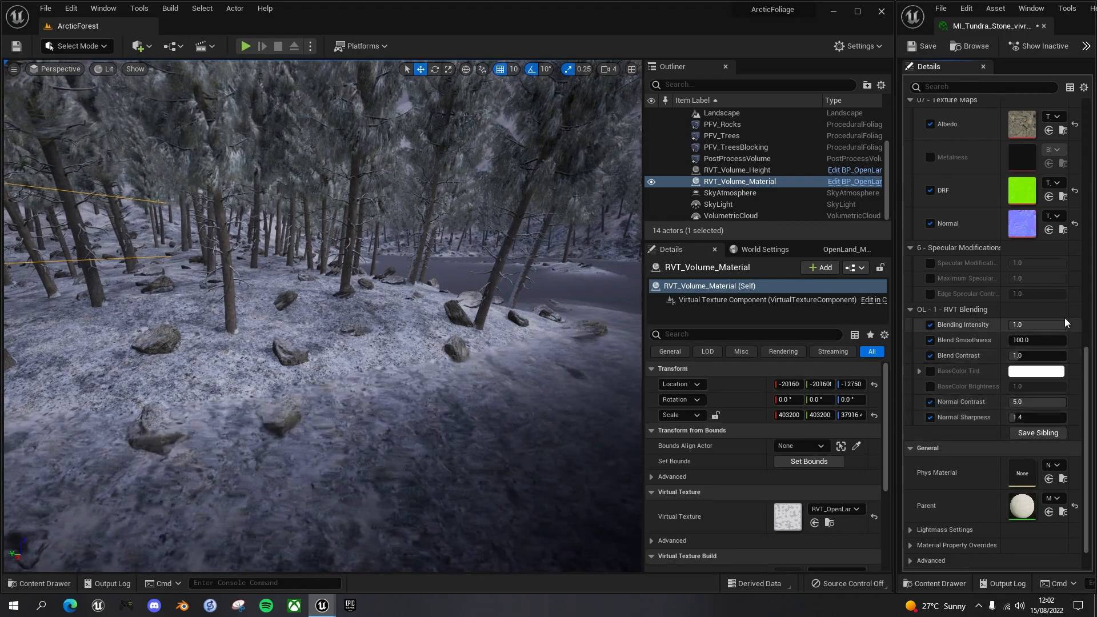
# Step: Set Blend Smoothness to 200, Normal Contrast to 0.5 and Normal Sharpness to 0.5, and save the stone material instance
pyautogui.click(1020, 340)
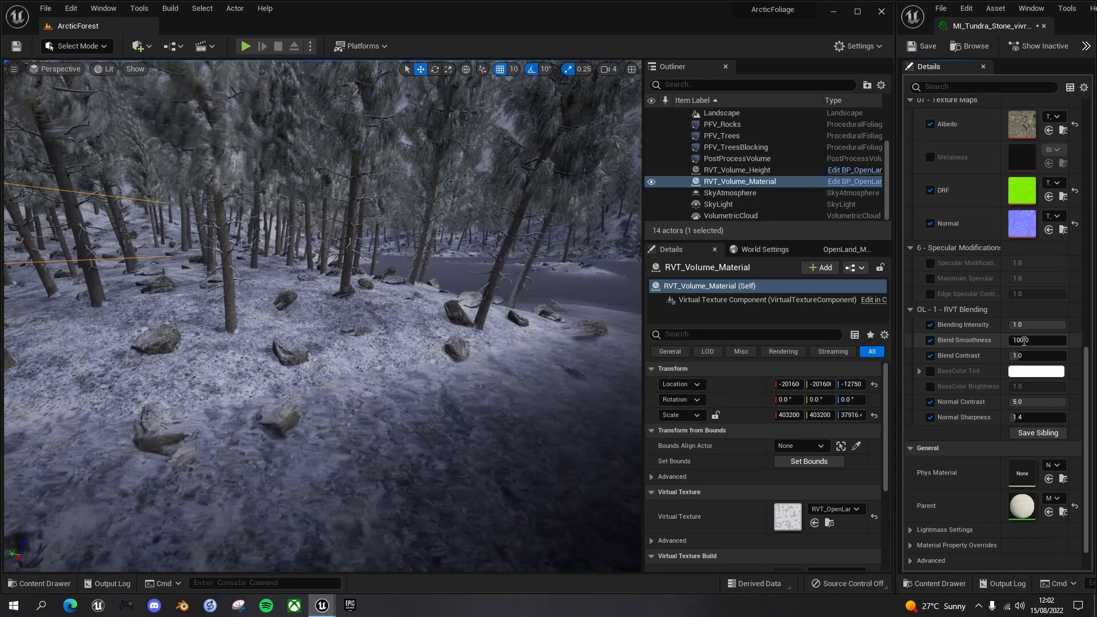
pyautogui.write('20')
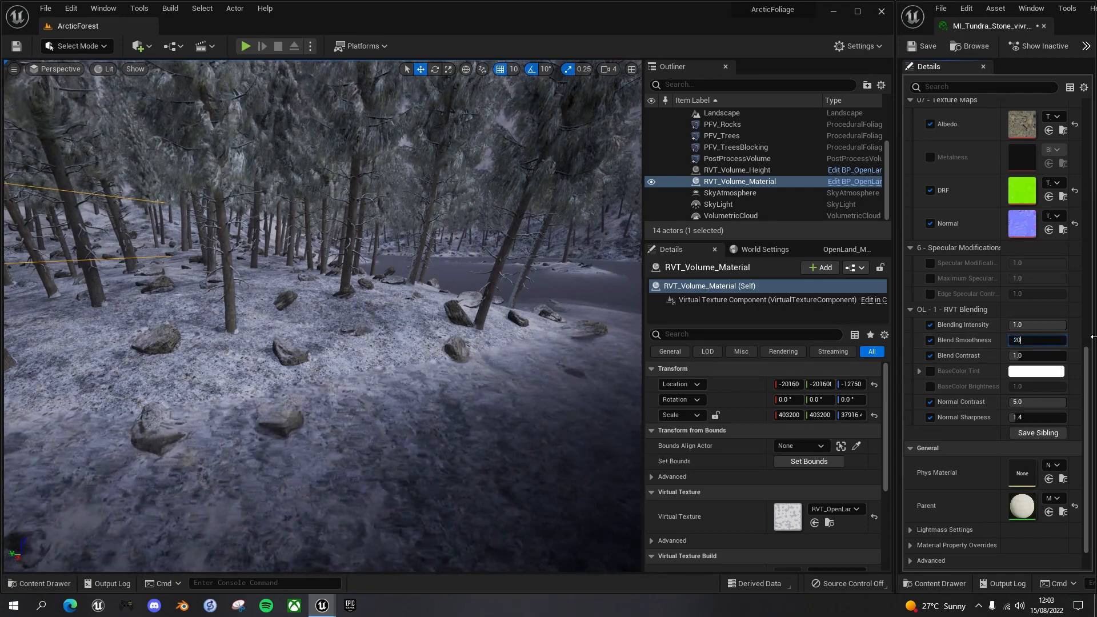
pyautogui.write('0')
pyautogui.press('Return')
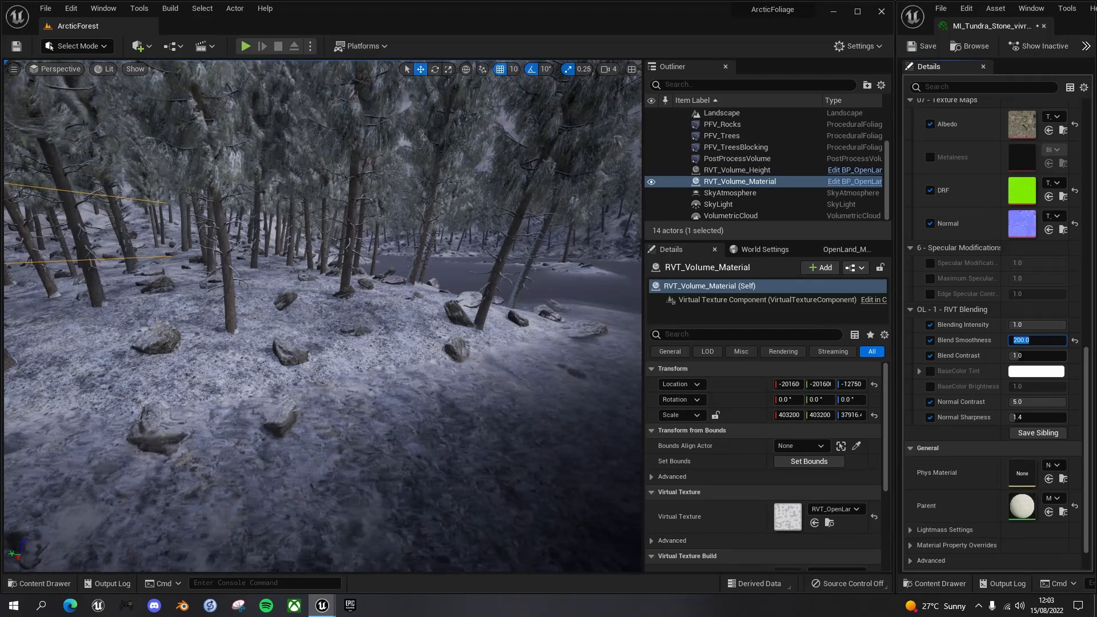
pyautogui.click(1034, 401)
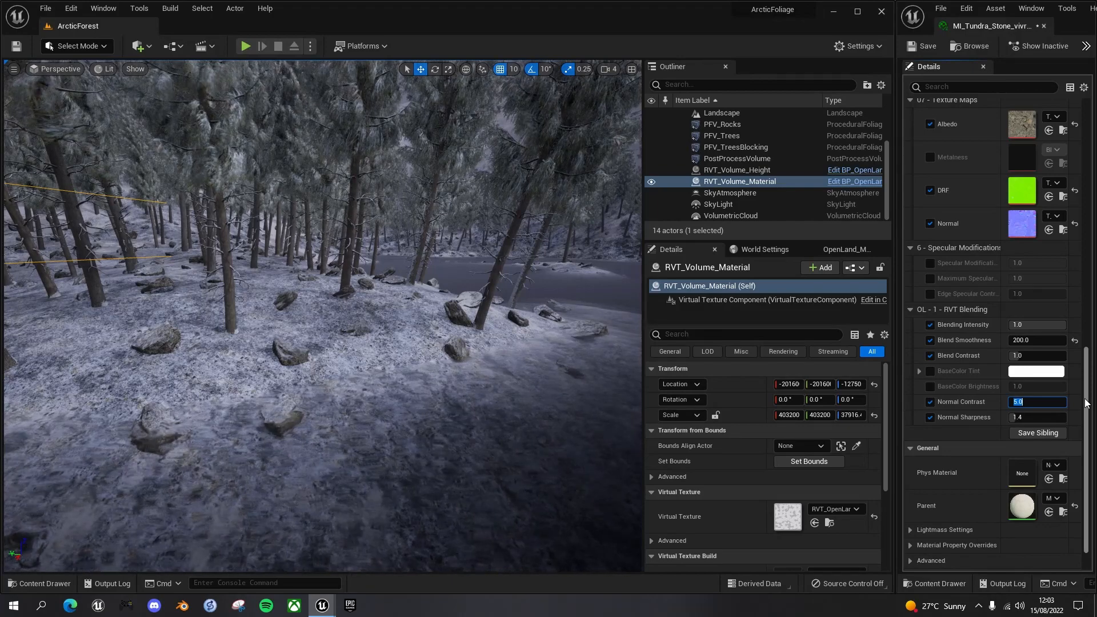
pyautogui.press('Return')
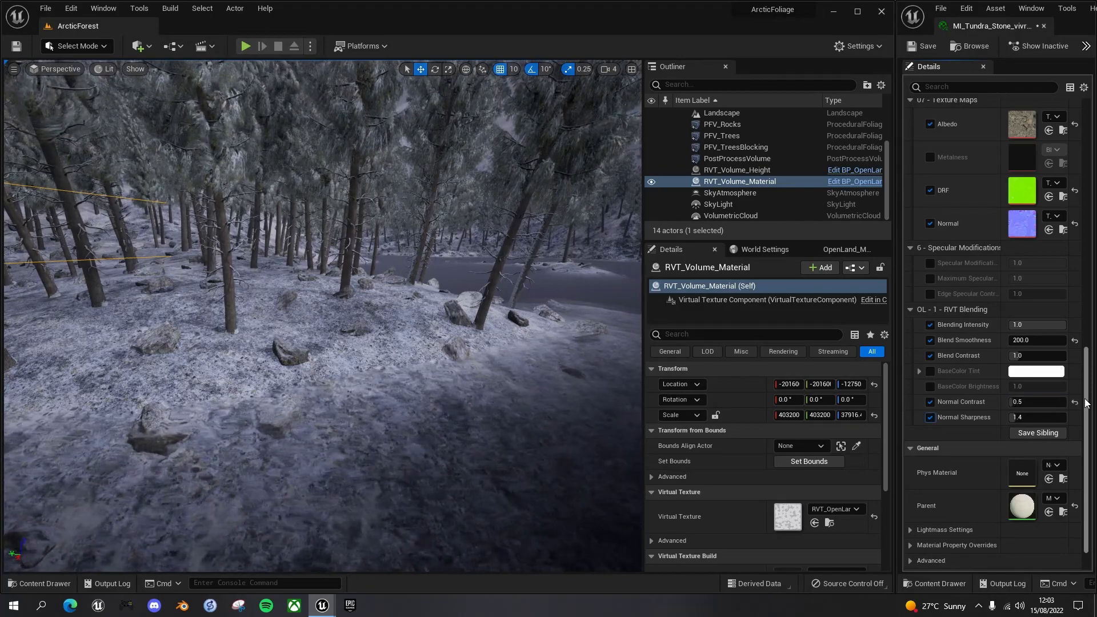
pyautogui.click(1020, 417)
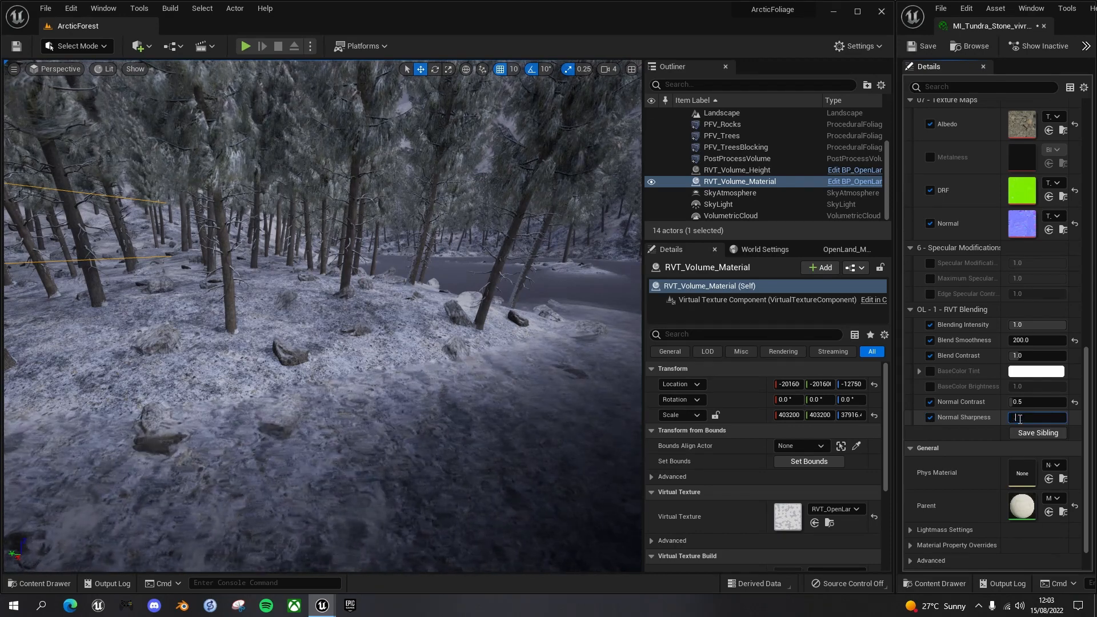
pyautogui.press('Return')
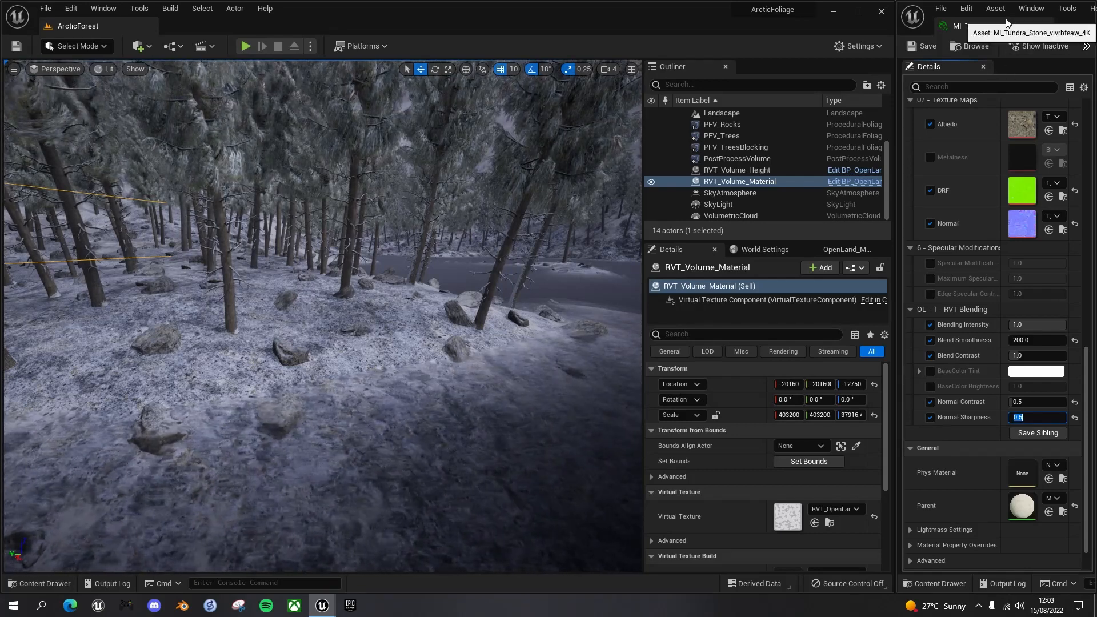
pyautogui.click(928, 47)
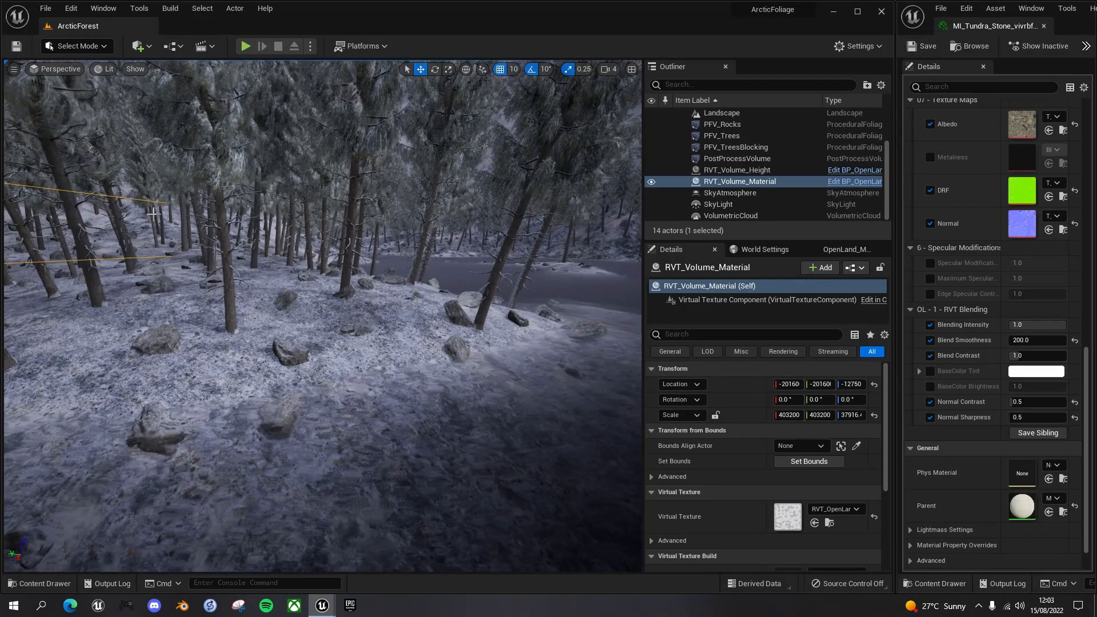
# Step: Open MI_Tundra_Stone_vivvbhsaw_4K and enable its Blending Intensity, Blend Smoothness, Blend Contrast, Normal Contrast and Normal Sharpness overrides under RVT Blending
pyautogui.hotkey('ctrl', 'space')
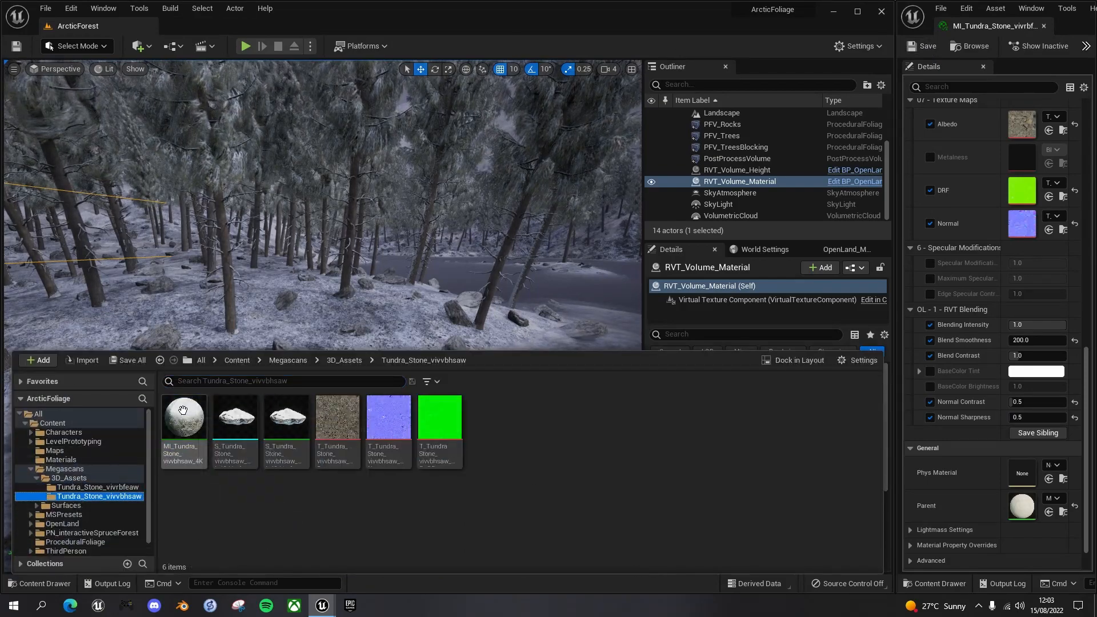
pyautogui.doubleClick(180, 421)
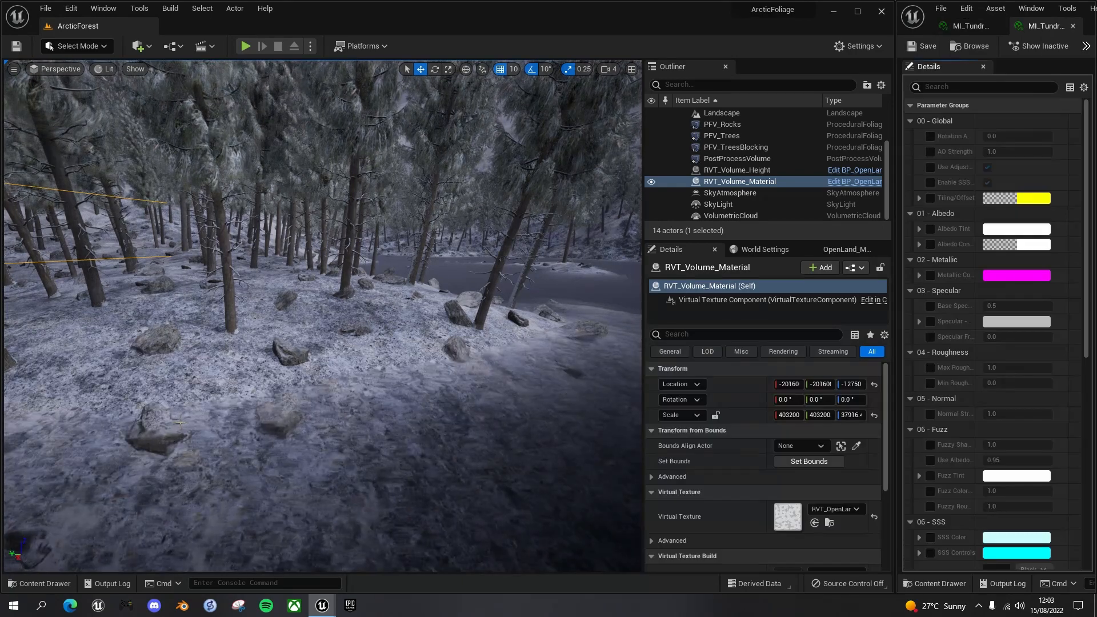
pyautogui.scroll(-10, 1085, 229)
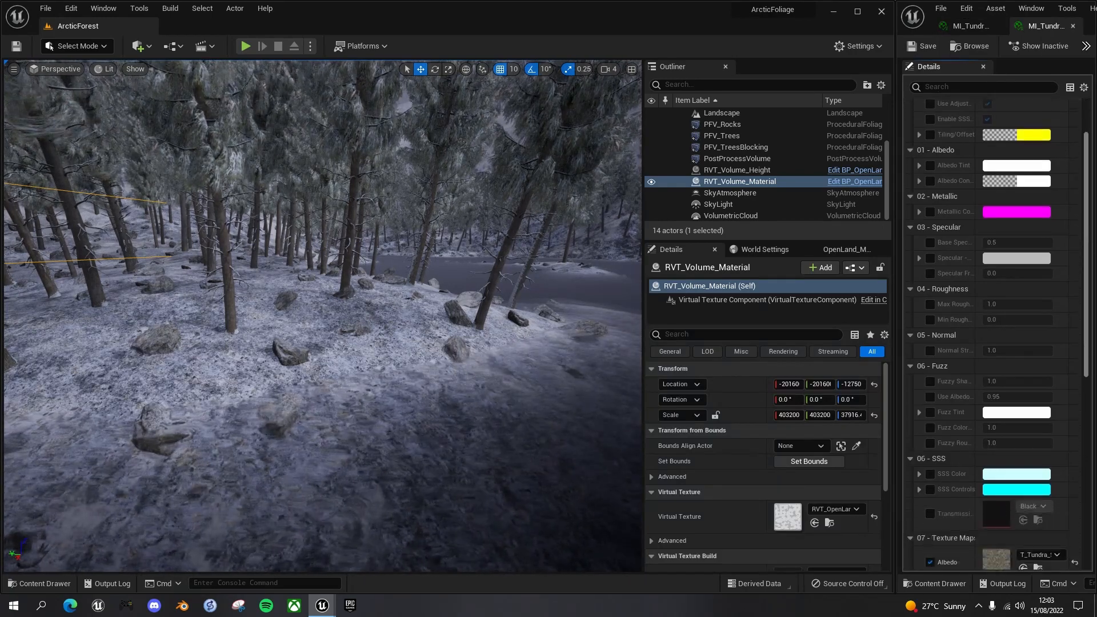
pyautogui.scroll(-5, 994, 343)
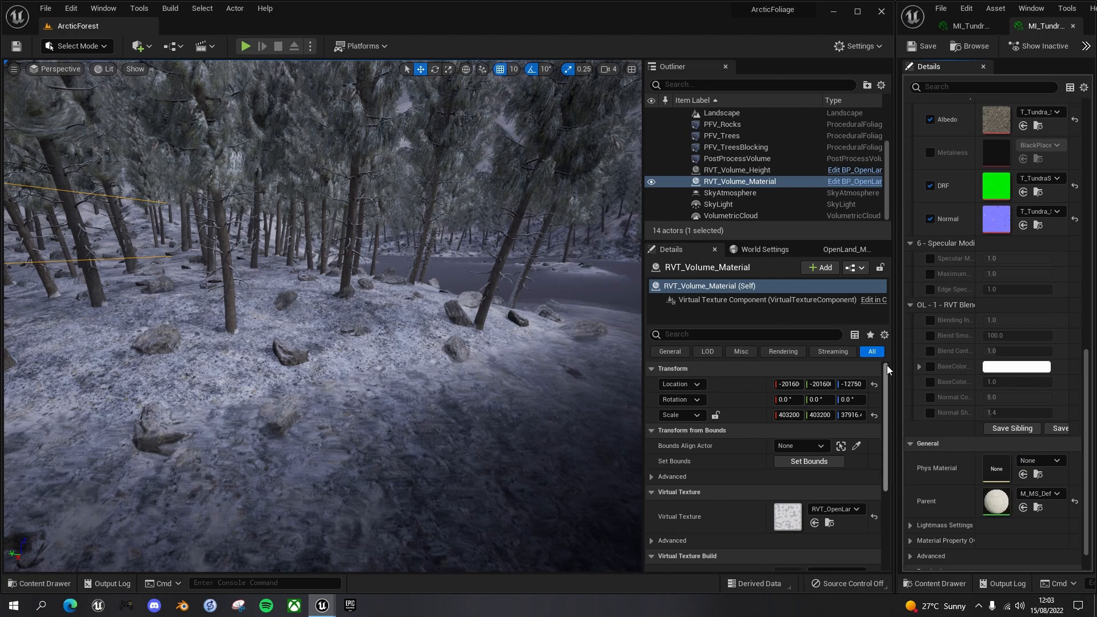
pyautogui.click(930, 320)
pyautogui.click(930, 336)
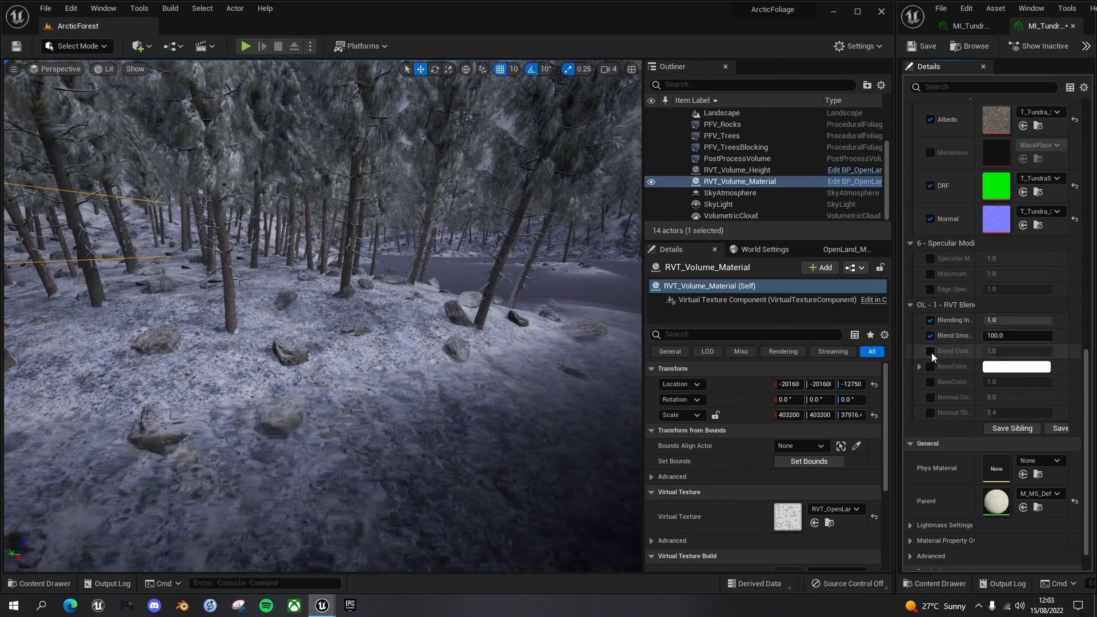
pyautogui.click(930, 351)
pyautogui.click(929, 398)
pyautogui.click(929, 413)
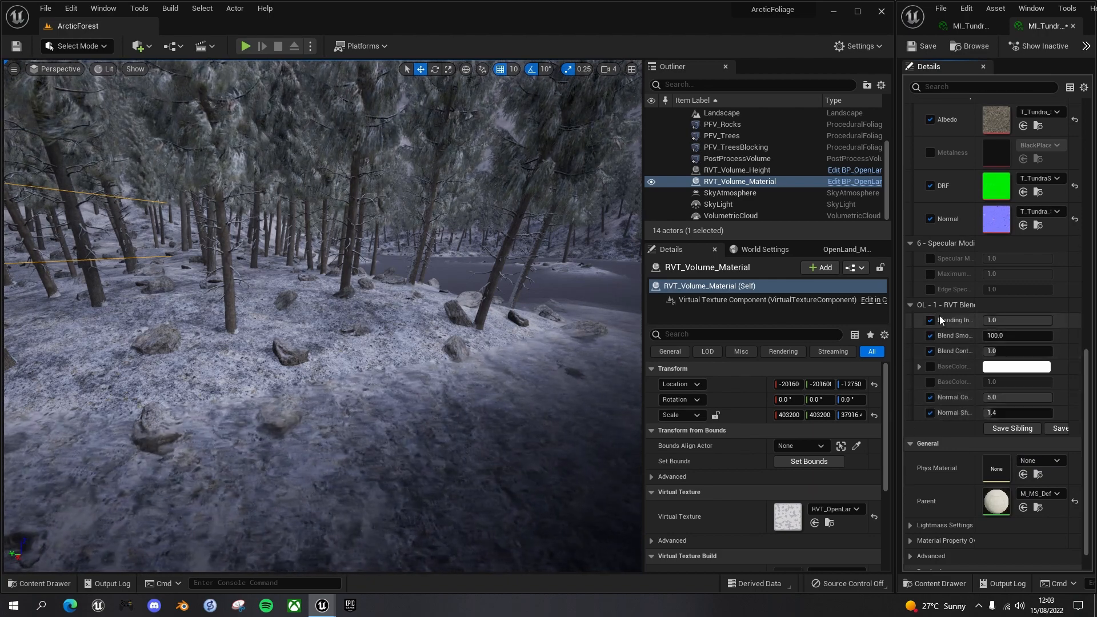
# Step: Set the second stone instance's Blend Smoothness to 200, Normal Contrast to 0.5 and Normal Sharpness to 0.5
pyautogui.click(1022, 336)
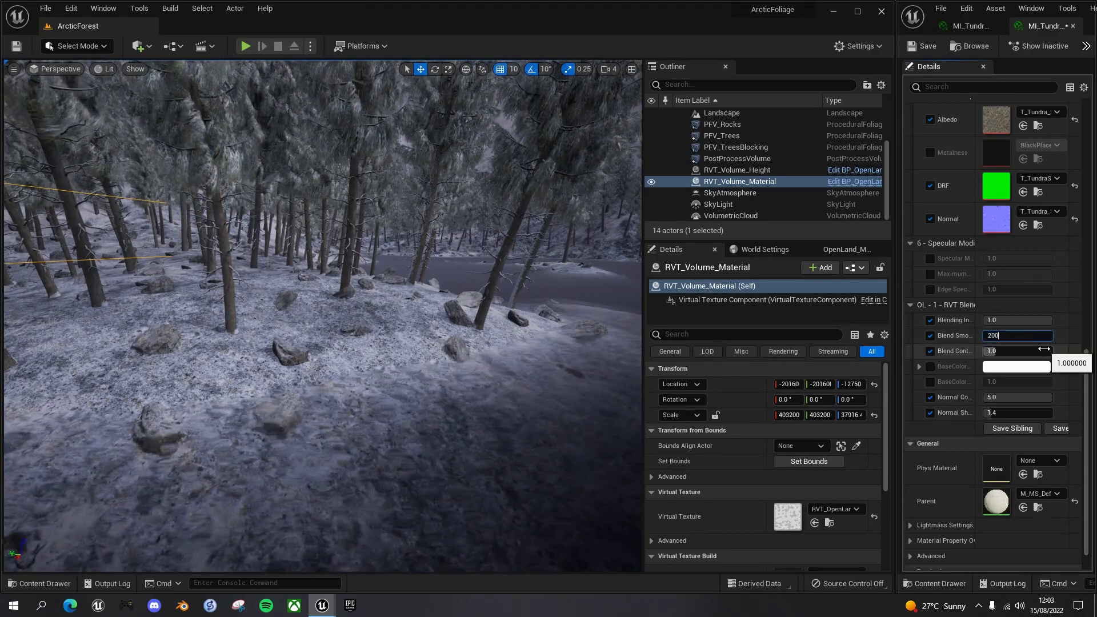
pyautogui.click(1028, 398)
pyautogui.write('0.5')
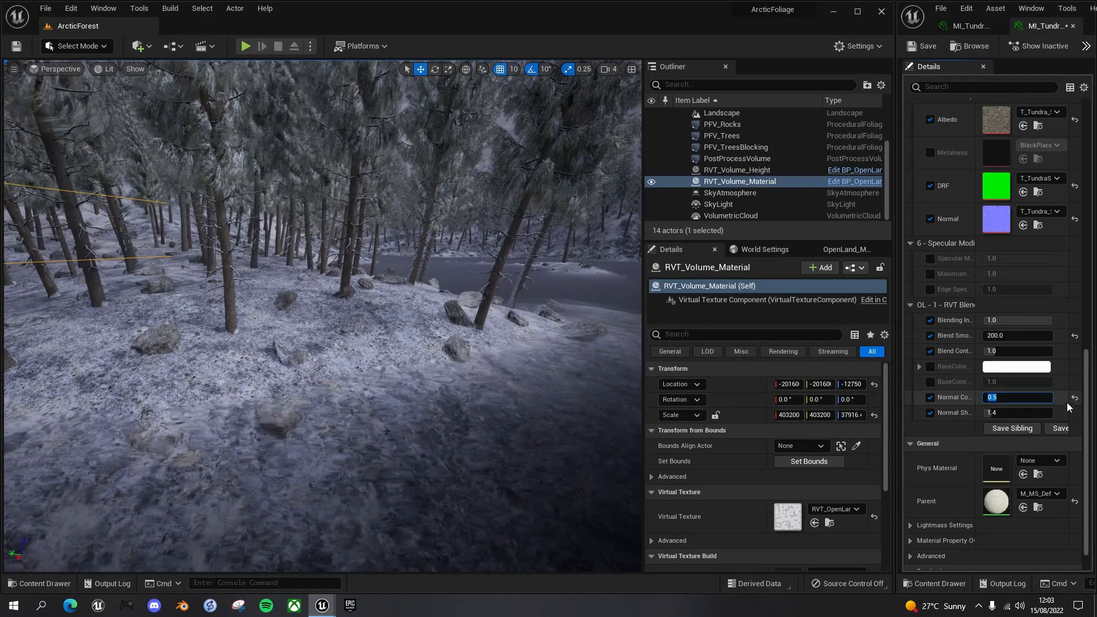
pyautogui.press('Return')
pyautogui.click(998, 412)
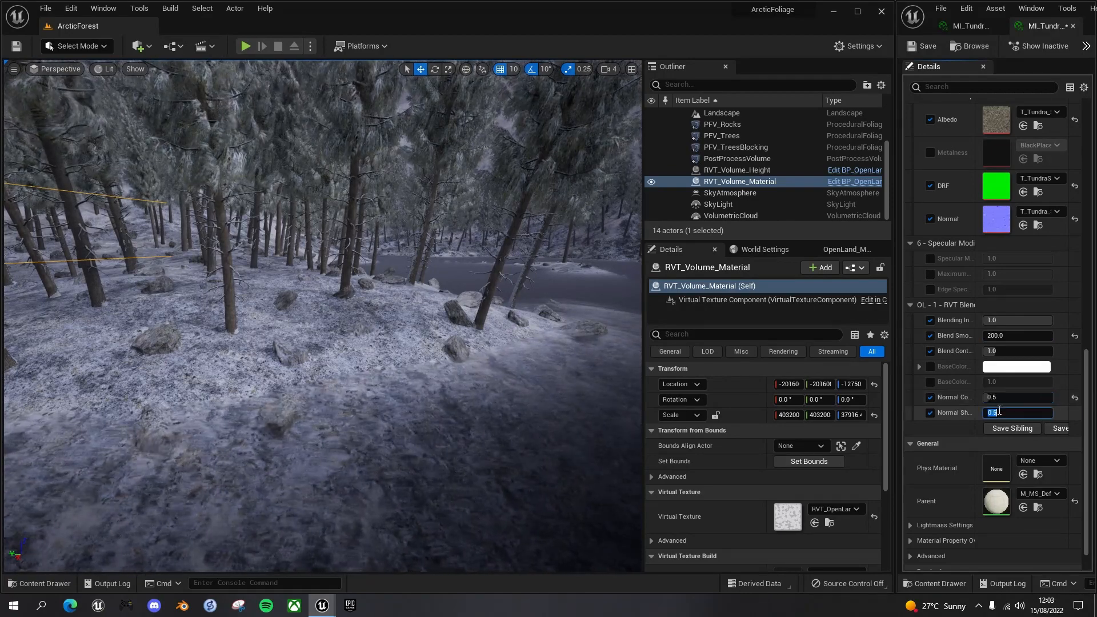
# Step: Look over the stones along the lakeshore and the forest across the water
pyautogui.moveTo(322, 314); pyautogui.dragTo(328, 290, button='right')
pyautogui.press('w')
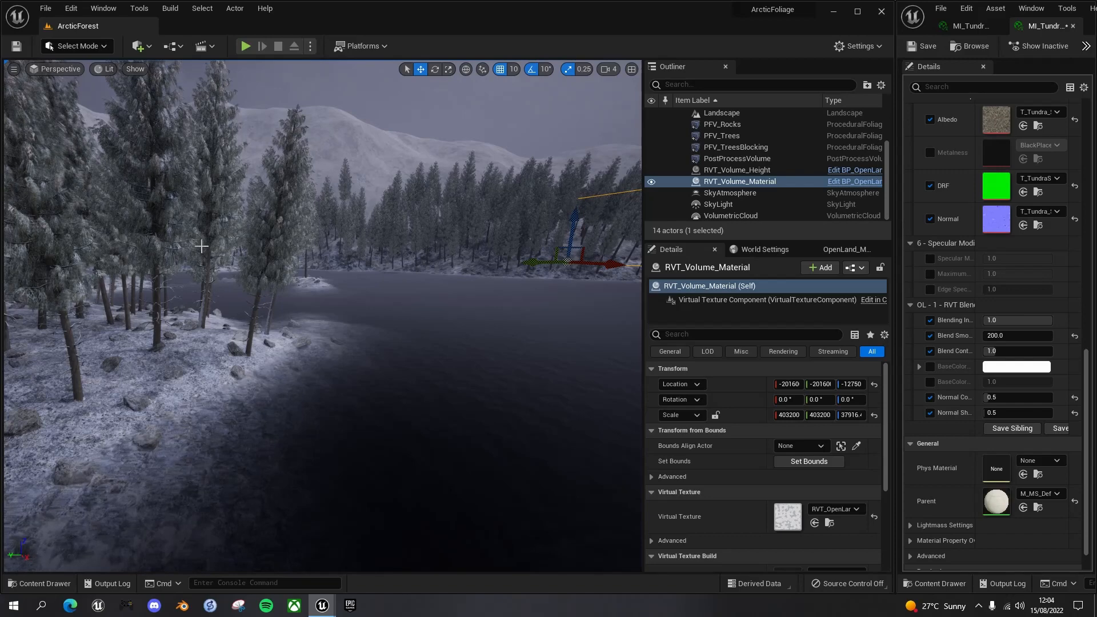
pyautogui.moveTo(496, 308); pyautogui.dragTo(557, 310, button='right')
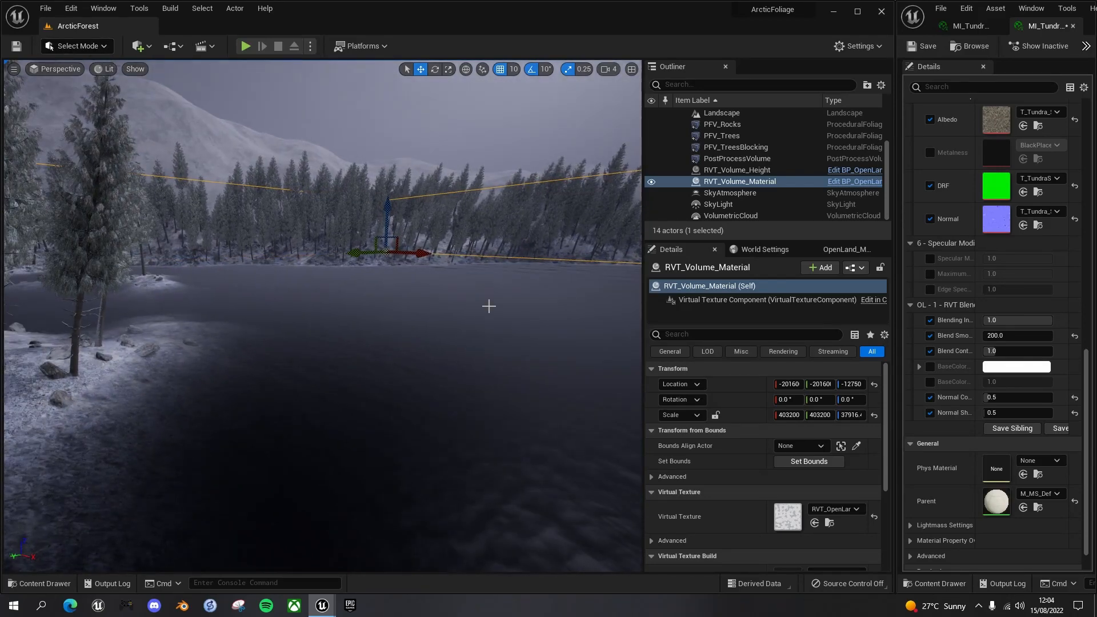
pyautogui.moveTo(488, 306); pyautogui.dragTo(305, 319, button='right')
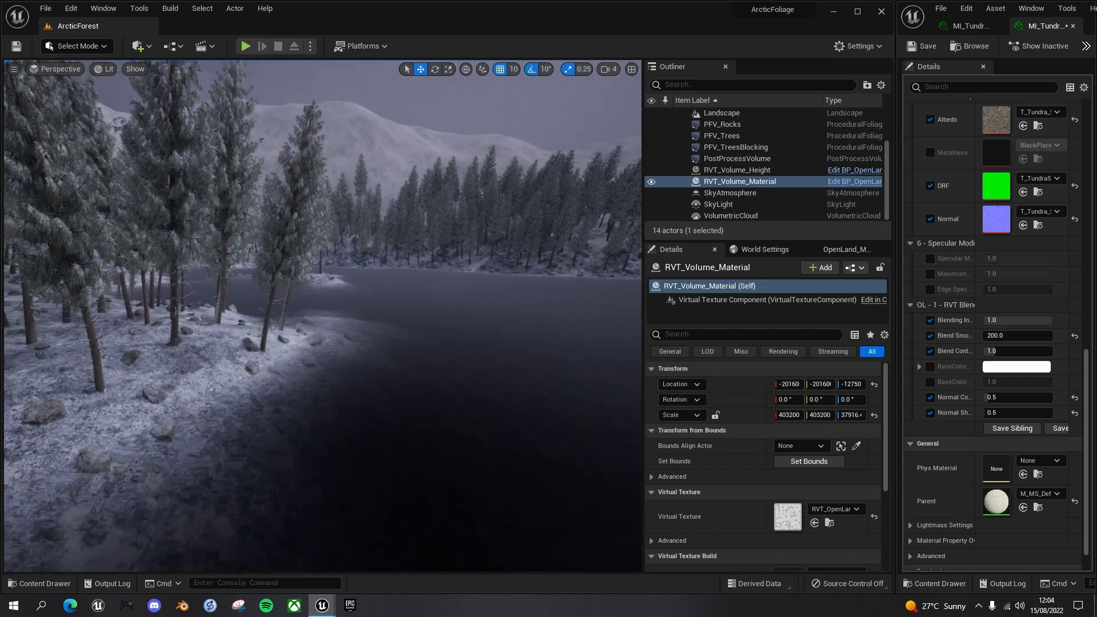